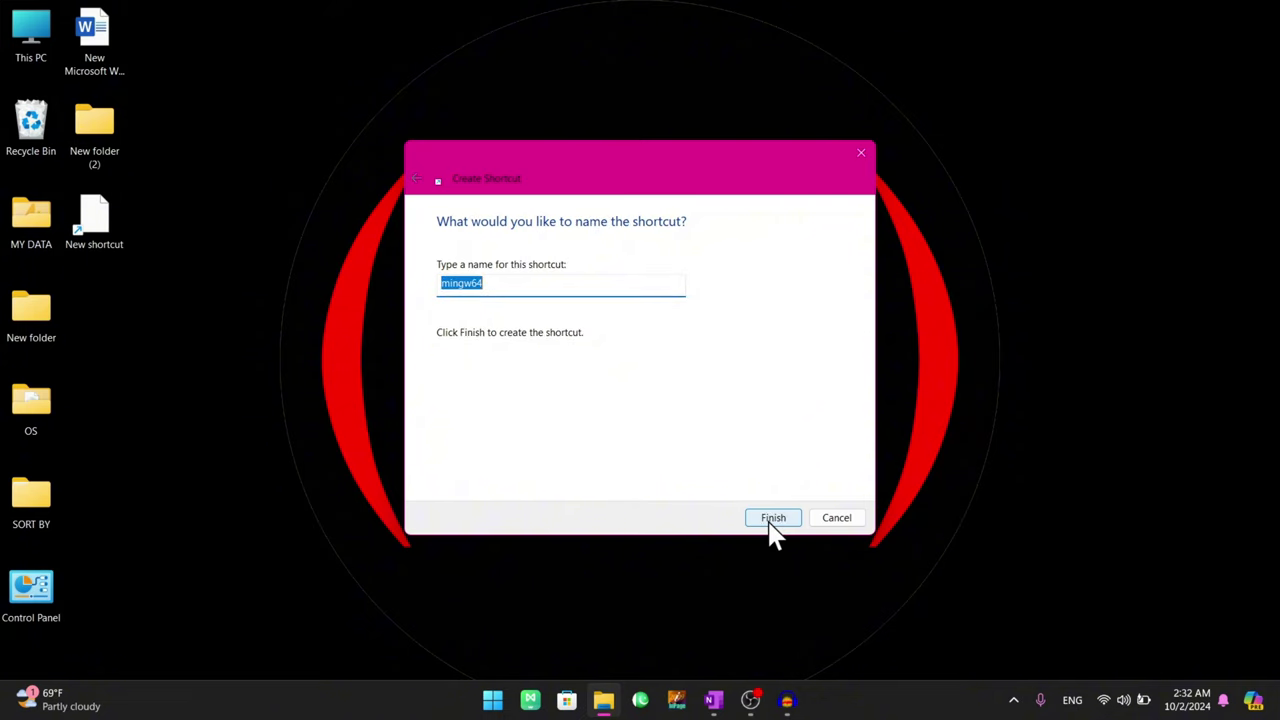
Step: Finish creating the mingw64 desktop shortcut, then select it and delete it
click(772, 520)
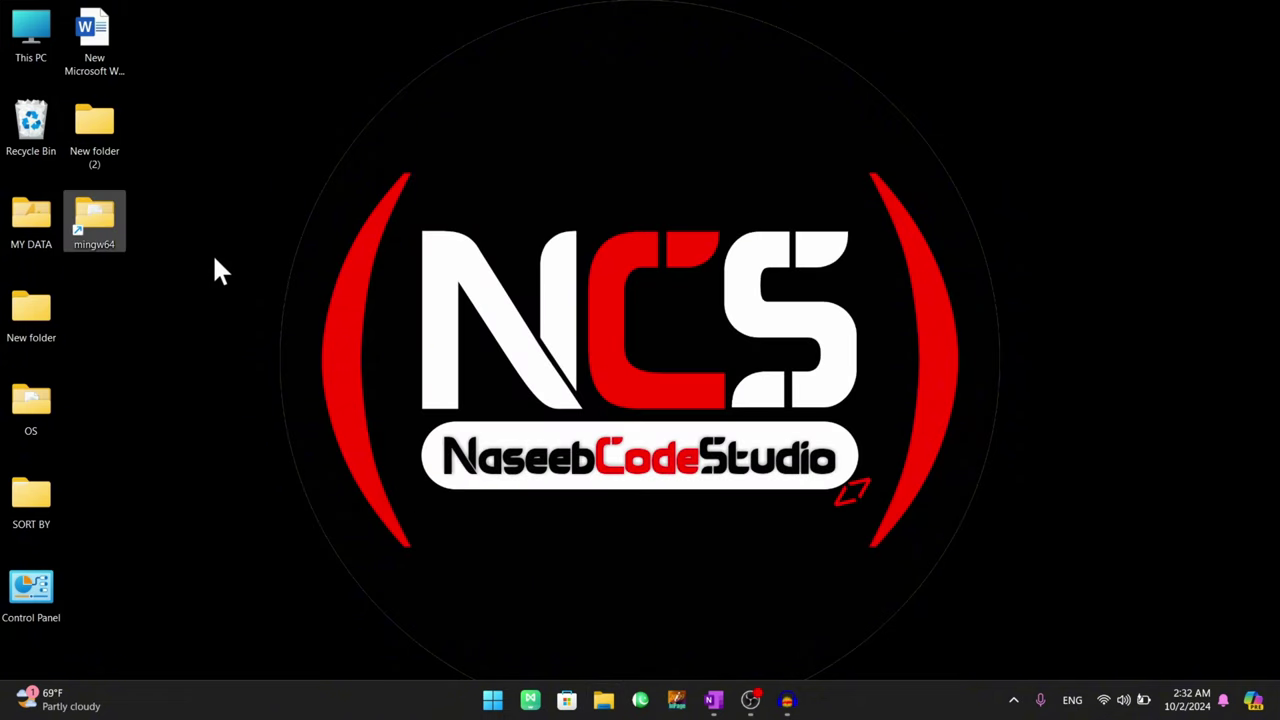
drag(181, 204, 106, 266)
key(Delete)
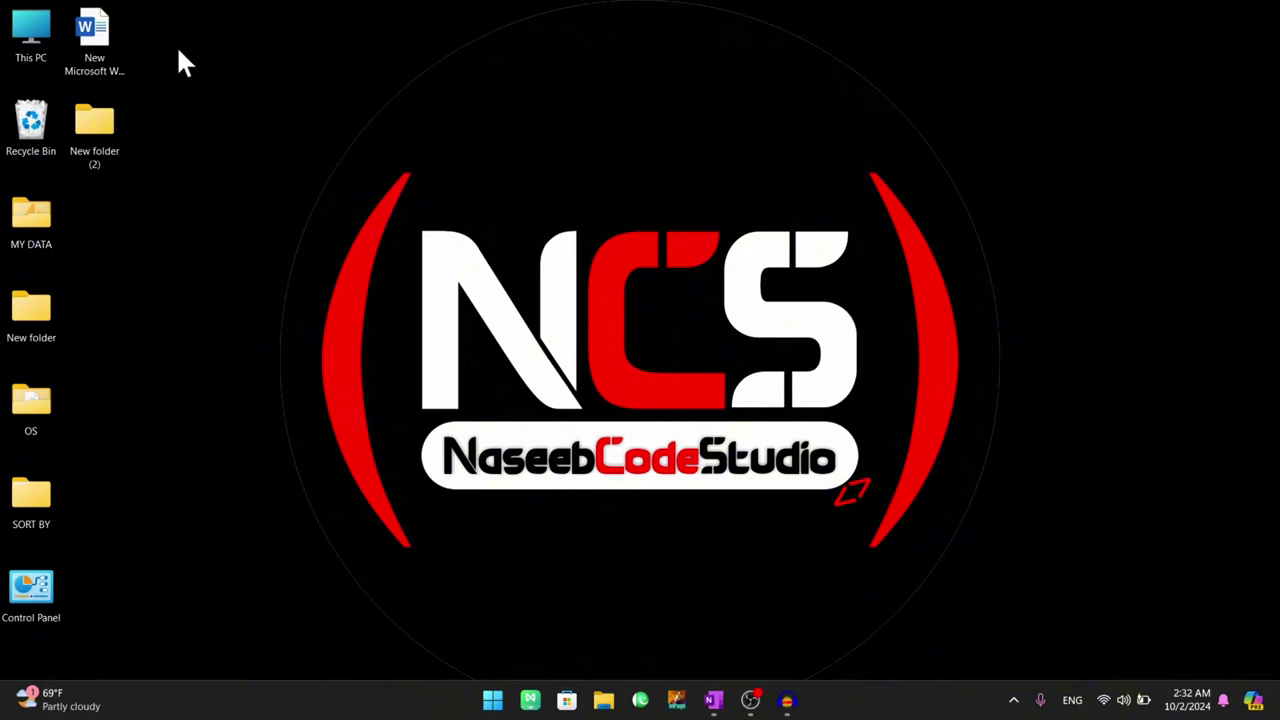
Step: Create a new EdrawMind document on the desktop, keeping the default name 'New EdrawMind.Document.emmx'
right_click(203, 139)
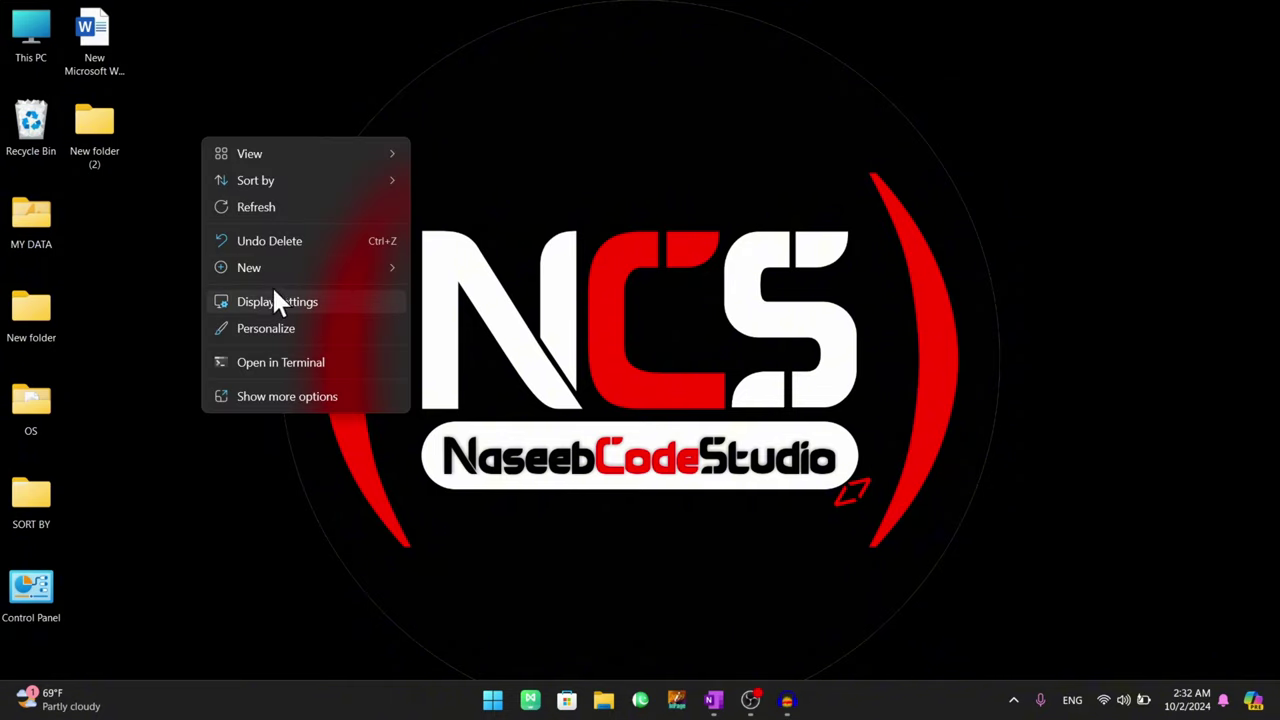
mouse_move(292, 263)
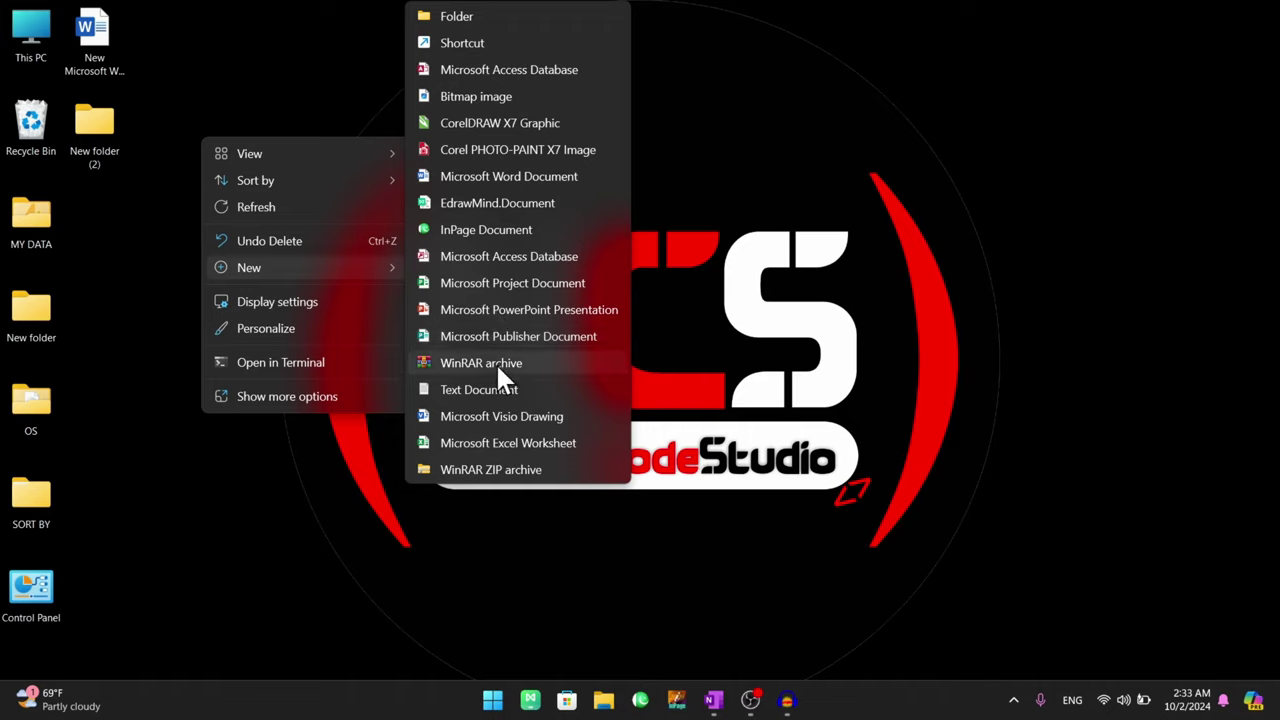
click(471, 203)
click(229, 265)
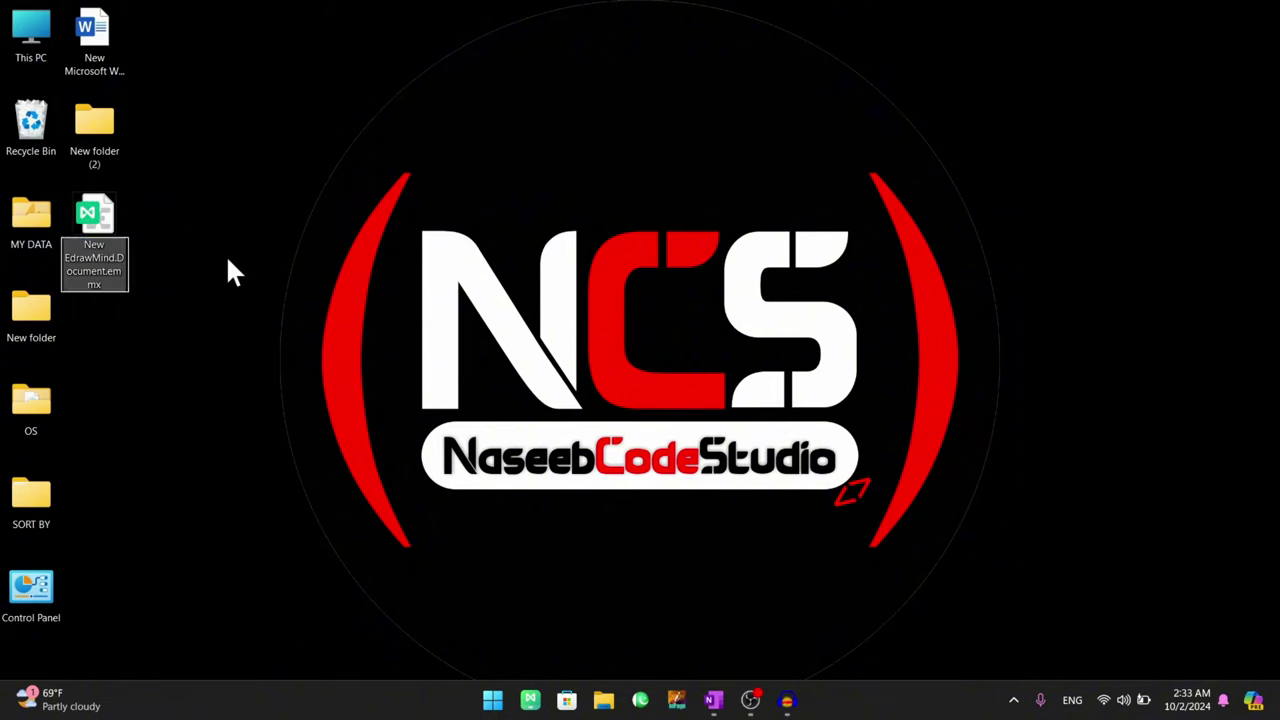
Step: Open Display settings from the desktop menu and maximize the Settings window
right_click(180, 230)
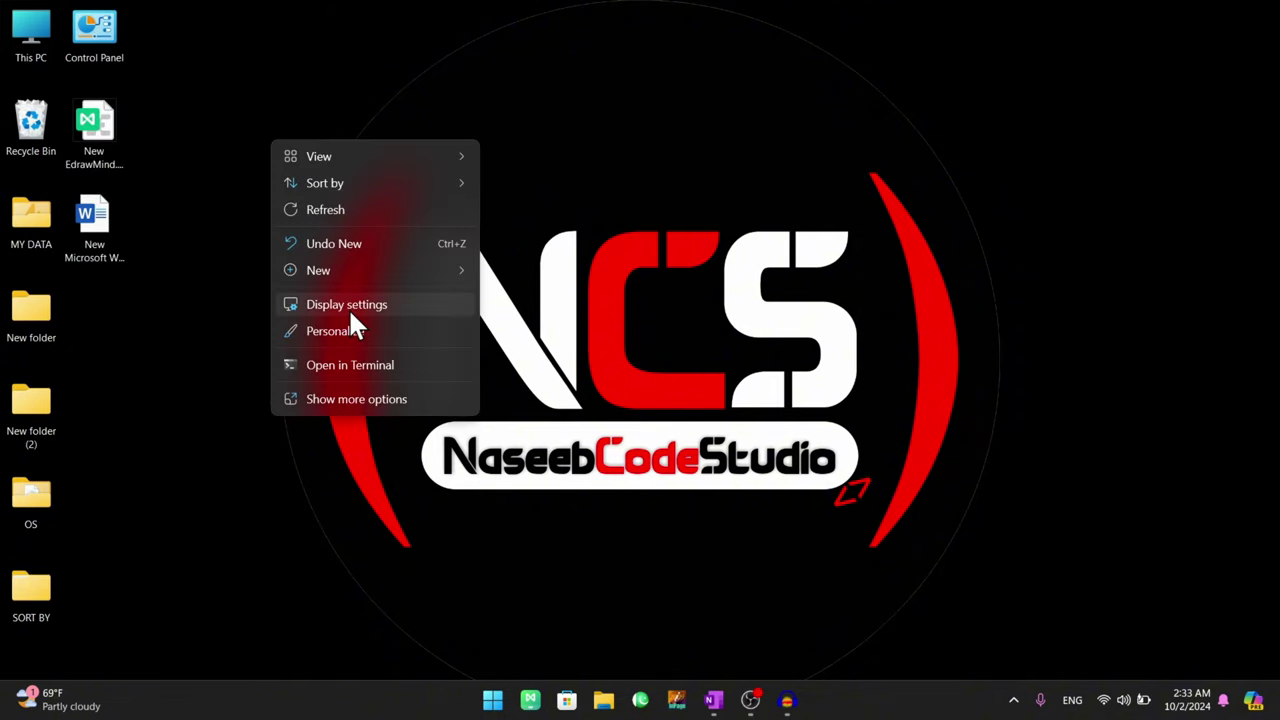
click(348, 305)
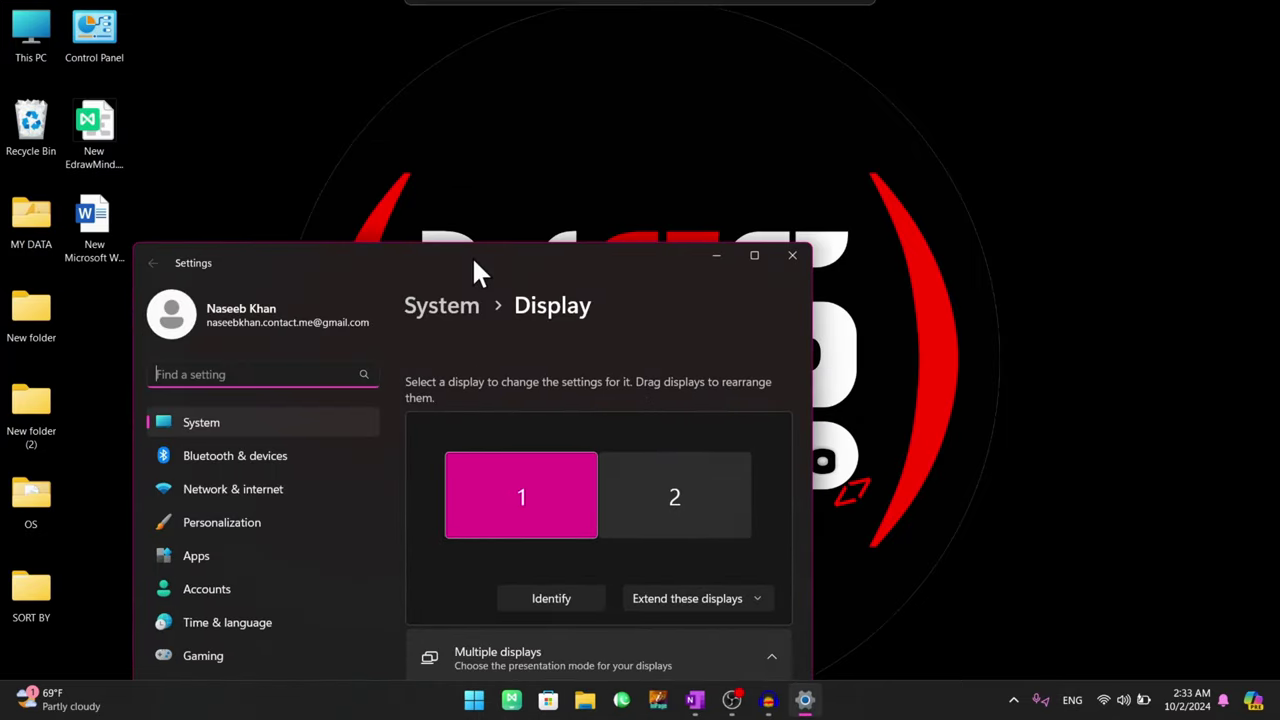
double_click(471, 255)
Step: Leave the Multiple displays section collapsed after briefly re-expanding it
scroll(467, 264, down, 2)
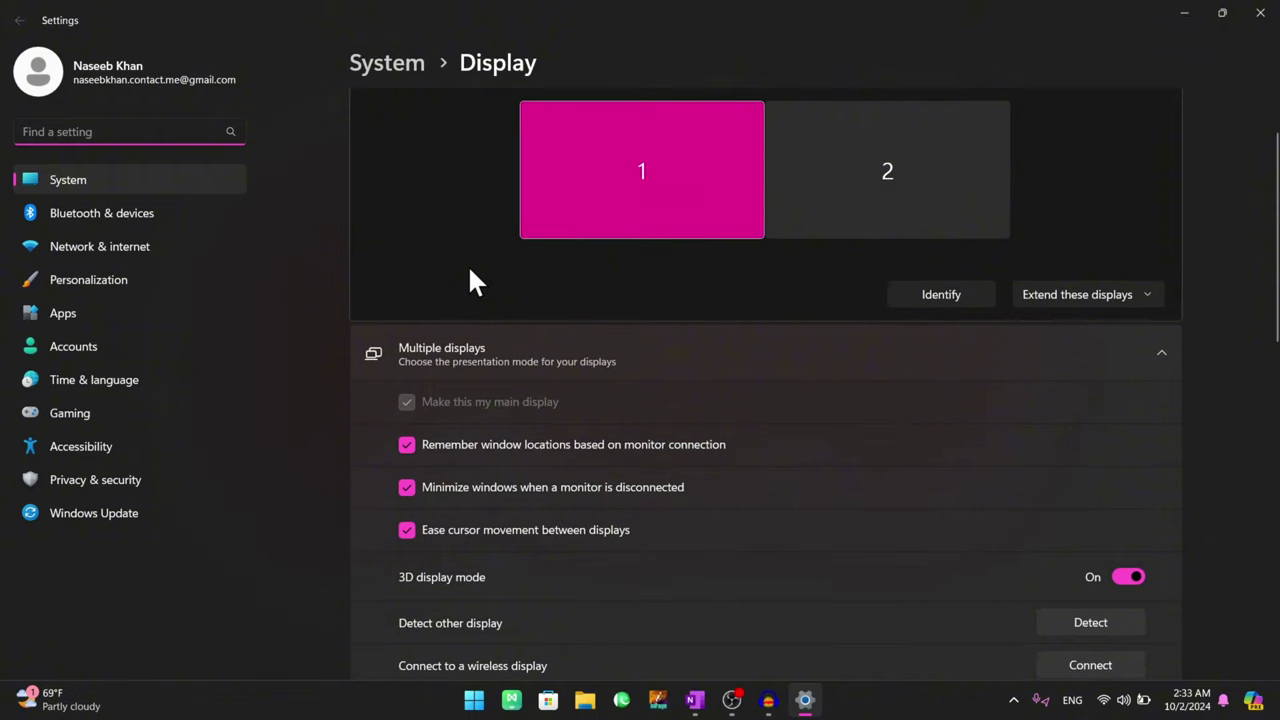
click(1142, 362)
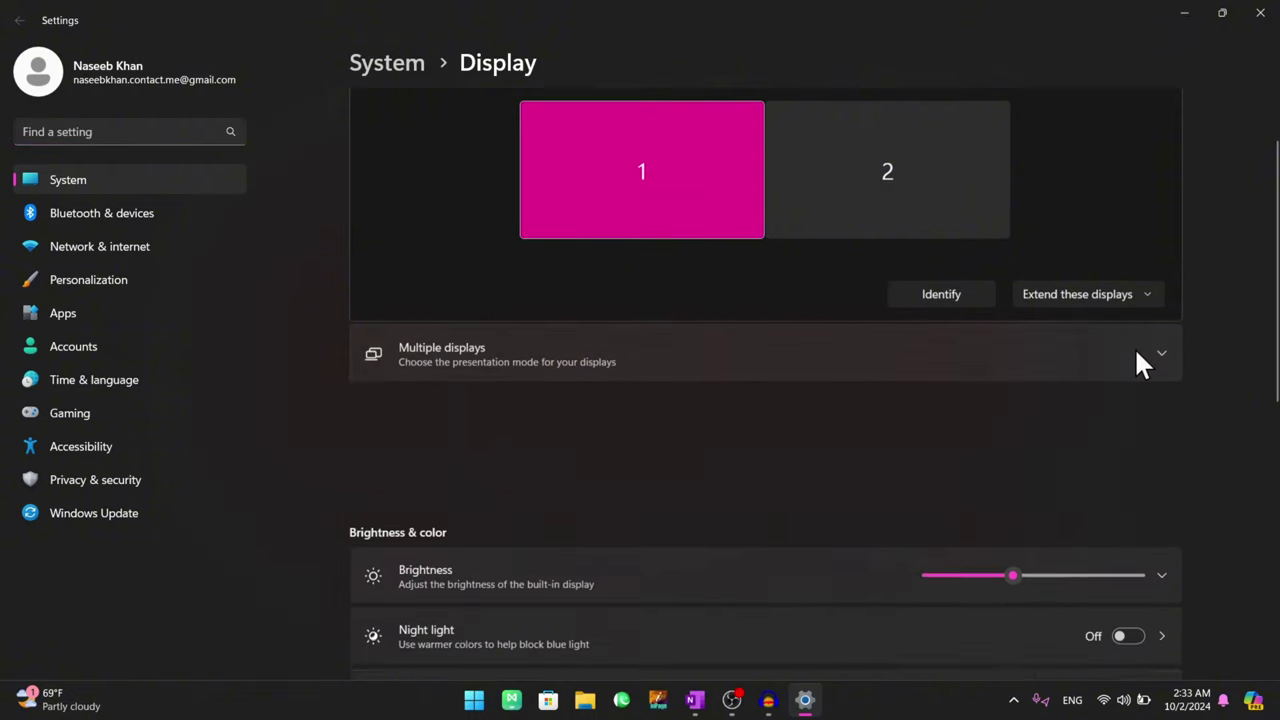
click(476, 350)
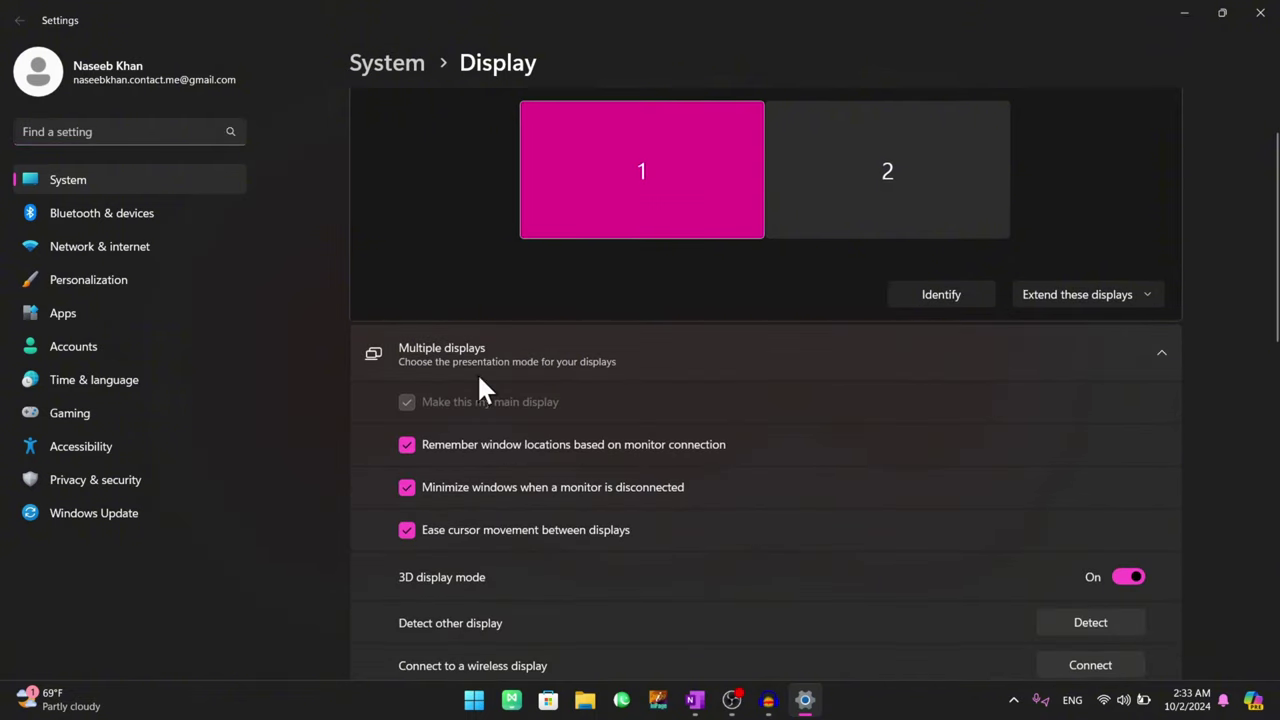
click(620, 368)
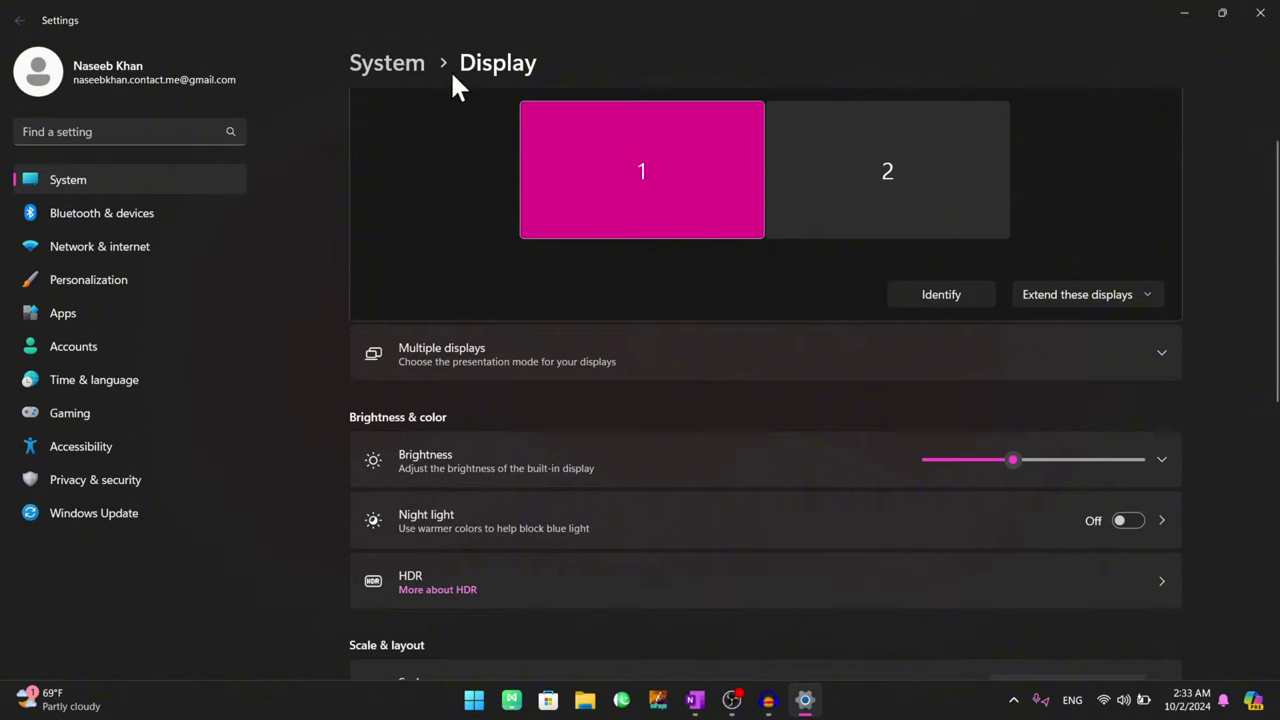
drag(375, 120, 481, 222)
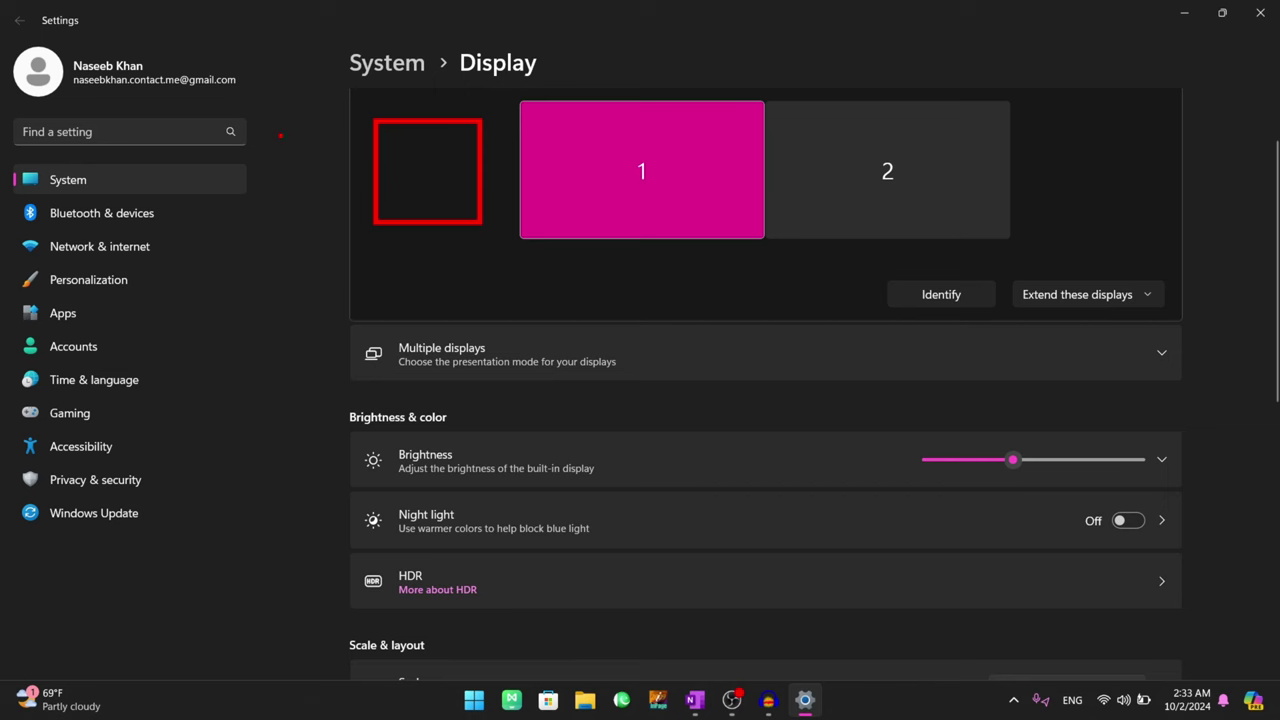
drag(269, 123, 354, 226)
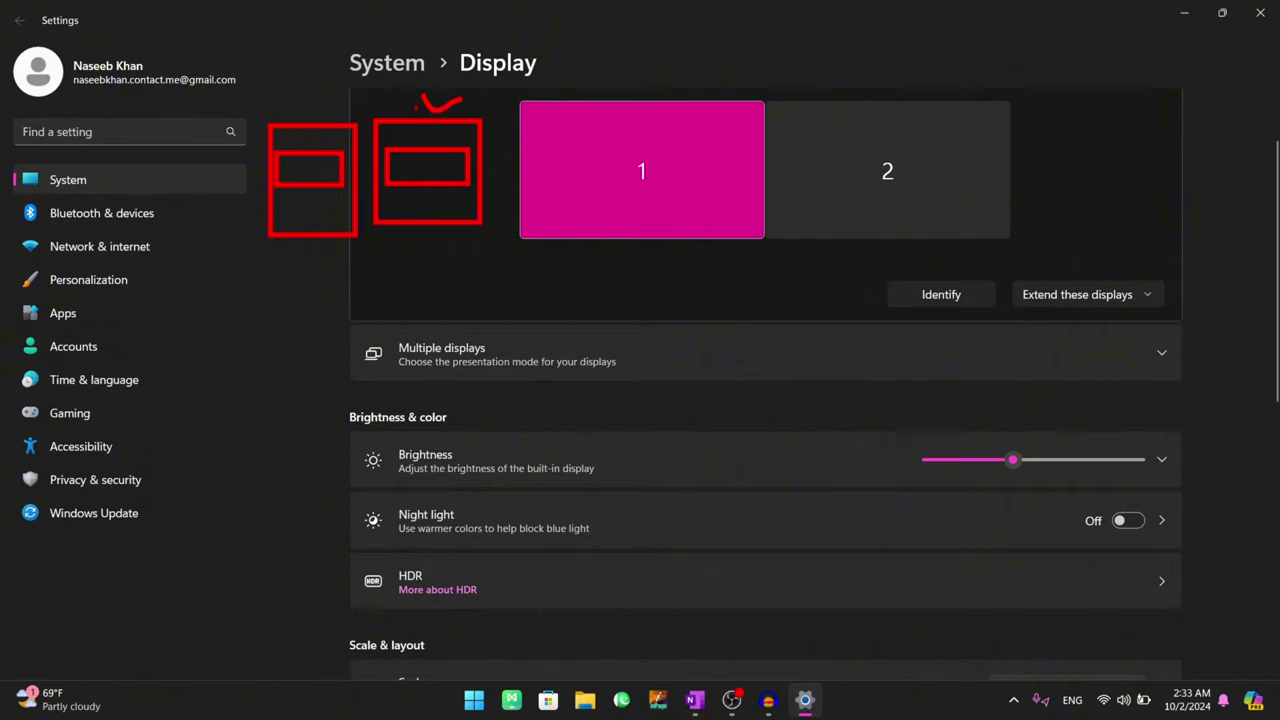
mouse_move(291, 96)
mouse_down()
mouse_move(300, 84)
mouse_move(302, 104)
mouse_move(326, 104)
mouse_move(340, 122)
mouse_move(344, 100)
mouse_up()
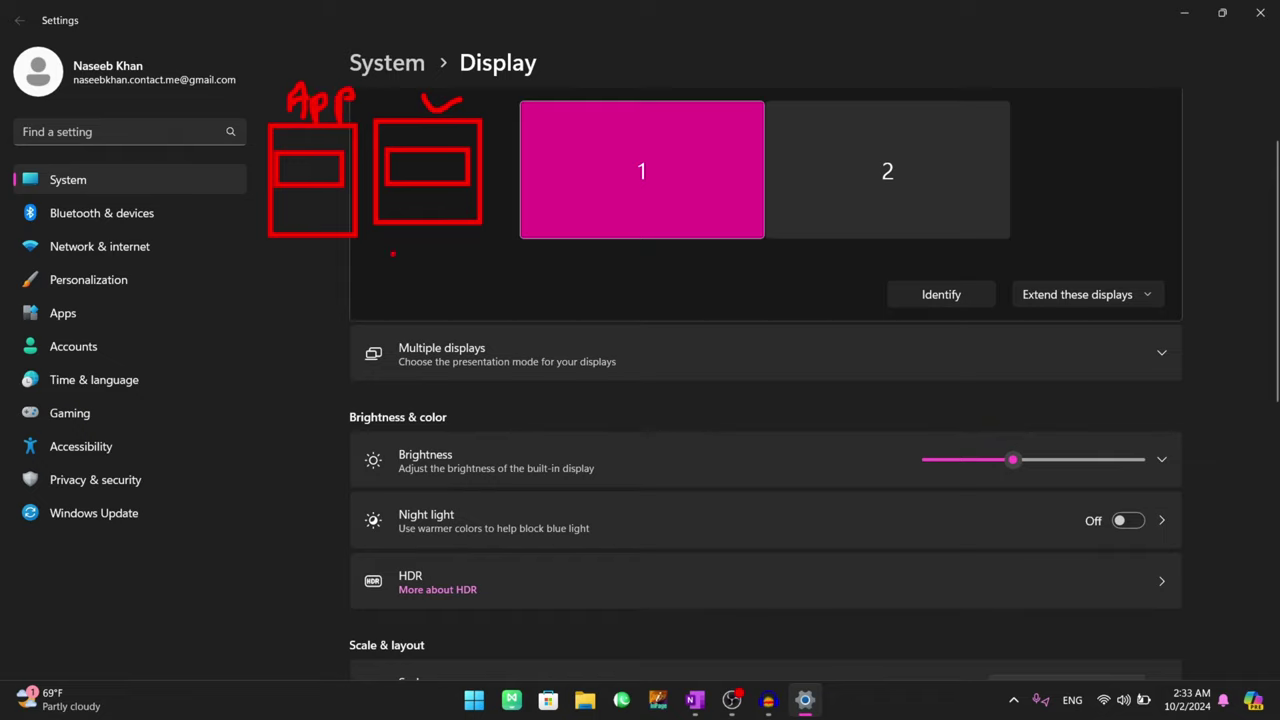
mouse_move(268, 232)
mouse_down()
mouse_move(336, 266)
mouse_move(354, 237)
mouse_up()
mouse_move(271, 236)
mouse_down()
mouse_move(360, 283)
mouse_move(474, 280)
mouse_move(484, 214)
mouse_up()
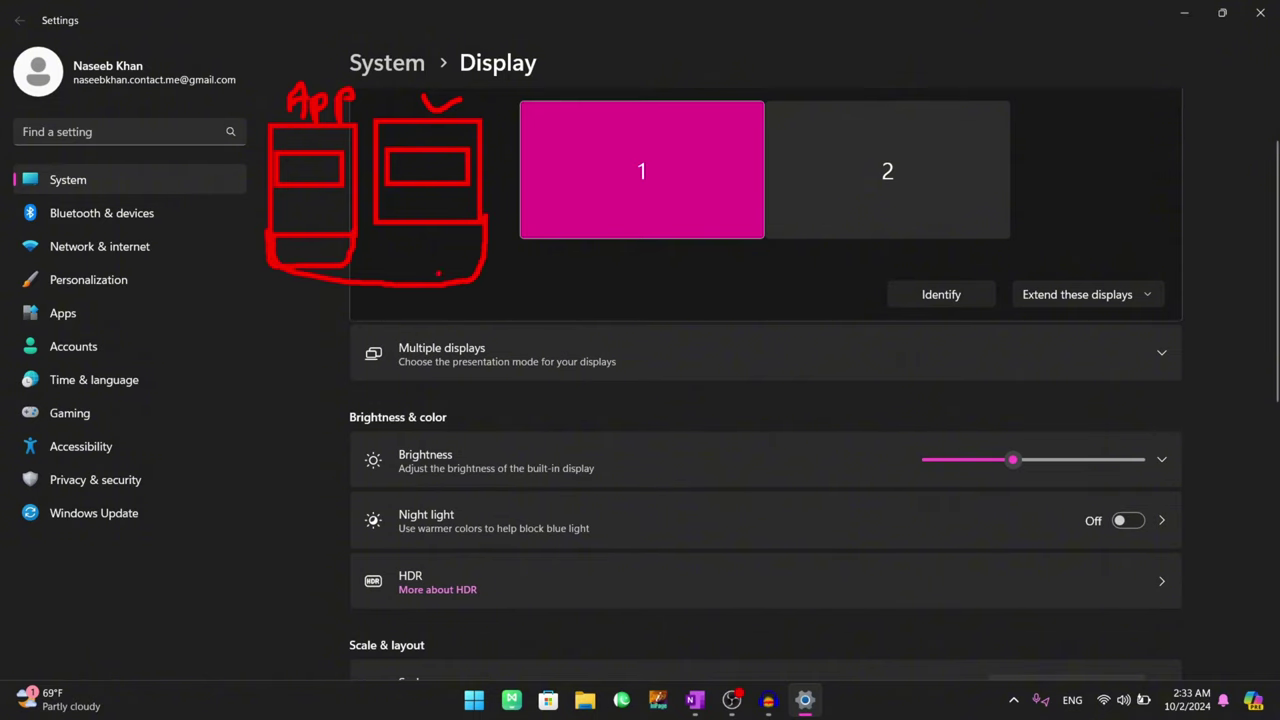
mouse_move(764, 100)
mouse_down()
mouse_move(971, 249)
mouse_move(1010, 250)
mouse_move(1154, 323)
mouse_move(1166, 313)
mouse_up()
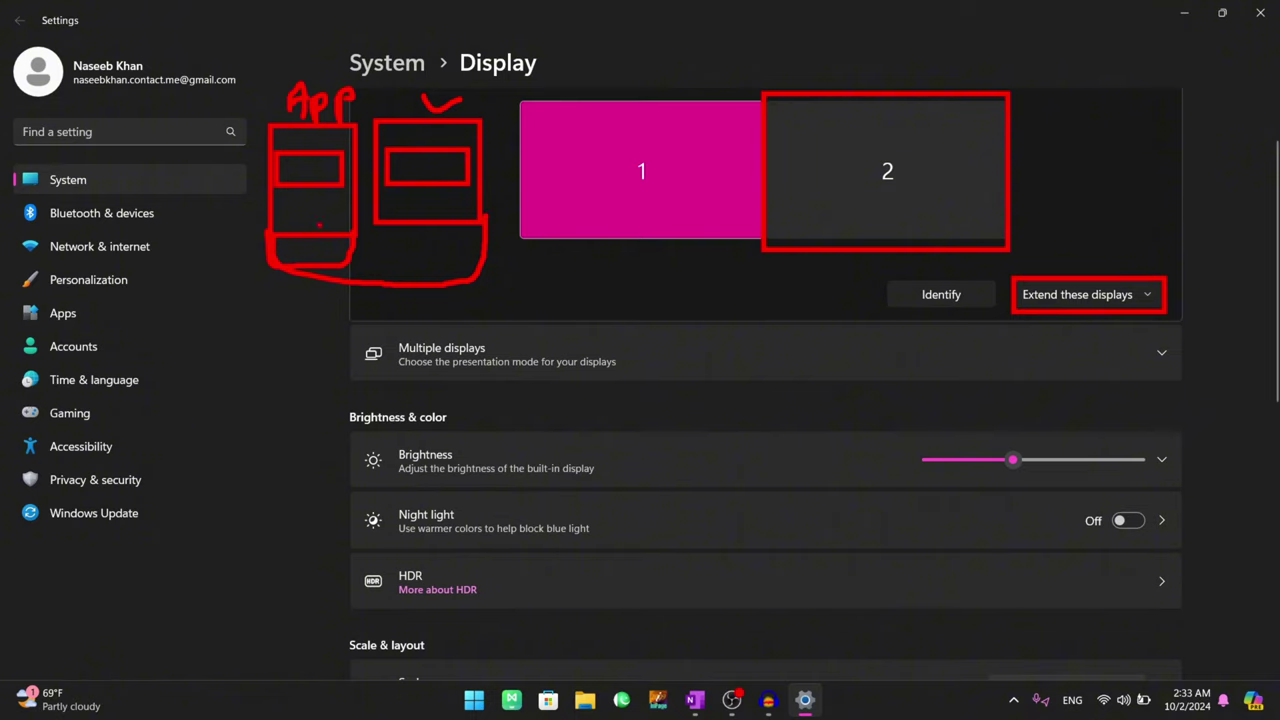
drag(280, 201, 451, 199)
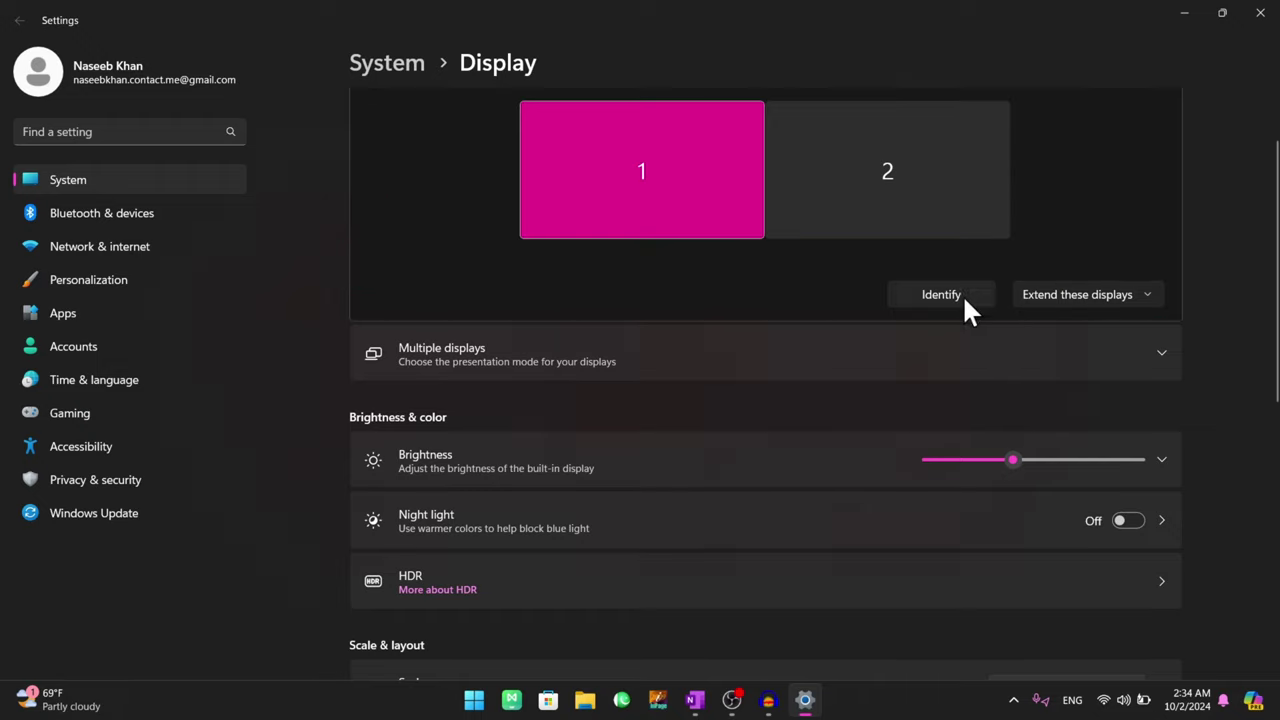
click(1065, 296)
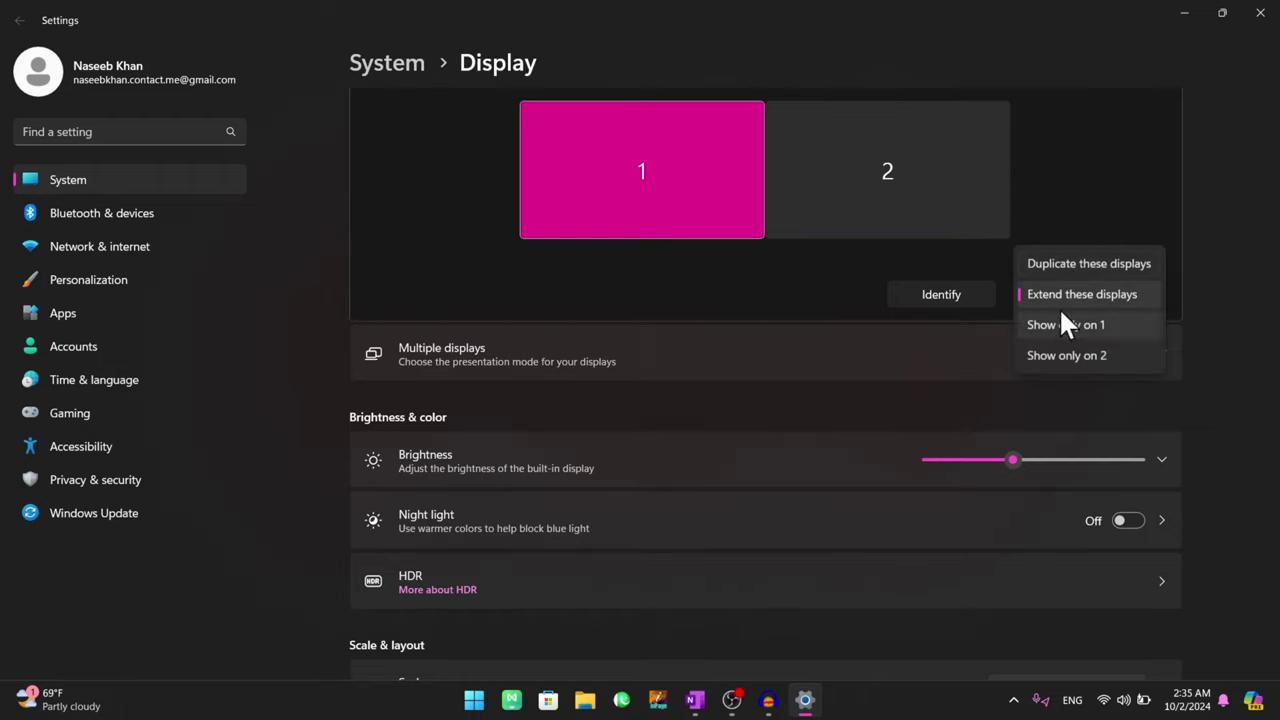
click(1017, 242)
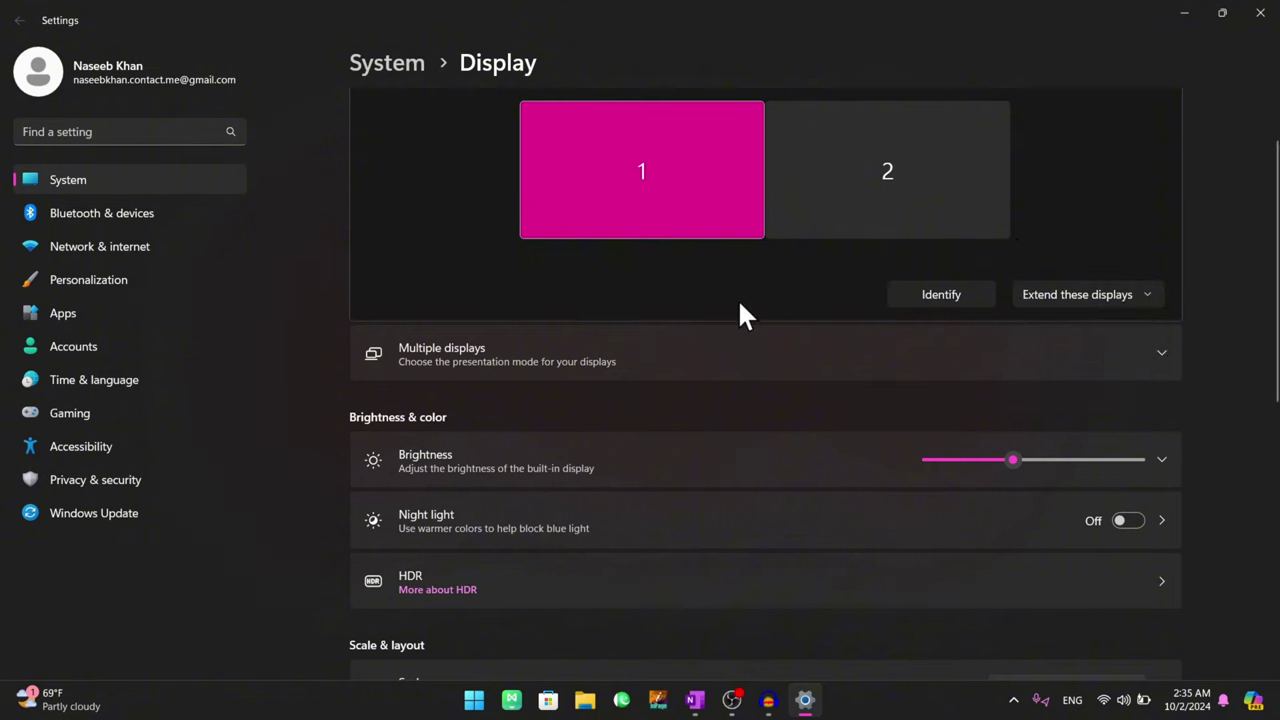
scroll(720, 310, down, 1)
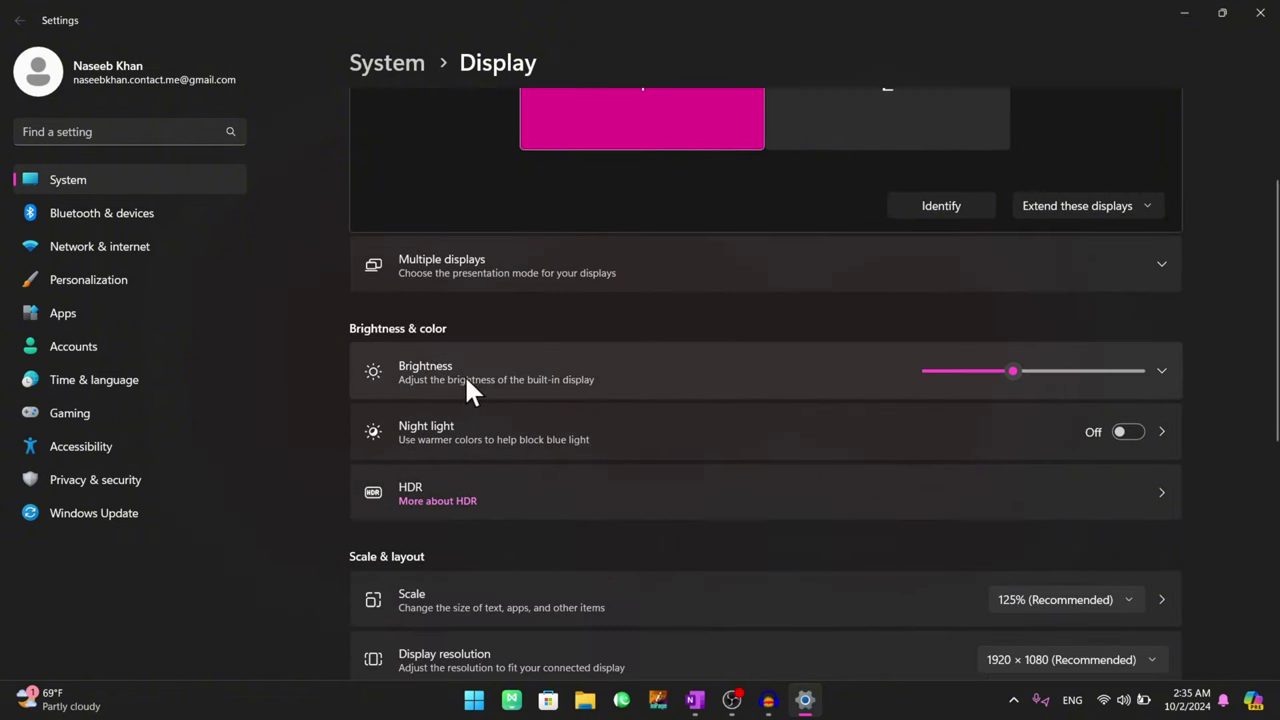
Step: Nudge brightness slightly higher and expand its options, showing content-based brightness set to Always
drag(1021, 374, 978, 378)
click(1037, 372)
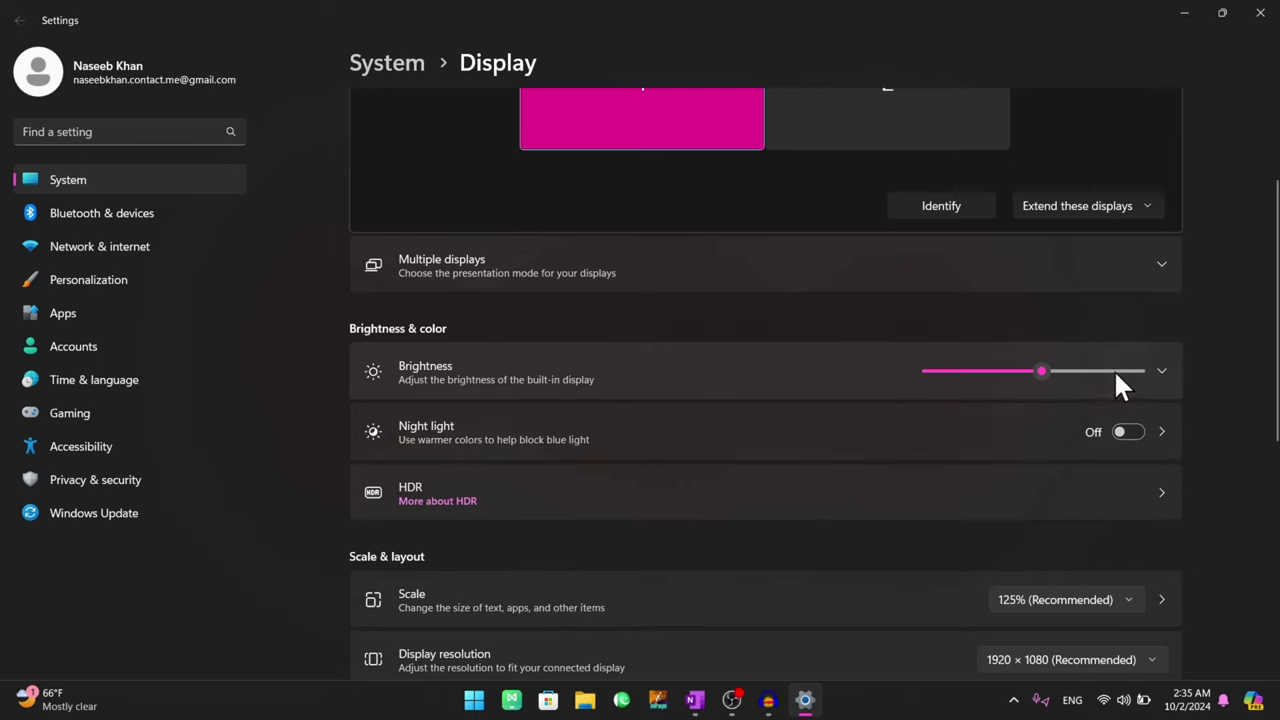
click(1161, 370)
scroll(440, 320, down, 2)
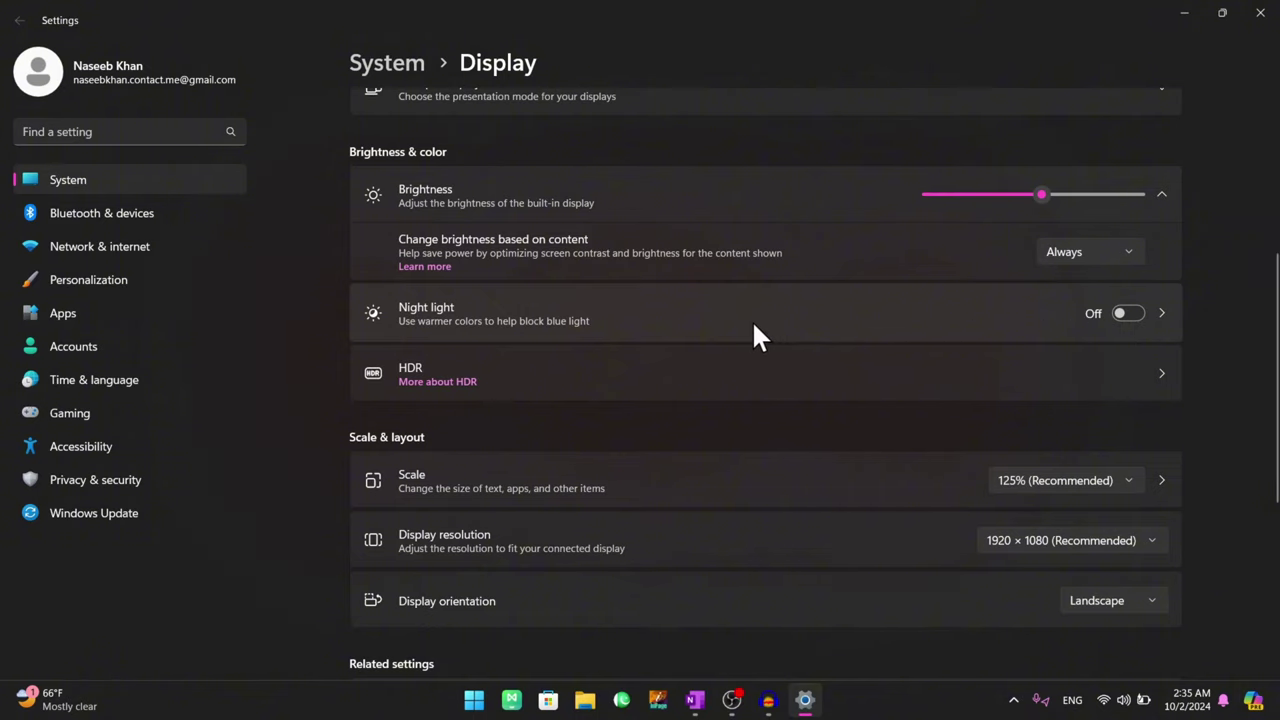
Step: Switch Night light on immediately and set its strength slider to 54
click(978, 323)
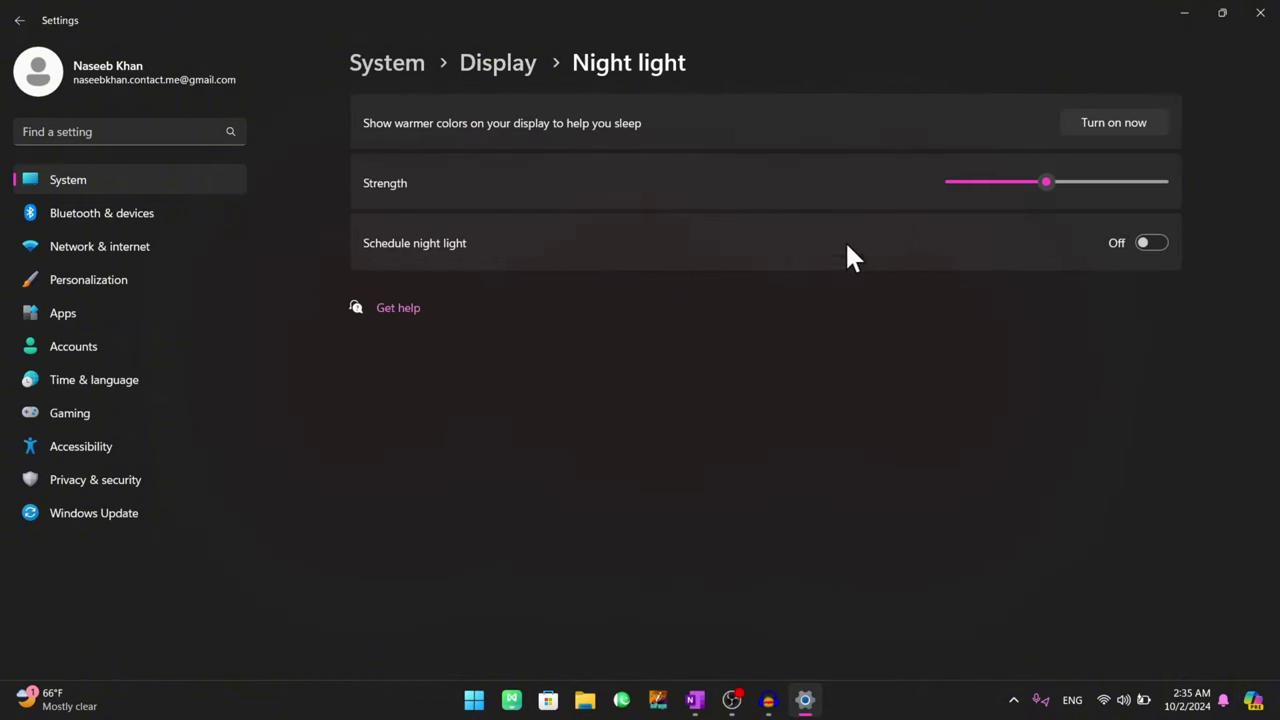
click(1097, 122)
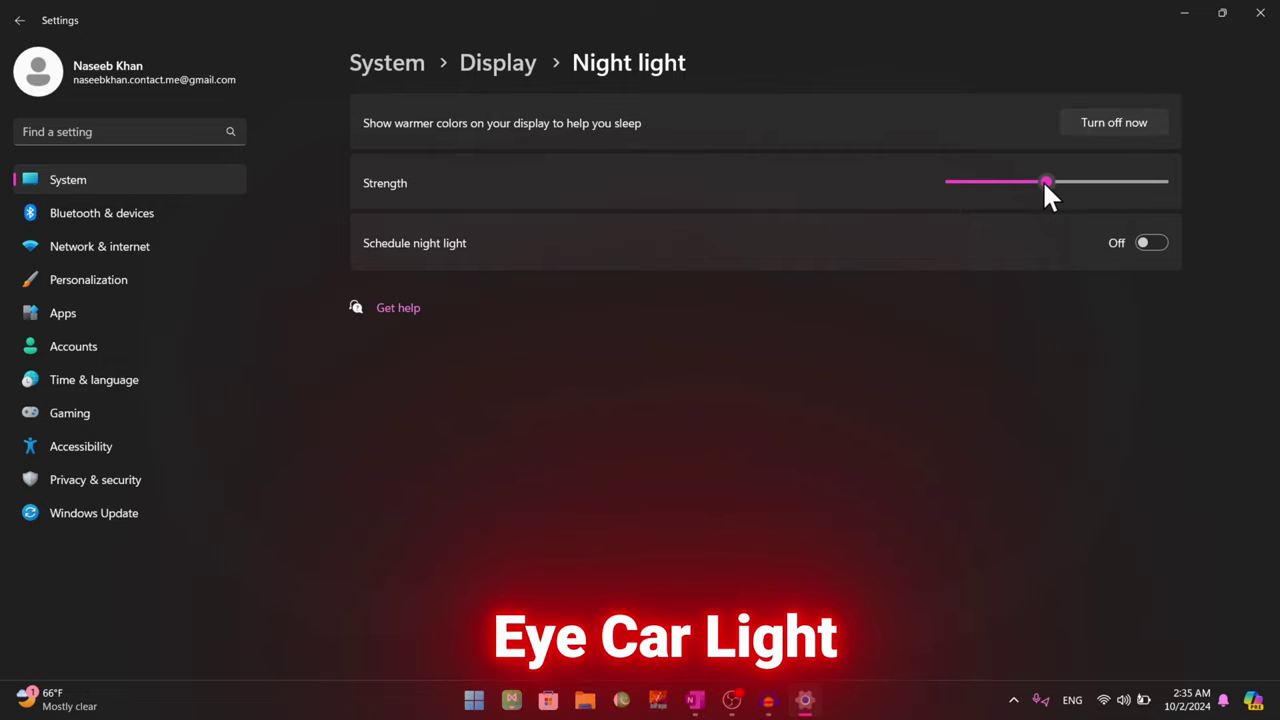
drag(1150, 183, 1042, 184)
drag(953, 184, 1075, 200)
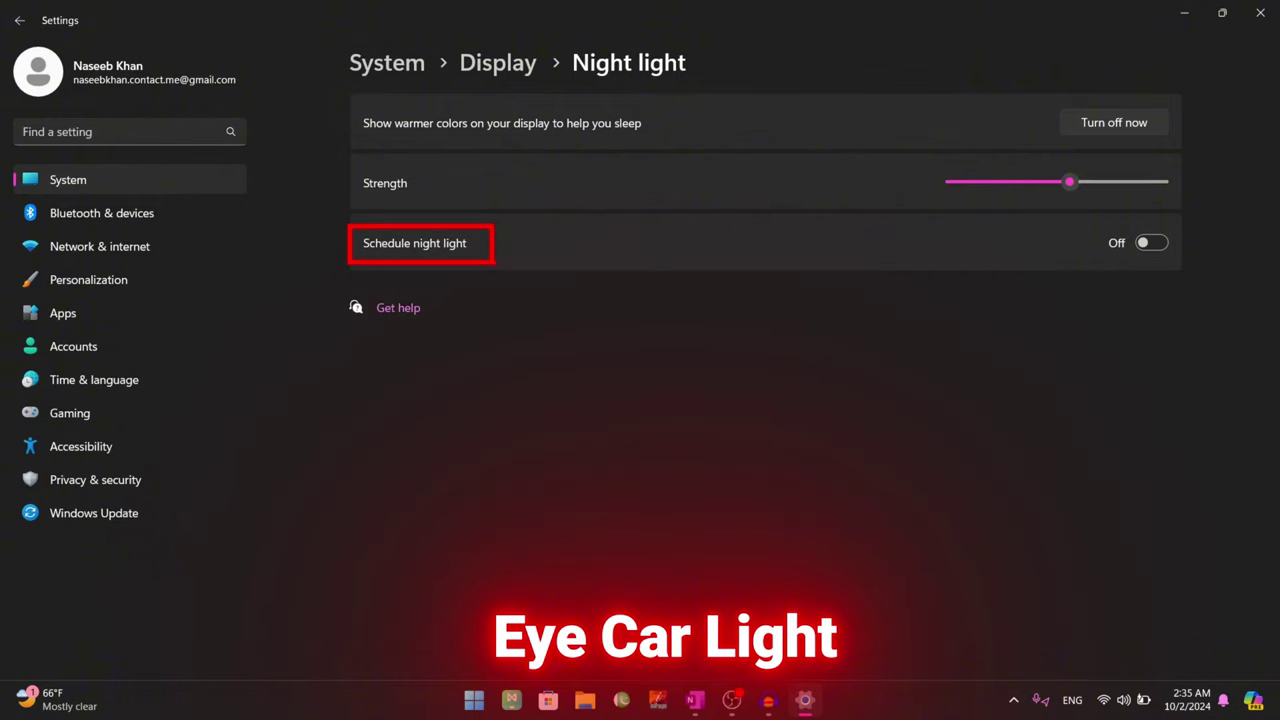
drag(609, 389, 676, 294)
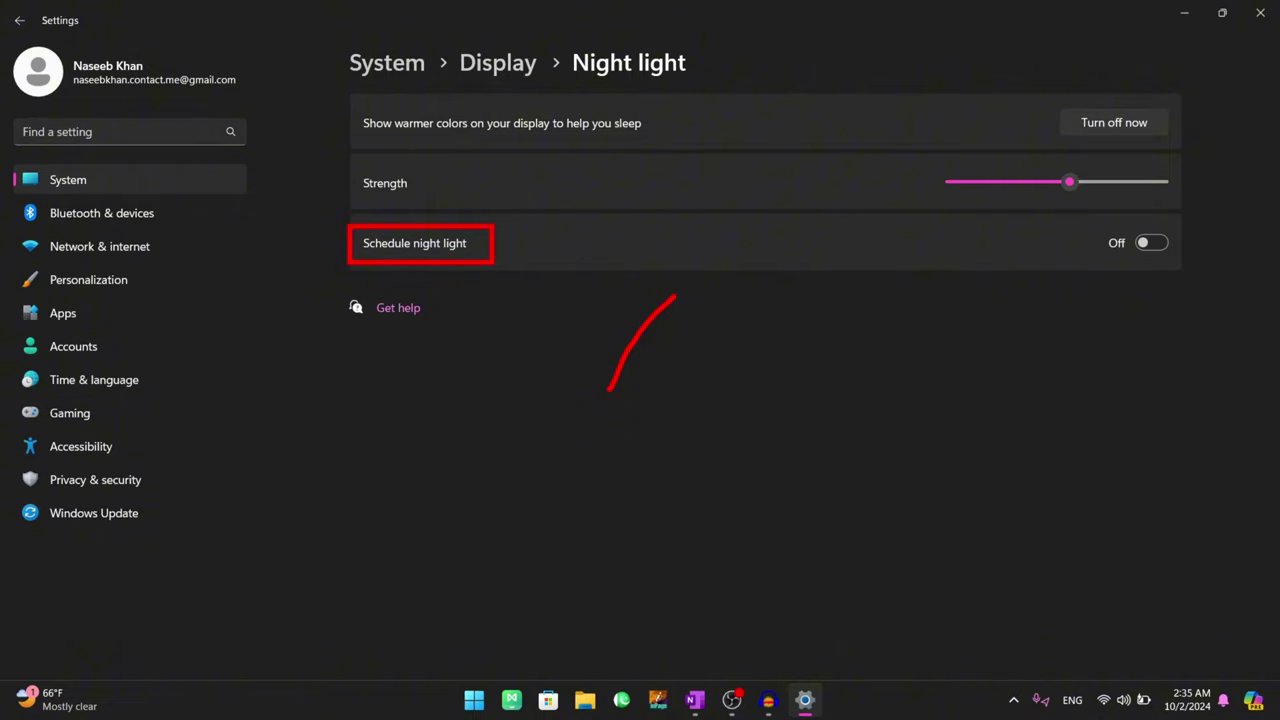
Step: Schedule Night light from sunset to sunrise (6:19 PM–6:26 AM), then return to Display
click(1150, 246)
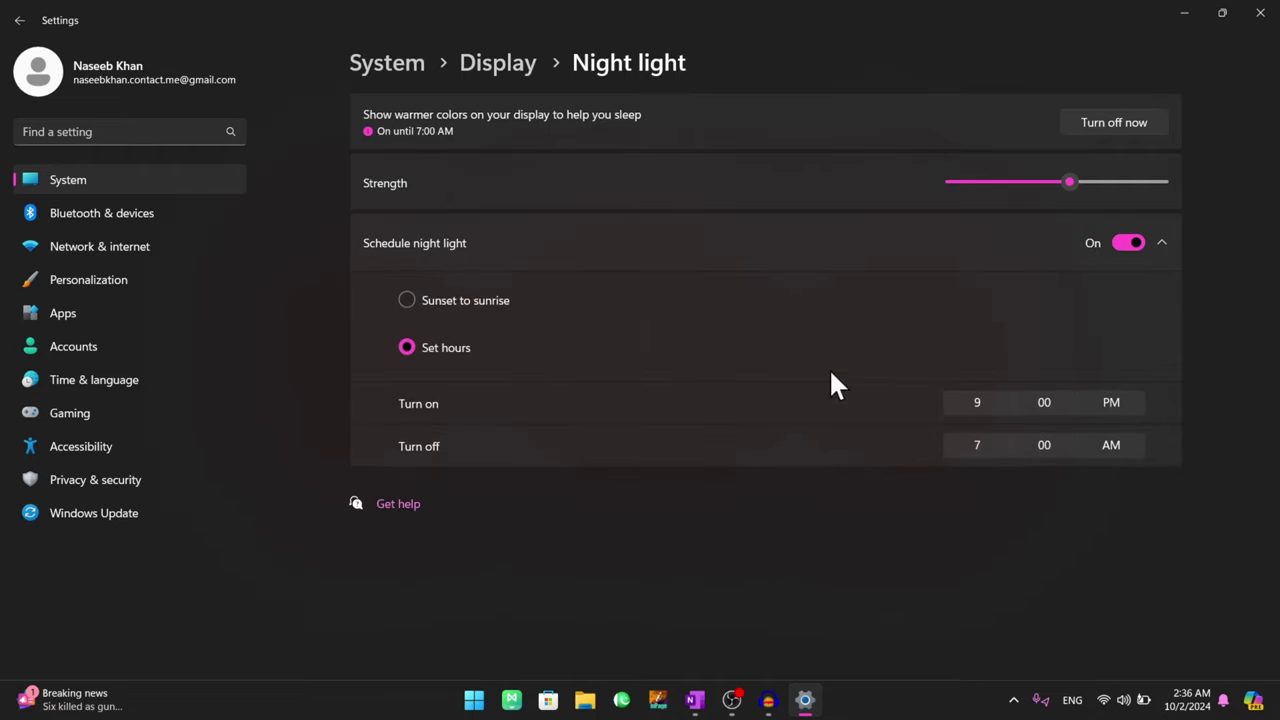
click(986, 402)
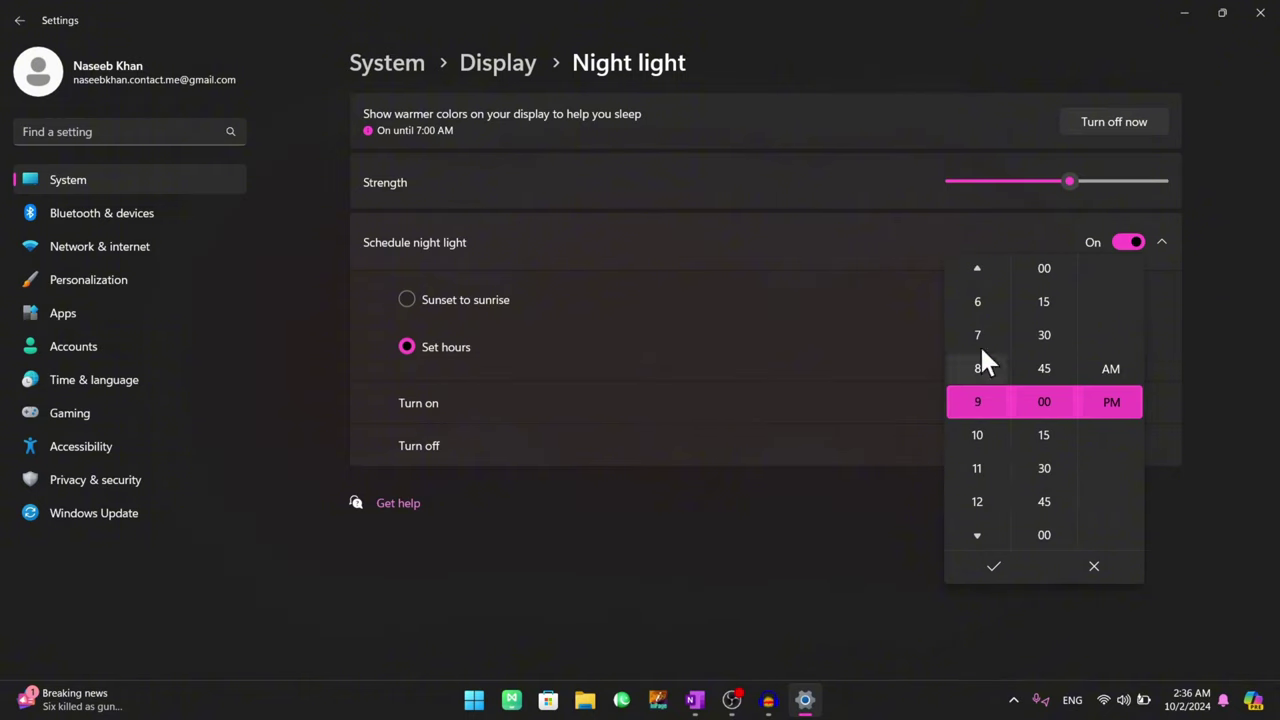
click(849, 420)
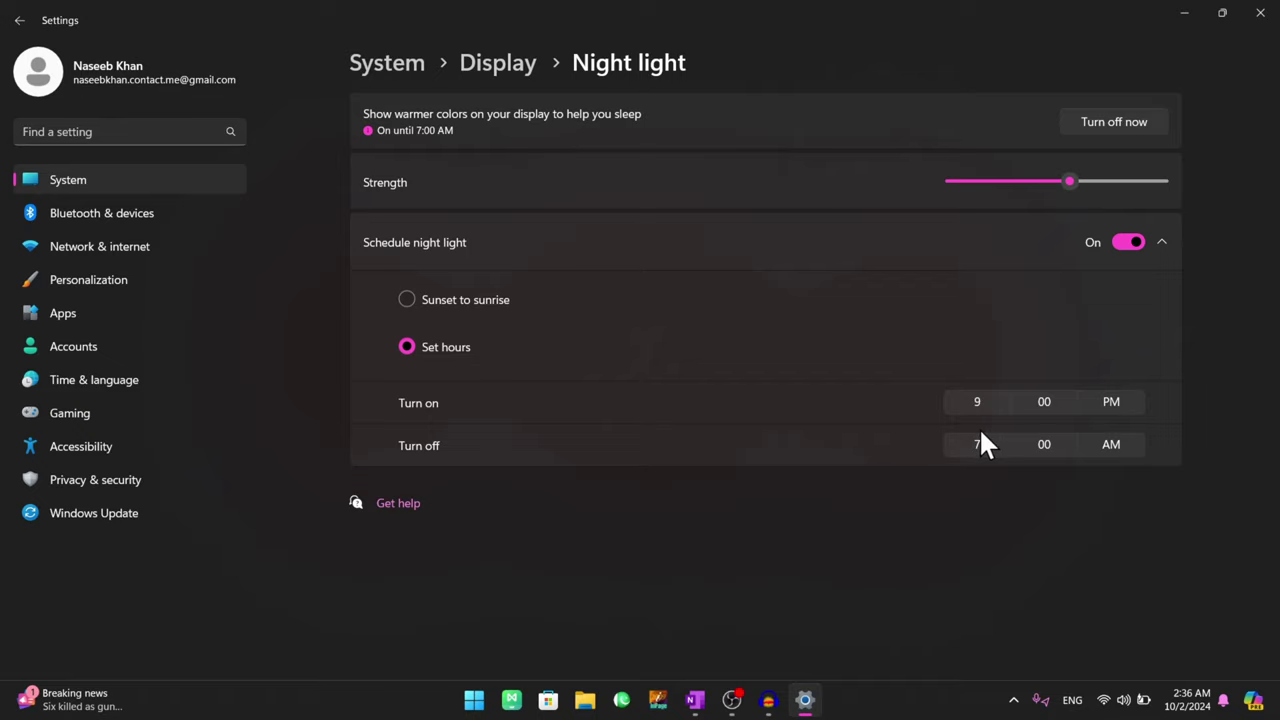
click(484, 303)
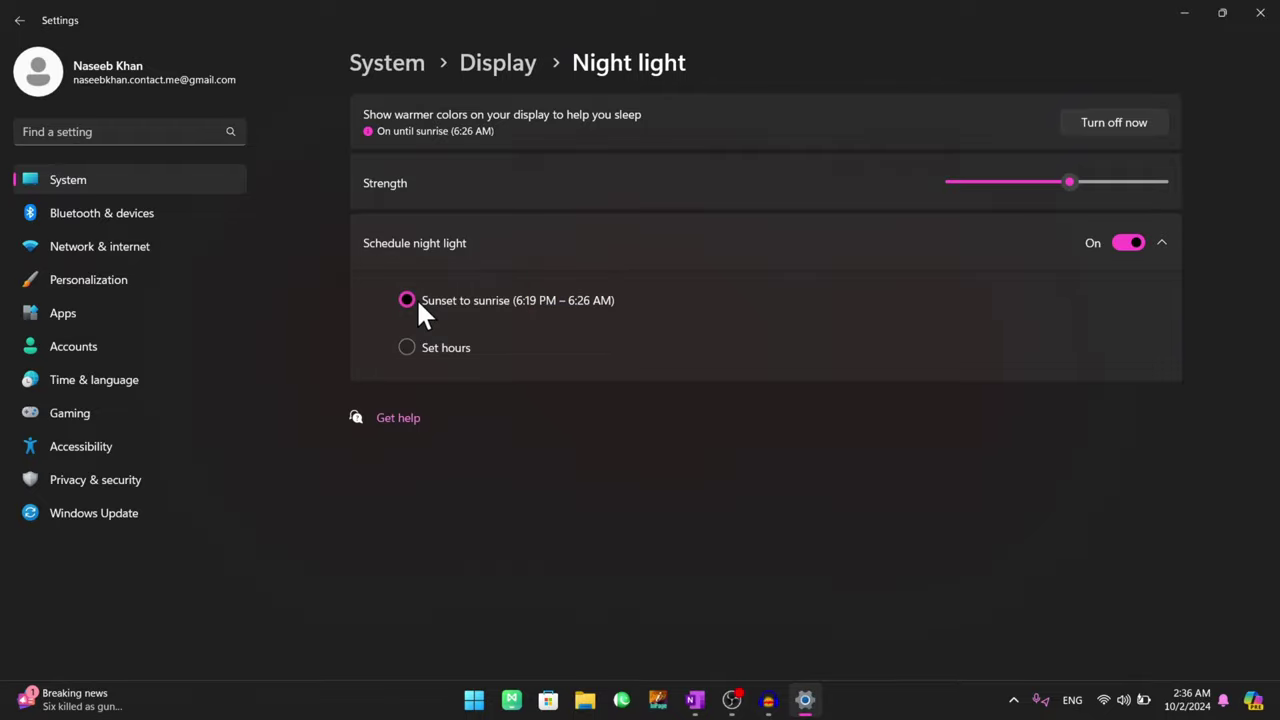
key(alt+Left)
scroll(662, 464, down, 3)
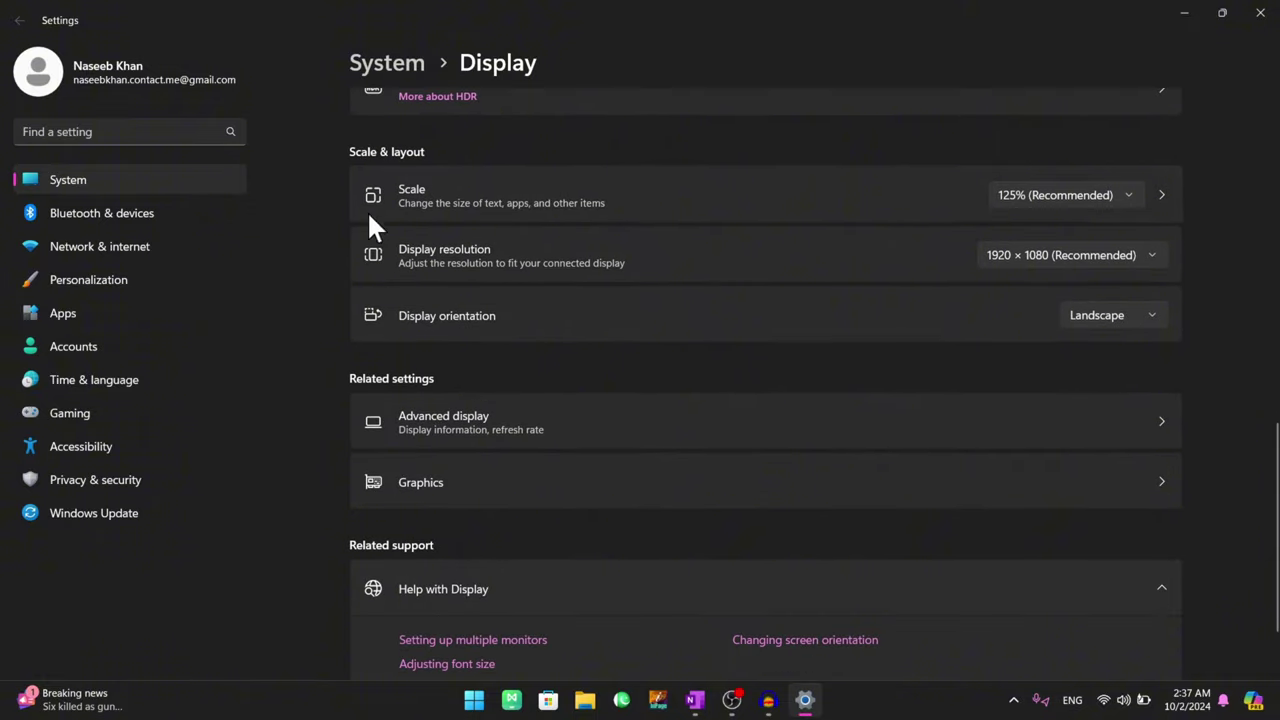
double_click(590, 12)
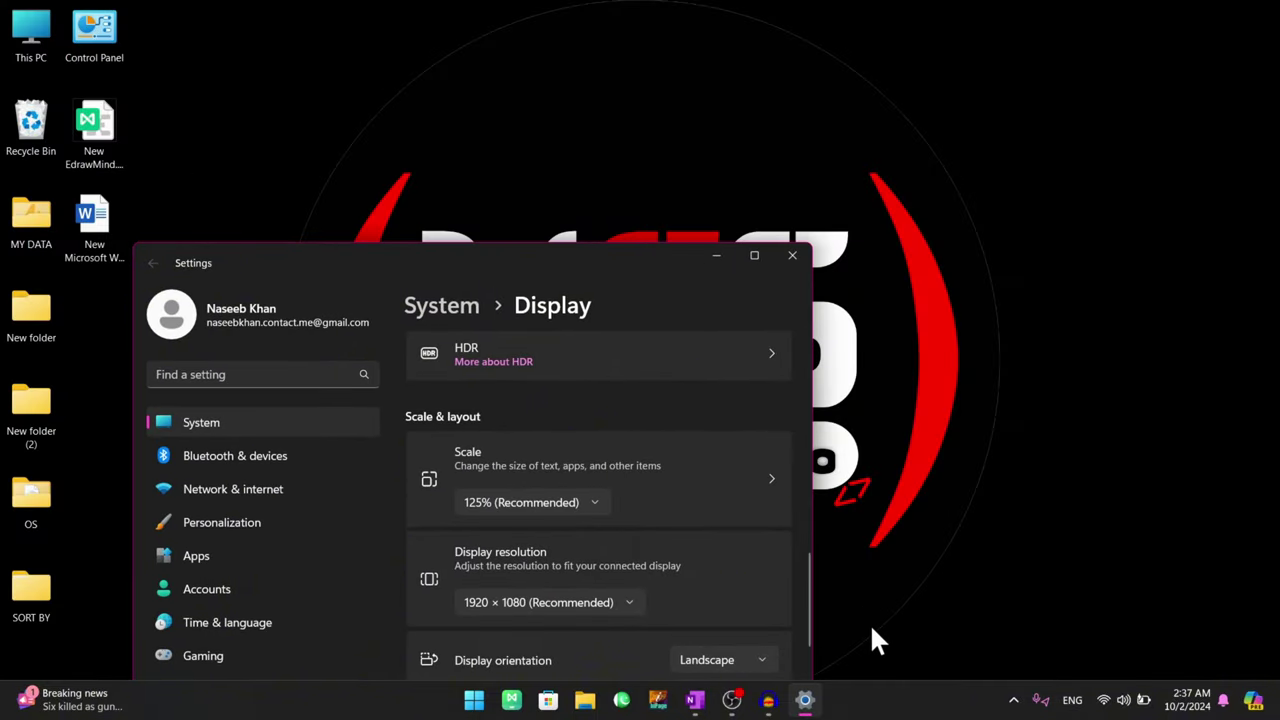
click(752, 260)
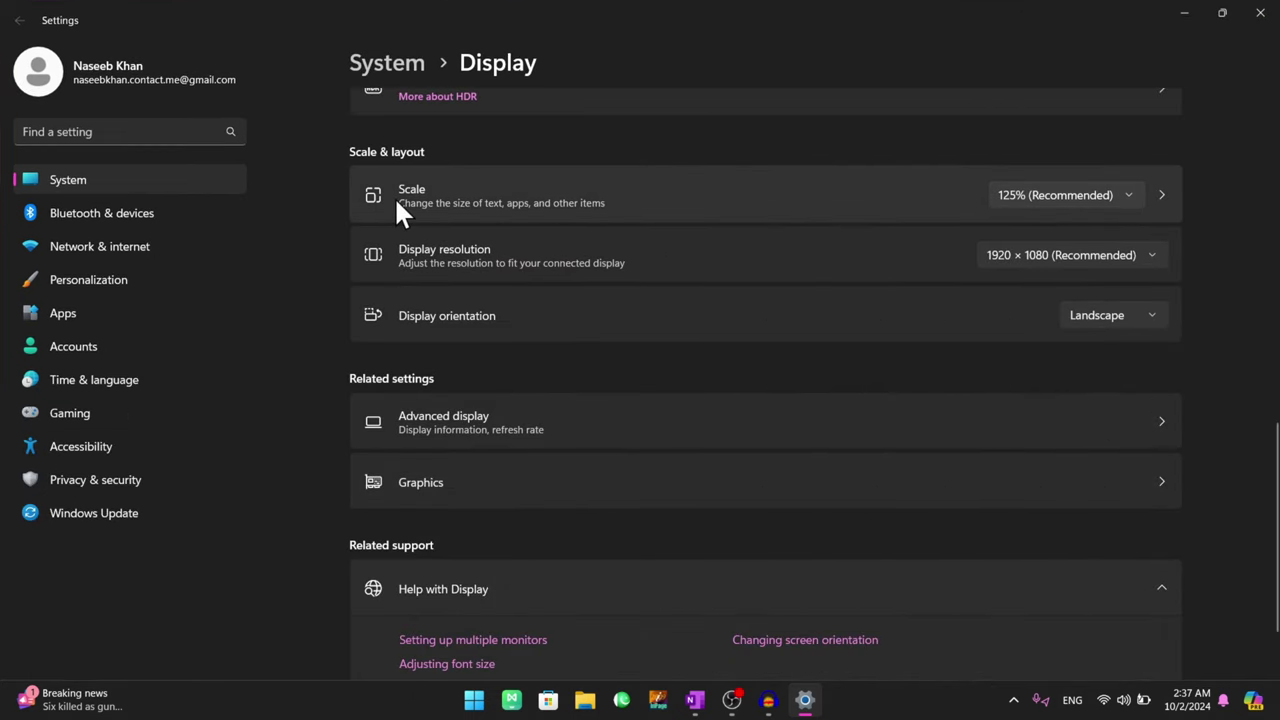
click(1041, 192)
click(1034, 168)
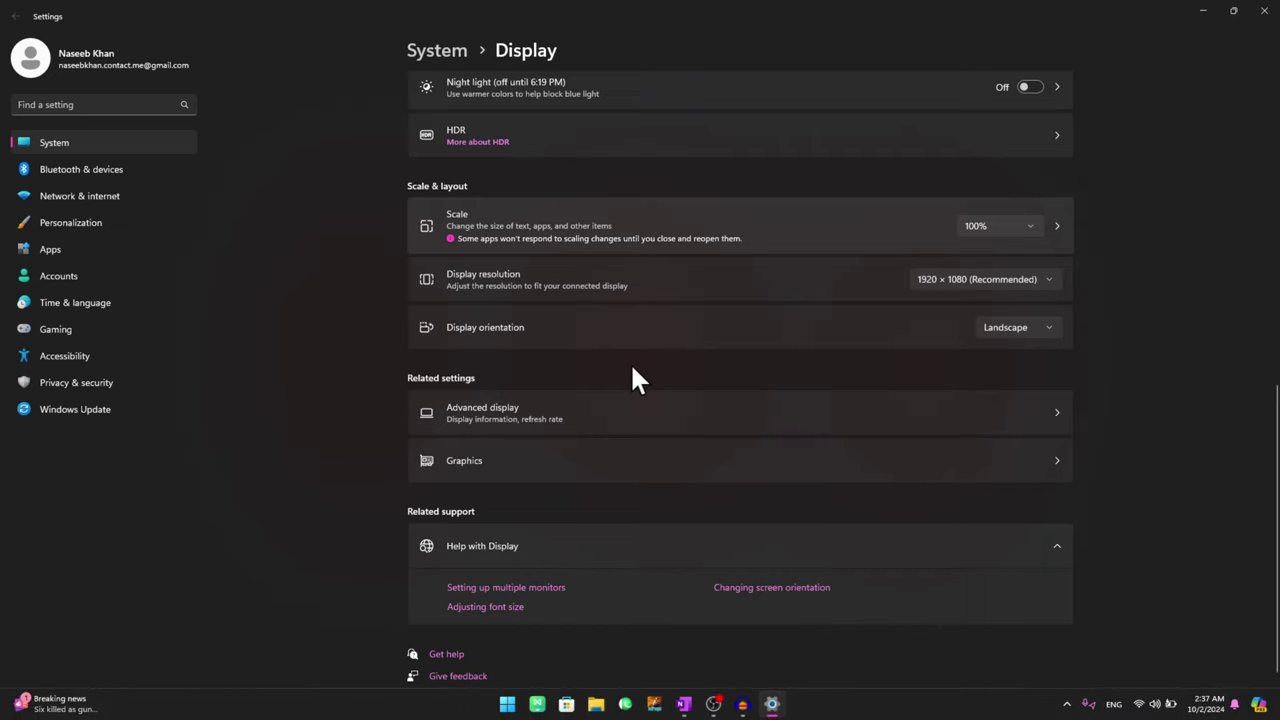
click(978, 225)
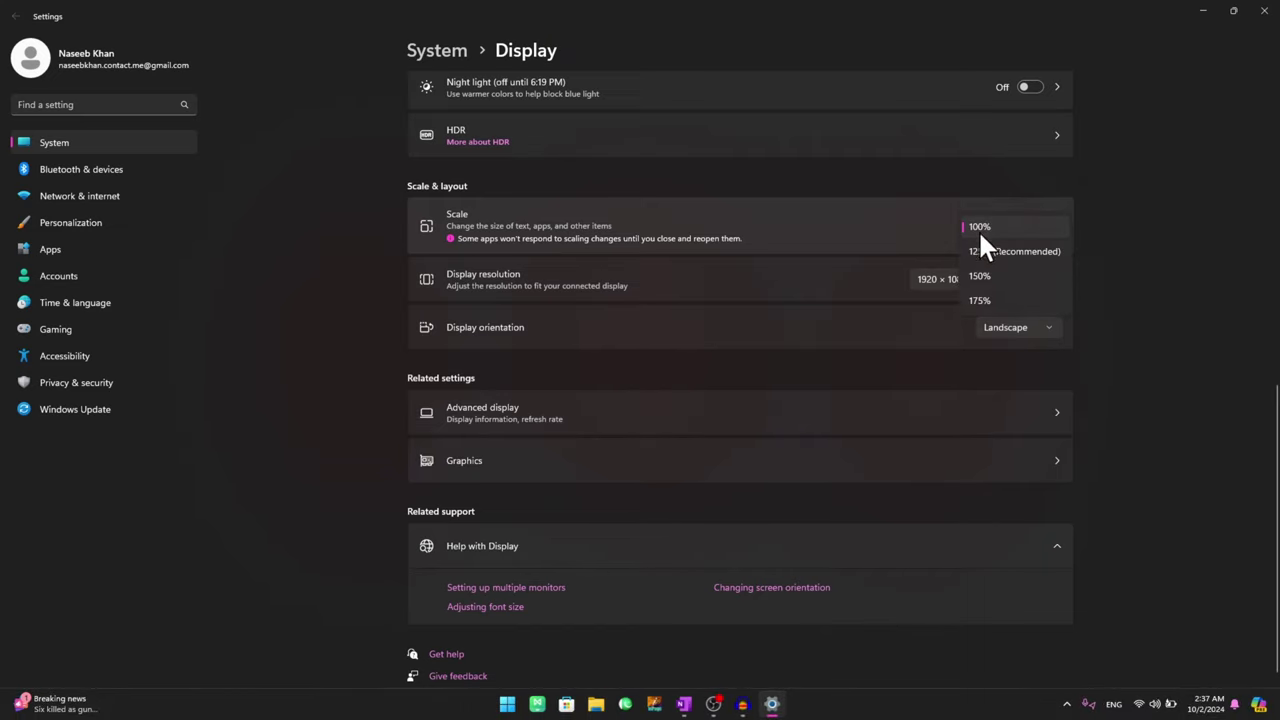
click(971, 300)
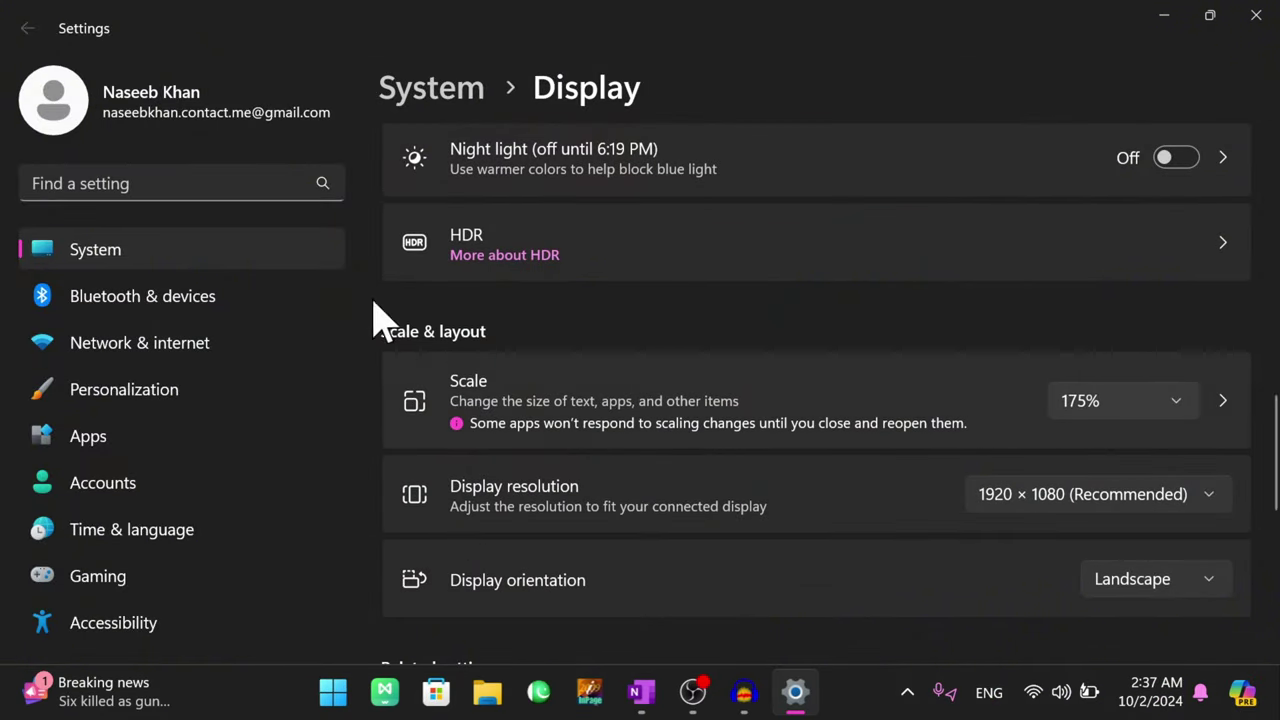
scroll(810, 425, down, 2)
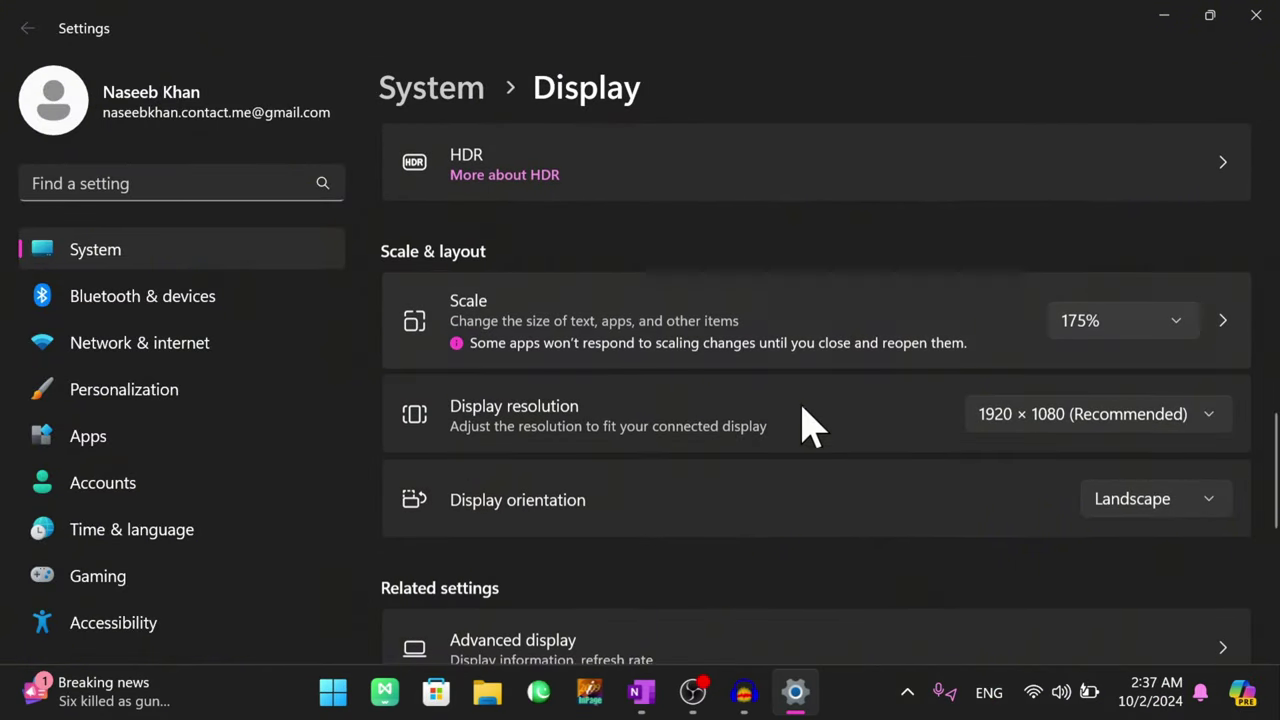
click(1172, 325)
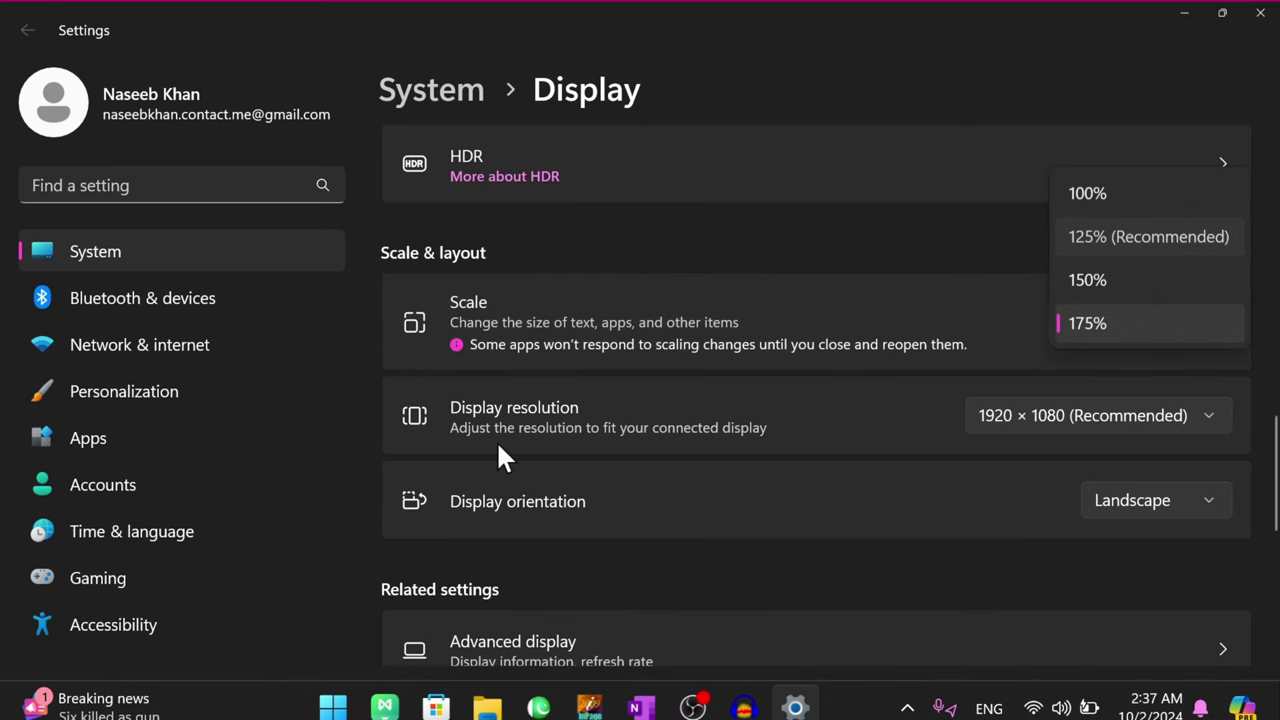
click(1149, 234)
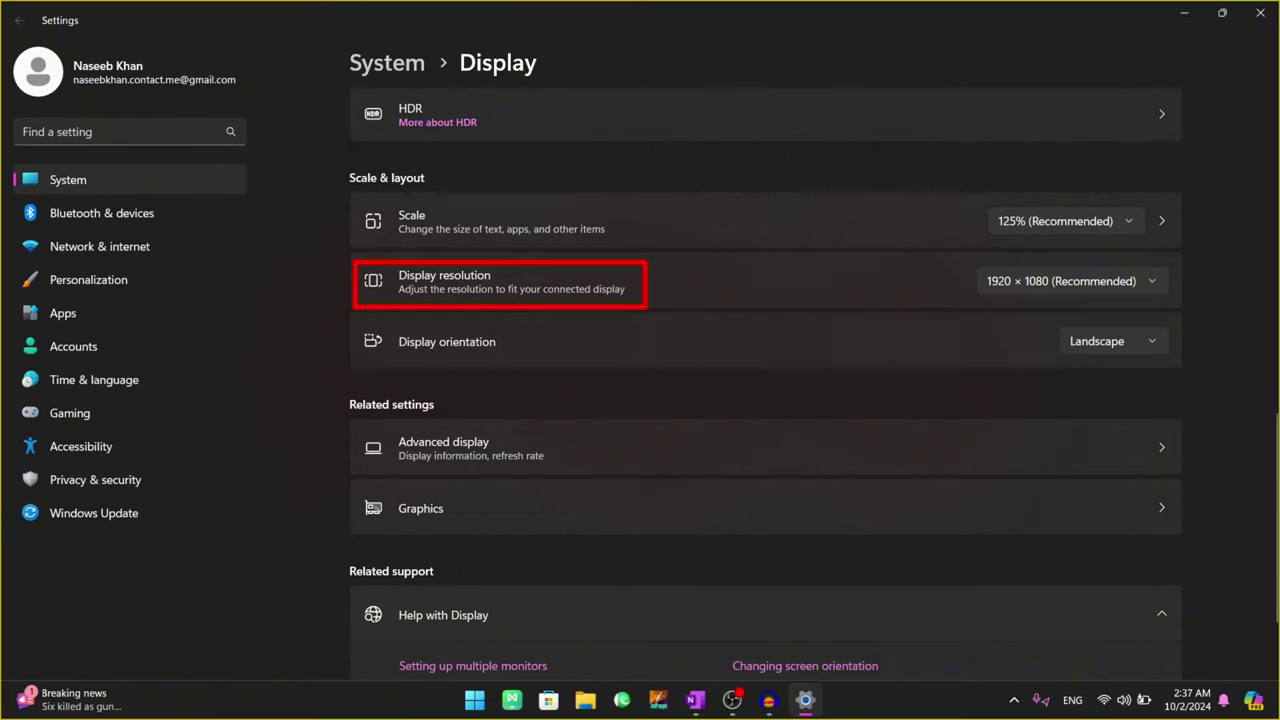
mouse_move(638, 122)
mouse_down()
mouse_move(690, 36)
mouse_move(692, 118)
mouse_up()
mouse_move(662, 76)
mouse_down()
mouse_move(690, 76)
mouse_move(718, 110)
mouse_up()
mouse_move(720, 66)
mouse_down()
mouse_move(738, 78)
mouse_move(722, 88)
mouse_up()
mouse_move(741, 66)
mouse_down()
mouse_move(742, 110)
mouse_move(744, 86)
mouse_up()
mouse_move(796, 48)
mouse_down()
mouse_move(787, 91)
mouse_move(954, 73)
mouse_move(965, 92)
mouse_move(1024, 84)
mouse_move(1056, 50)
mouse_up()
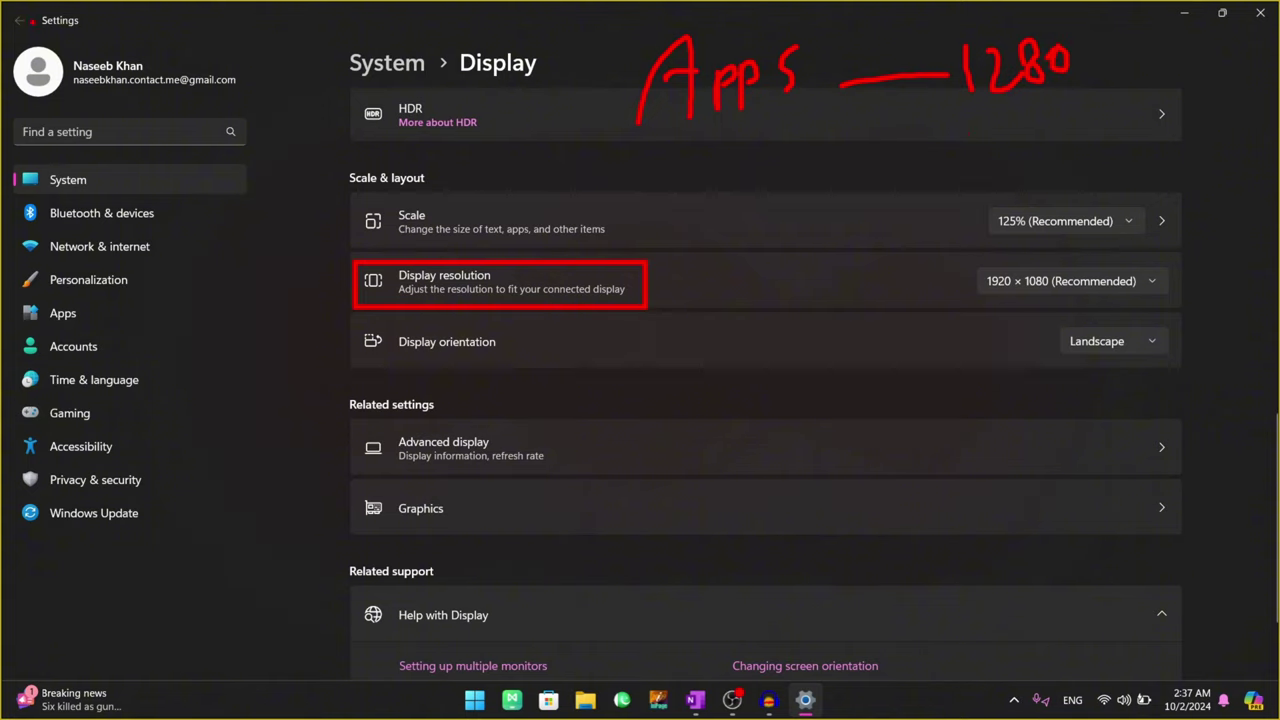
drag(26, 14, 528, 28)
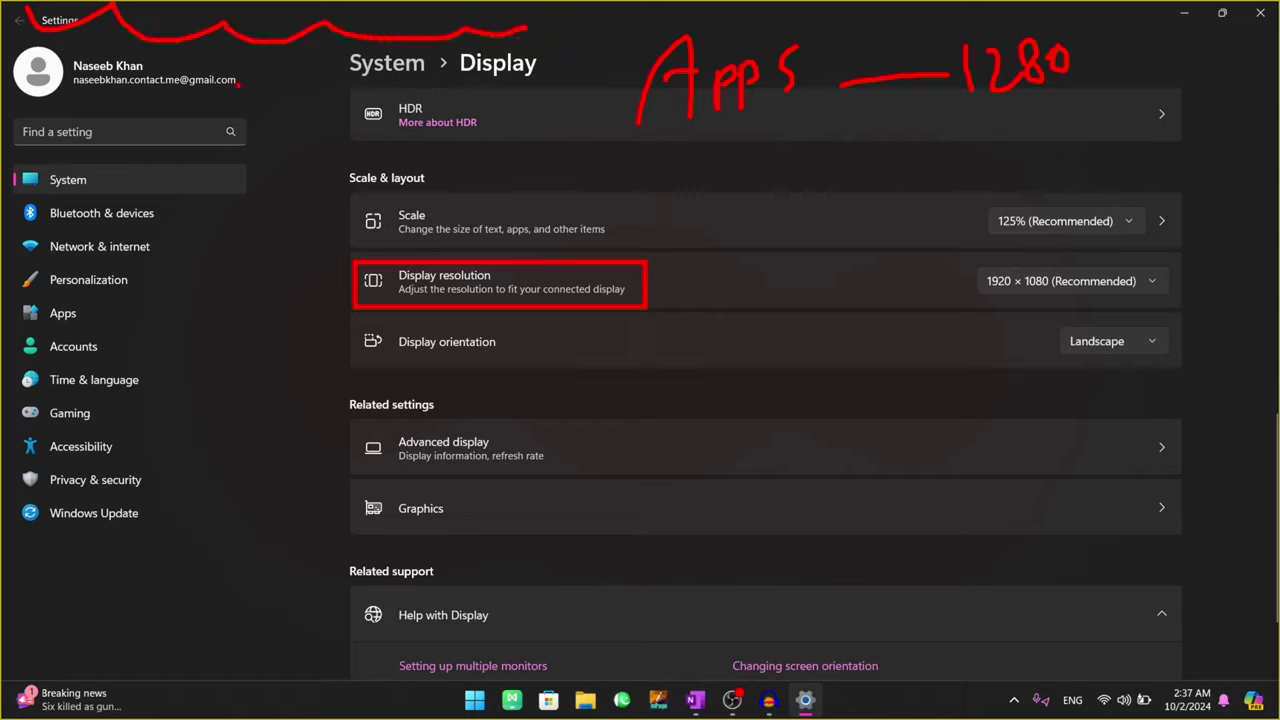
mouse_move(253, 200)
mouse_down()
mouse_move(342, 232)
mouse_move(378, 276)
mouse_move(378, 244)
mouse_move(512, 172)
mouse_move(570, 190)
mouse_up()
click(528, 155)
drag(574, 162, 552, 192)
mouse_move(588, 180)
mouse_down()
mouse_move(618, 176)
mouse_move(614, 142)
mouse_up()
drag(622, 182, 648, 184)
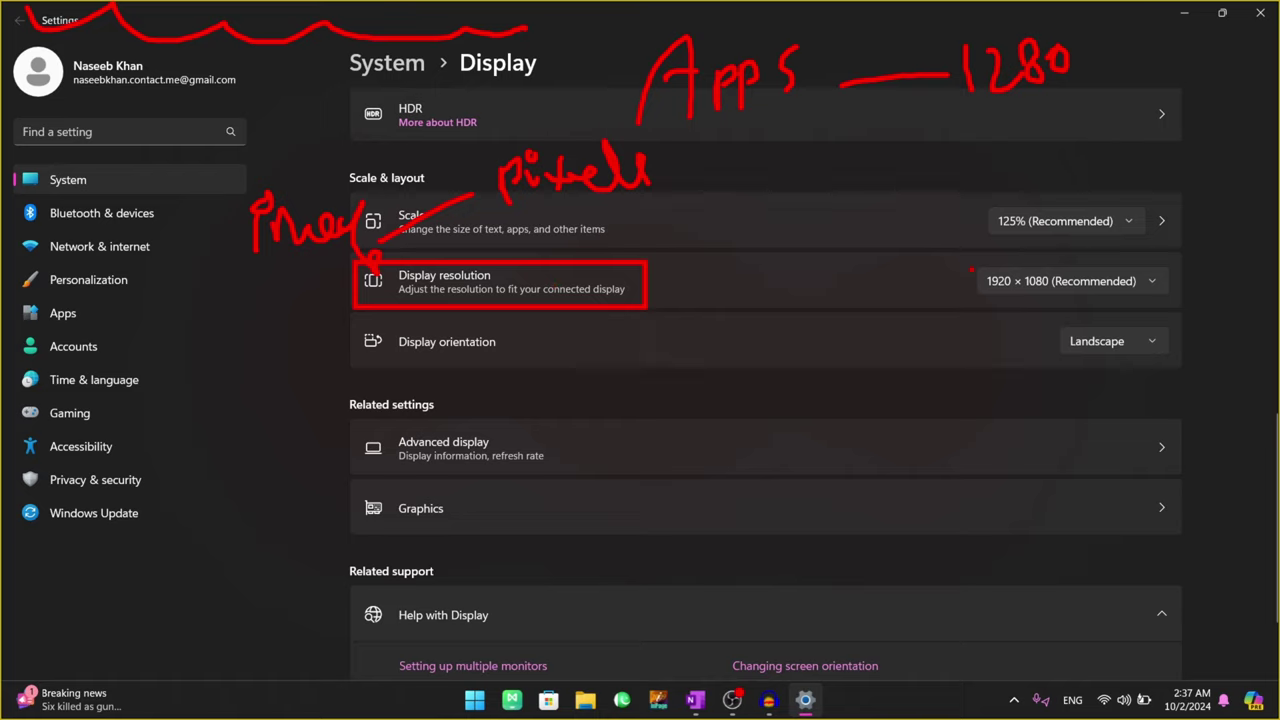
drag(971, 268, 1172, 302)
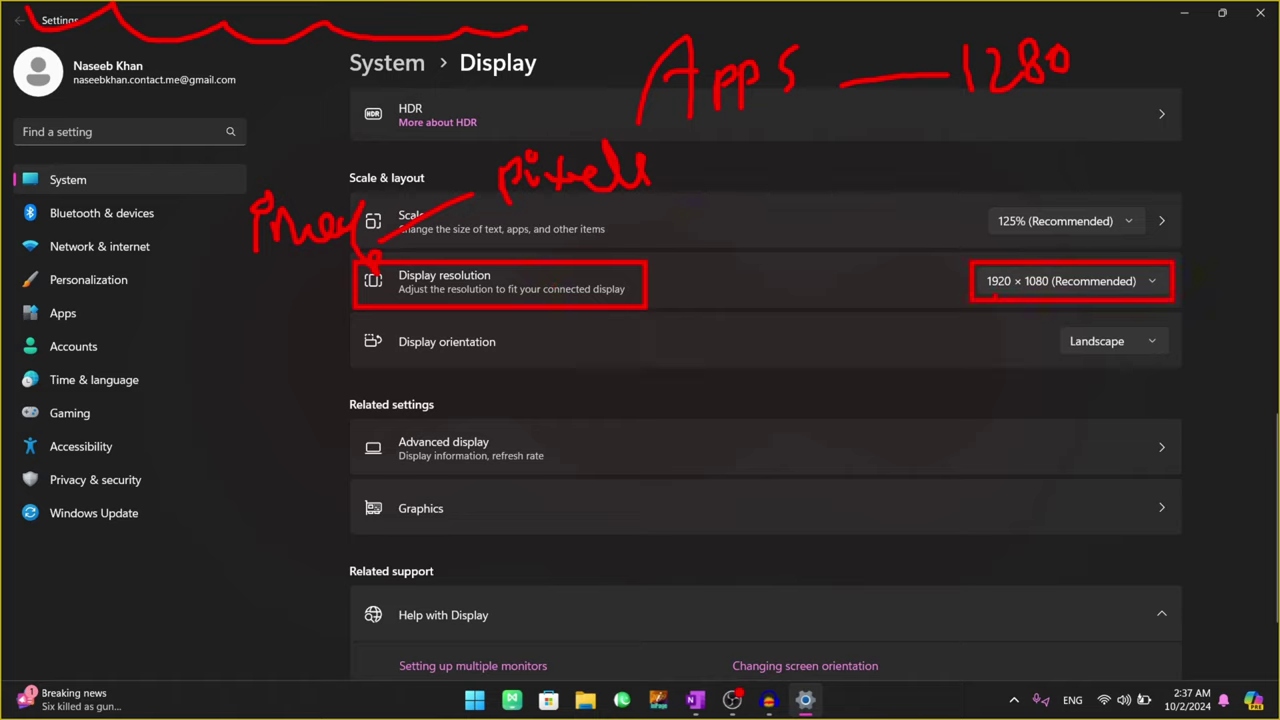
mouse_move(988, 292)
mouse_down()
mouse_move(1044, 291)
mouse_move(1046, 309)
mouse_move(968, 364)
mouse_move(973, 377)
mouse_up()
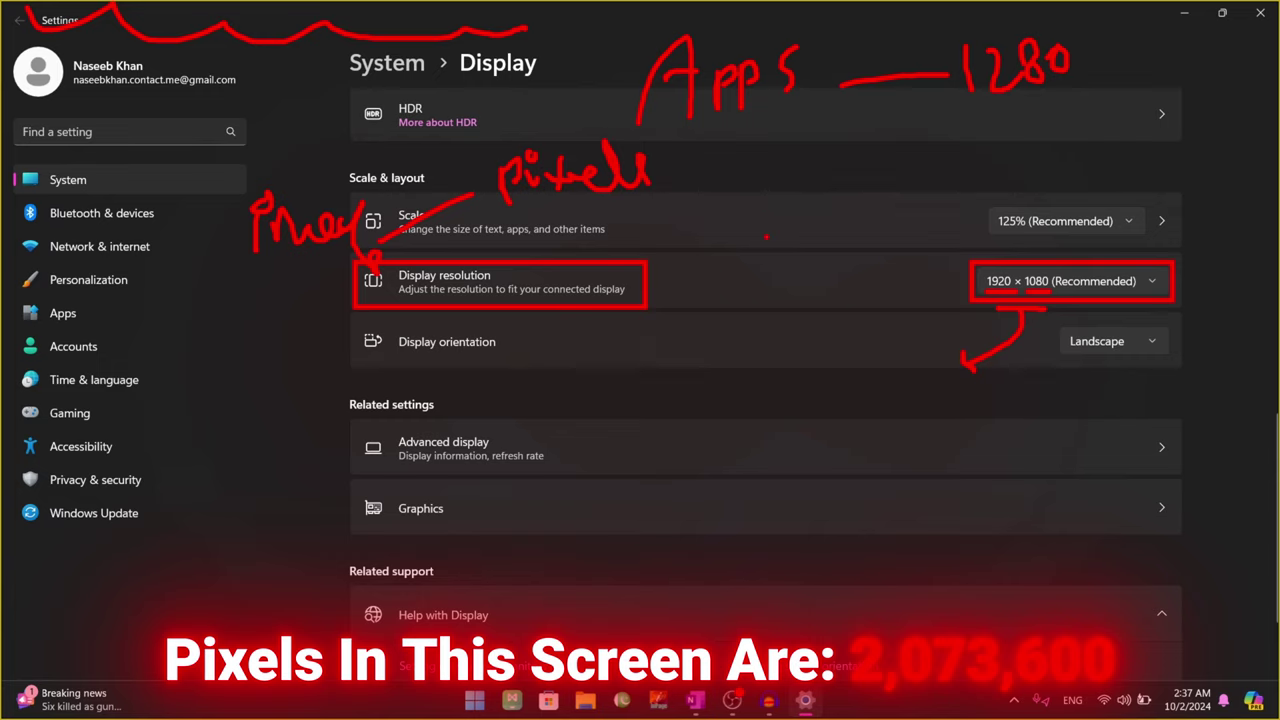
key(Escape)
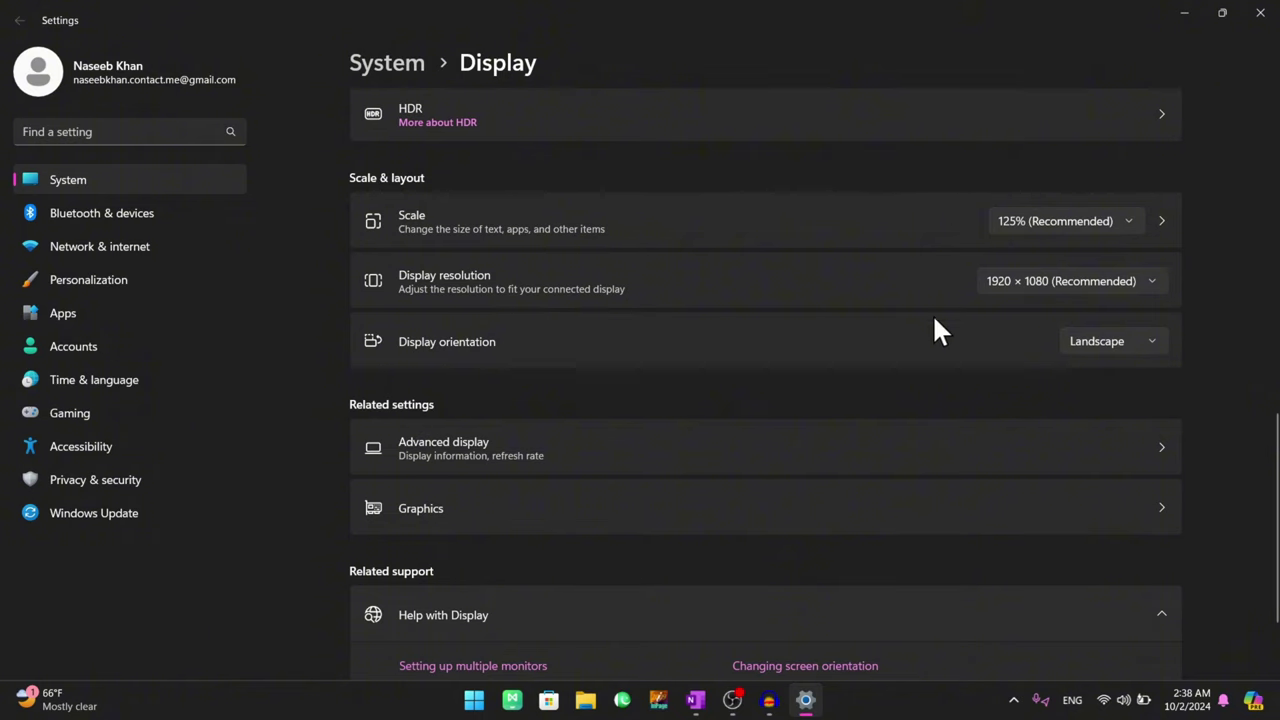
click(1025, 284)
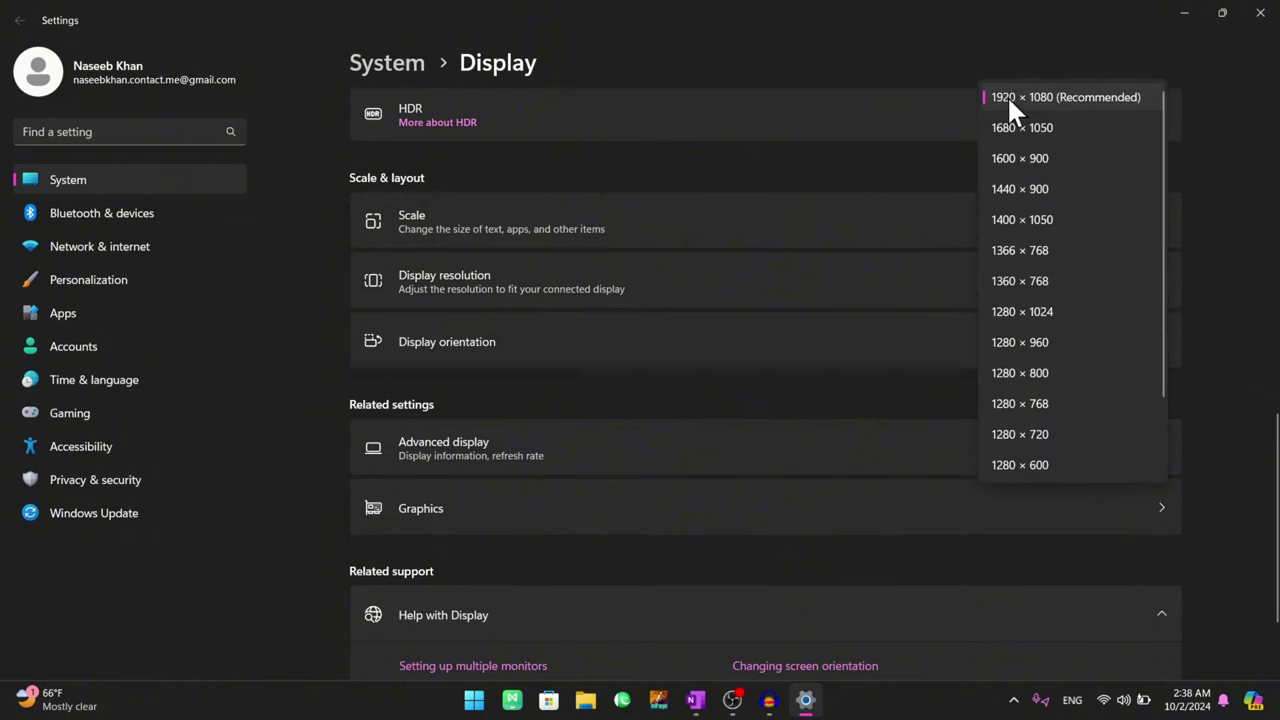
click(1035, 466)
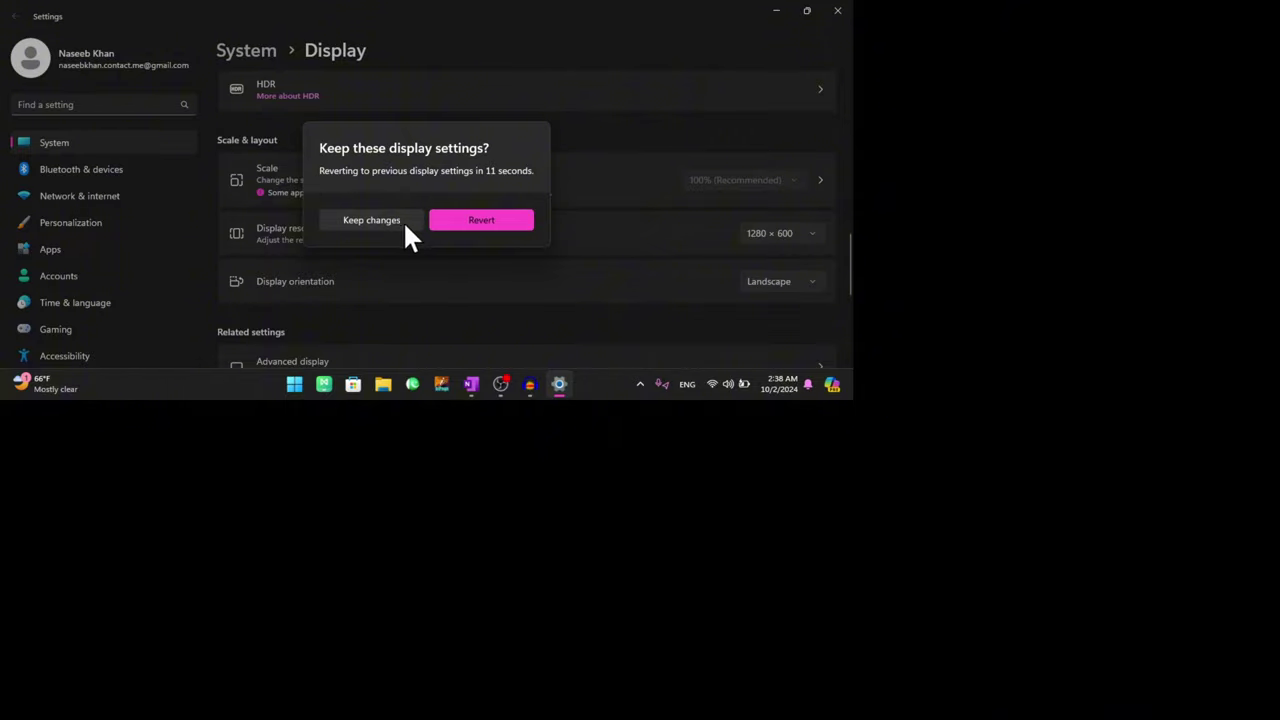
click(460, 222)
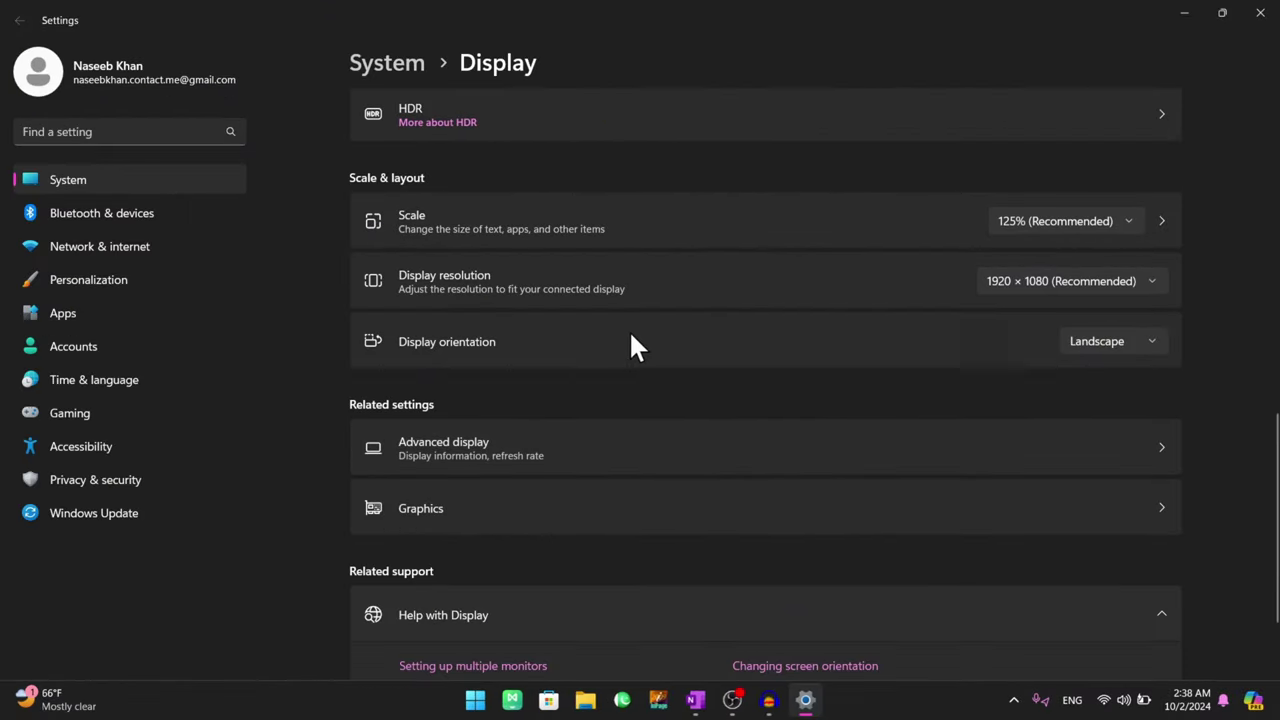
scroll(700, 330, down, 2)
click(1015, 195)
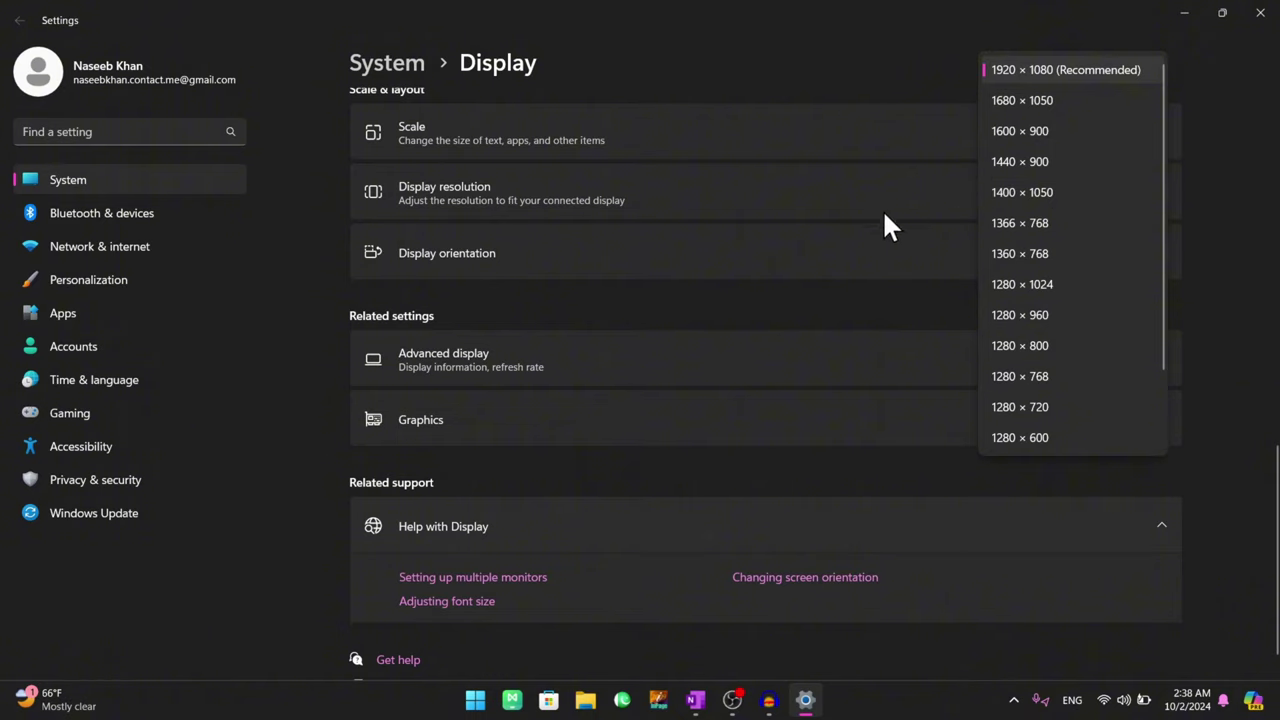
click(400, 260)
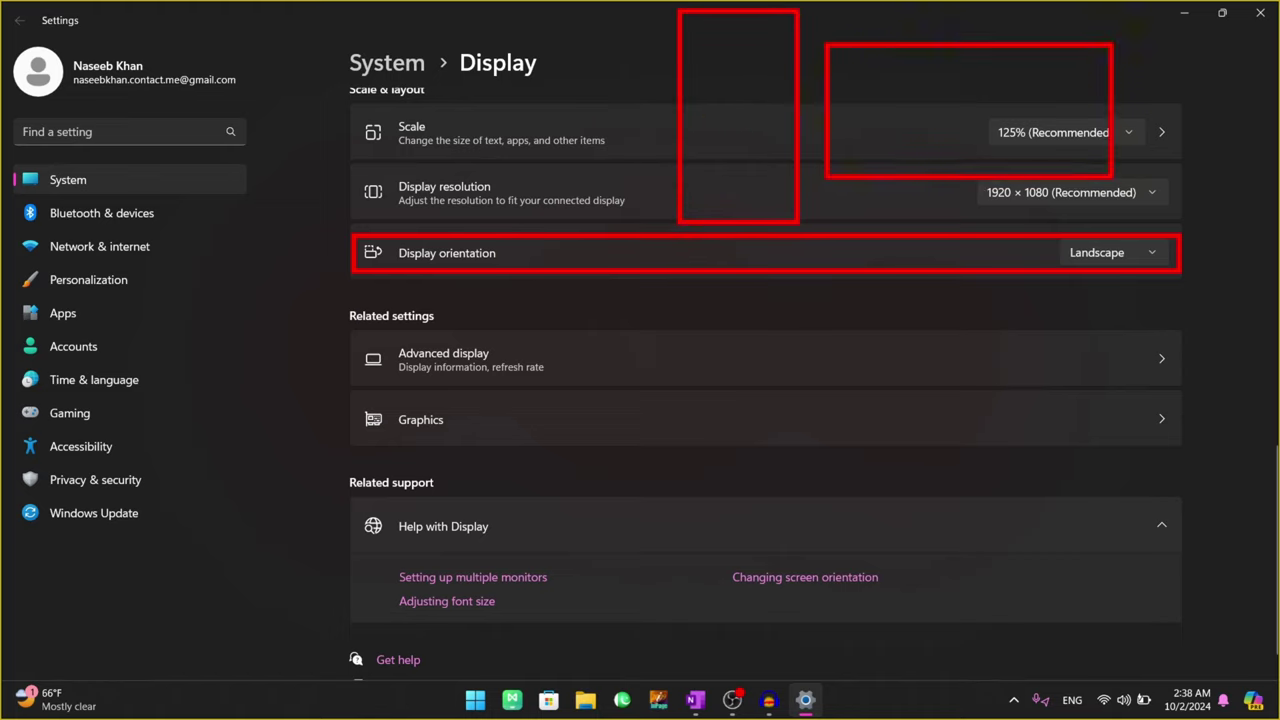
mouse_move(894, 80)
mouse_down()
mouse_move(914, 122)
mouse_move(970, 90)
mouse_move(1030, 110)
mouse_move(1050, 98)
mouse_up()
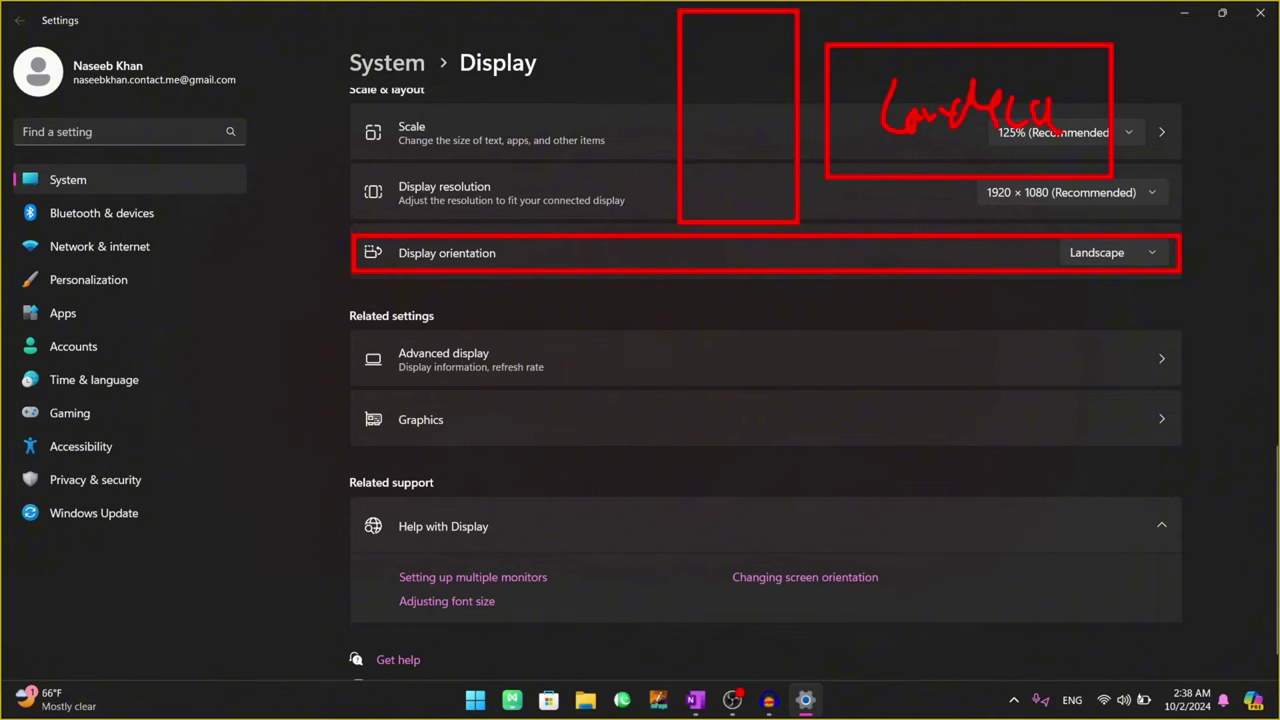
drag(686, 100, 790, 100)
key(Escape)
click(1117, 251)
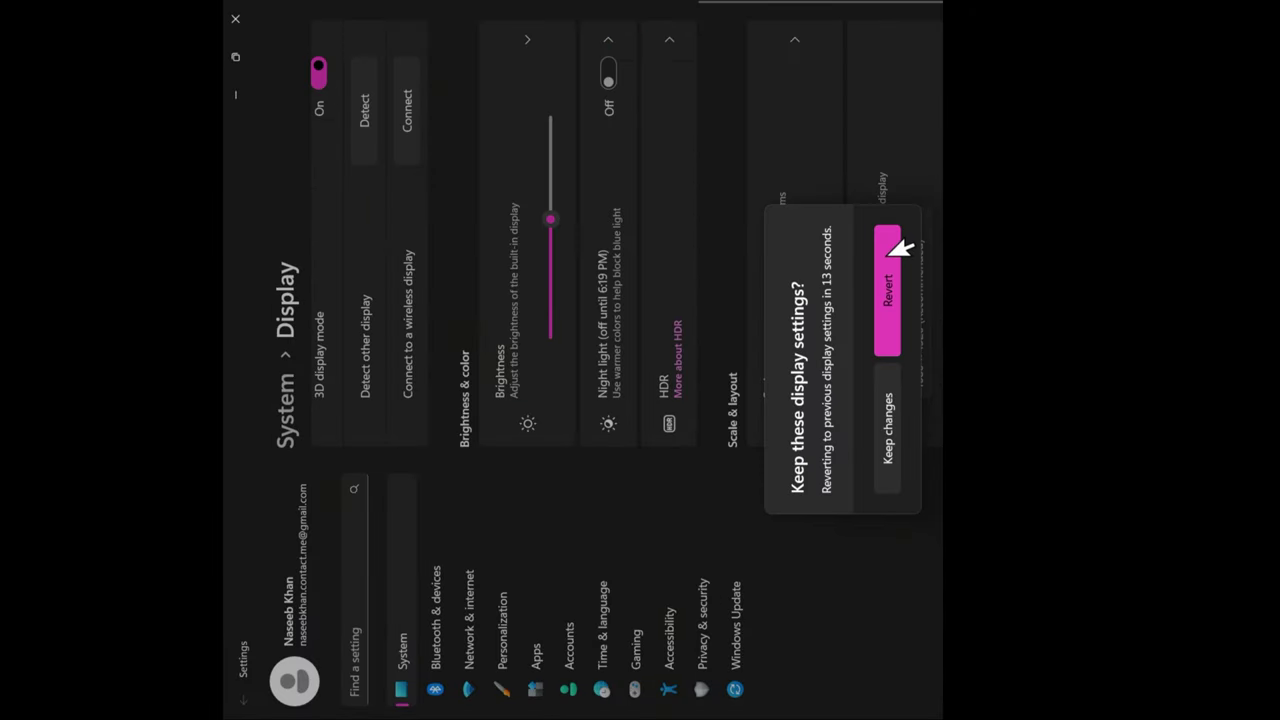
click(896, 250)
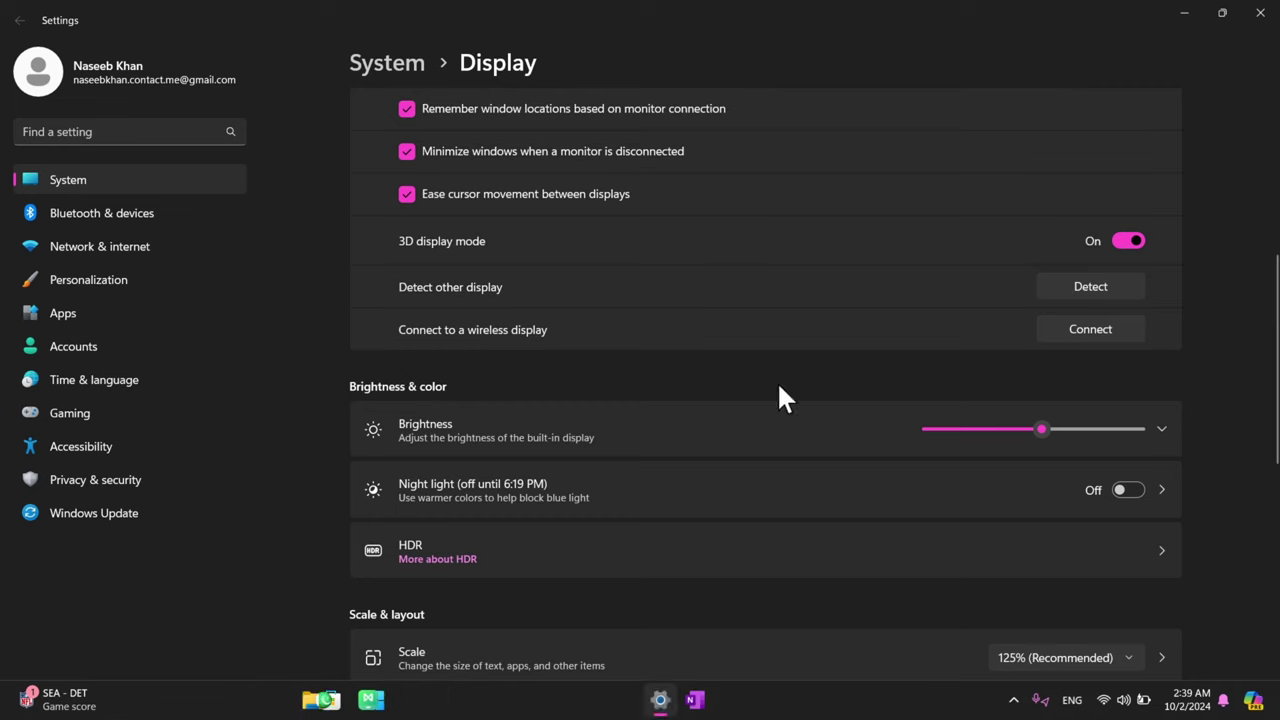
scroll(1089, 484, down, 3)
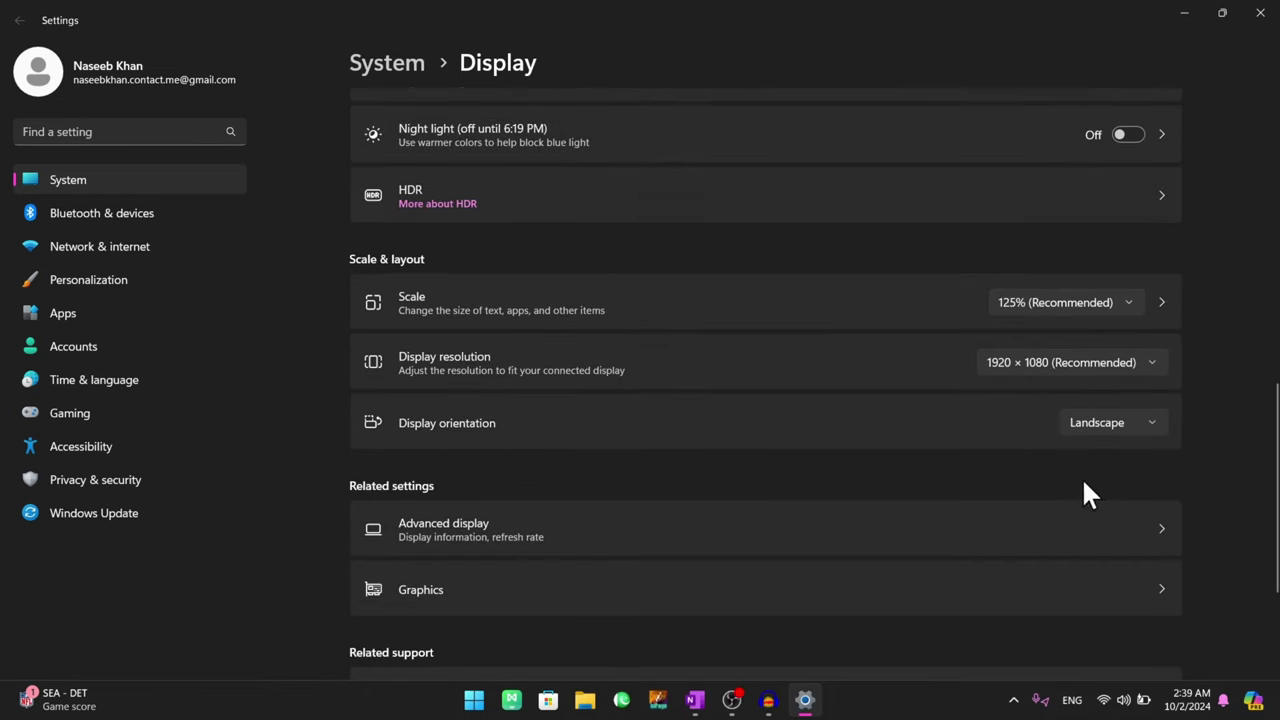
click(1108, 428)
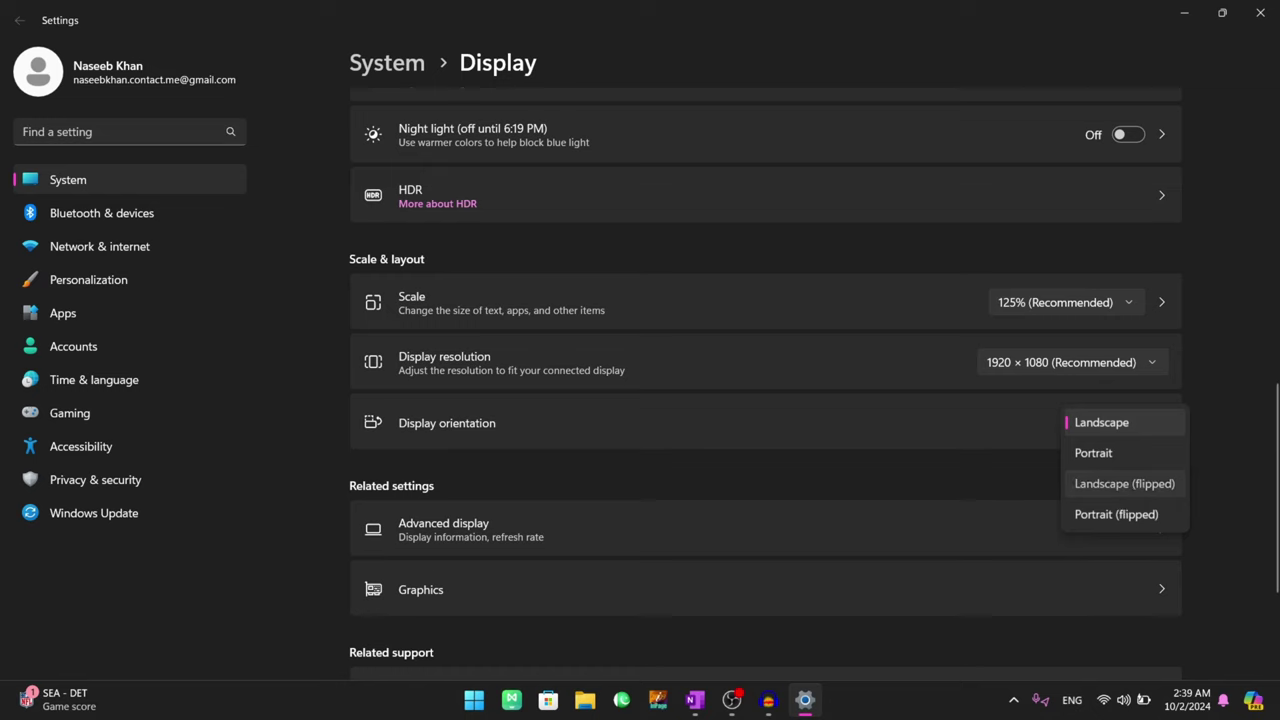
click(1124, 483)
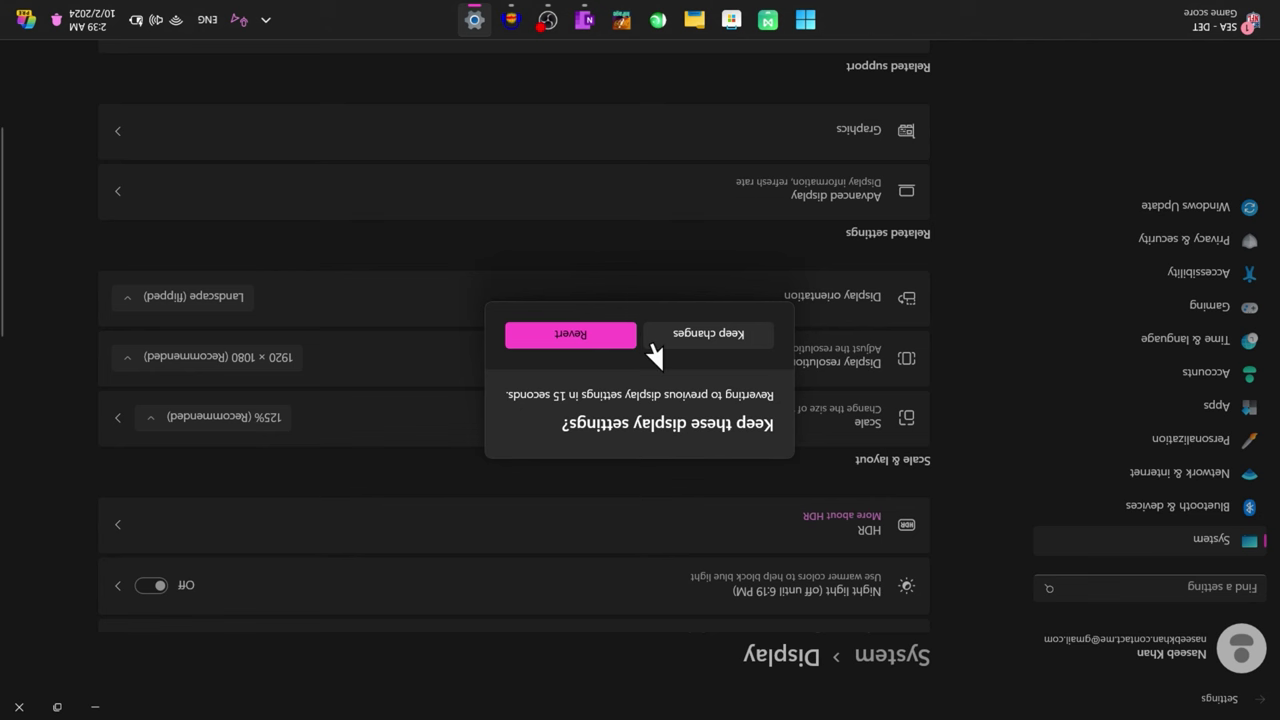
click(573, 330)
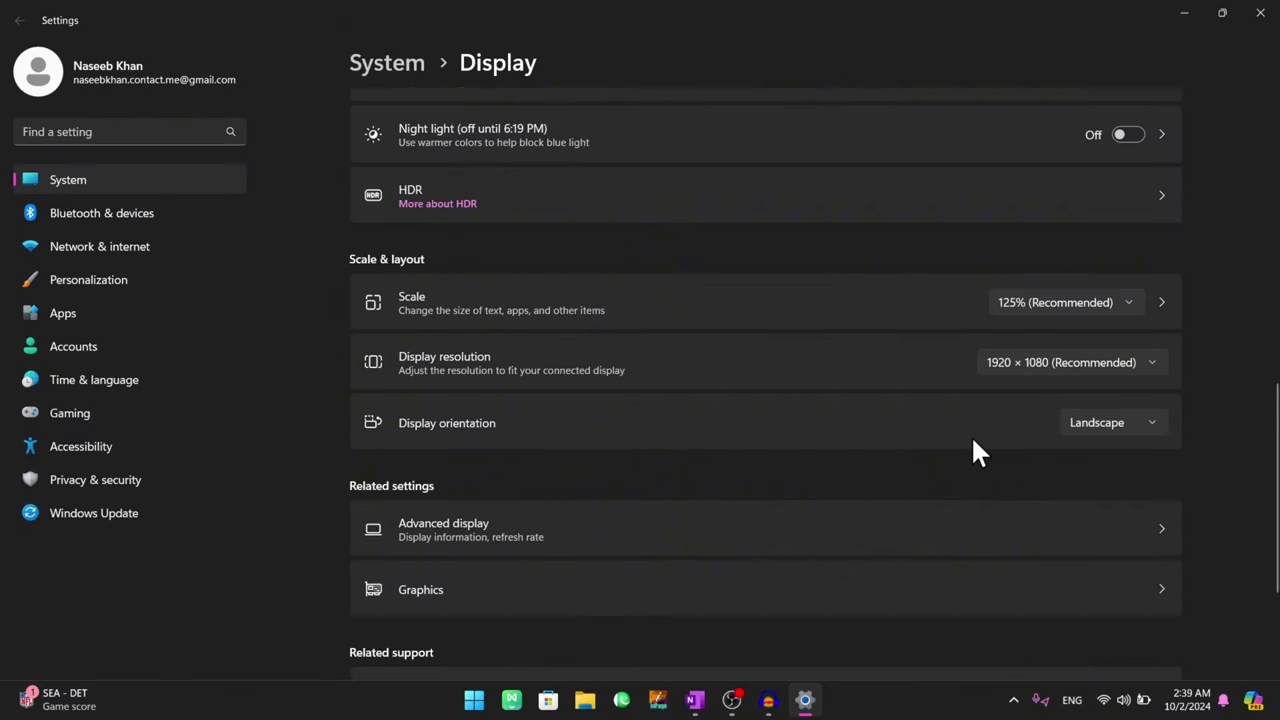
scroll(1009, 421, down, 1)
click(1100, 340)
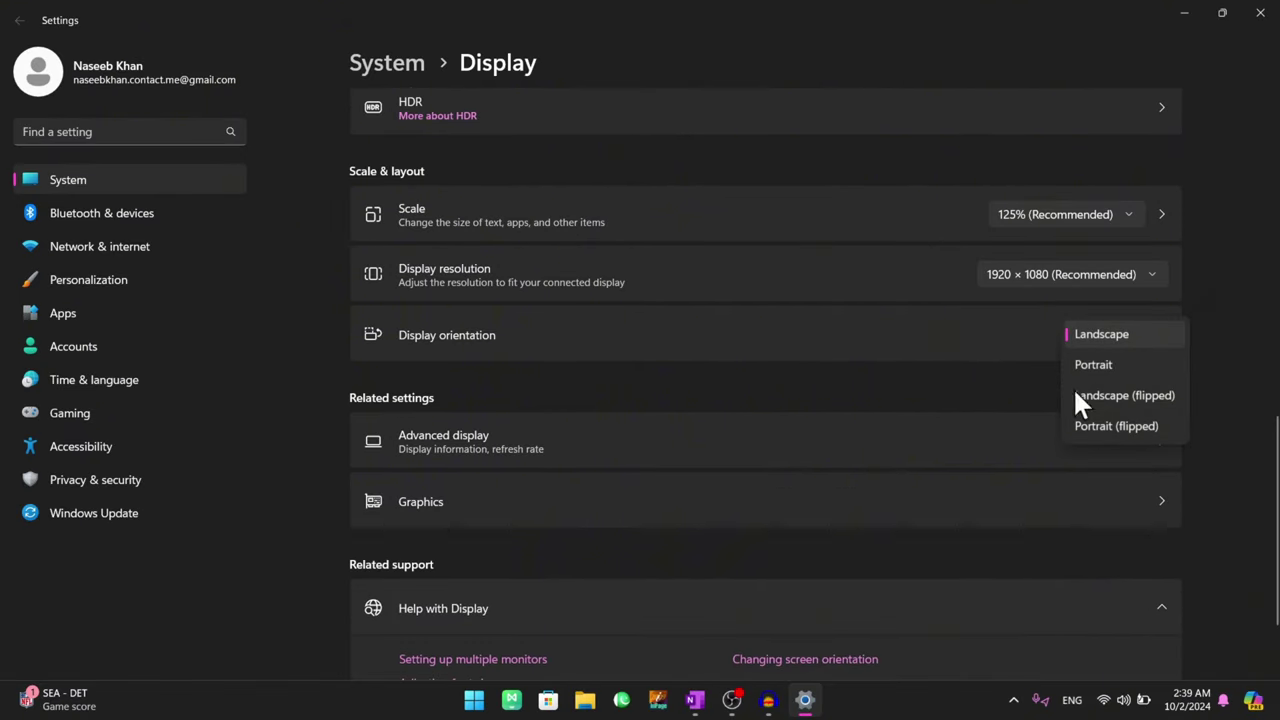
click(640, 395)
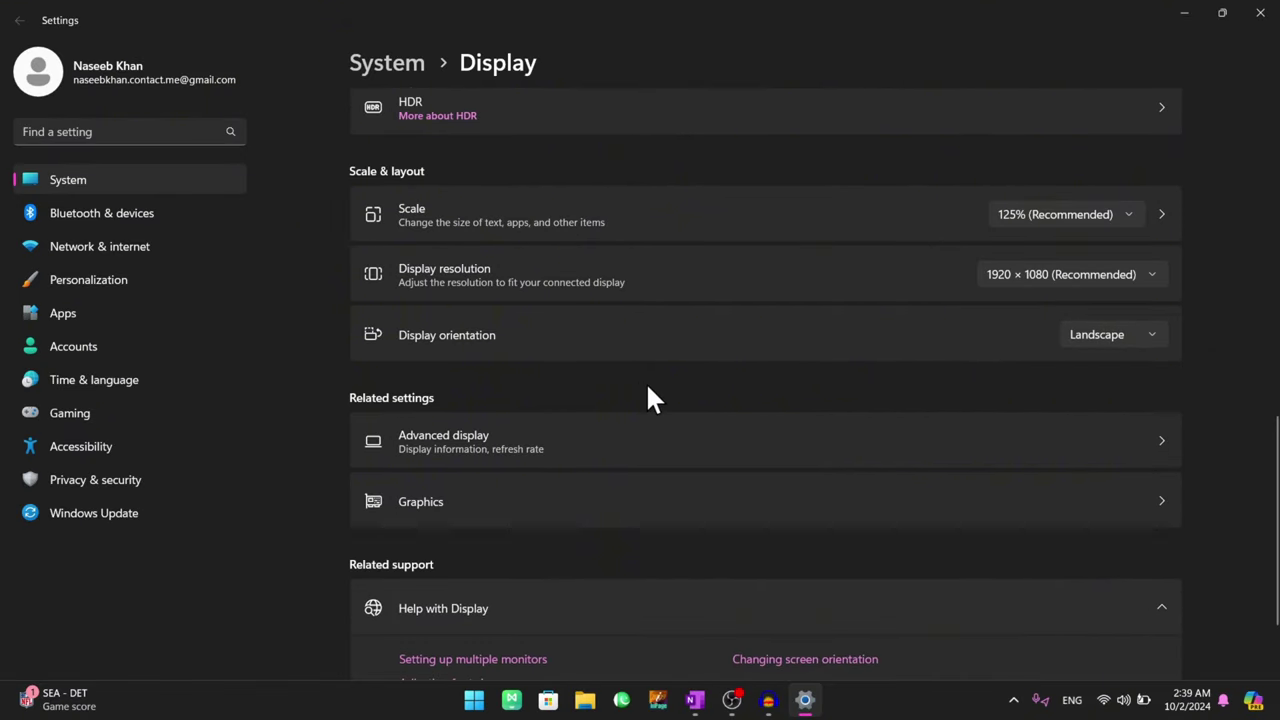
scroll(410, 350, down, 1)
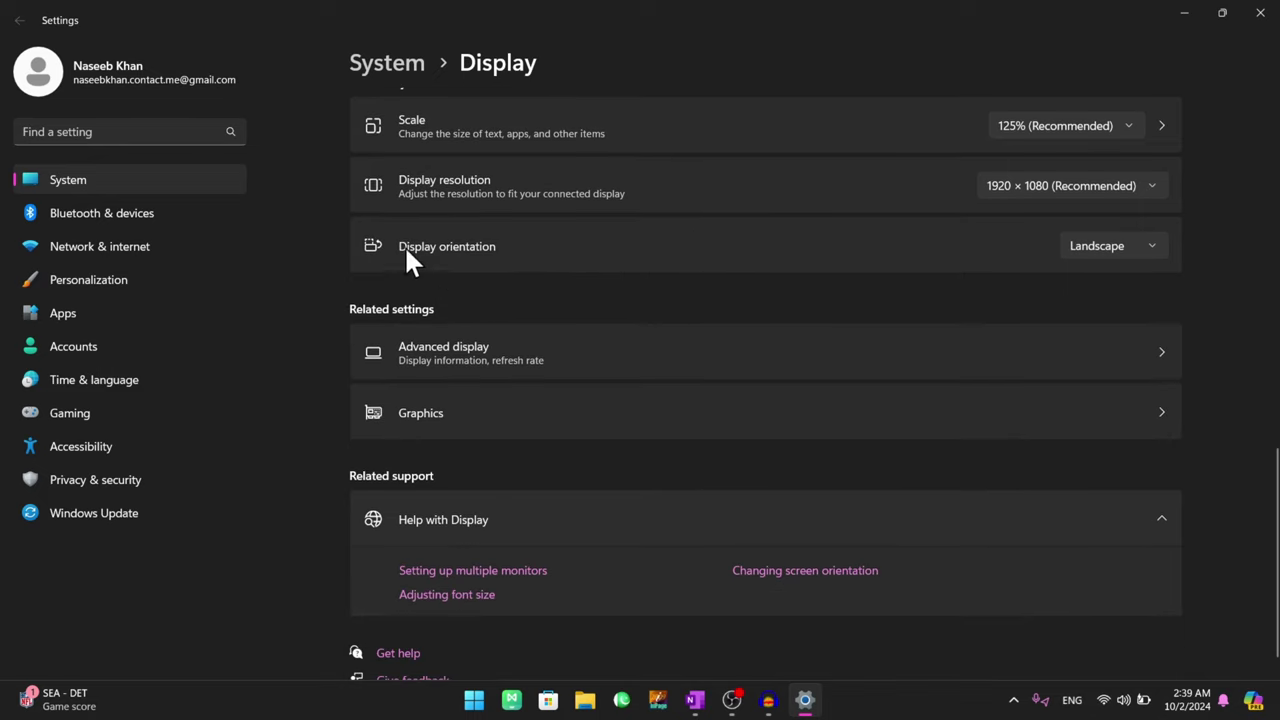
scroll(441, 300, down, 1)
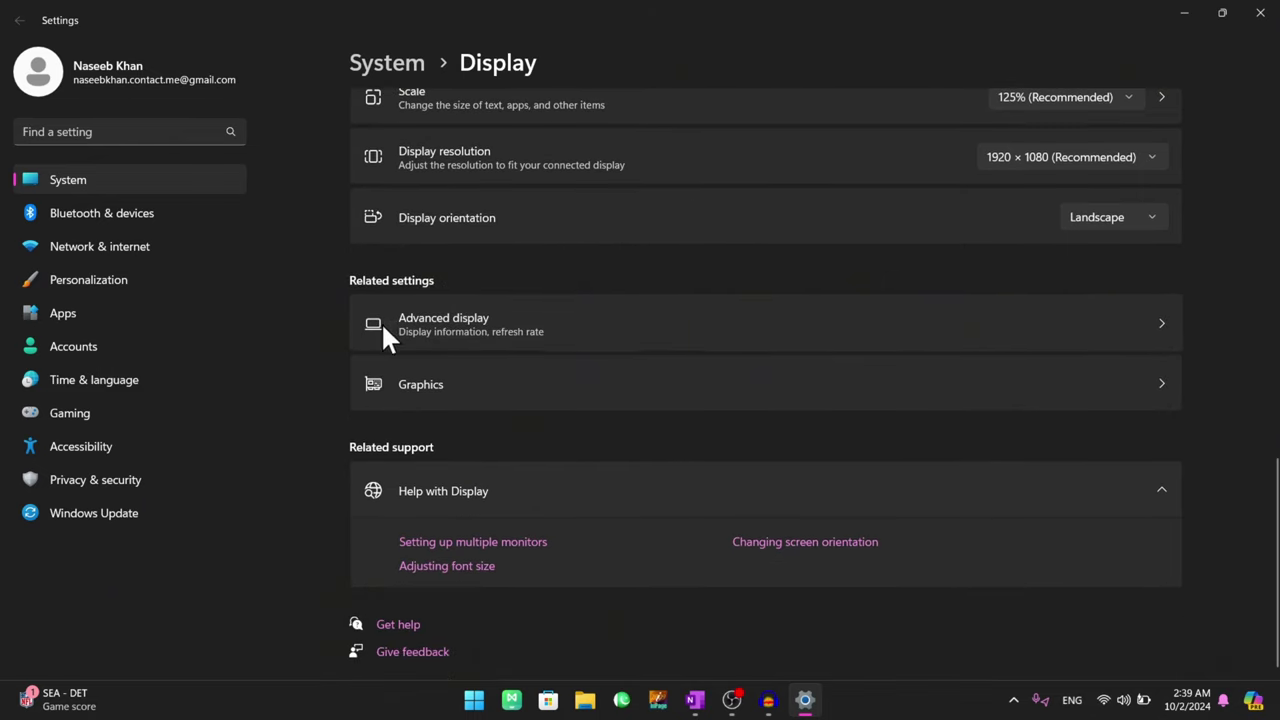
Step: In Advanced display, check the refresh rate list keeping 48 Hz, then return to Display
click(457, 334)
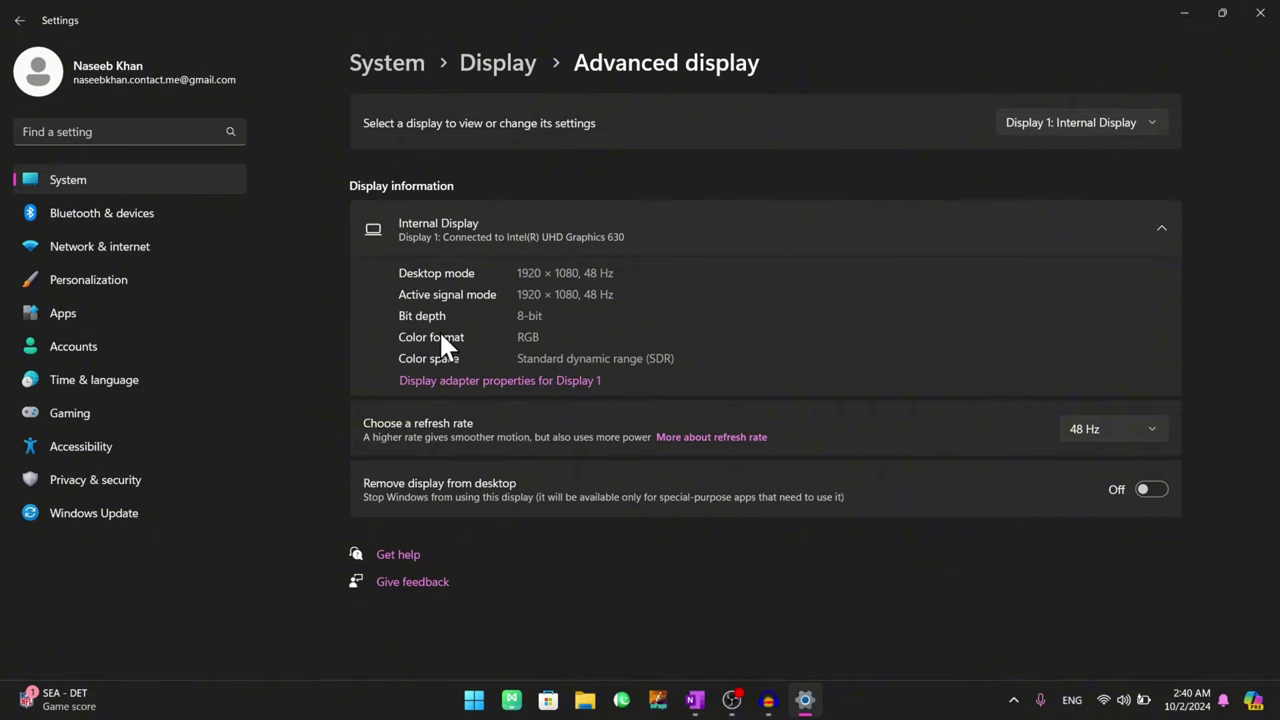
click(1086, 432)
click(1030, 420)
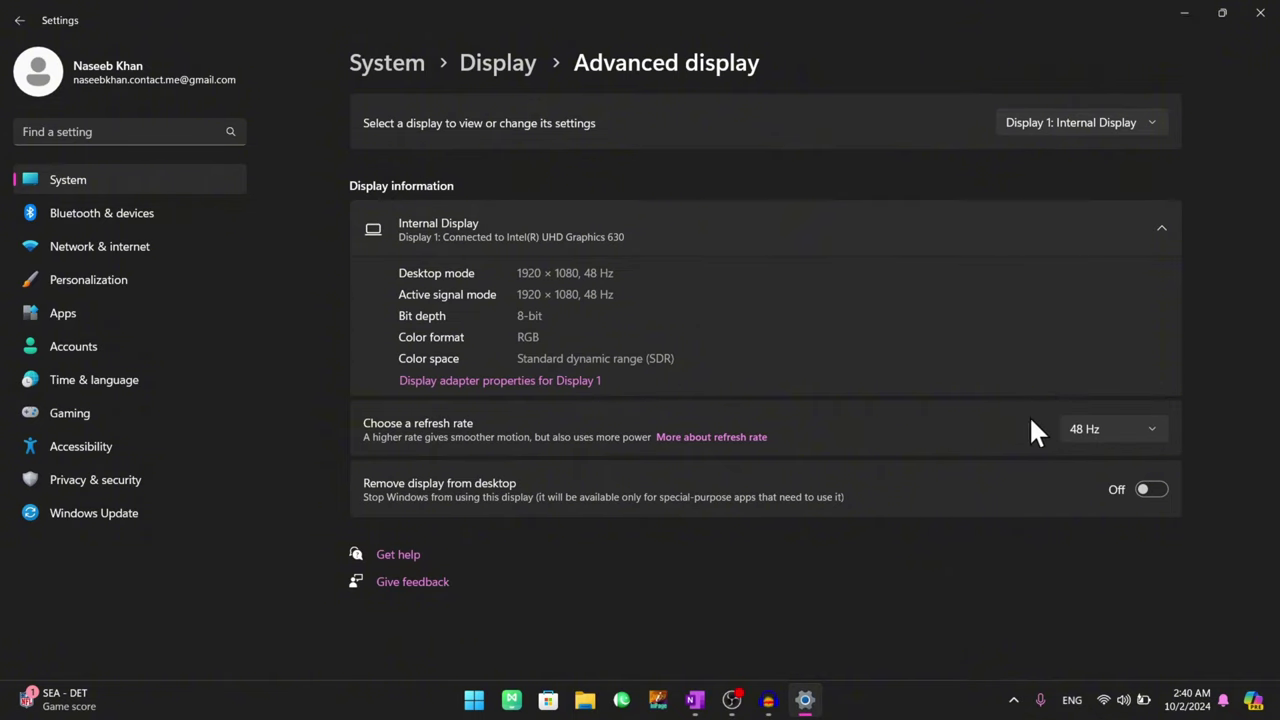
click(1130, 430)
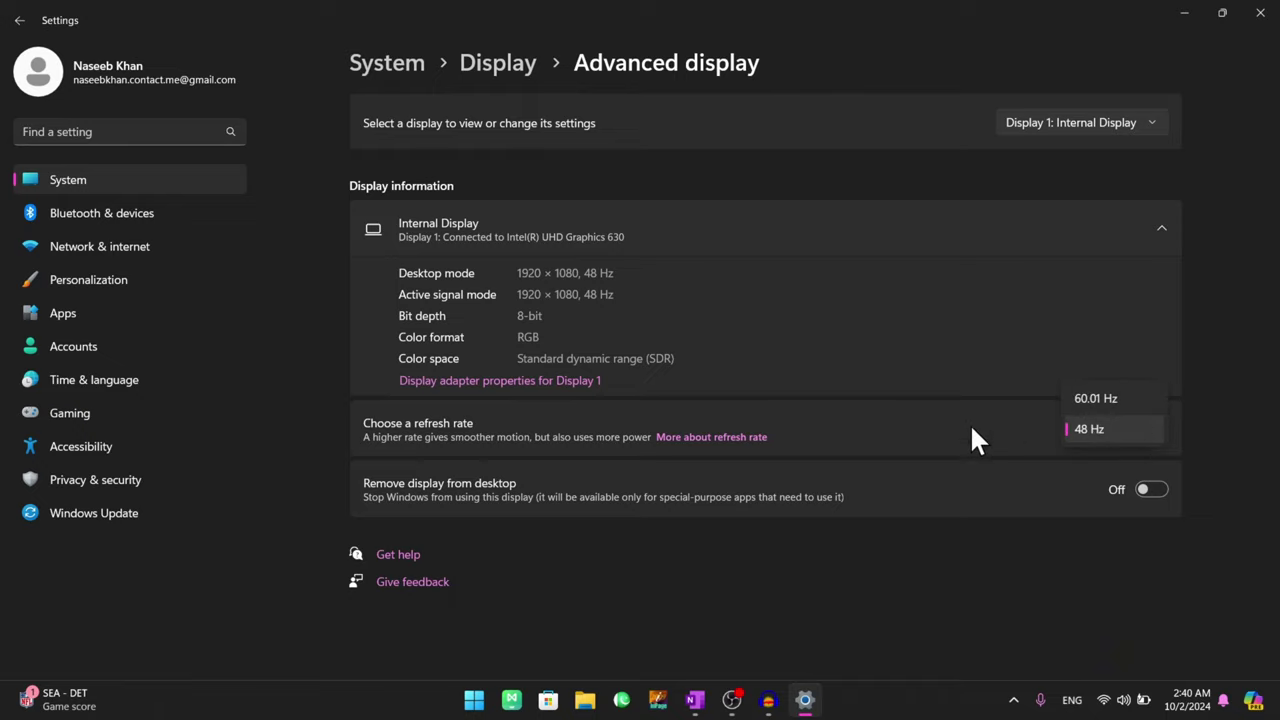
click(1036, 443)
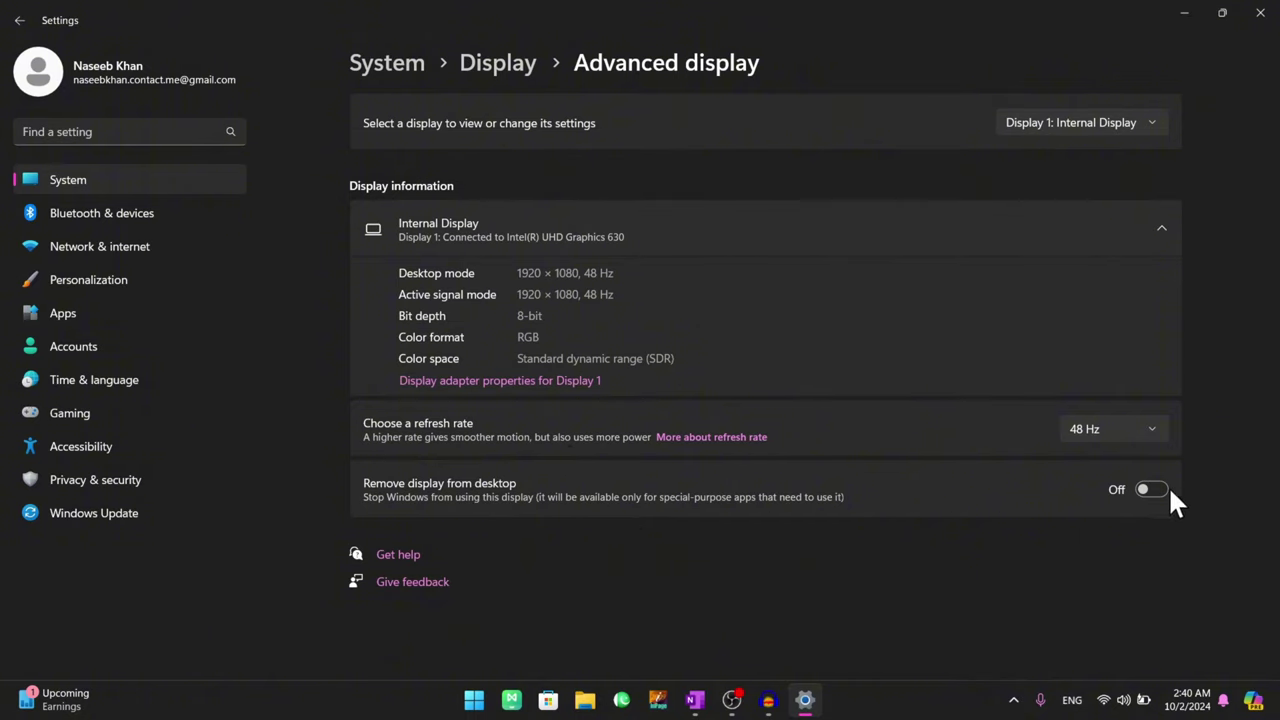
click(19, 20)
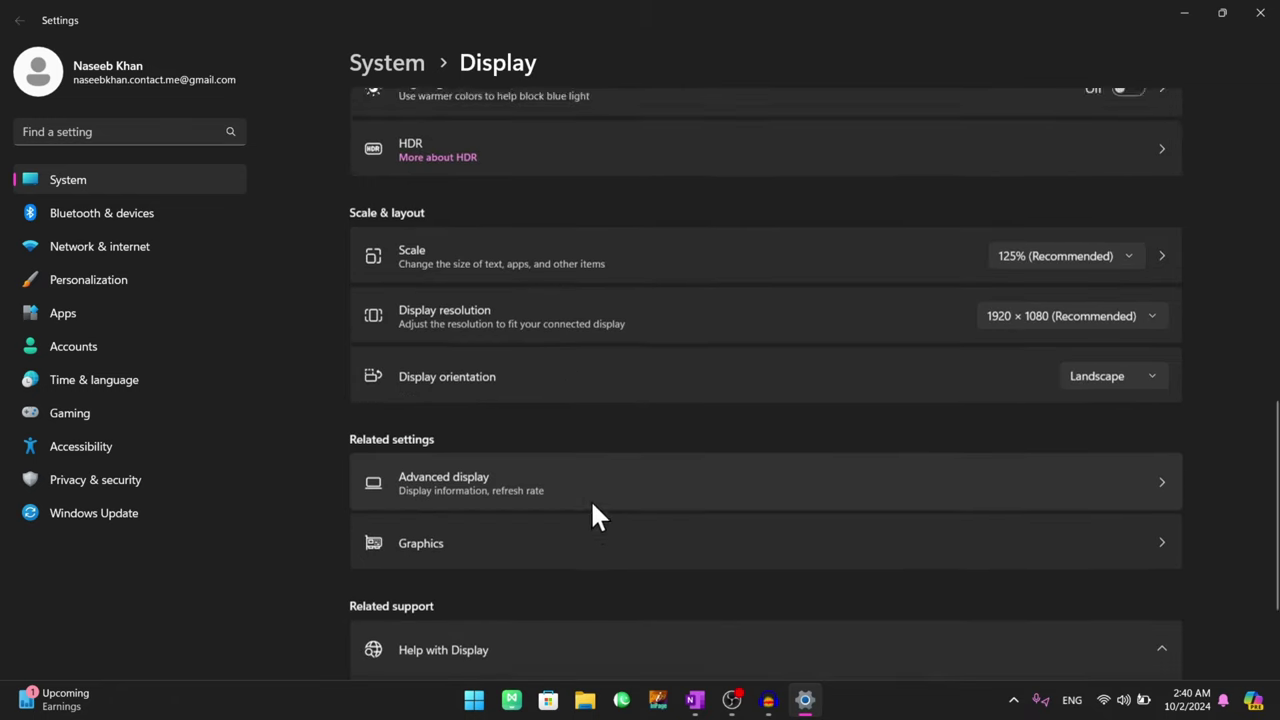
scroll(575, 515, down, 2)
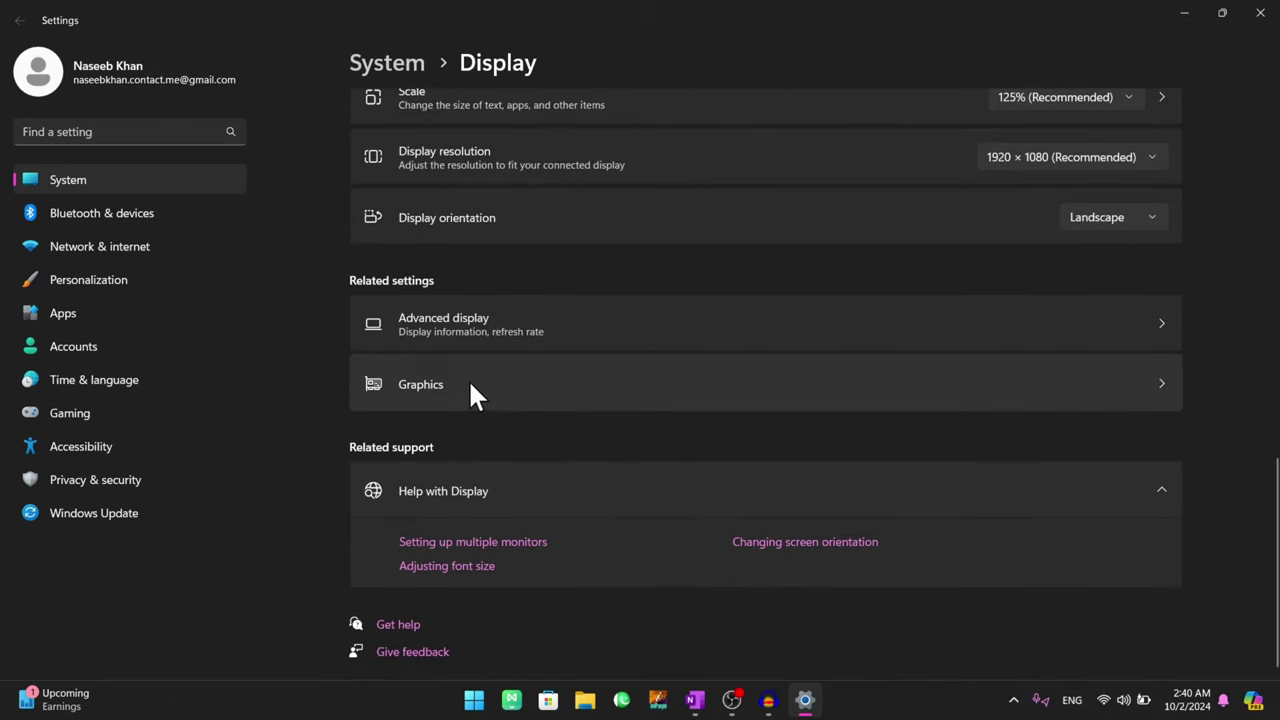
scroll(380, 330, up, 2)
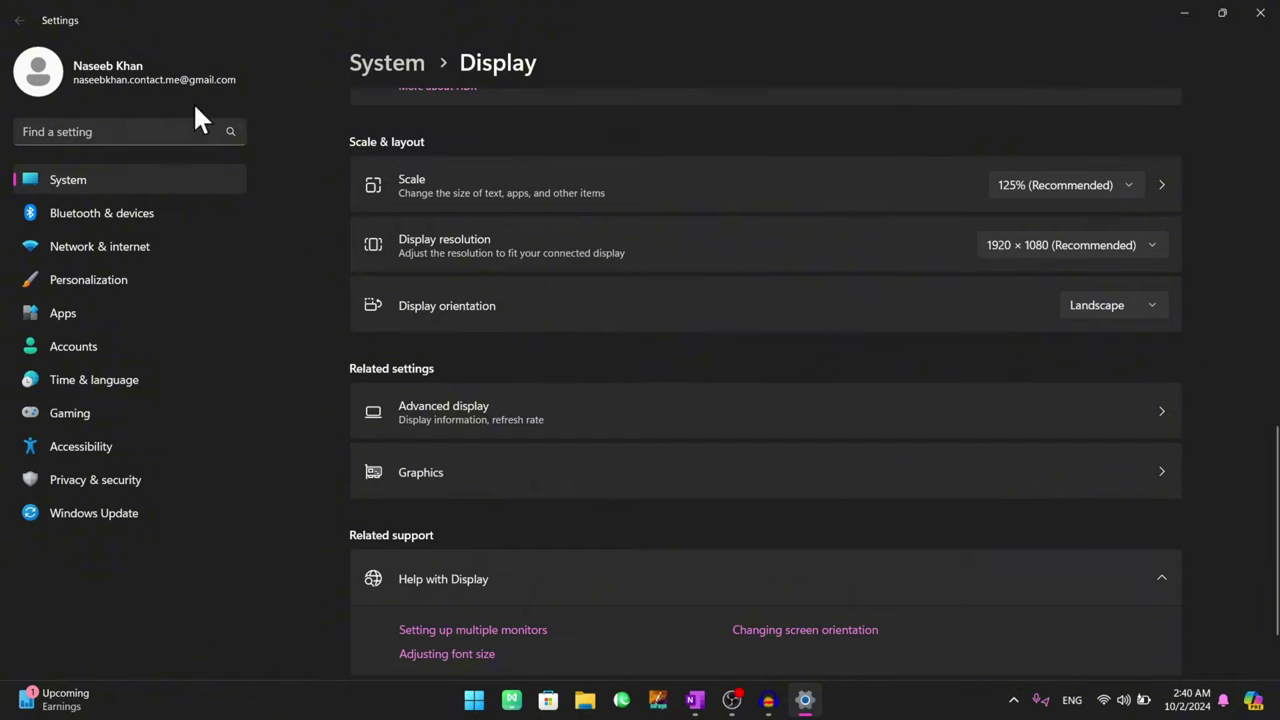
Step: Close Settings, reopen it through the desktop's Personalize option maximized, and go to Background
click(1252, 16)
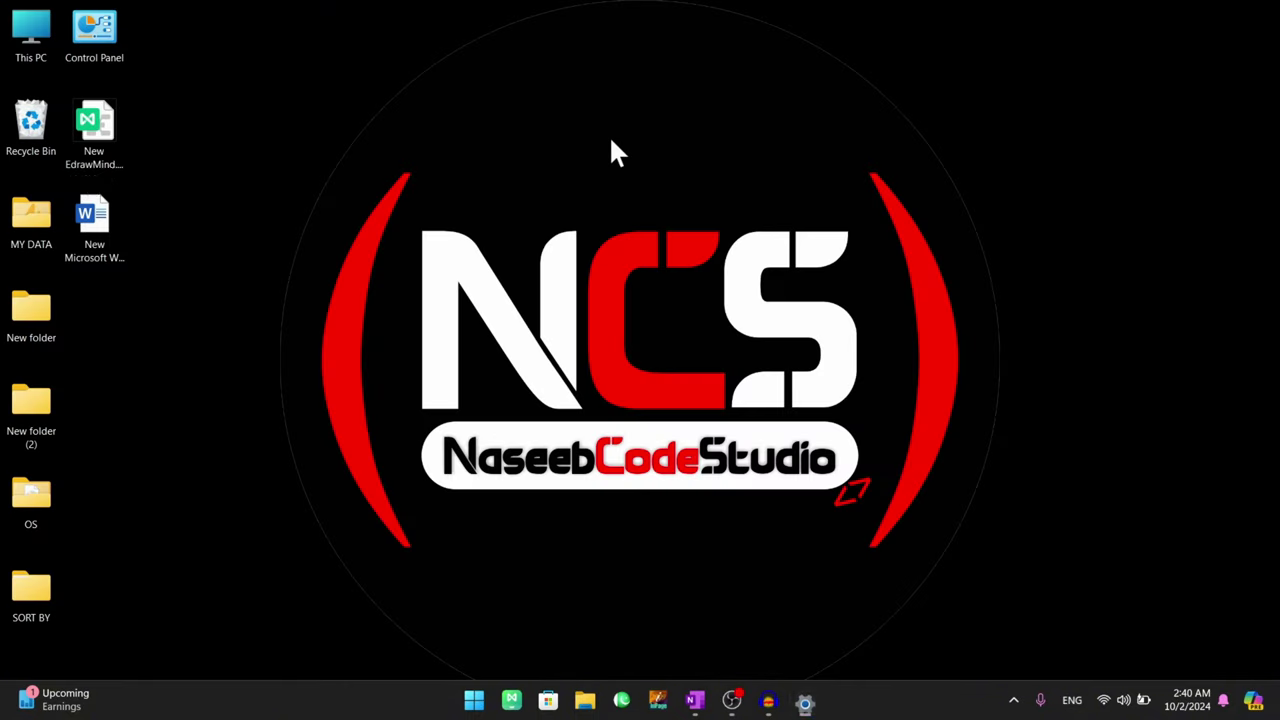
right_click(414, 120)
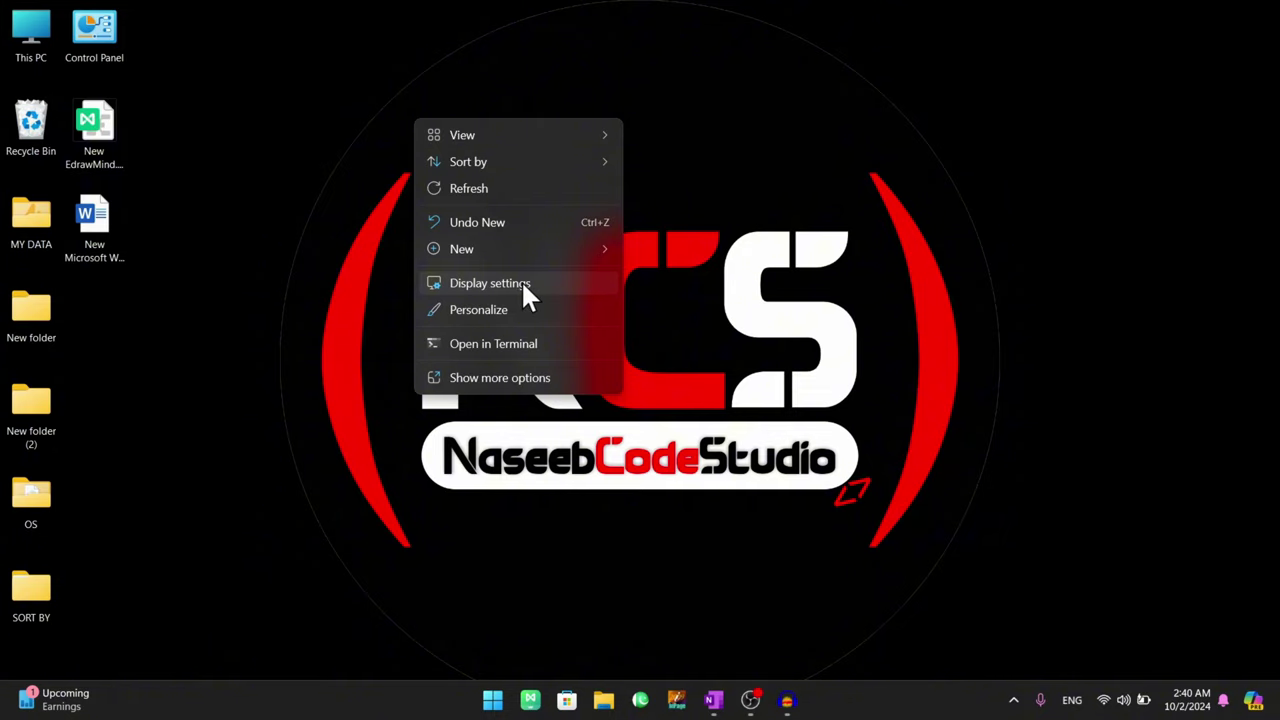
click(455, 310)
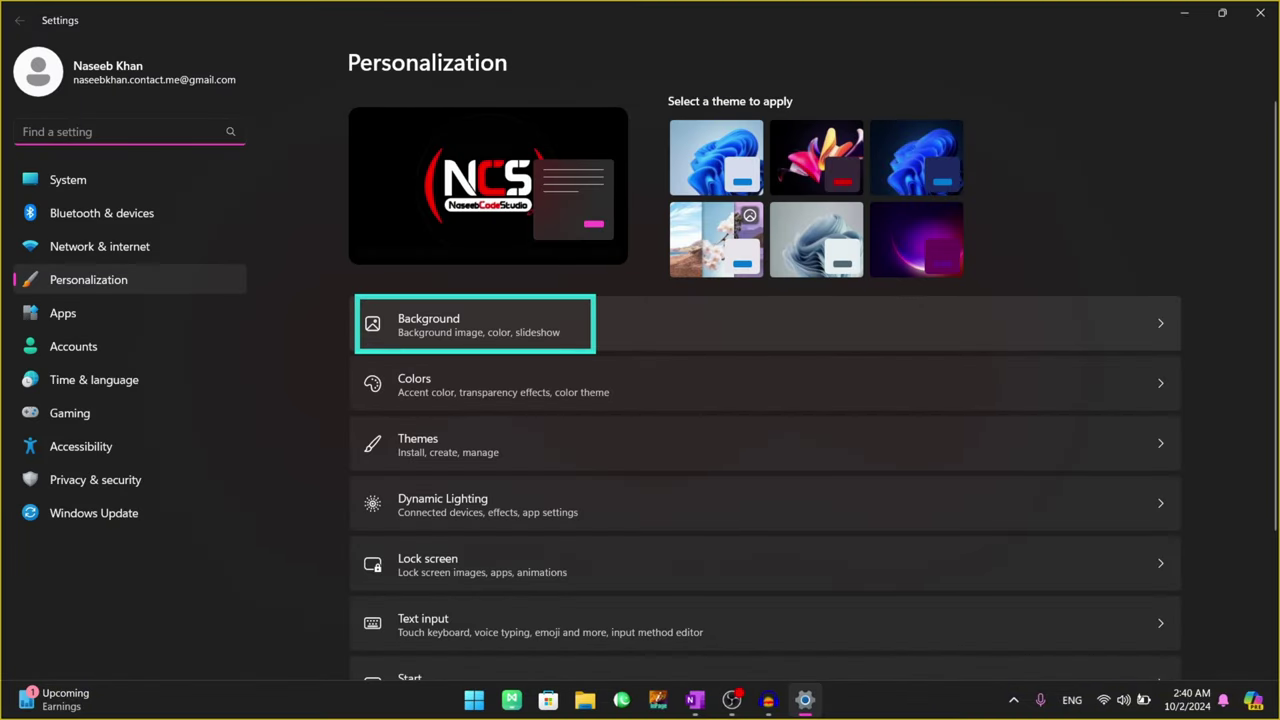
double_click(623, 14)
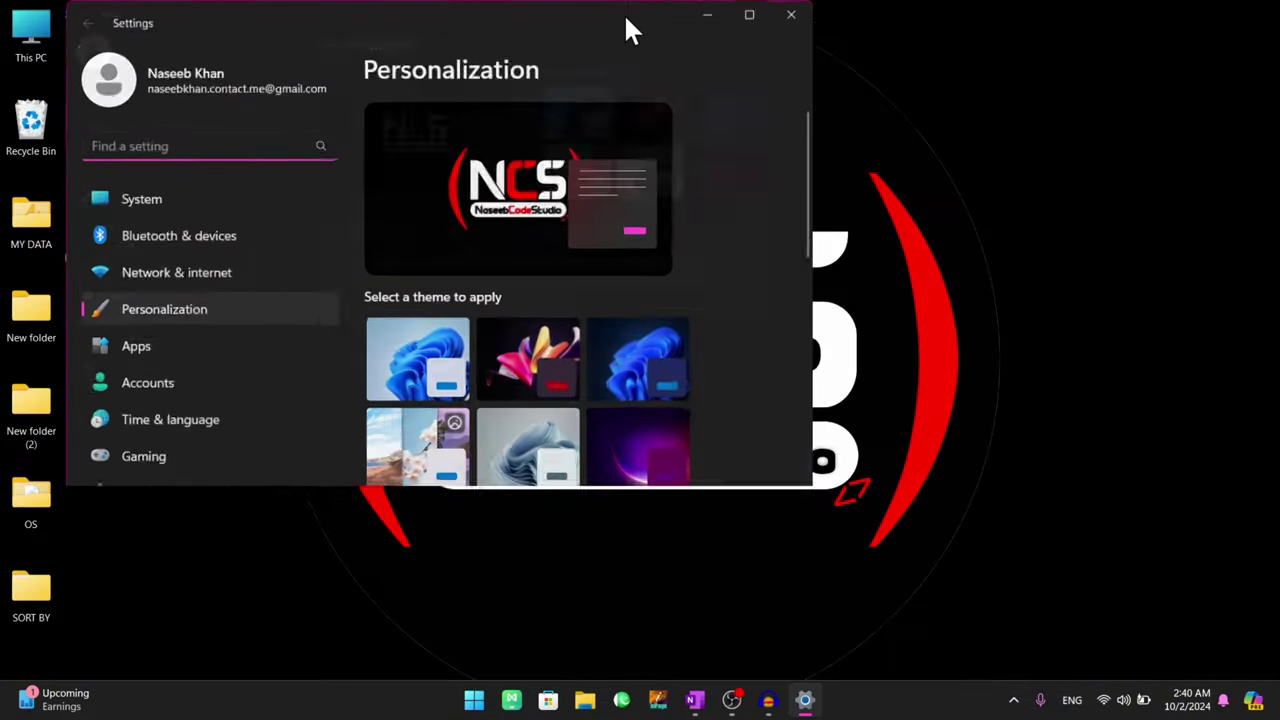
drag(583, 20, 686, 200)
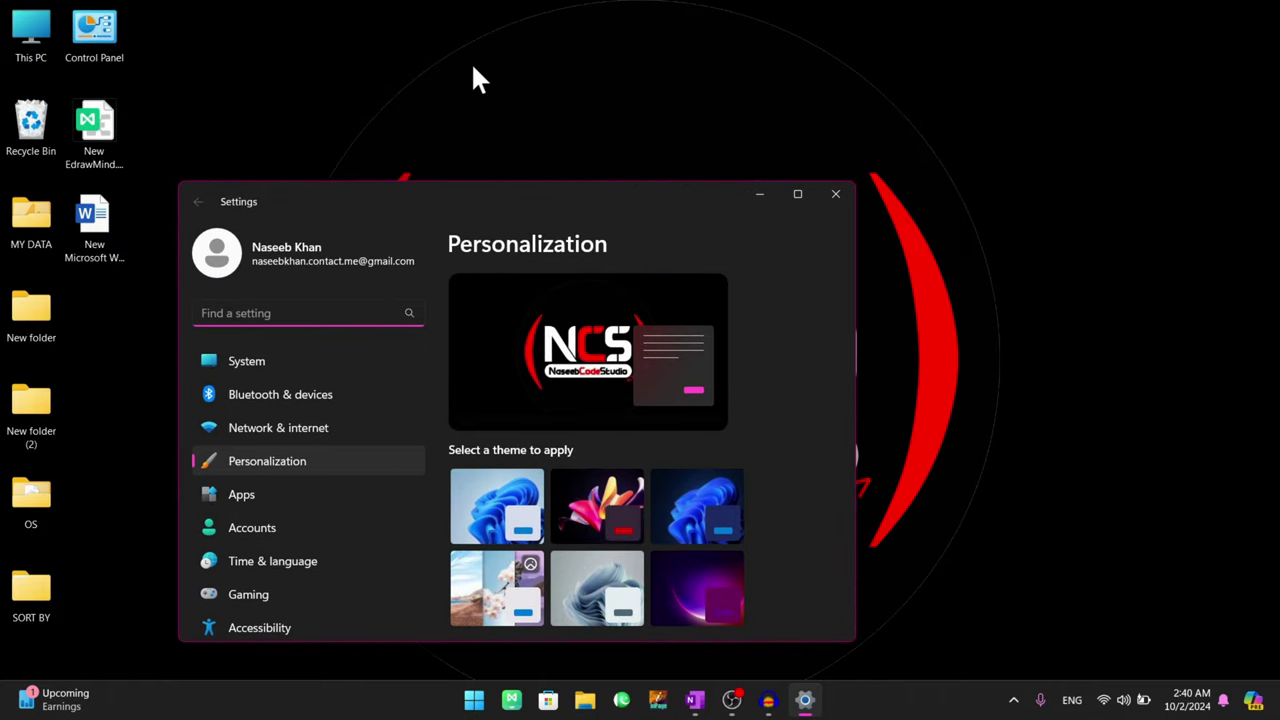
click(797, 194)
click(470, 325)
Step: Dismiss the OneDrive banner and set the background type to Solid color
scroll(520, 410, down, 2)
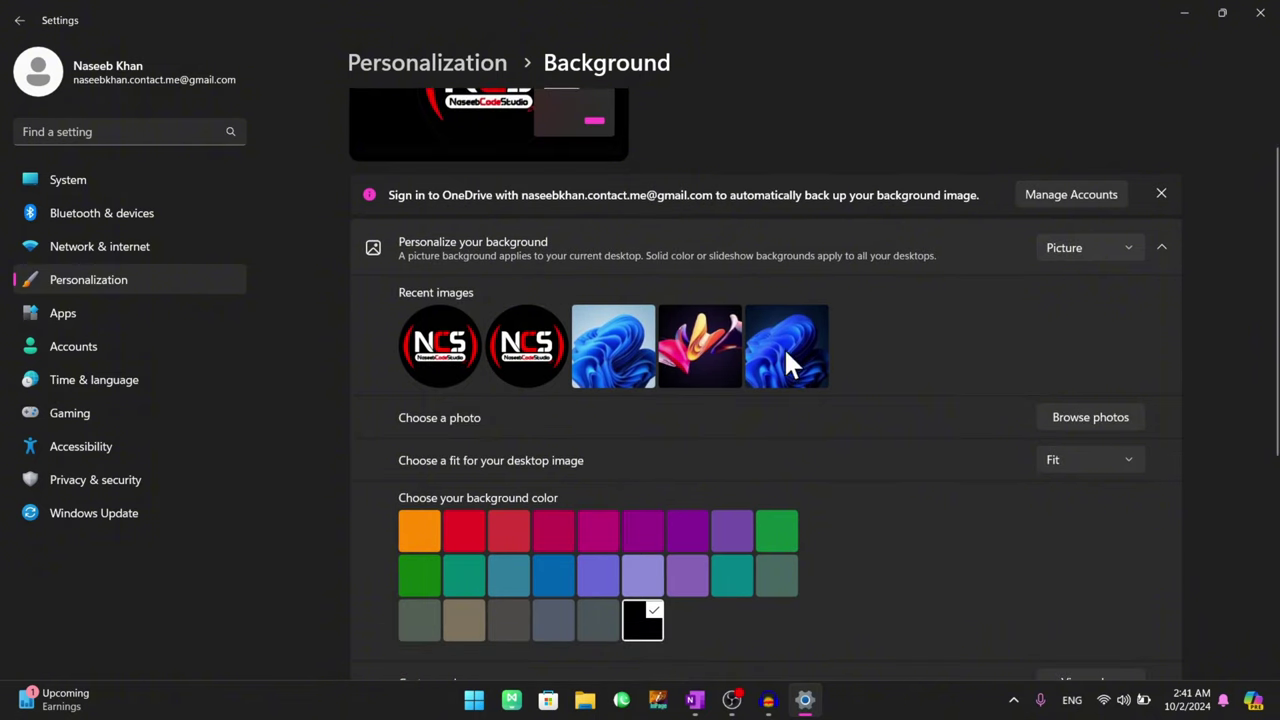
scroll(770, 270, up, 1)
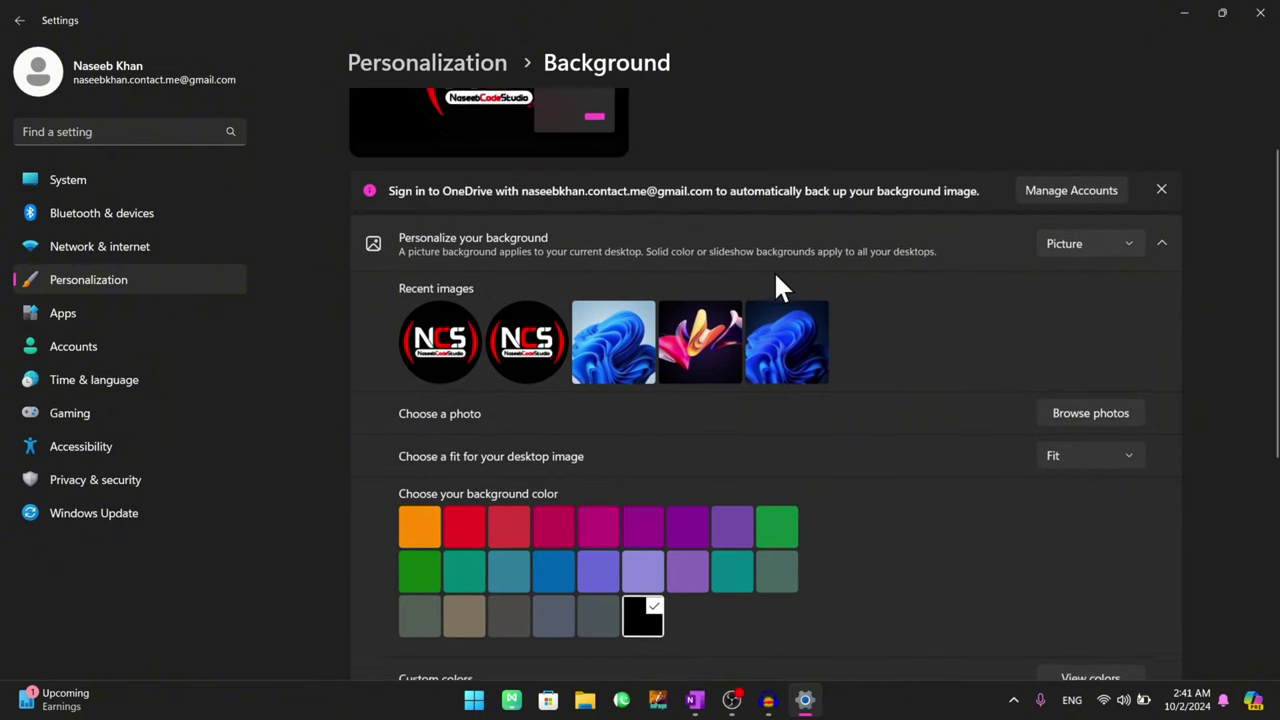
click(1160, 190)
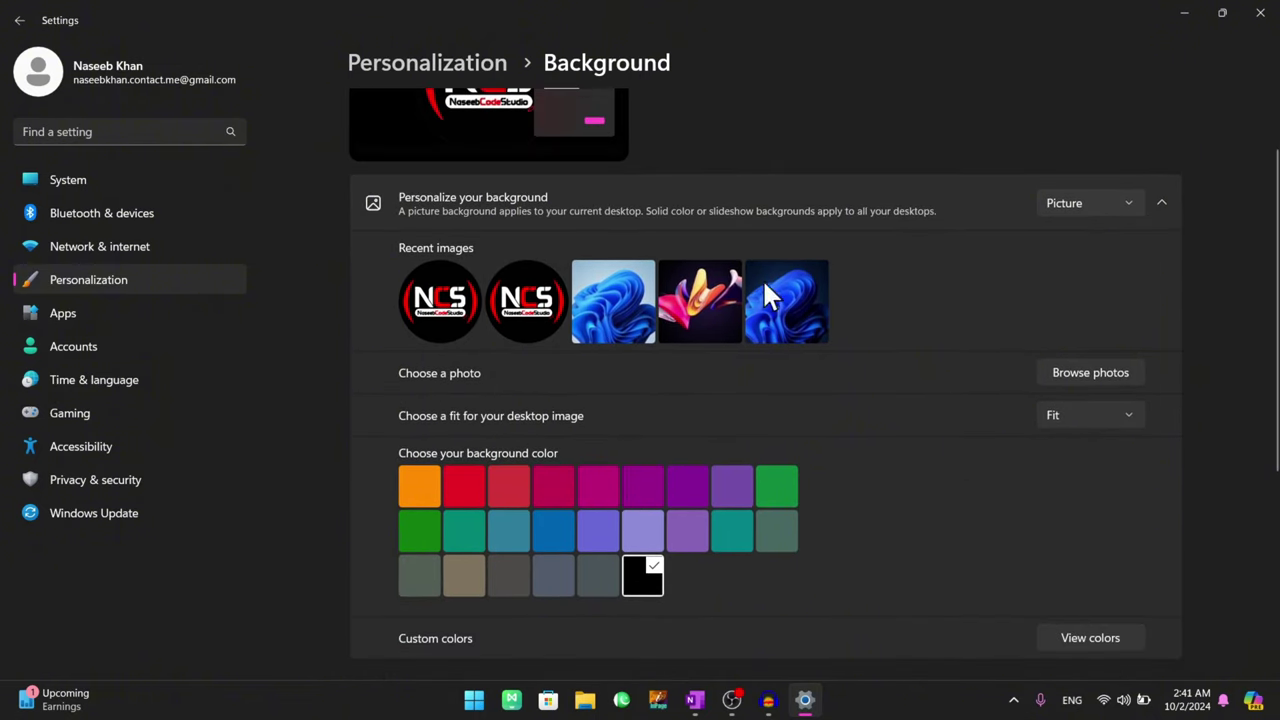
click(1058, 203)
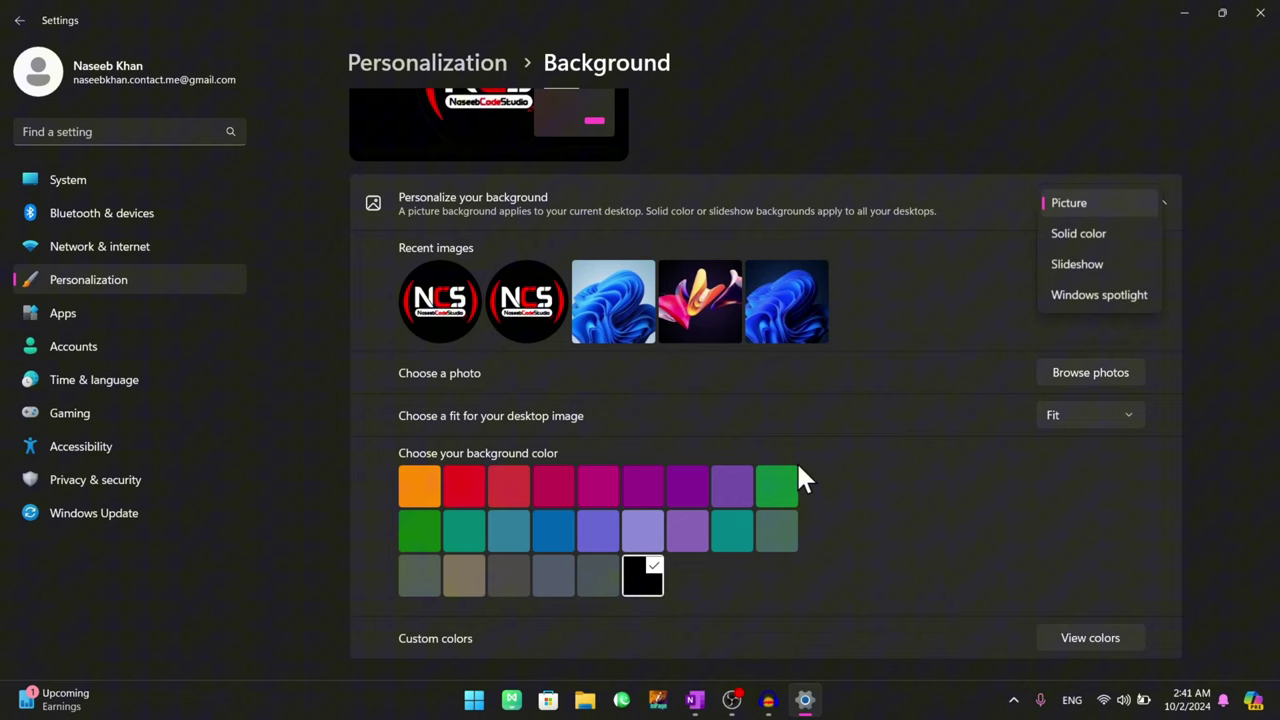
click(1079, 233)
Step: Try magenta, orange and then green as the solid desktop background colour
double_click(828, 23)
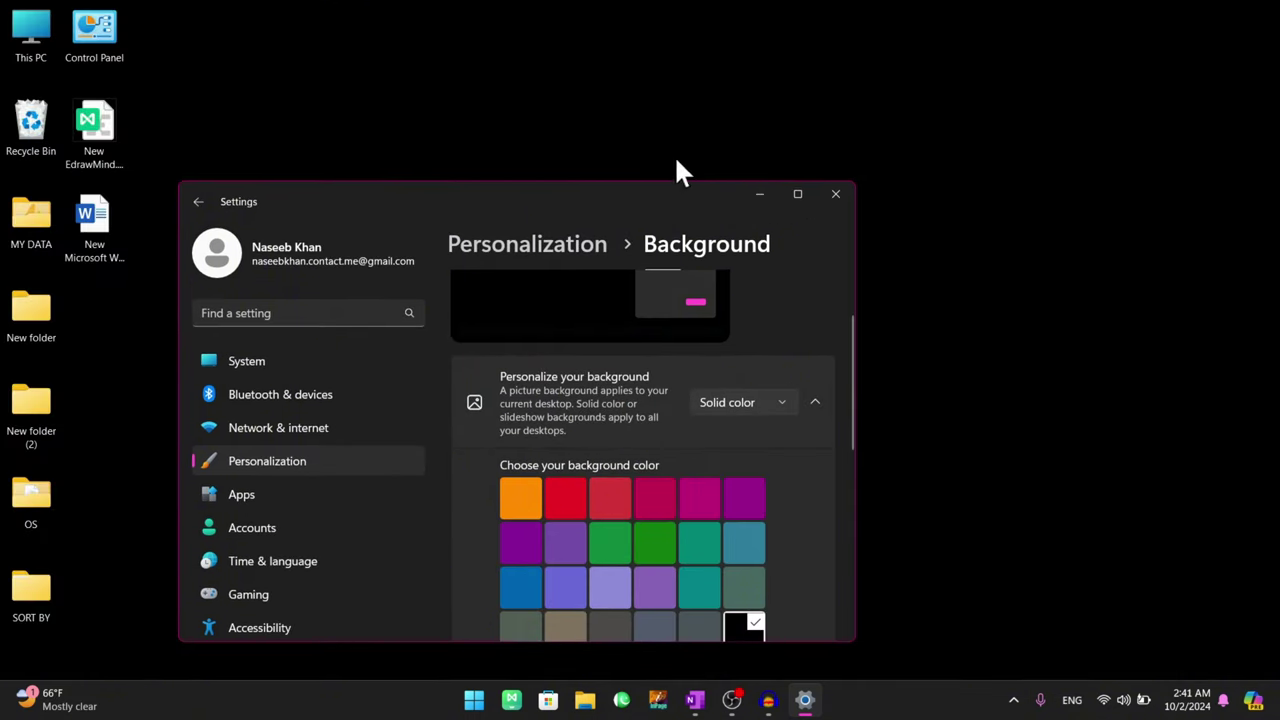
drag(623, 200, 667, 96)
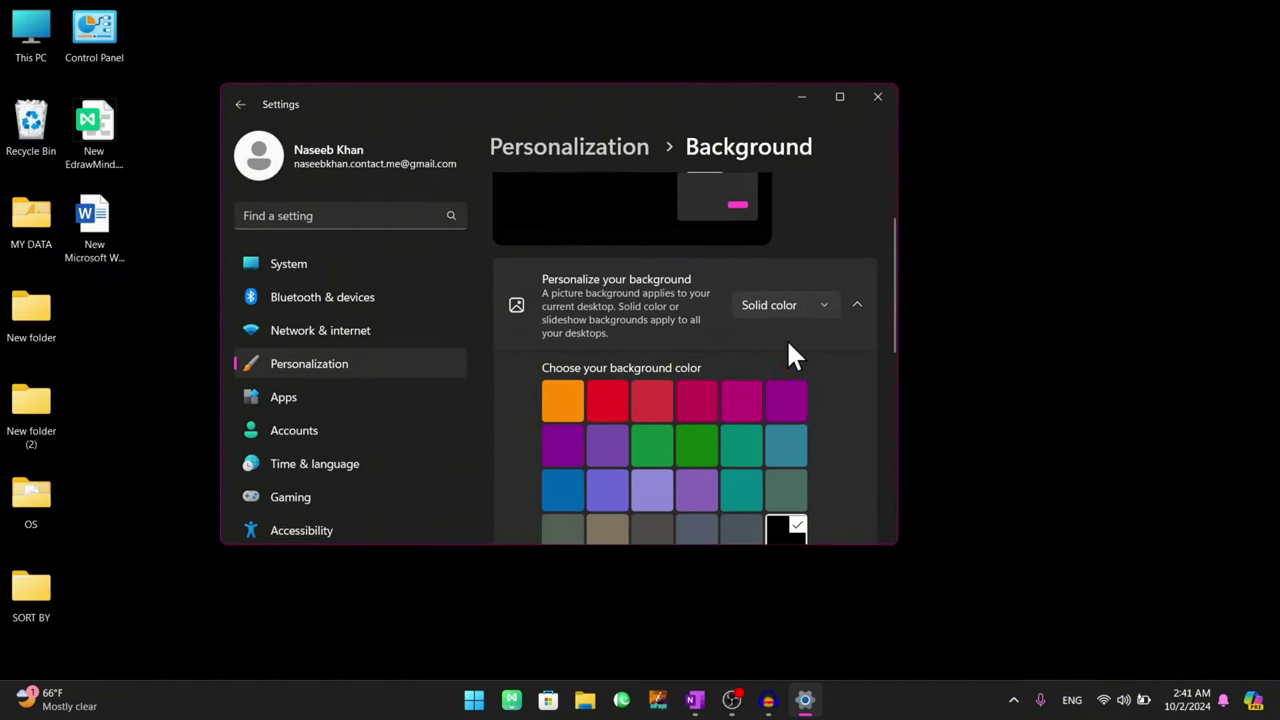
scroll(787, 345, down, 1)
click(735, 345)
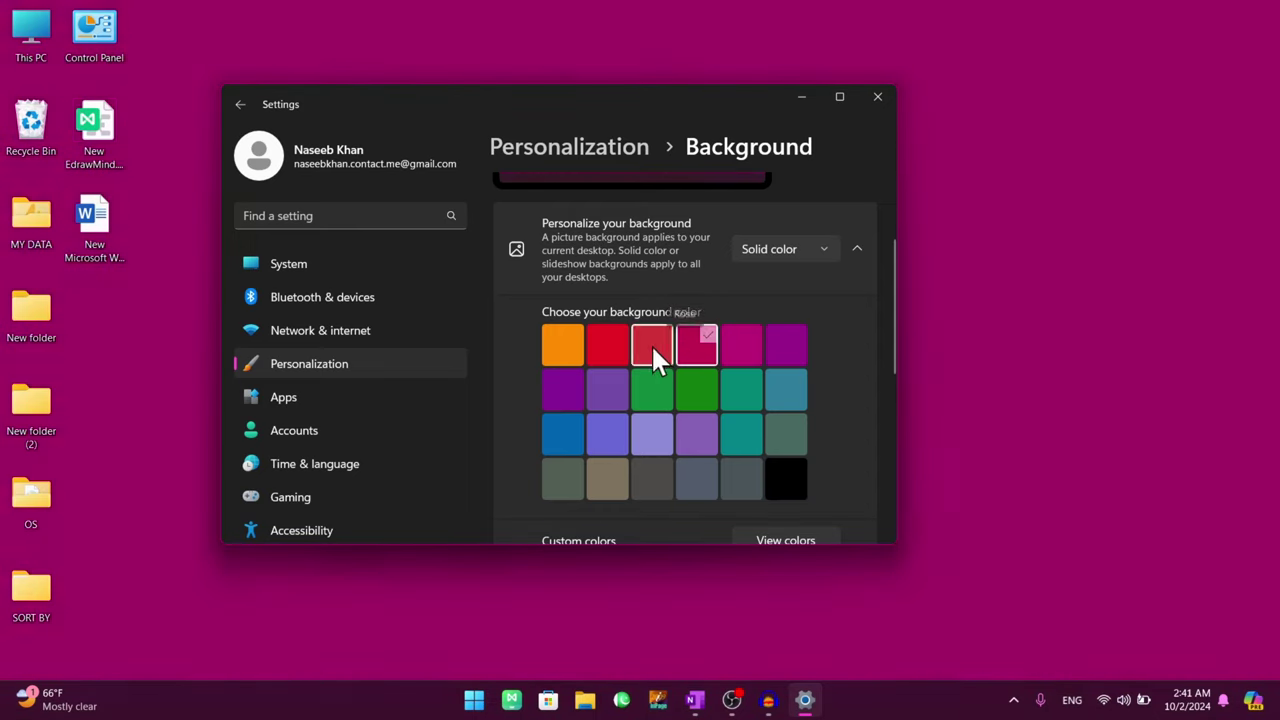
click(558, 350)
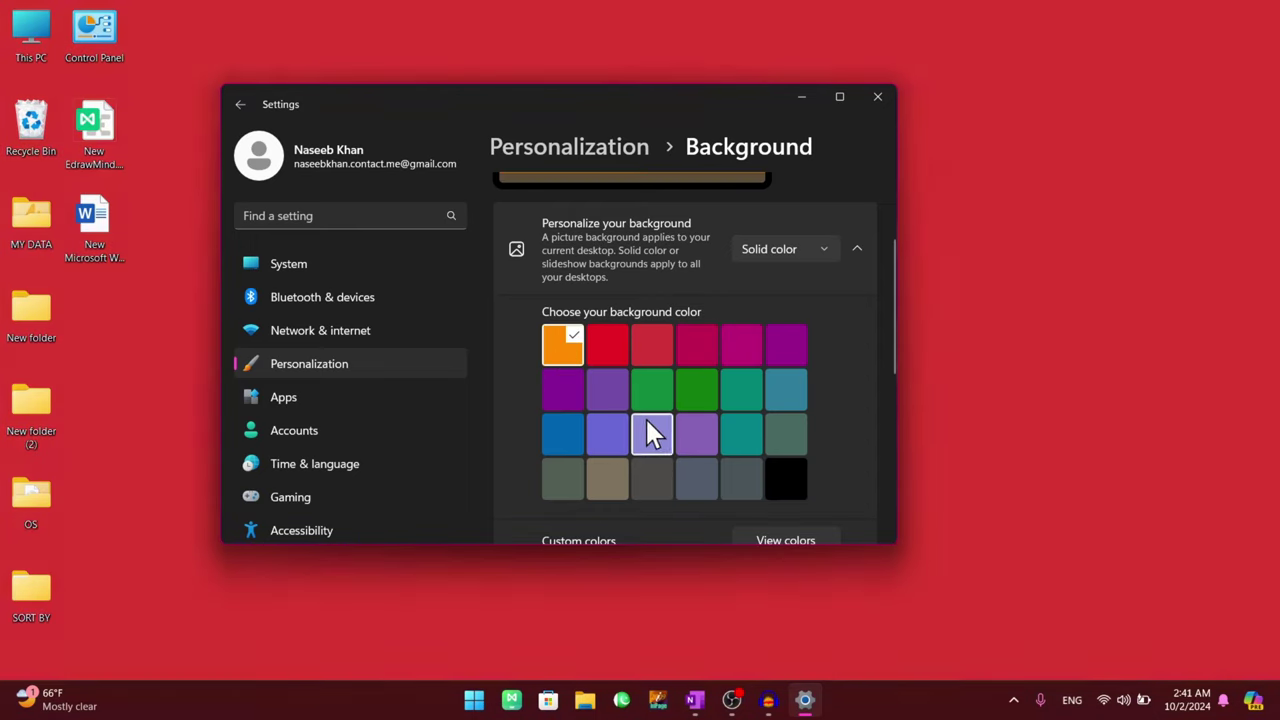
scroll(680, 380, down, 1)
click(695, 333)
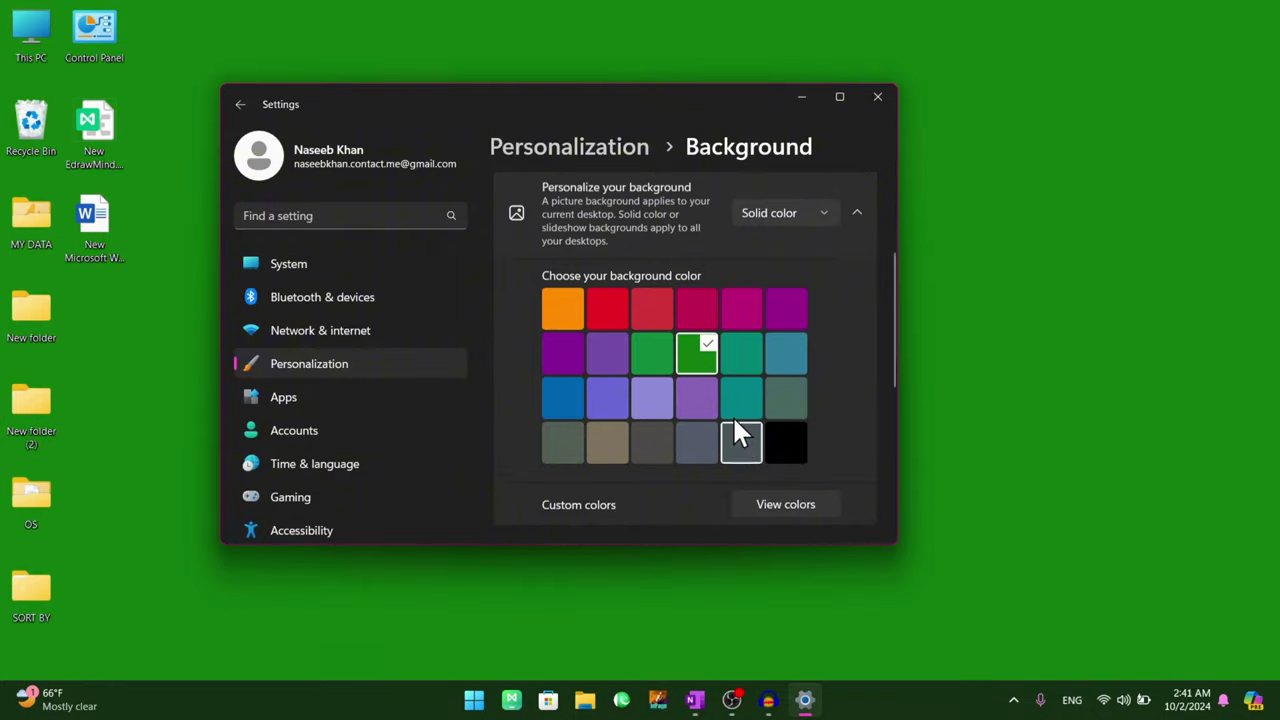
scroll(735, 425, up, 2)
Step: Switch the background back to Picture and choose the colourful flower image
click(838, 100)
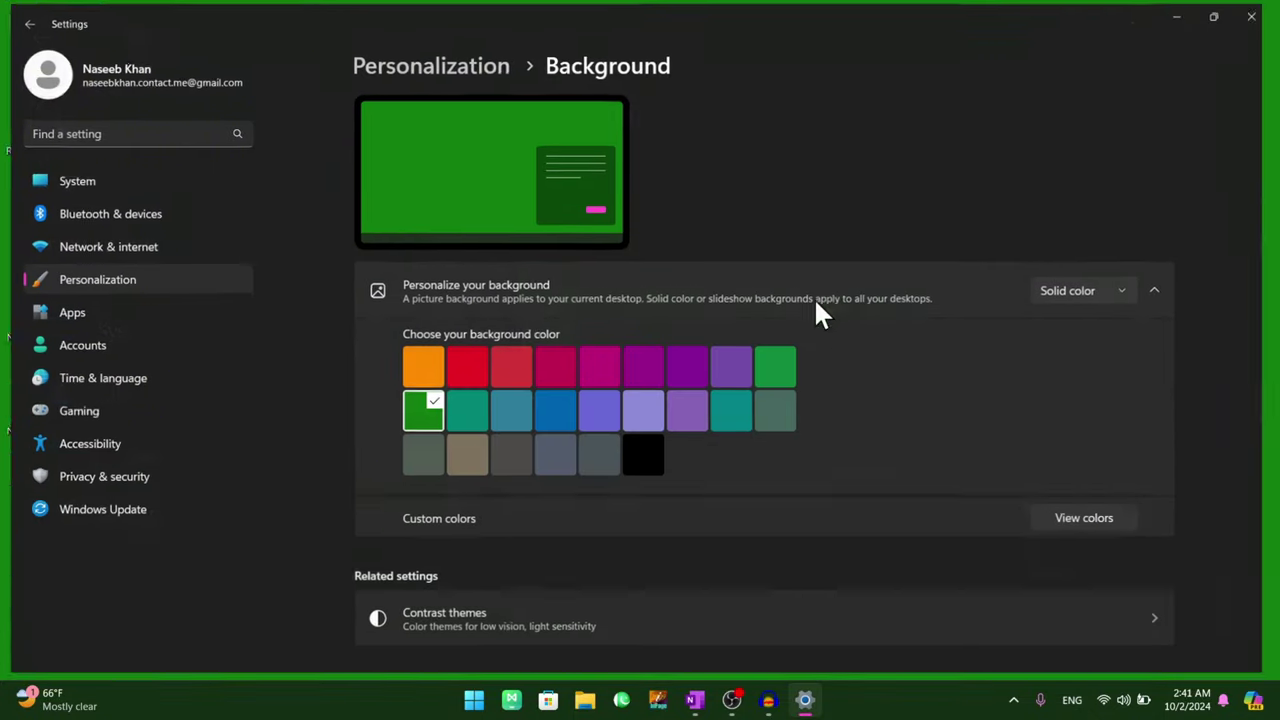
click(1104, 288)
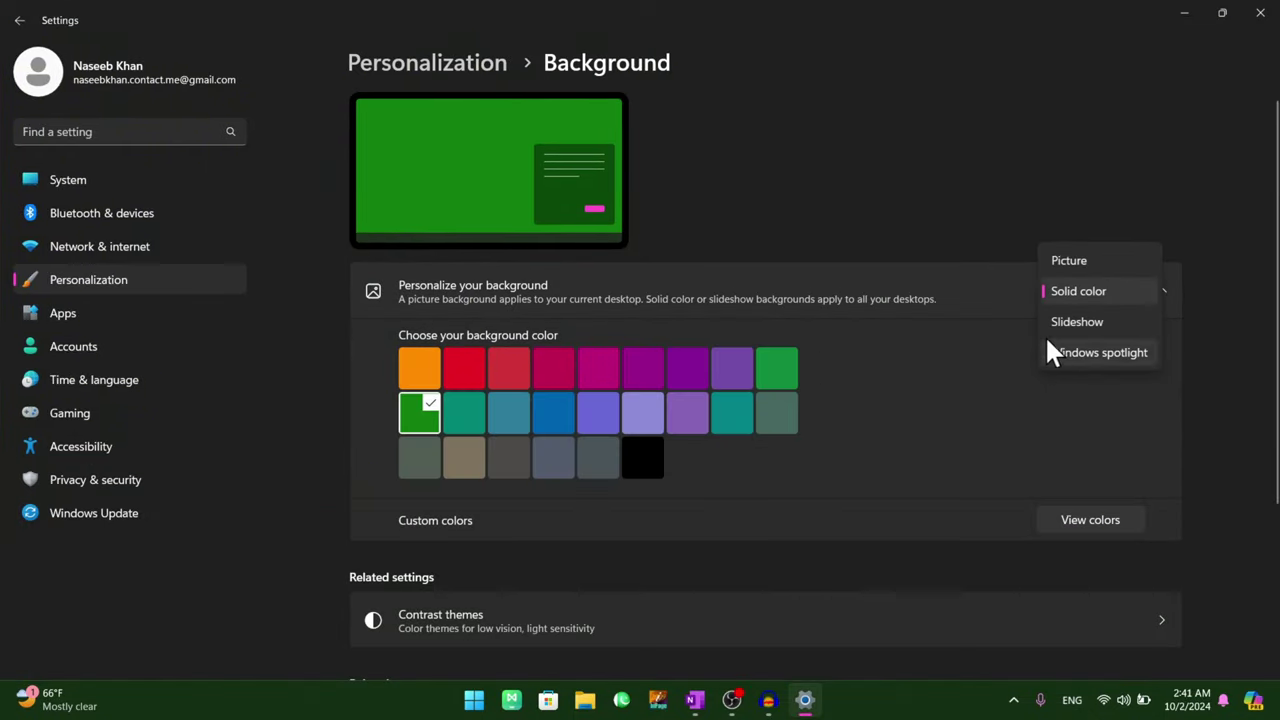
click(1070, 259)
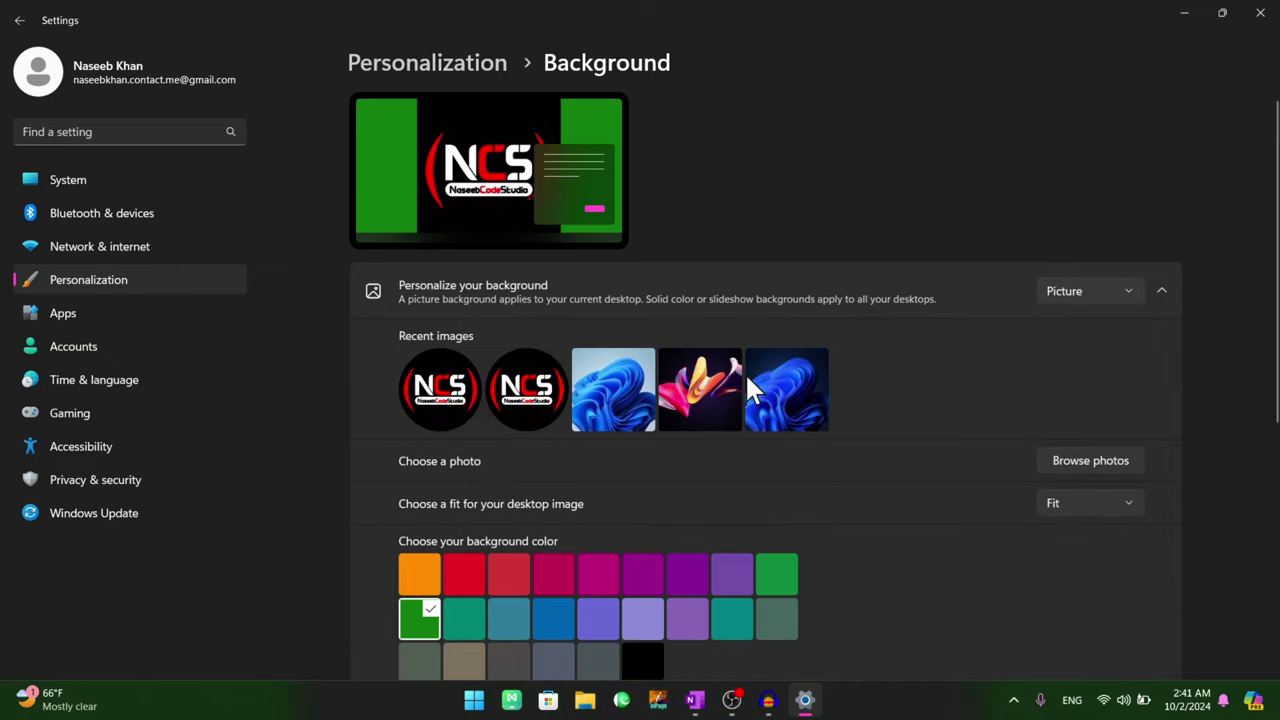
click(696, 395)
double_click(704, 9)
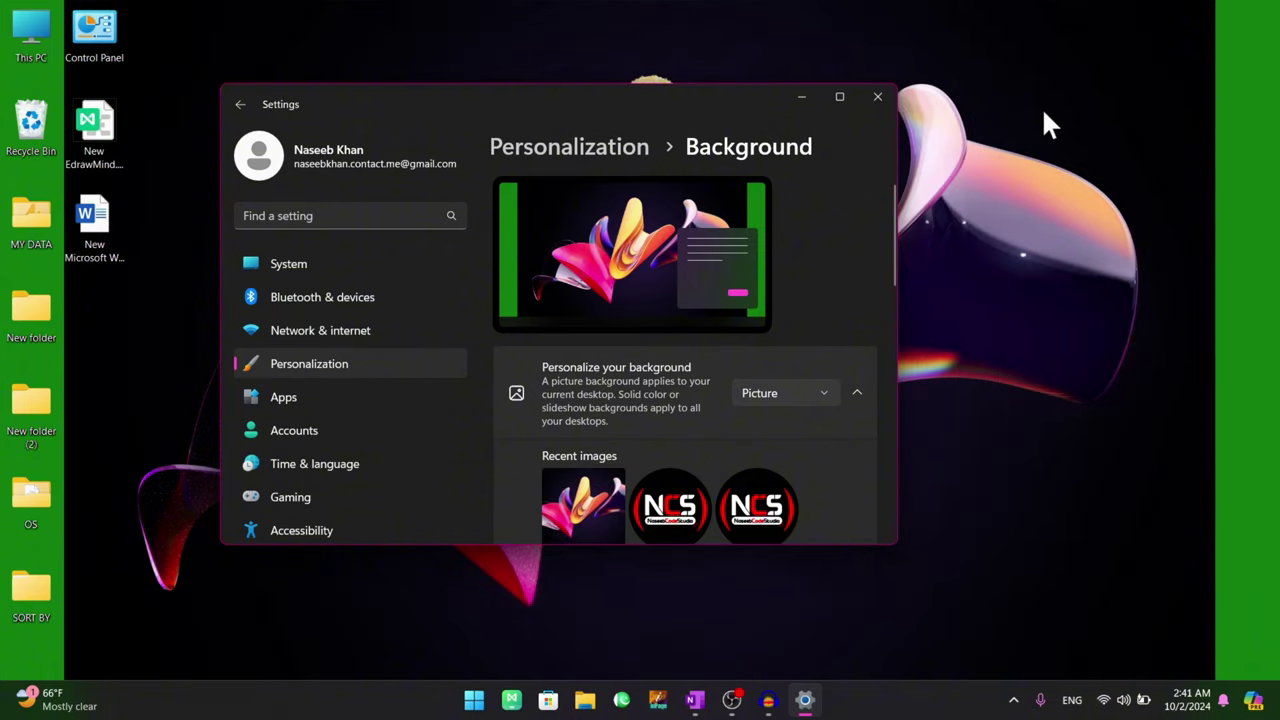
click(840, 96)
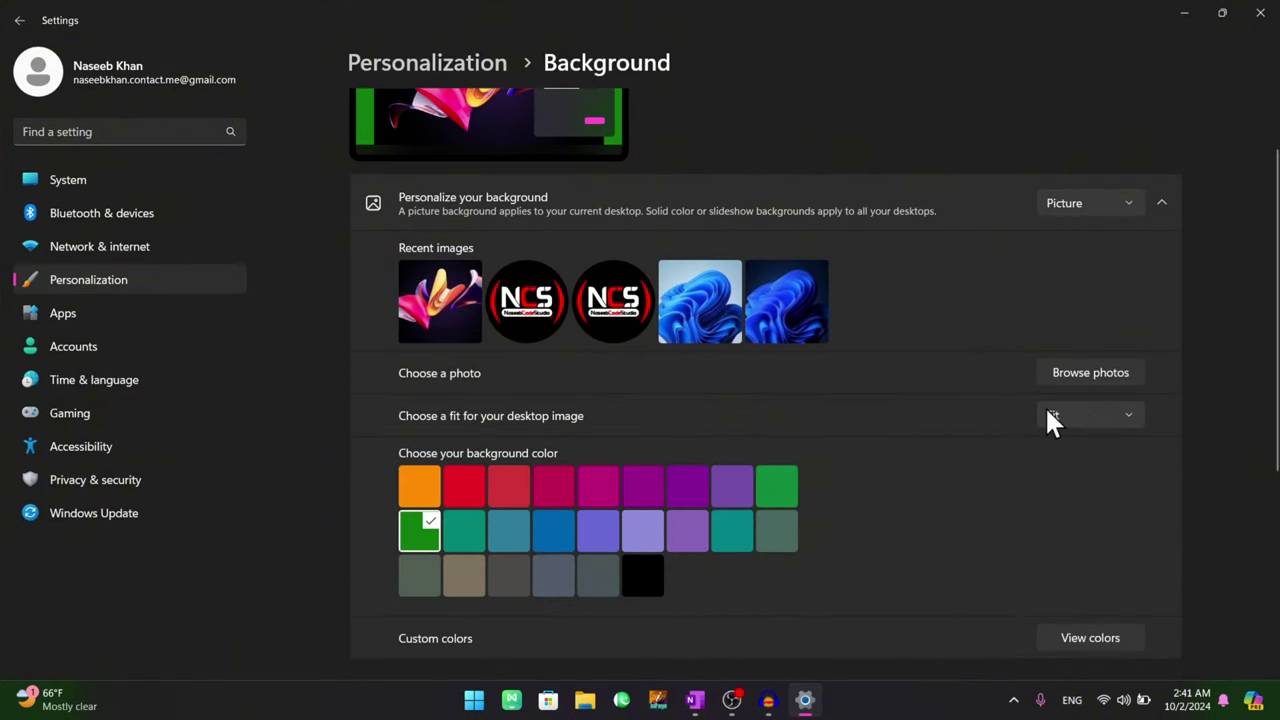
Step: Try Fill as the fit for the desktop picture
drag(823, 14, 693, 216)
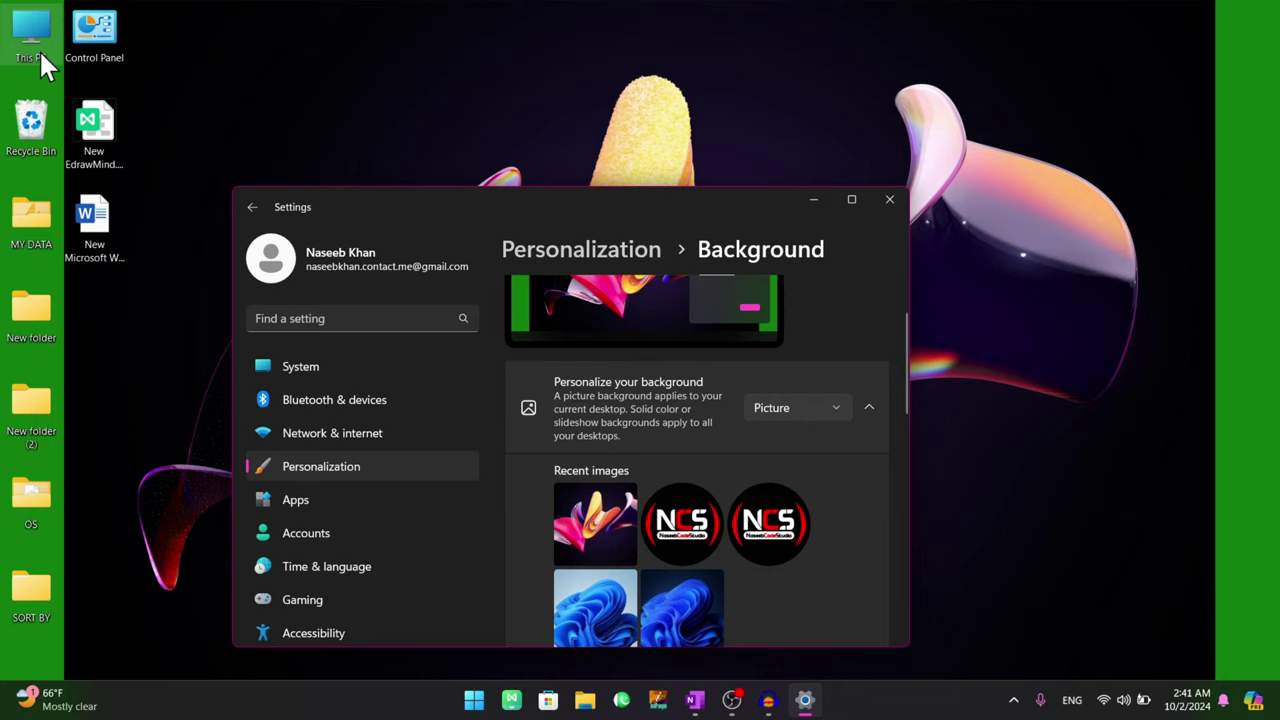
click(851, 200)
click(1089, 412)
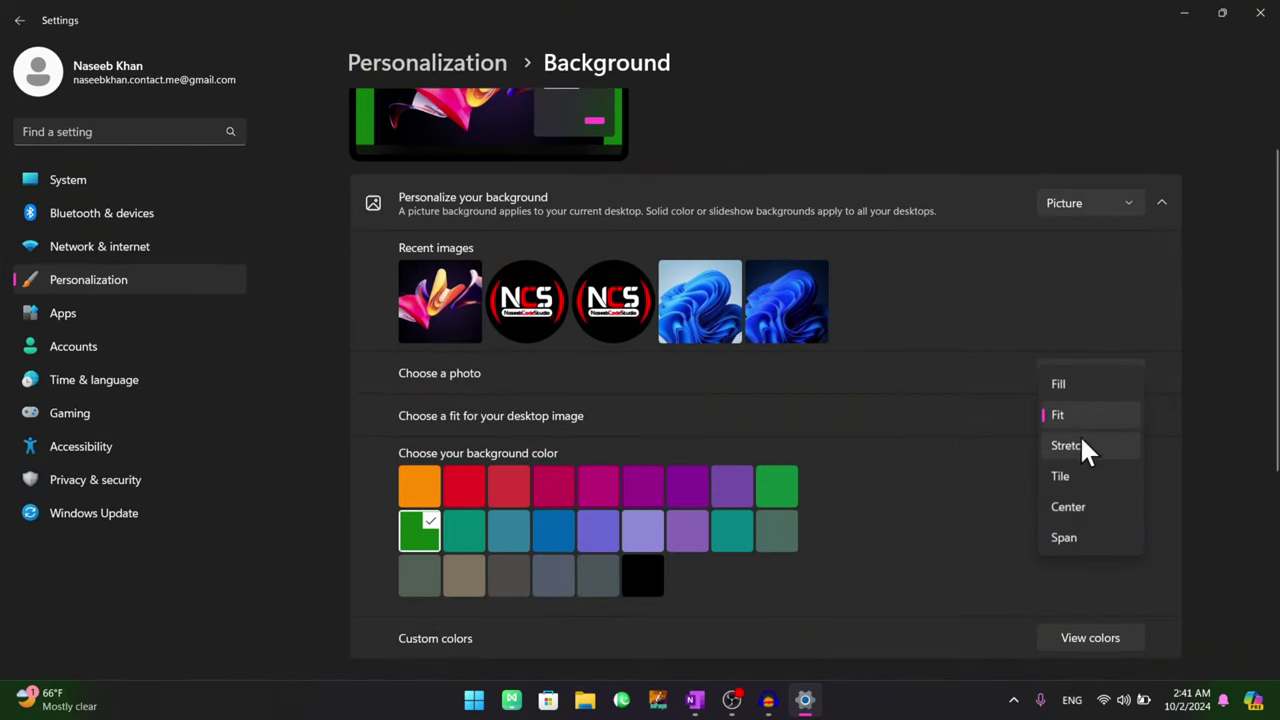
click(1060, 384)
Step: Change the picture fit to Tile and check the tiled wallpaper
double_click(787, 10)
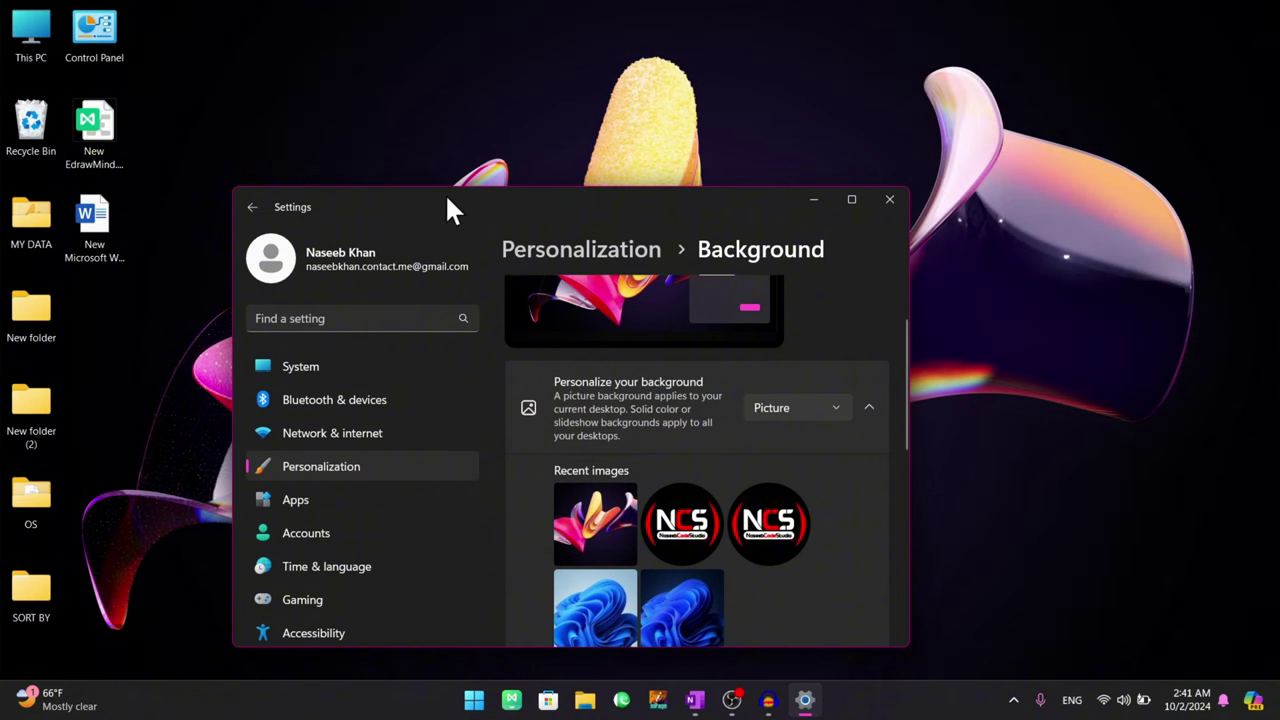
click(851, 199)
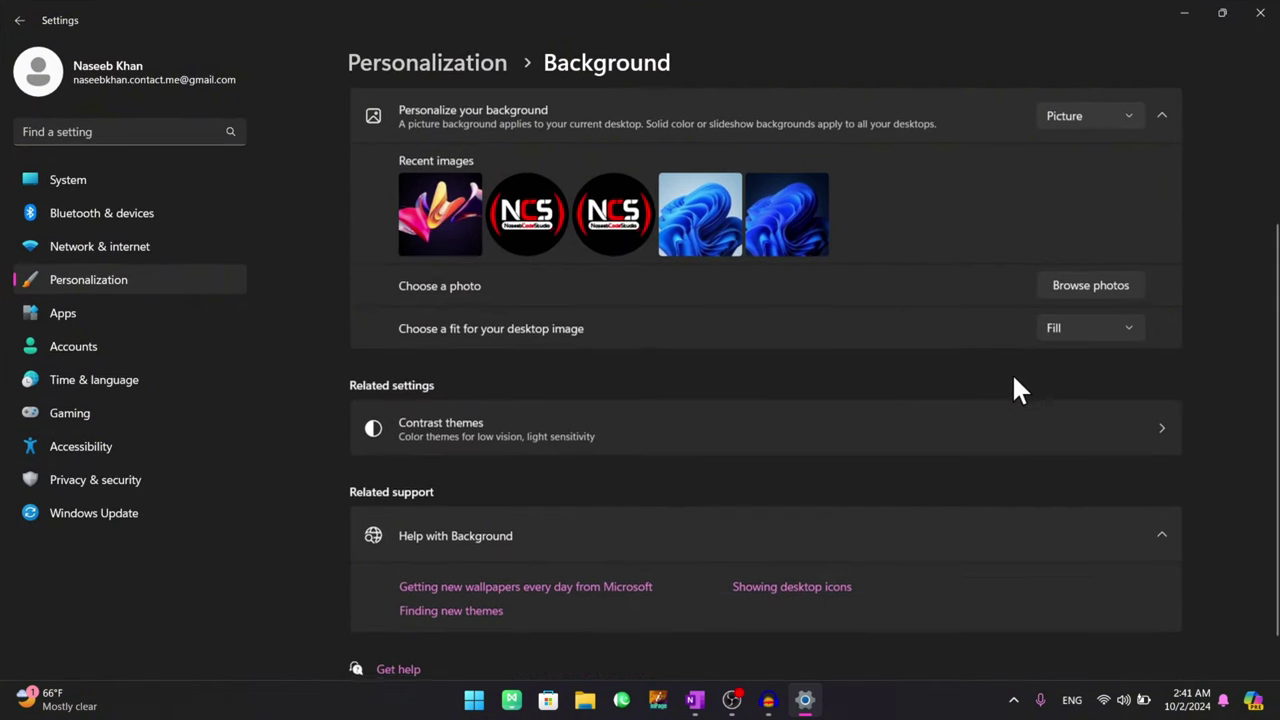
click(1081, 325)
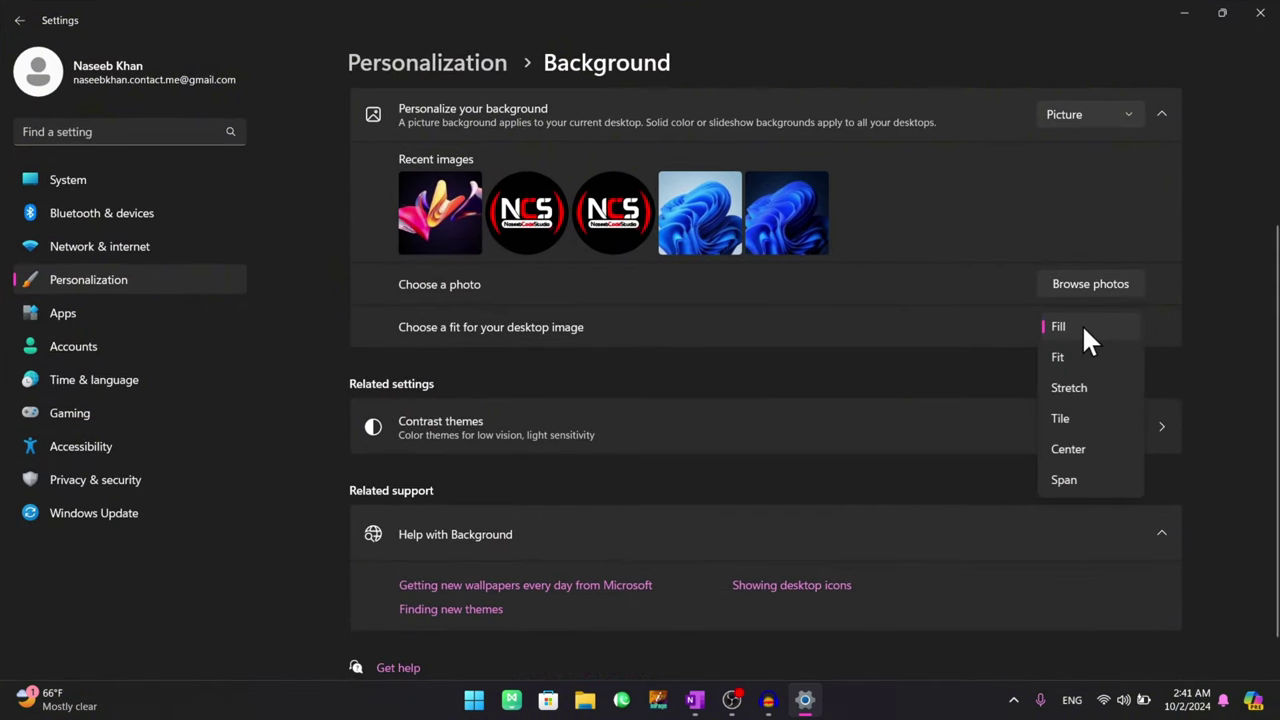
click(1081, 418)
double_click(766, 12)
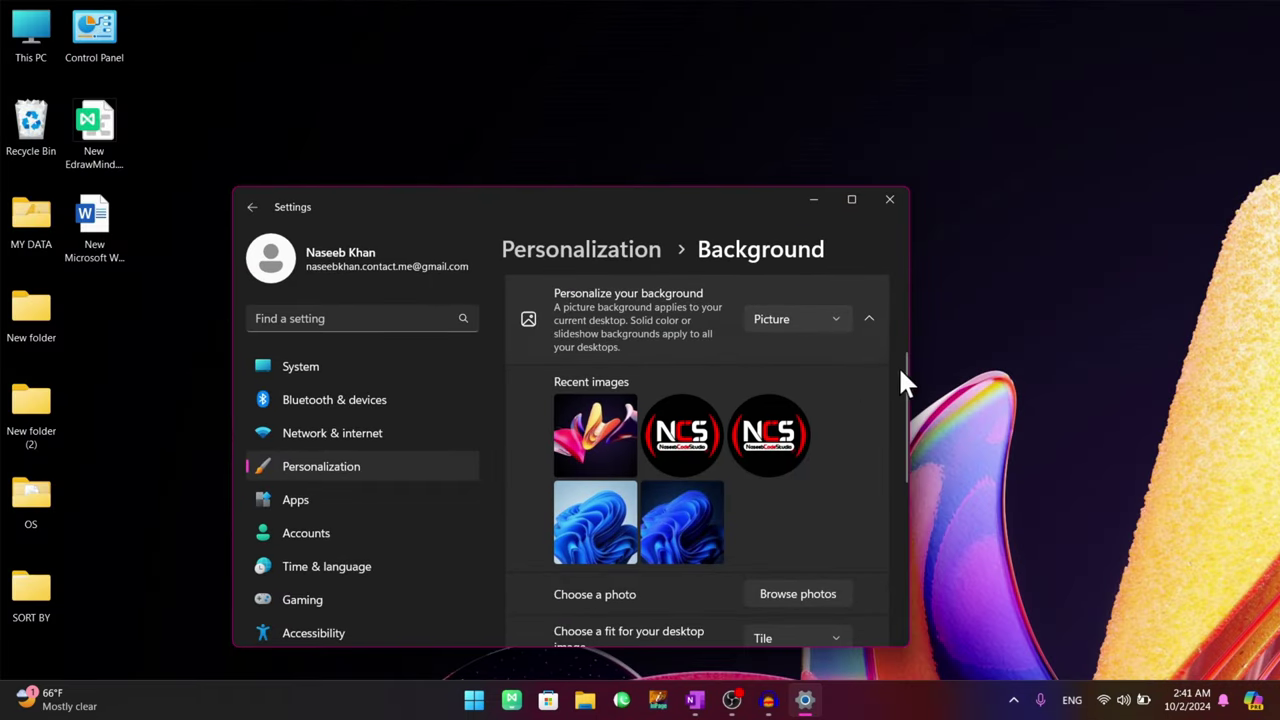
click(851, 199)
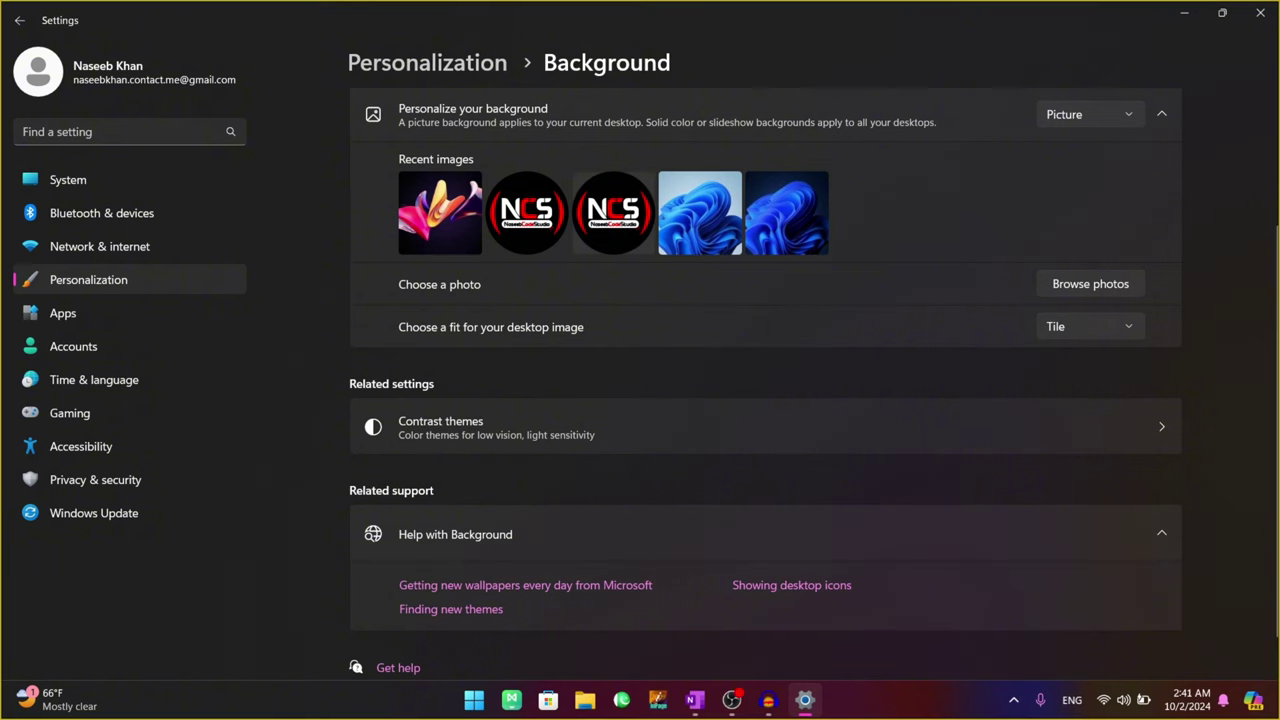
Step: Drag-mark several areas of the Background settings page, then press Escape
mouse_move(174, 55)
mouse_down()
mouse_move(671, 429)
mouse_move(707, 497)
mouse_move(200, 84)
mouse_move(274, 158)
mouse_up()
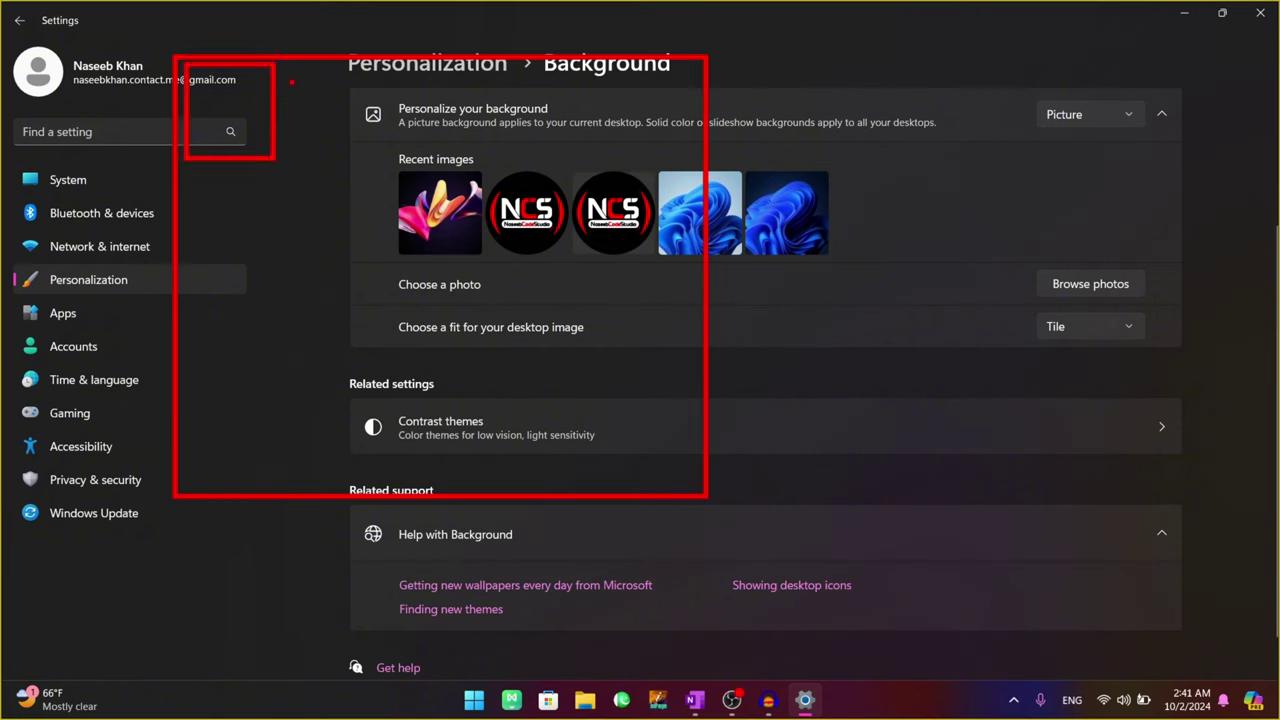
drag(284, 62, 368, 164)
drag(384, 70, 440, 142)
drag(456, 88, 518, 146)
drag(548, 106, 689, 164)
drag(158, 206, 340, 302)
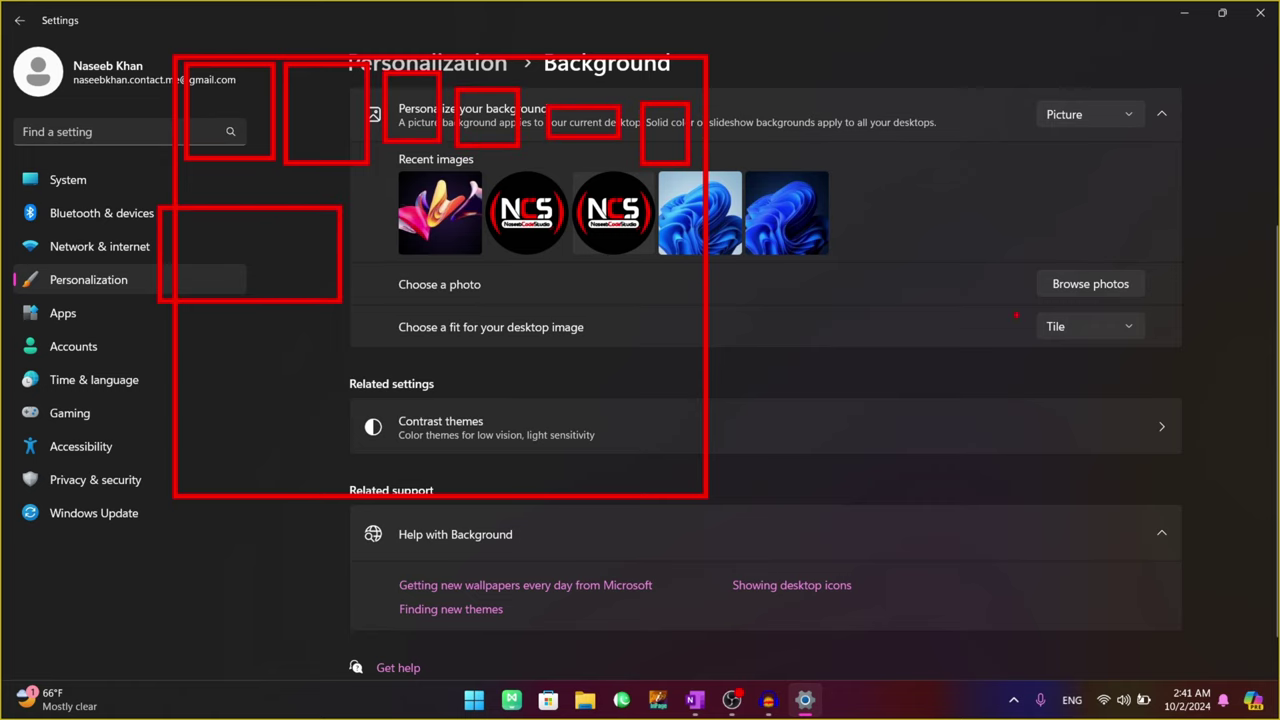
drag(1022, 309, 1168, 344)
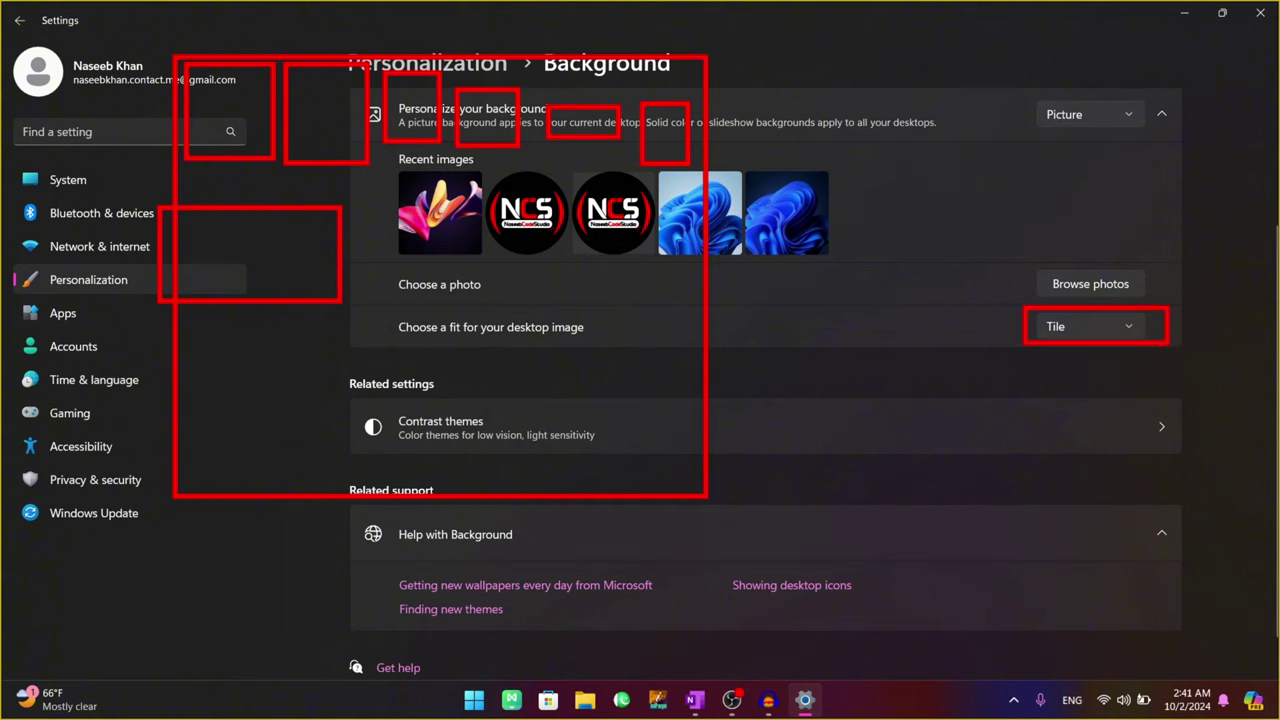
key(Escape)
Step: Change the desktop picture fit to Center
click(1102, 321)
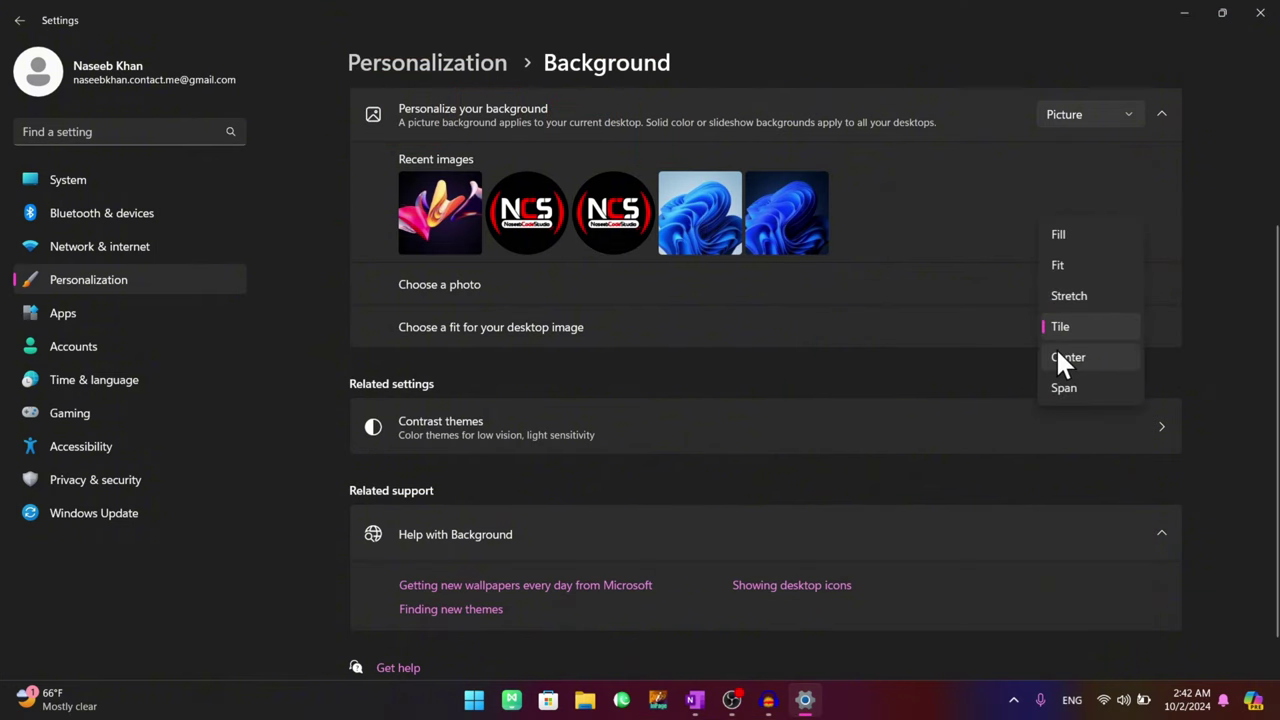
click(1057, 360)
click(1074, 326)
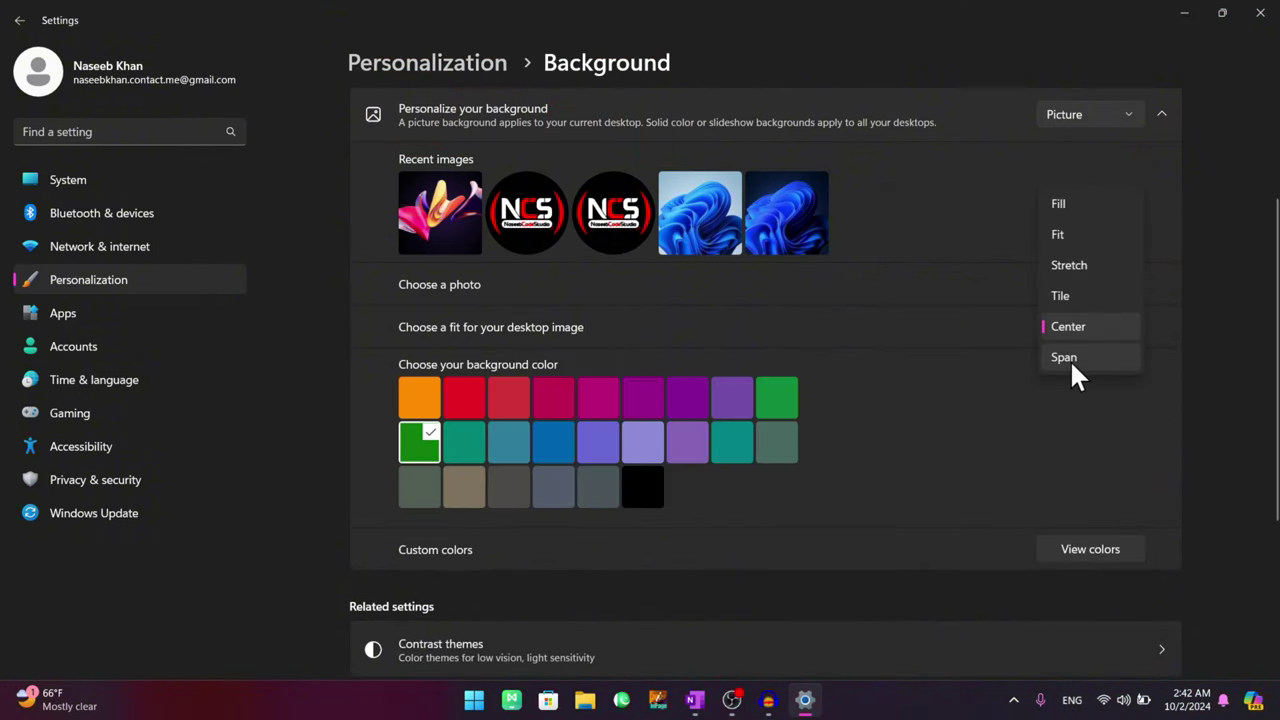
click(903, 28)
Step: Shrink the window to view the centred wallpaper, then maximize it again, keeping Center
double_click(787, 14)
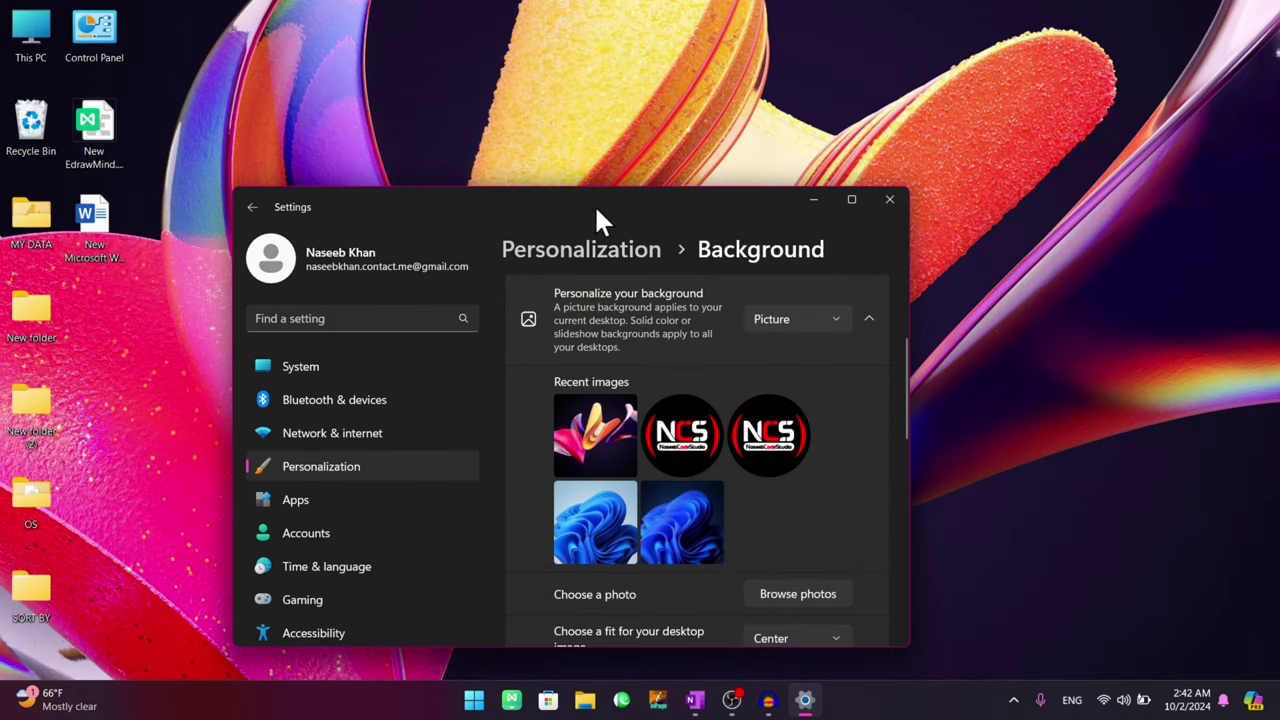
drag(600, 220, 632, 439)
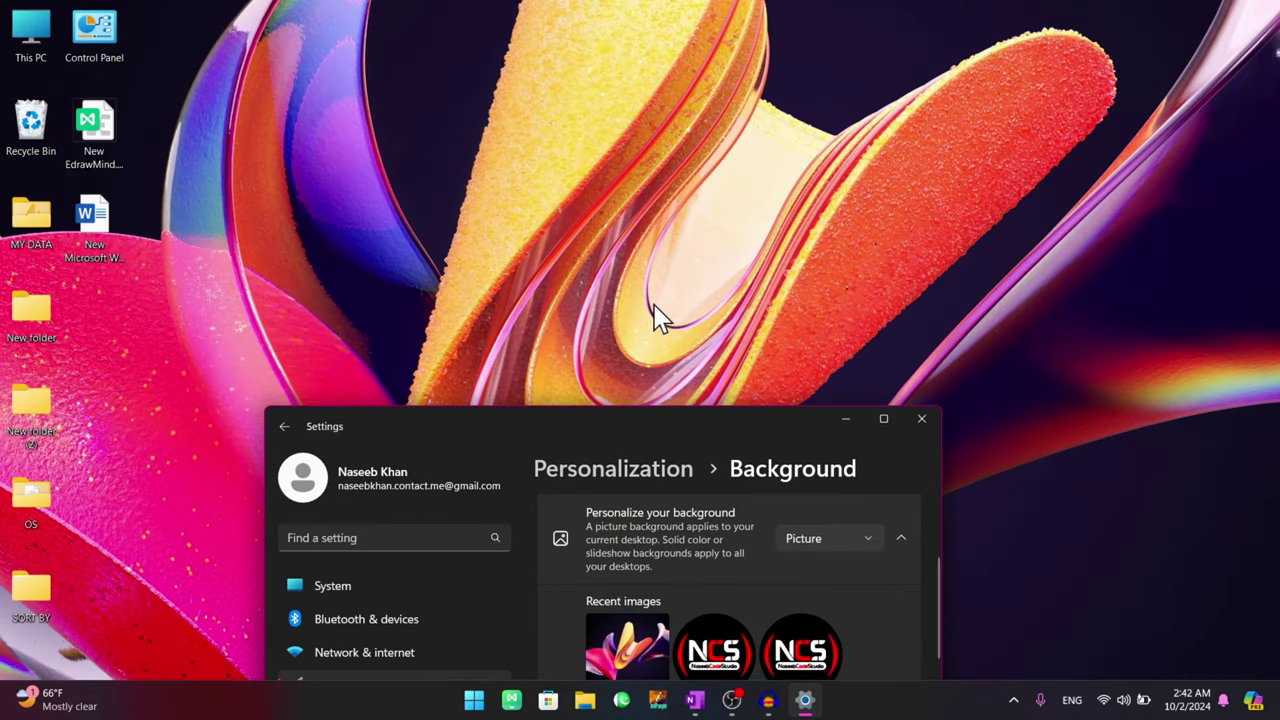
click(886, 418)
click(1100, 325)
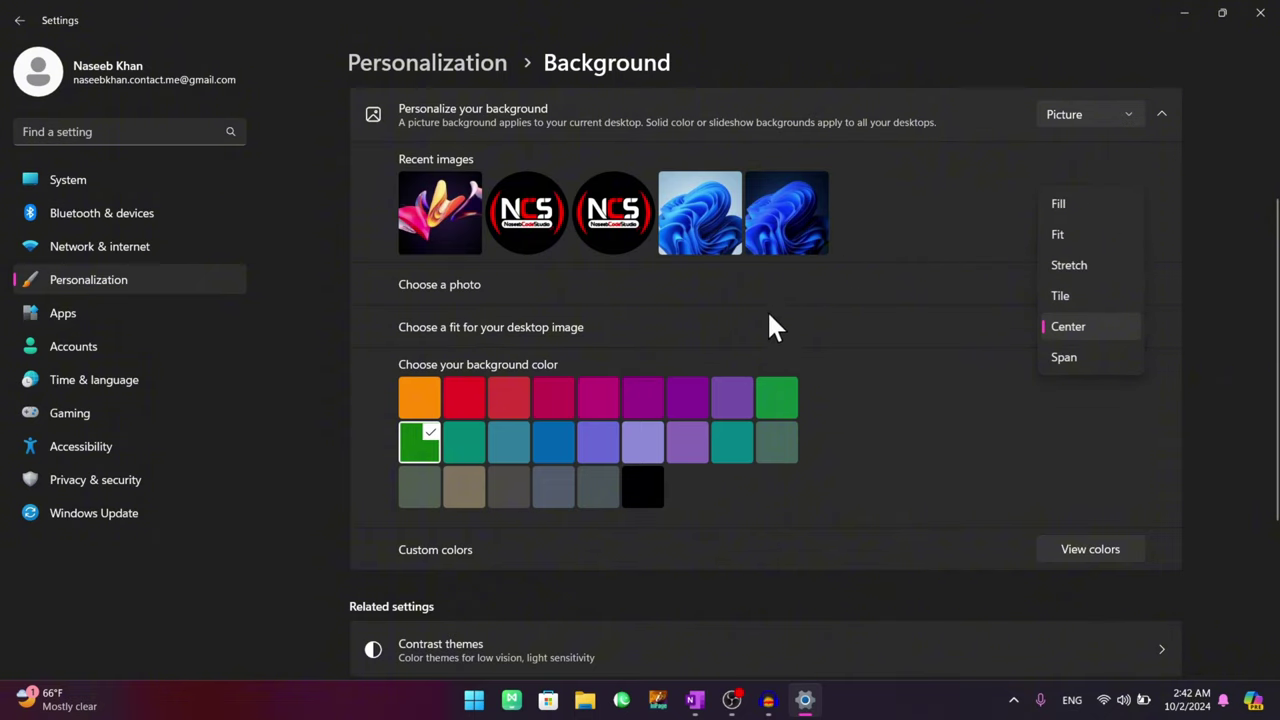
click(770, 285)
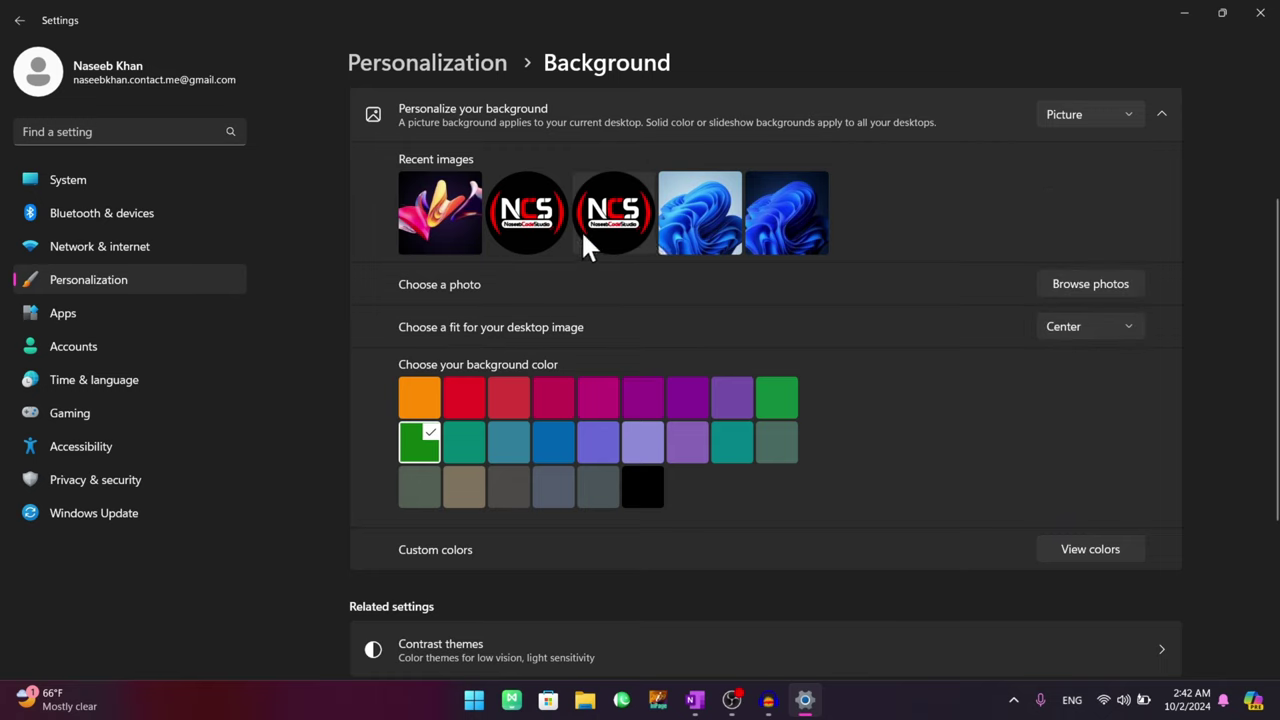
scroll(860, 415, down, 2)
Step: Set pngwing.com.png from Downloads as the desktop wallpaper
scroll(872, 419, up, 2)
click(76, 188)
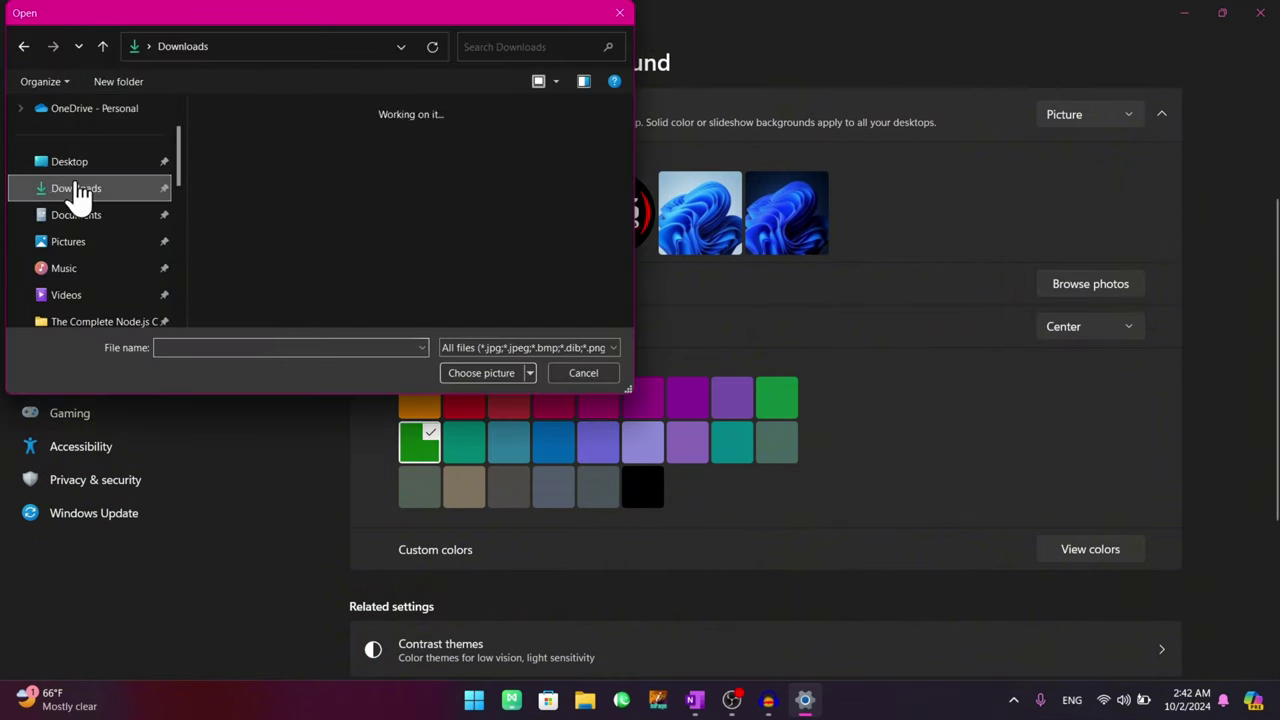
click(300, 230)
click(470, 373)
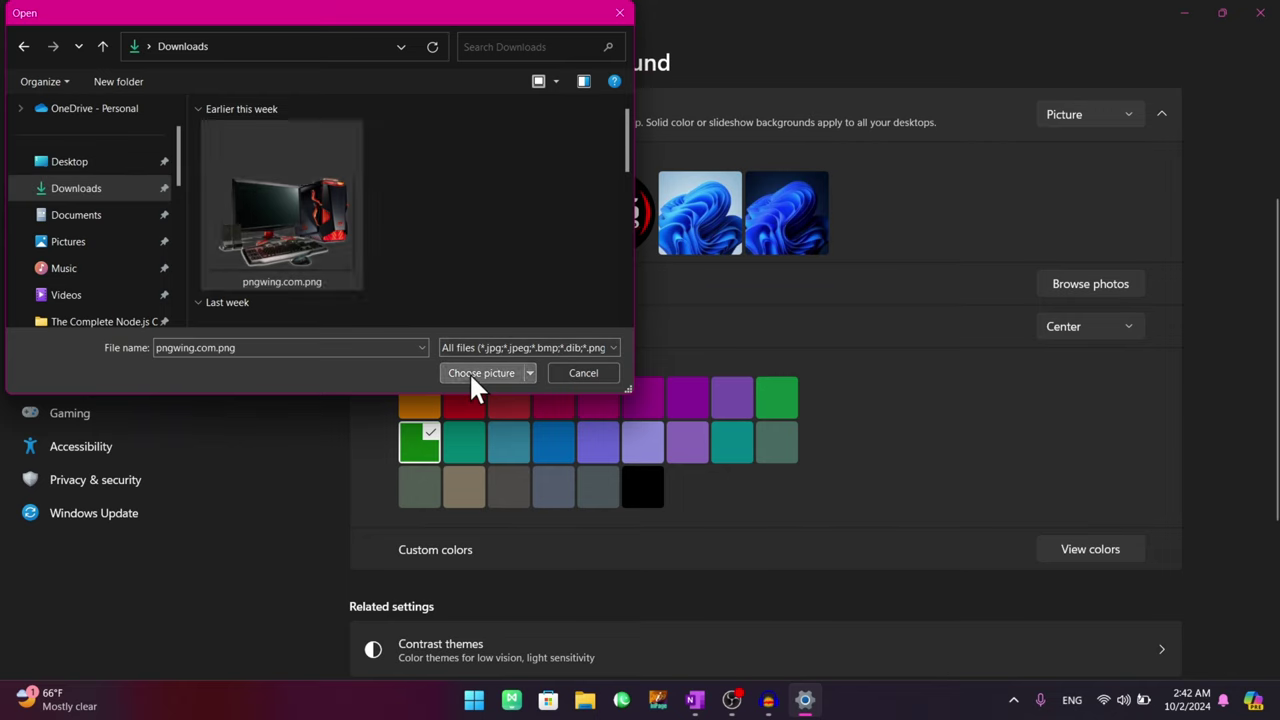
Step: Try the Tile, Center, Span, Stretch and Fit wallpaper fits, settling on Fill
double_click(734, 32)
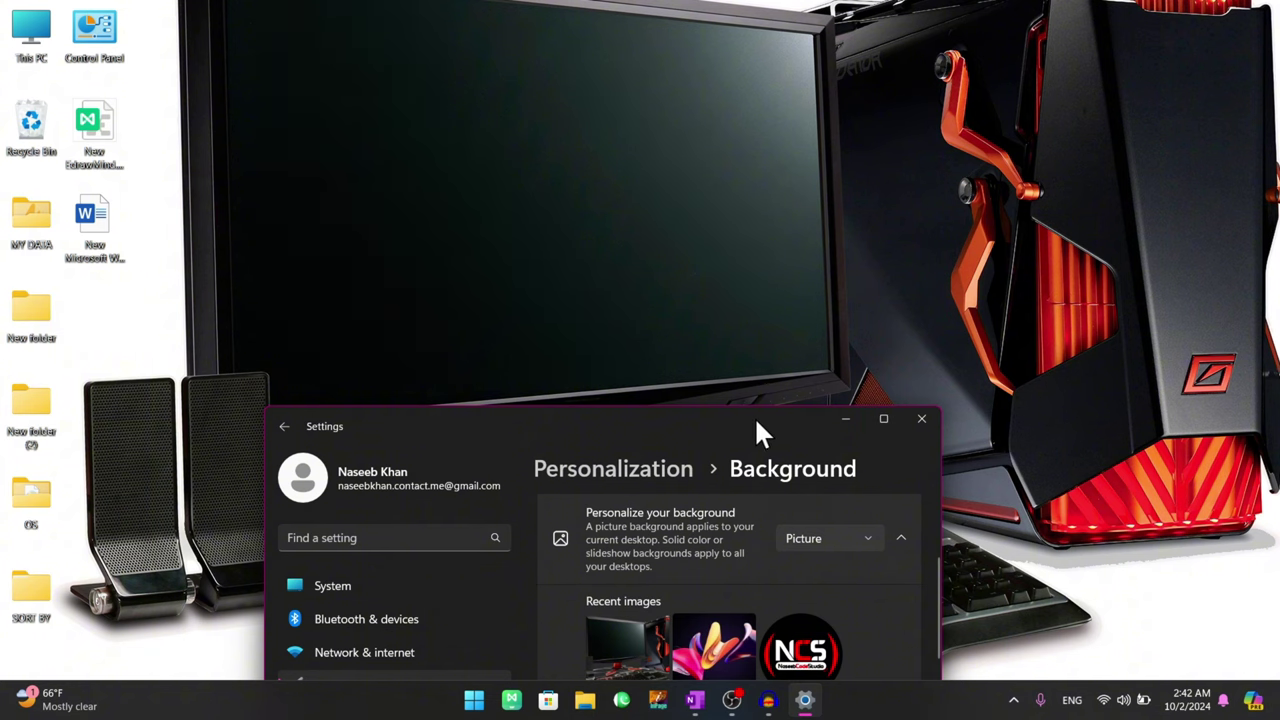
drag(754, 429, 772, 179)
scroll(594, 337, down, 1)
click(841, 545)
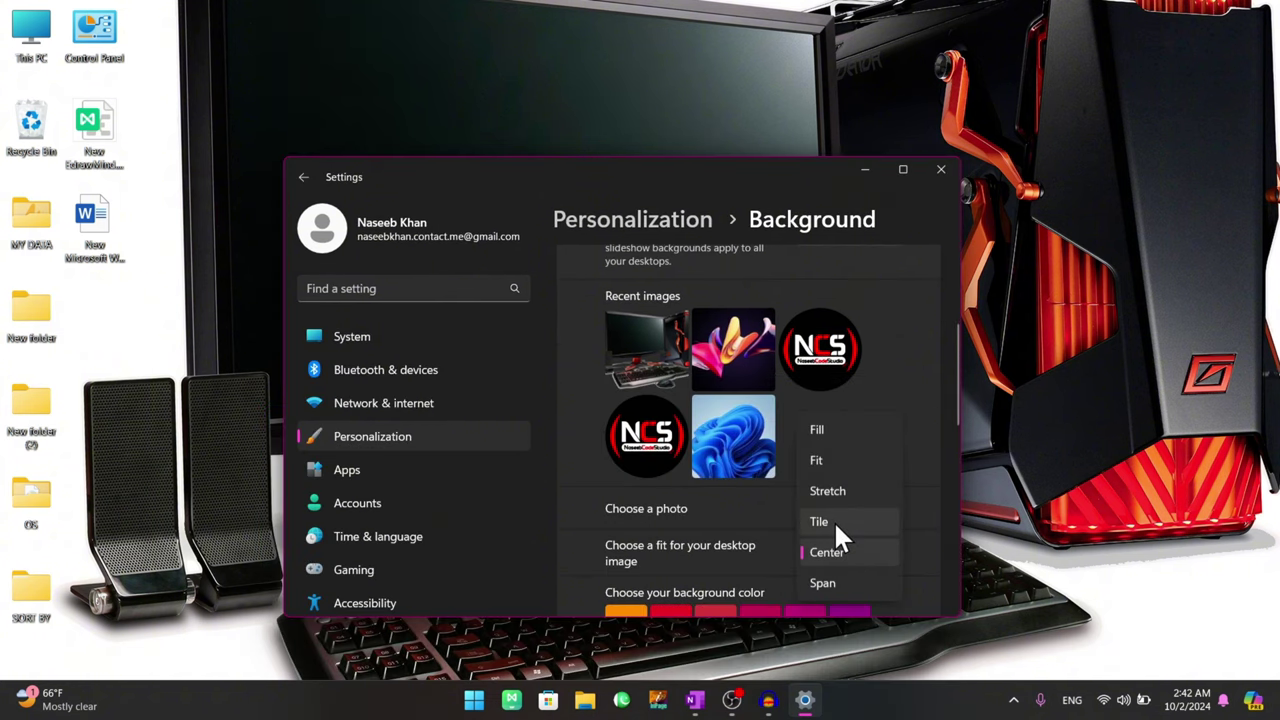
click(835, 521)
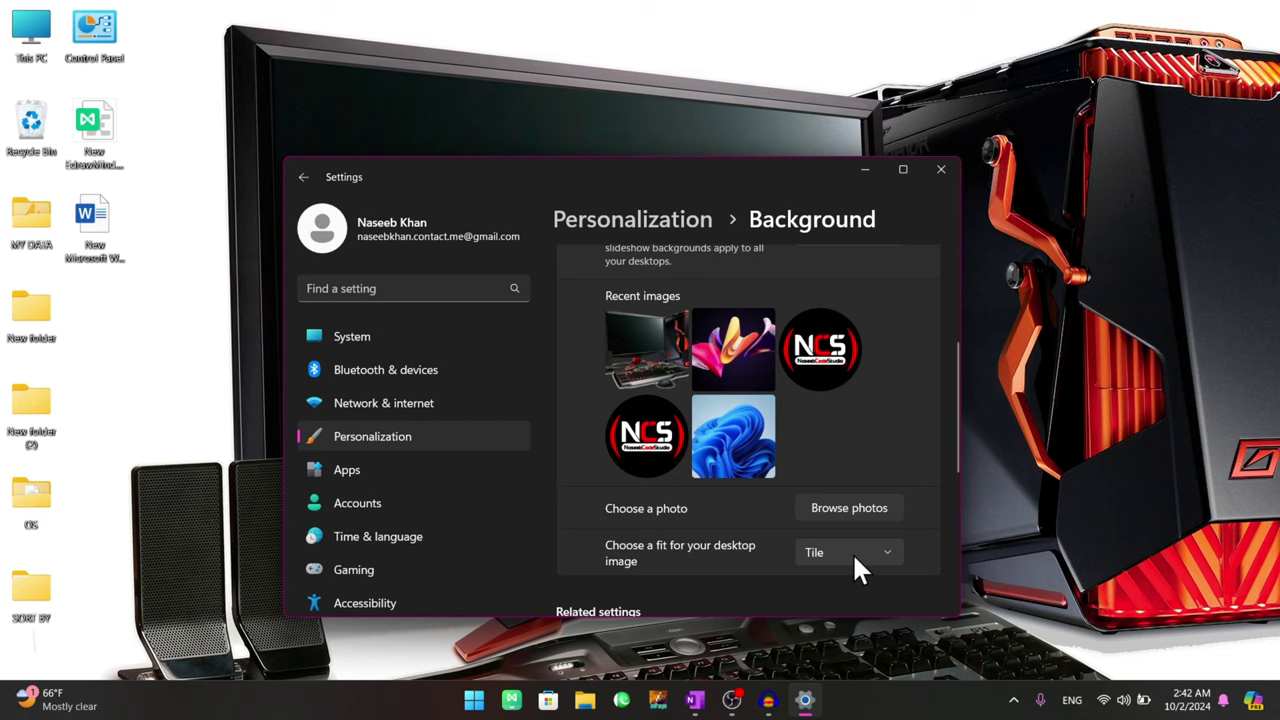
click(854, 556)
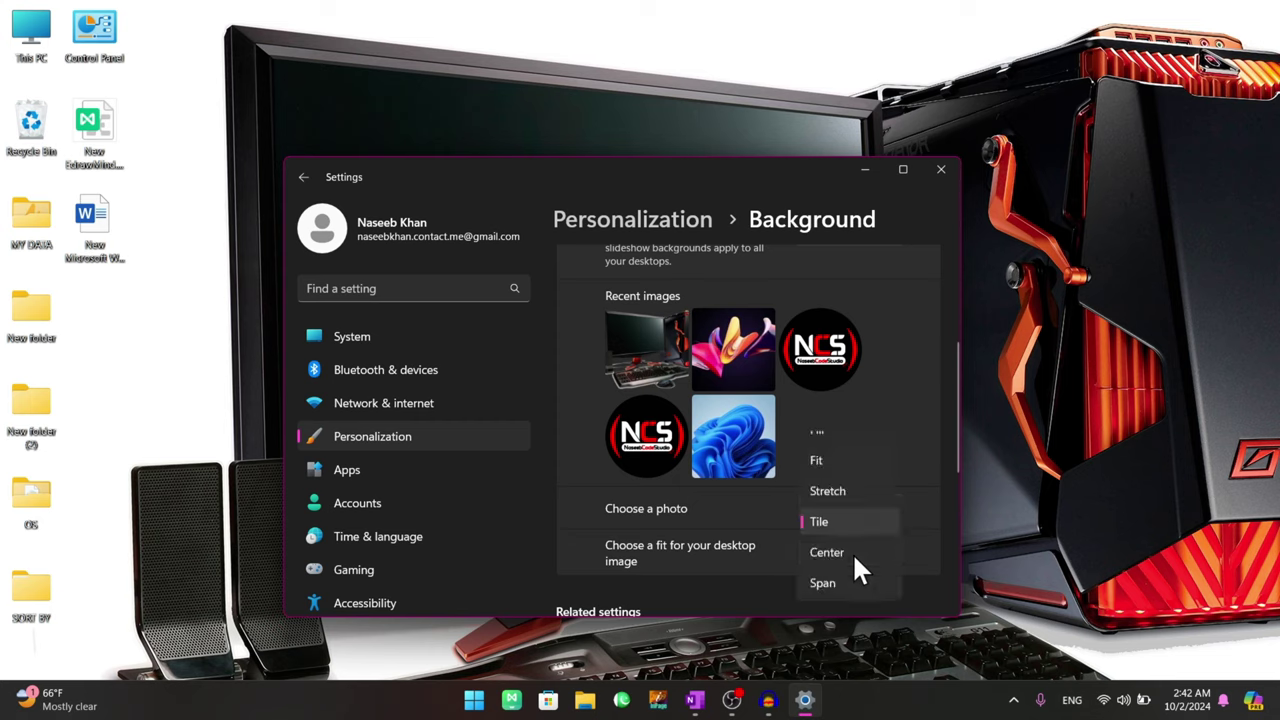
click(845, 551)
click(853, 551)
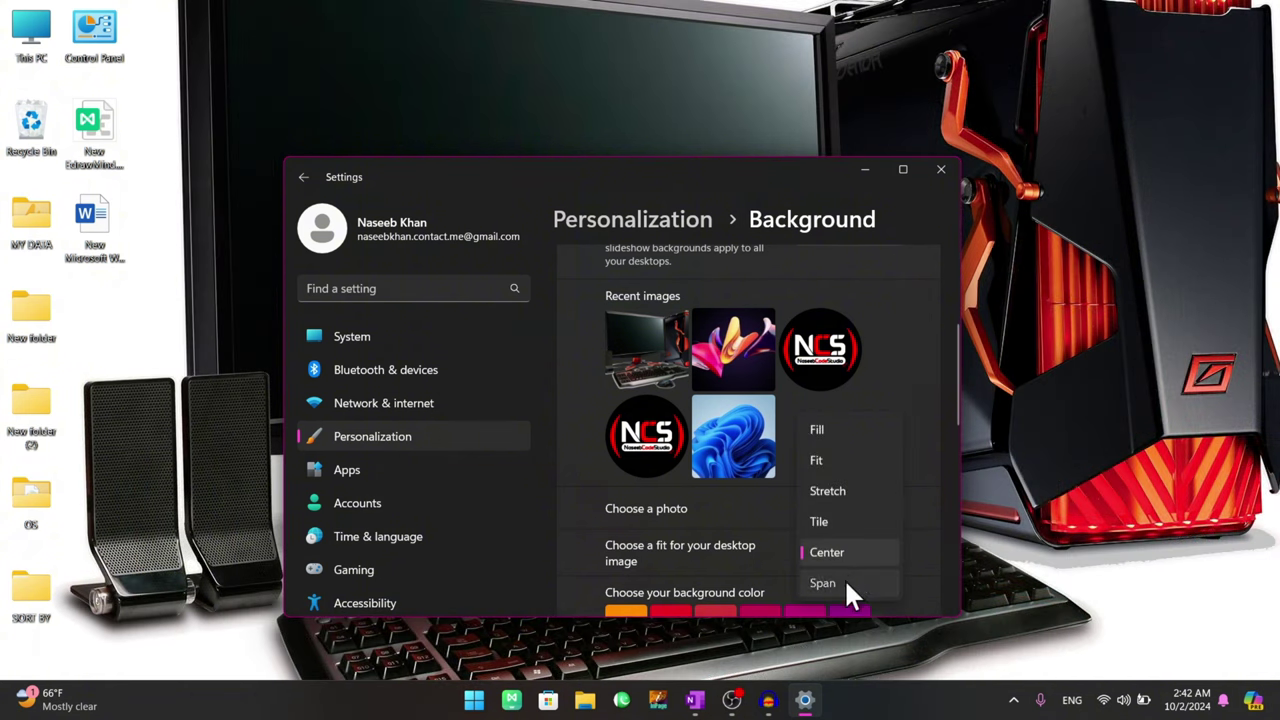
click(846, 584)
click(852, 553)
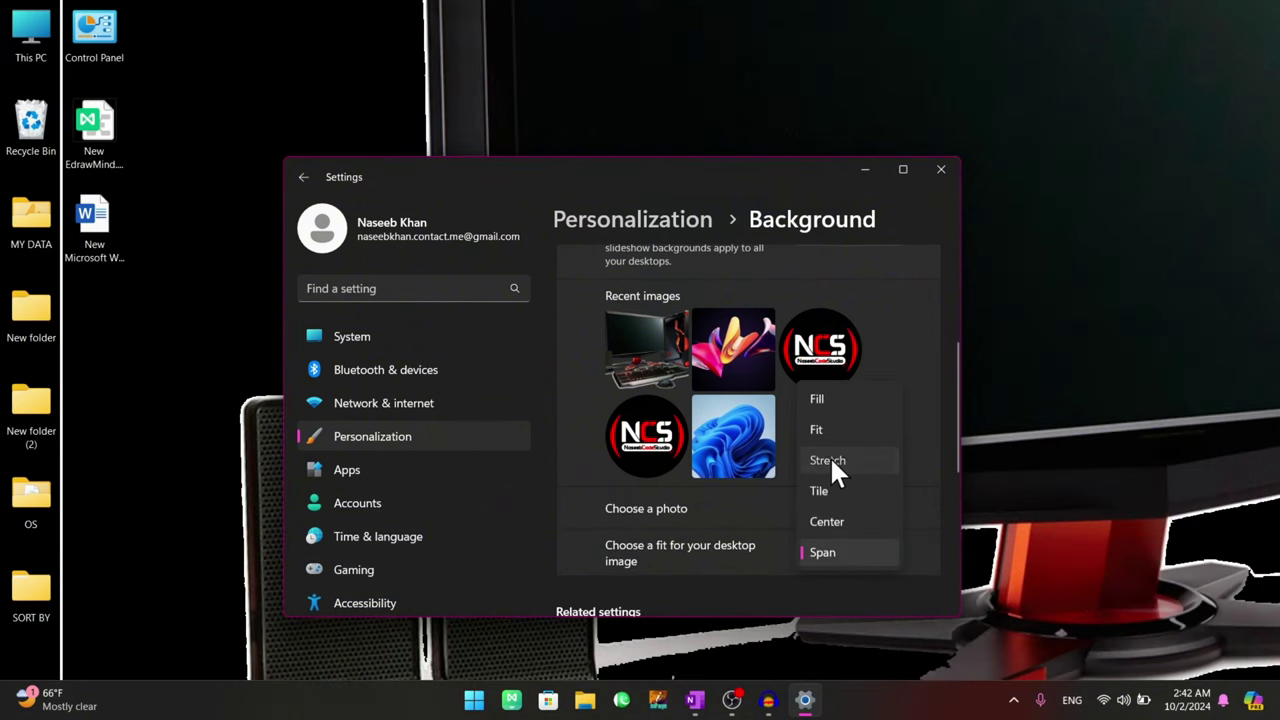
click(832, 457)
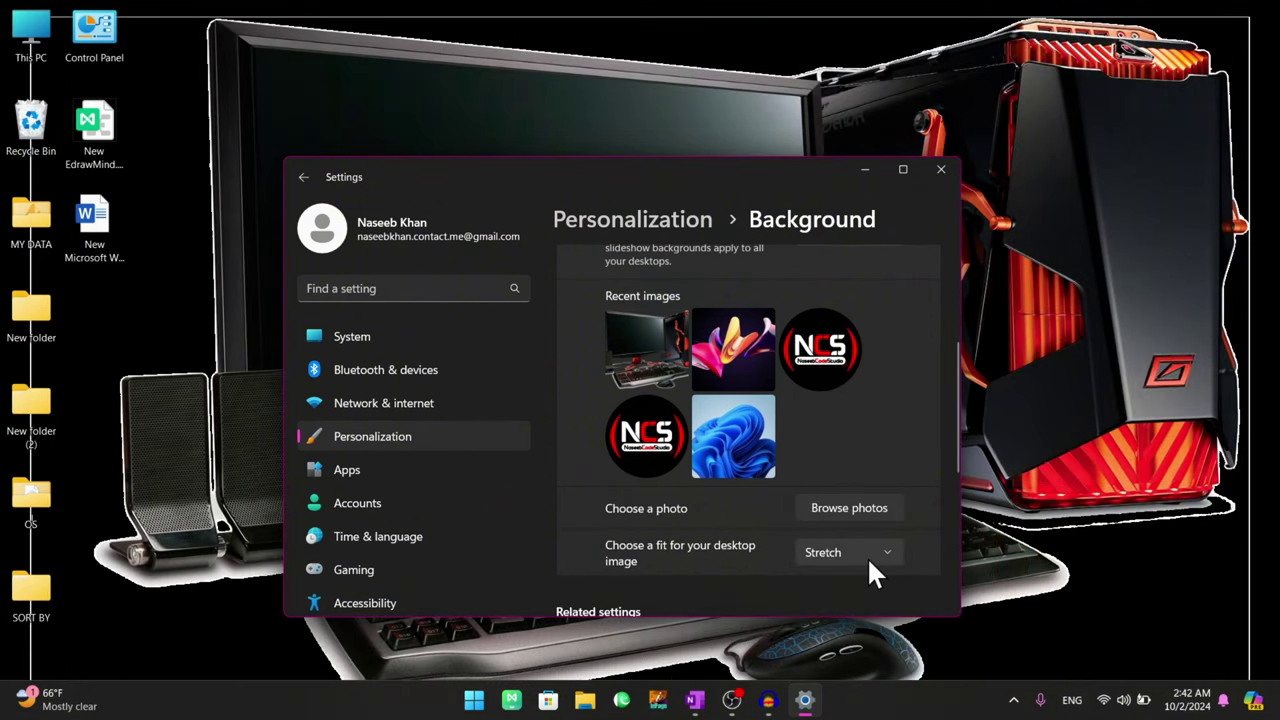
click(866, 549)
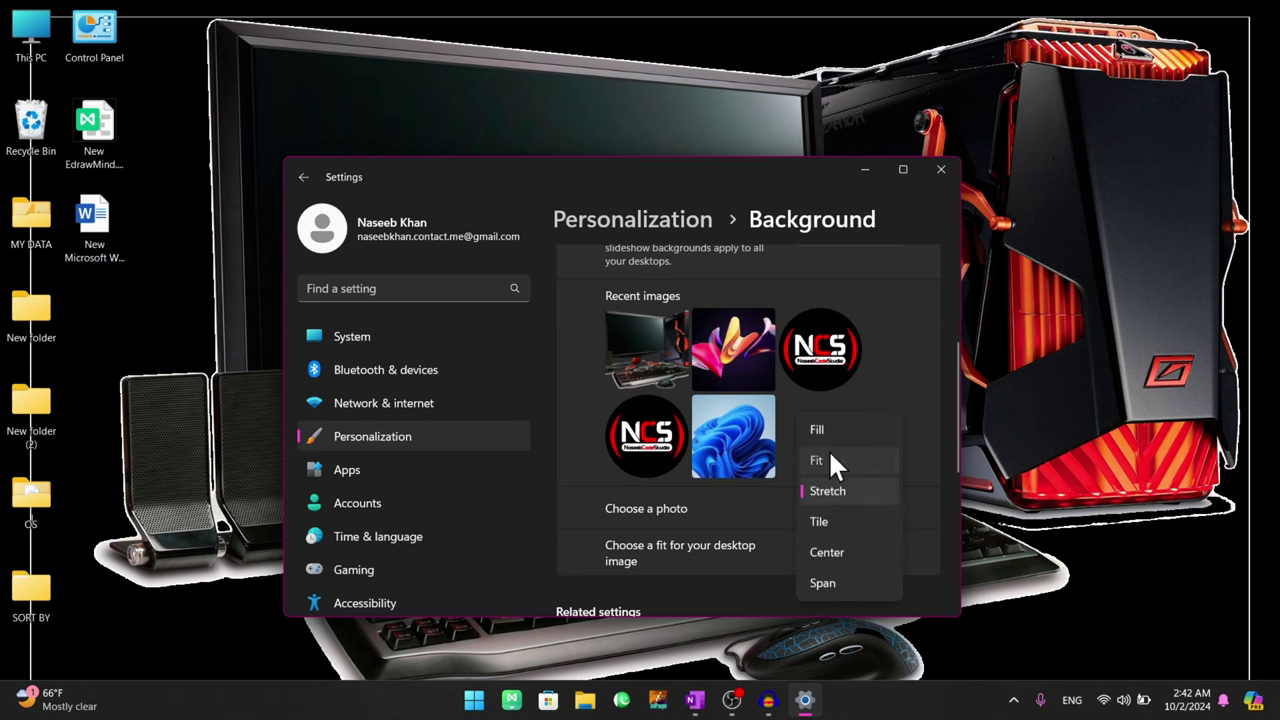
click(828, 452)
click(847, 550)
click(840, 430)
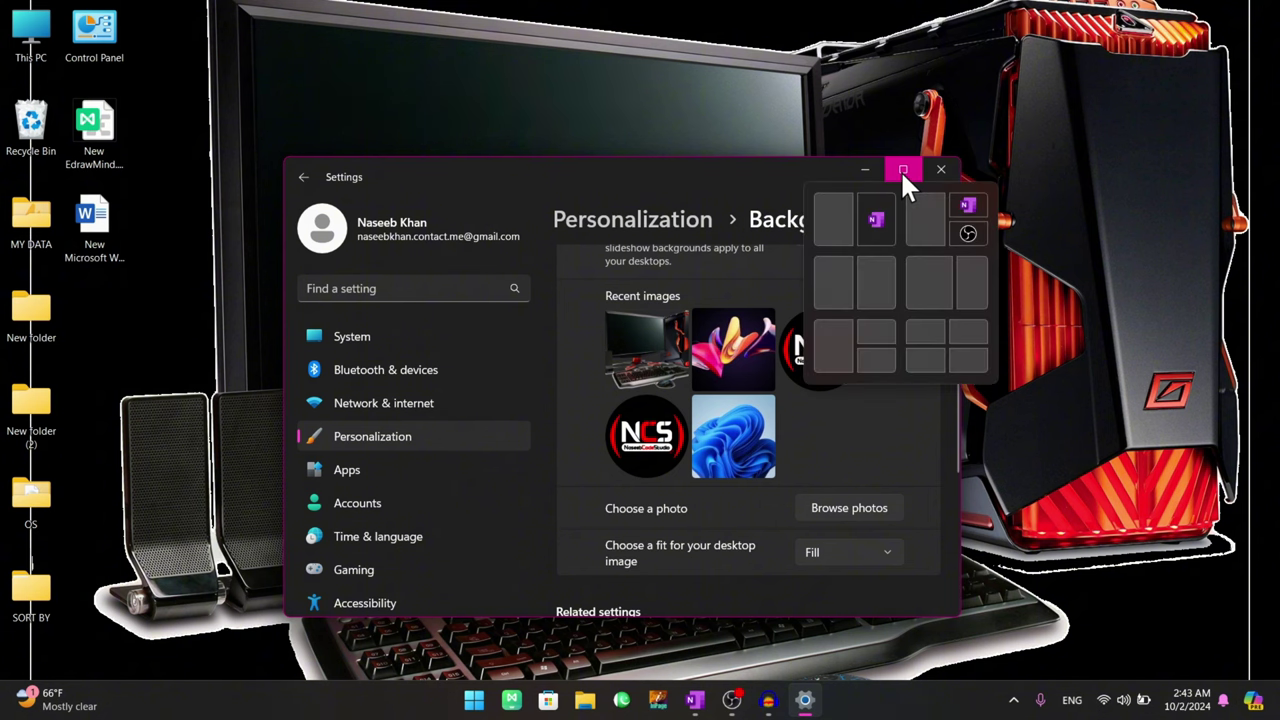
Step: Maximize the Settings window and bring up the background type choices
click(903, 169)
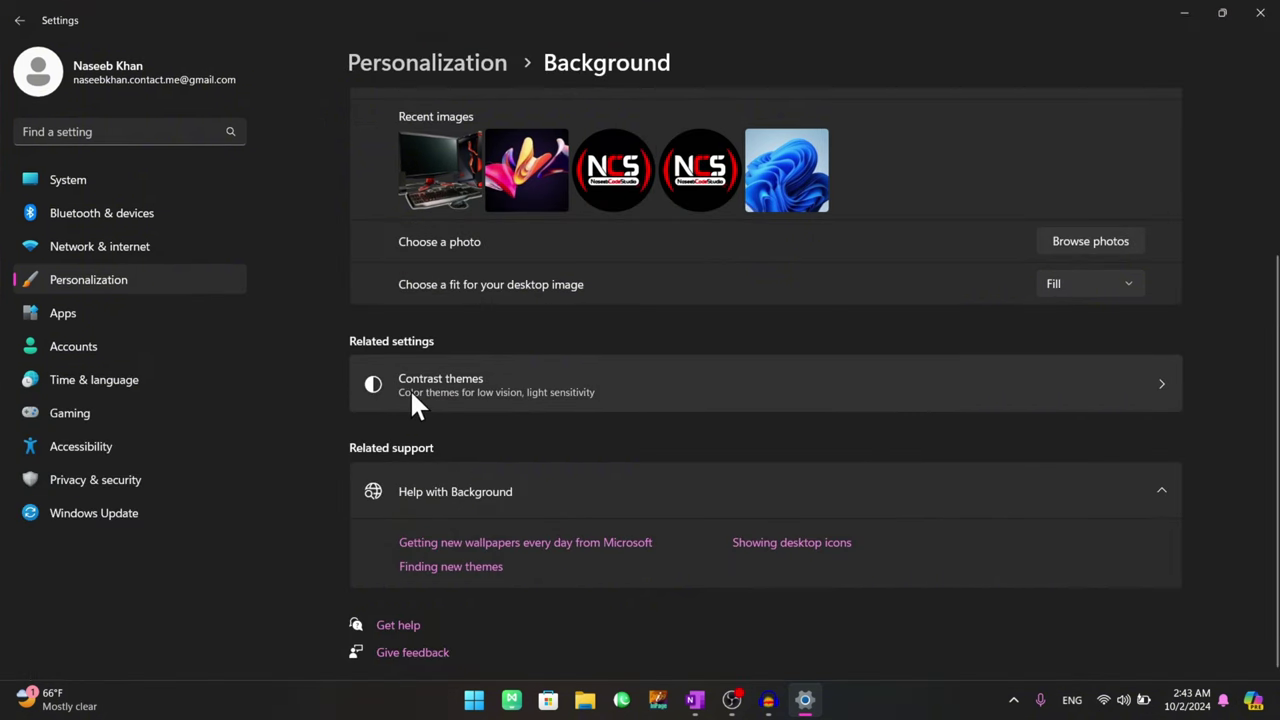
scroll(483, 371, up, 1)
click(1091, 160)
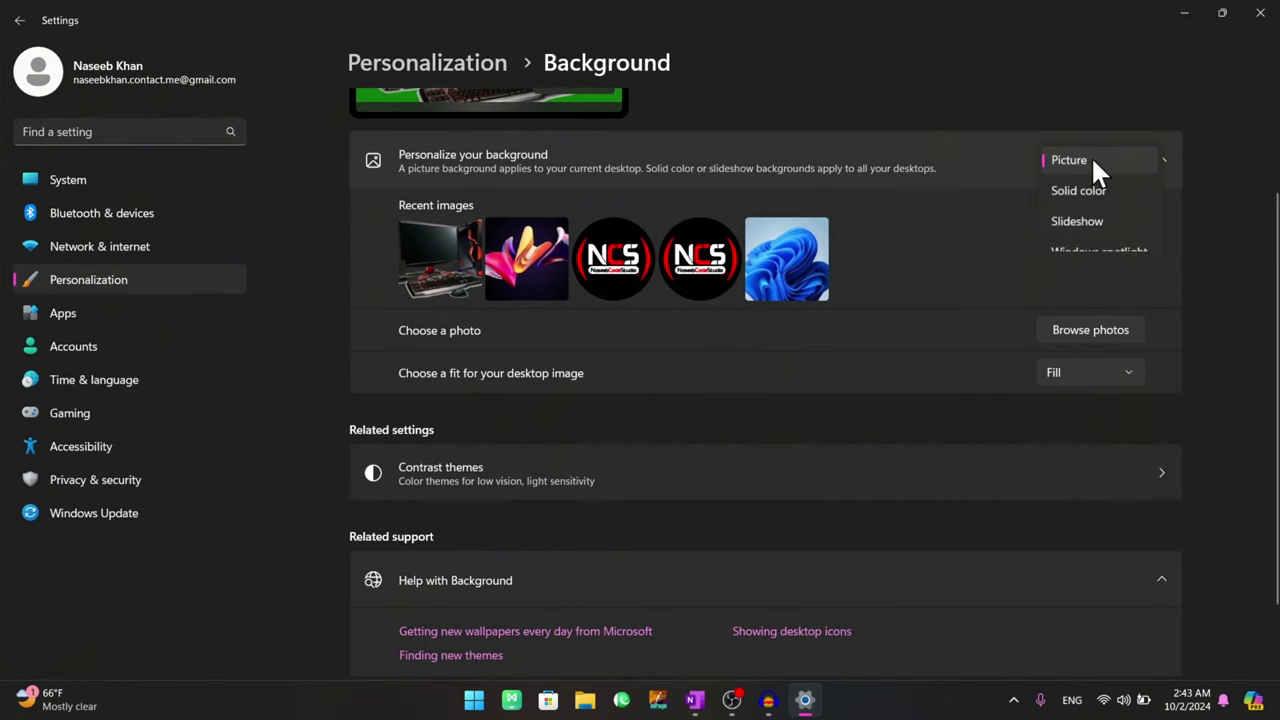
Step: Switch the desktop background to Slideshow
click(1078, 220)
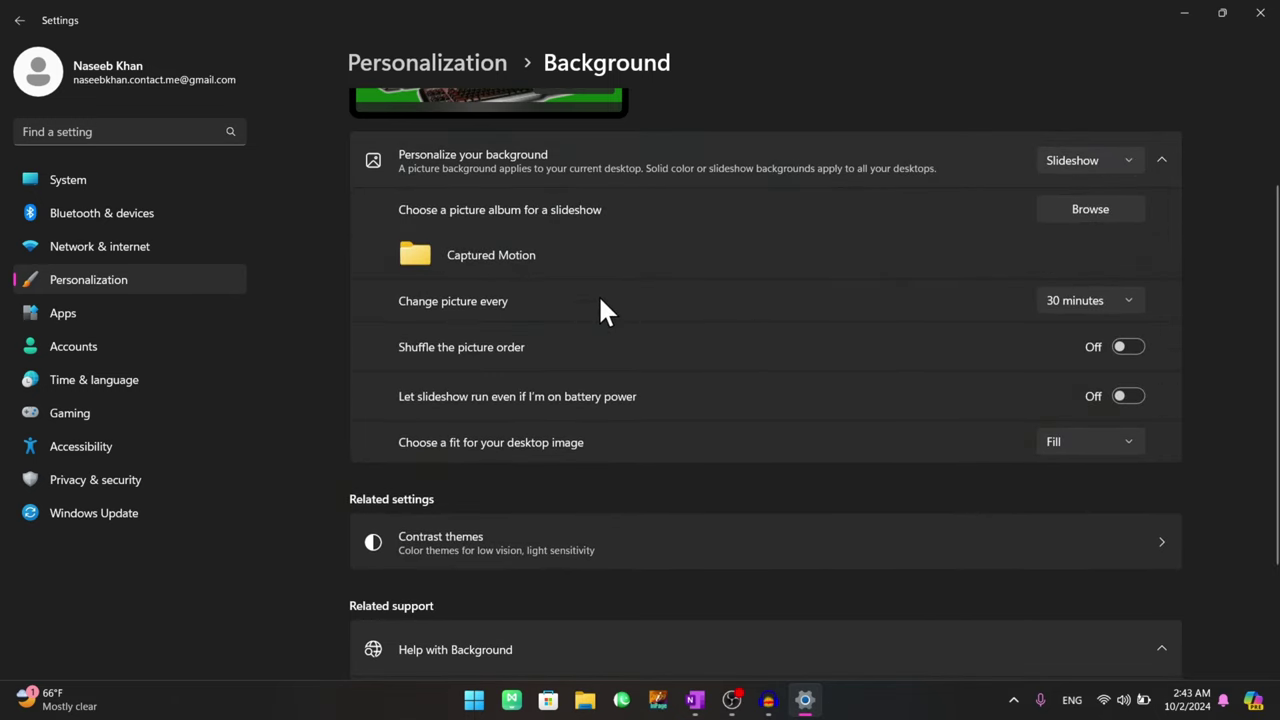
key(ctrl+2)
drag(600, 192, 709, 312)
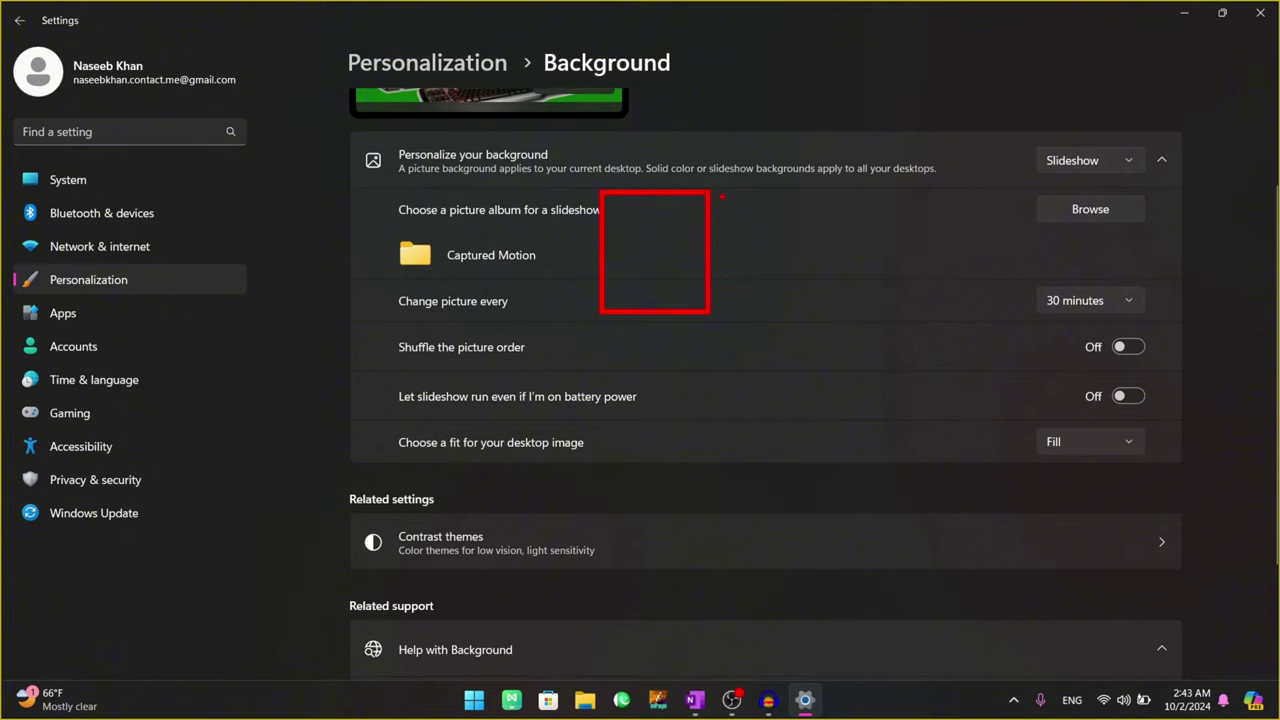
mouse_move(720, 193)
mouse_down()
mouse_move(814, 326)
mouse_move(824, 310)
mouse_up()
drag(848, 195, 913, 309)
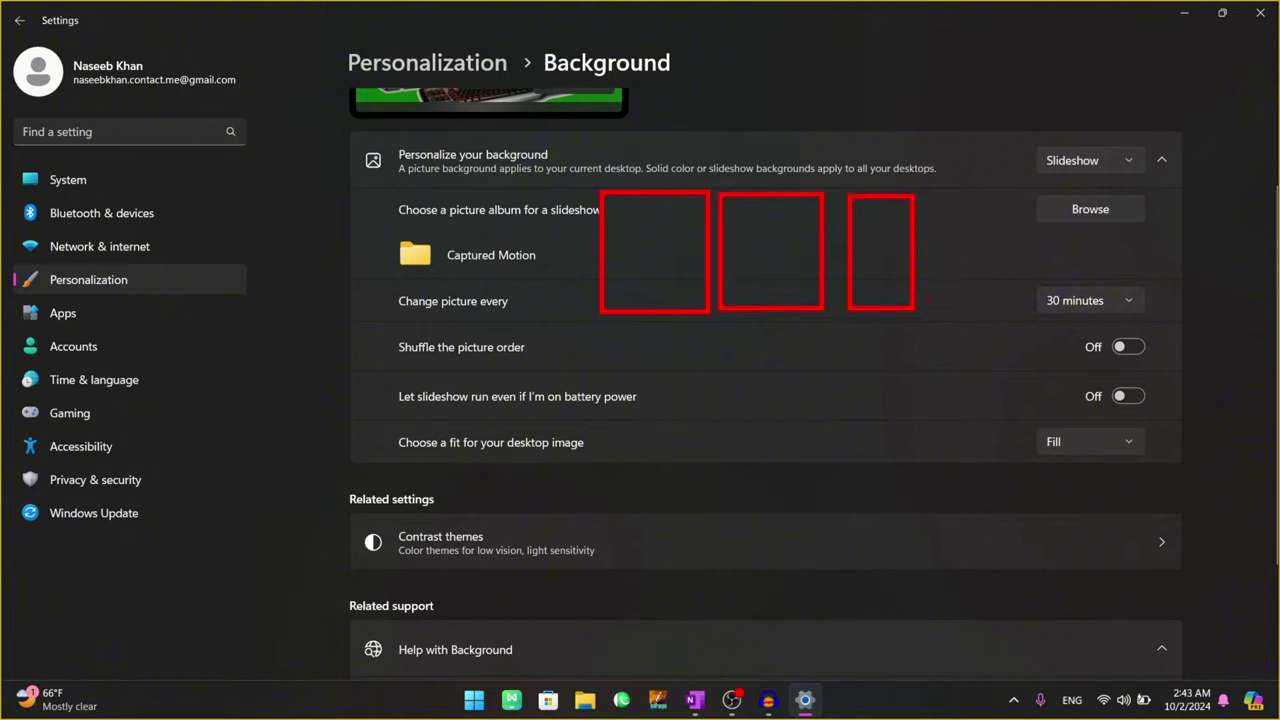
mouse_move(939, 193)
mouse_down()
mouse_move(1003, 273)
mouse_move(1152, 322)
mouse_up()
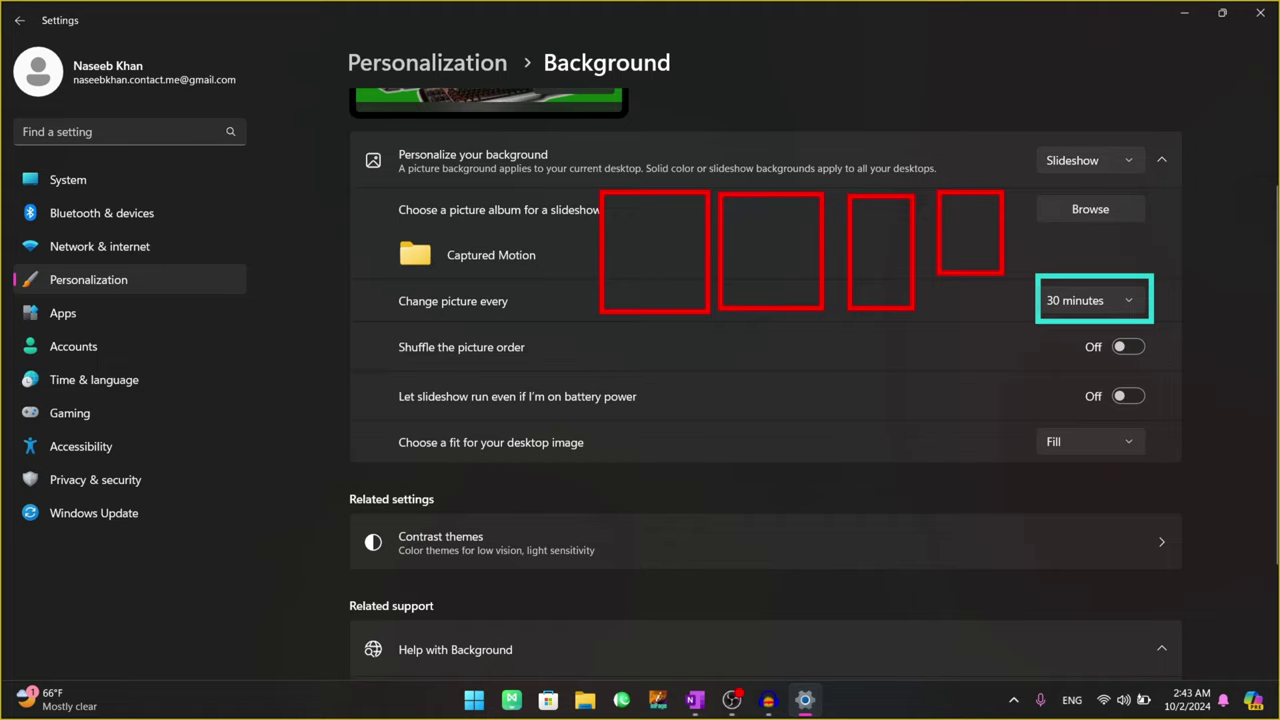
key(Escape)
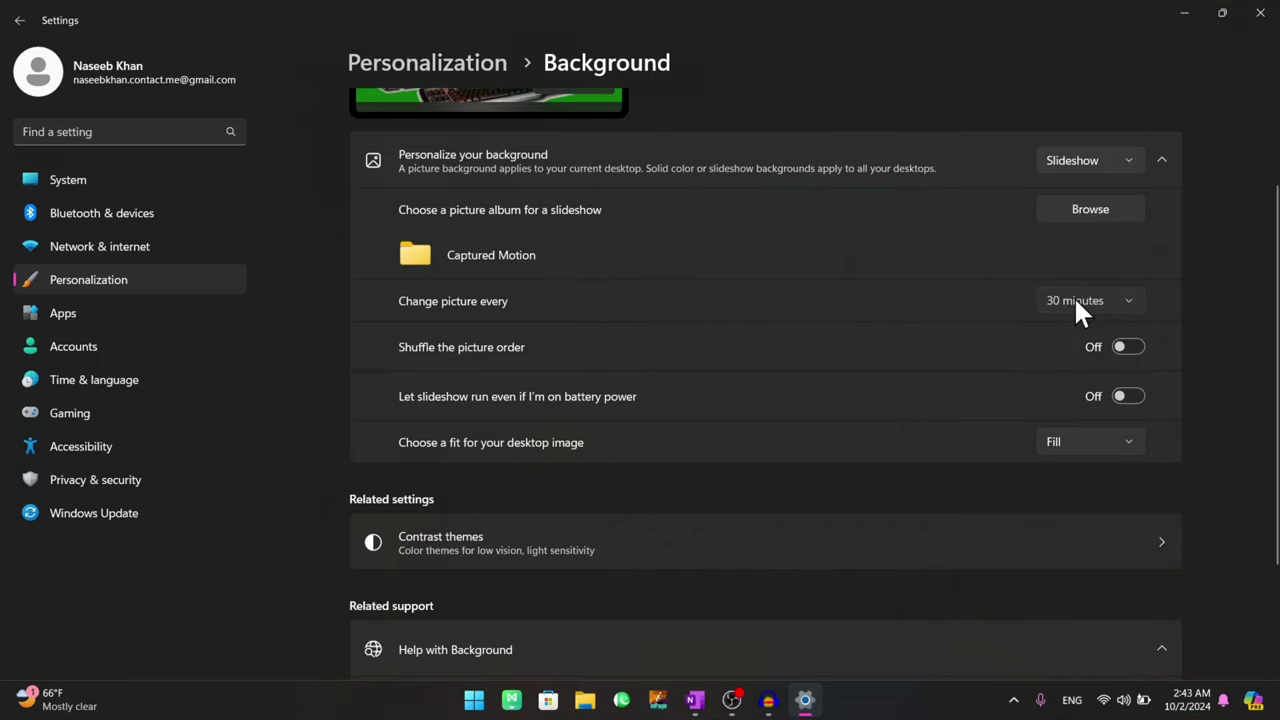
Step: Set the slideshow interval to 1 minute and check the album folder picker
click(1074, 299)
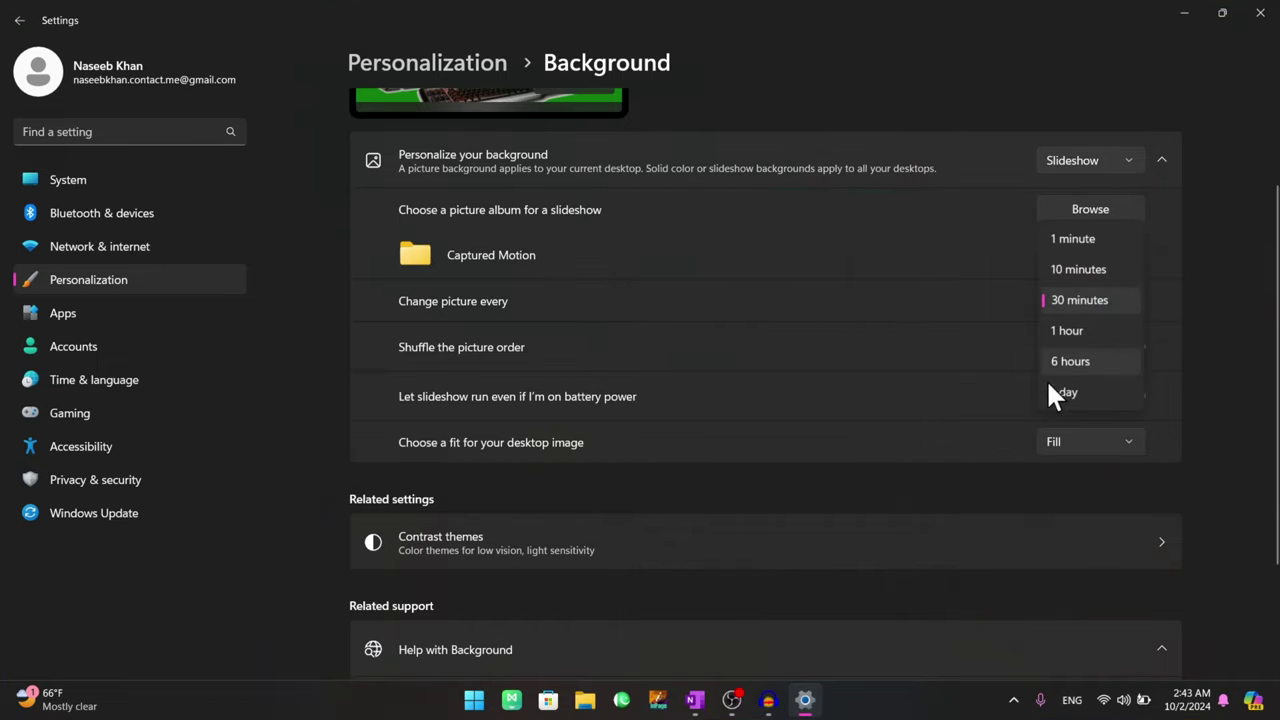
click(1073, 241)
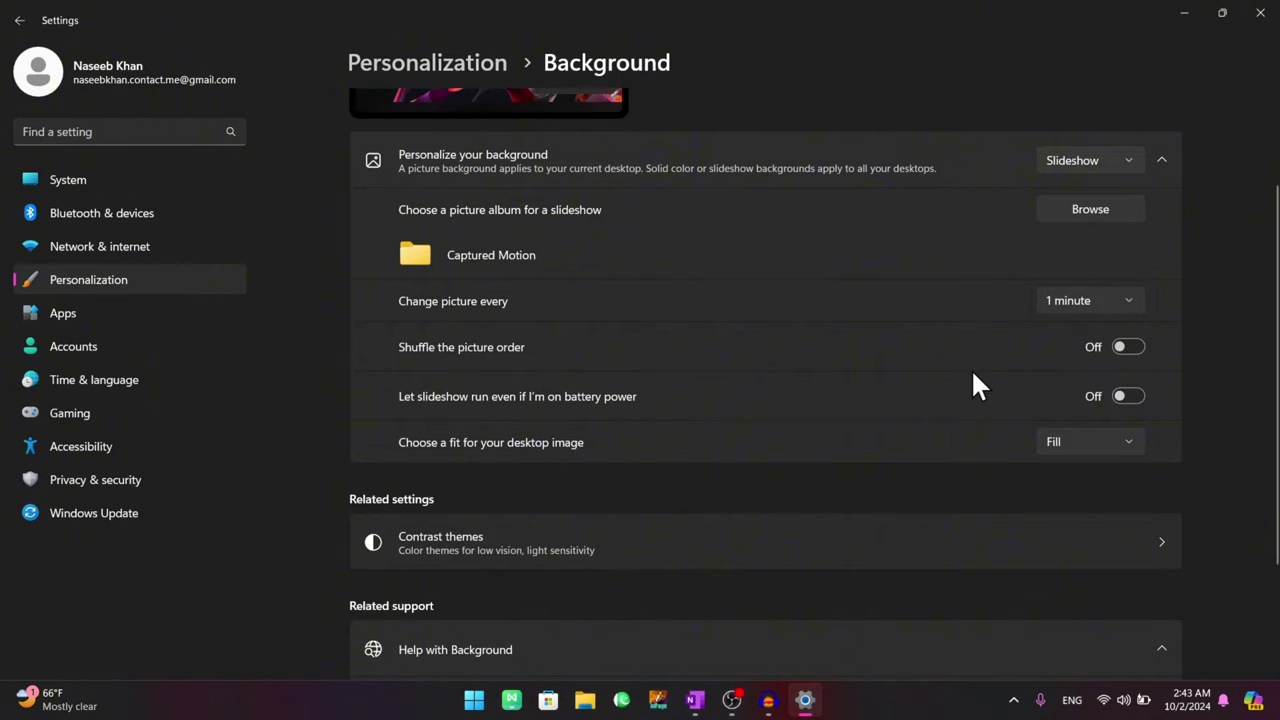
click(1084, 209)
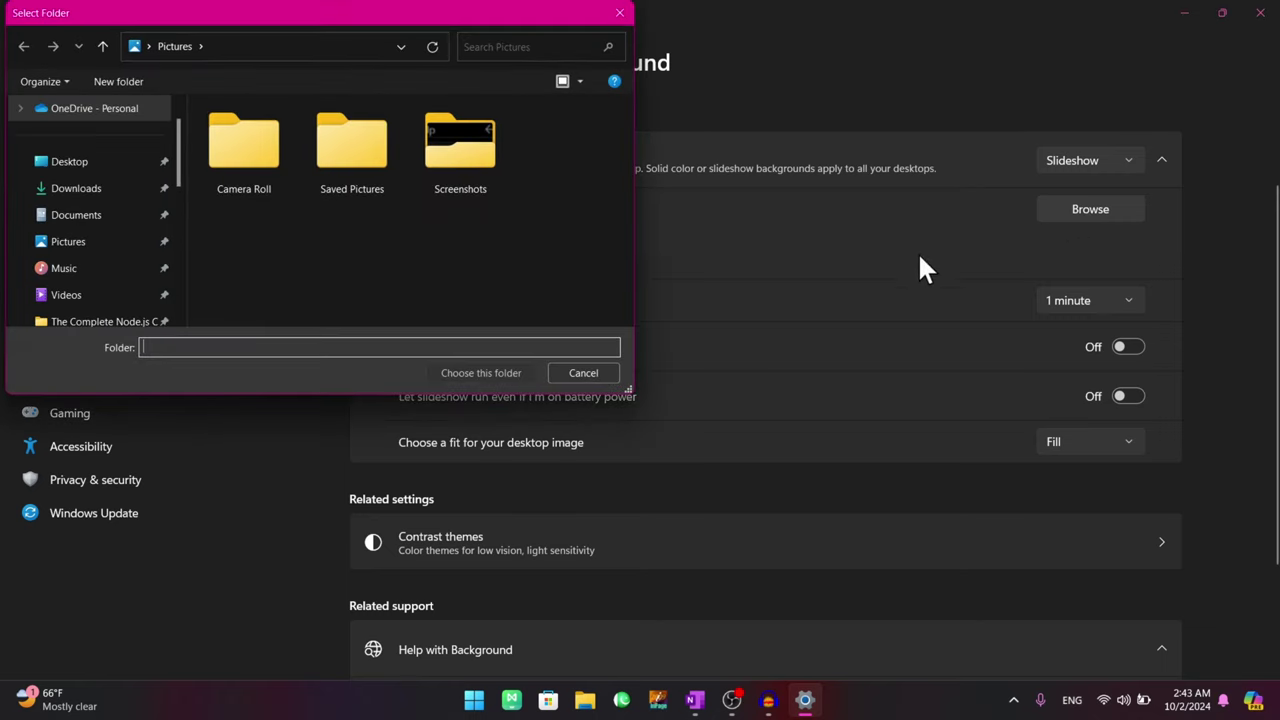
key(Escape)
click(1115, 207)
click(621, 13)
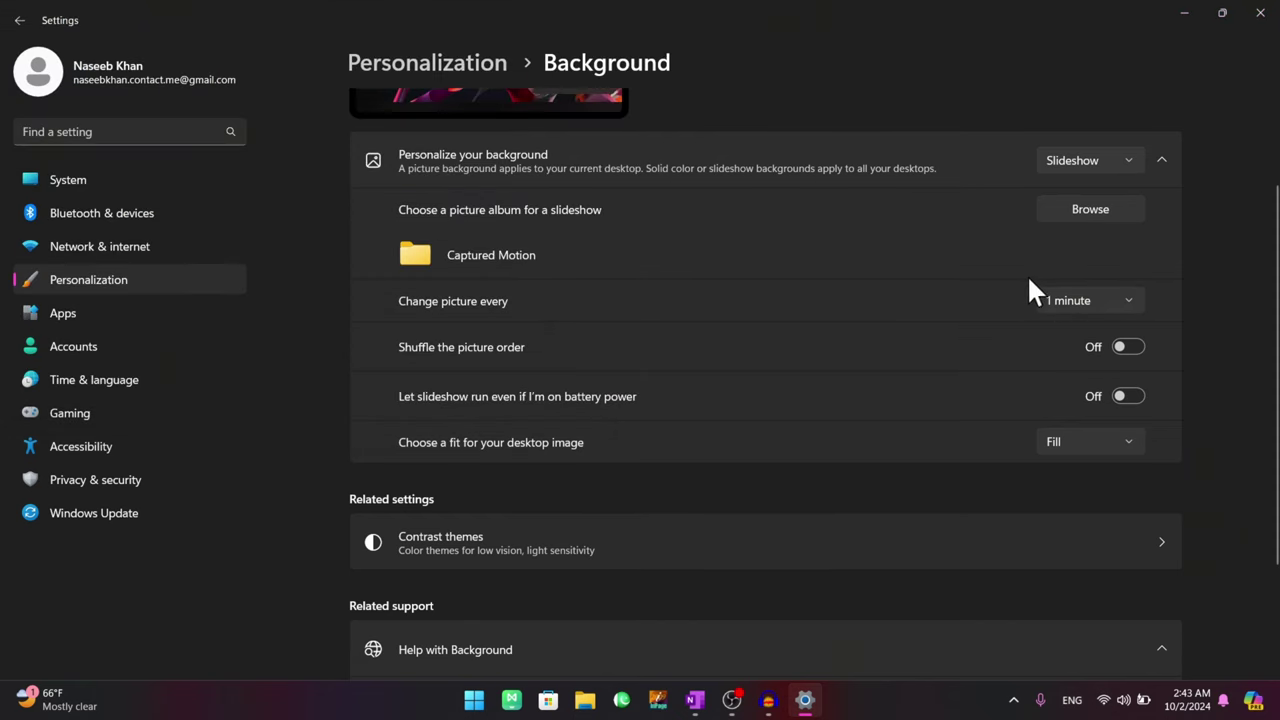
Step: Turn slideshow shuffle off and collapse the background section
click(1128, 347)
scroll(986, 330, up, 3)
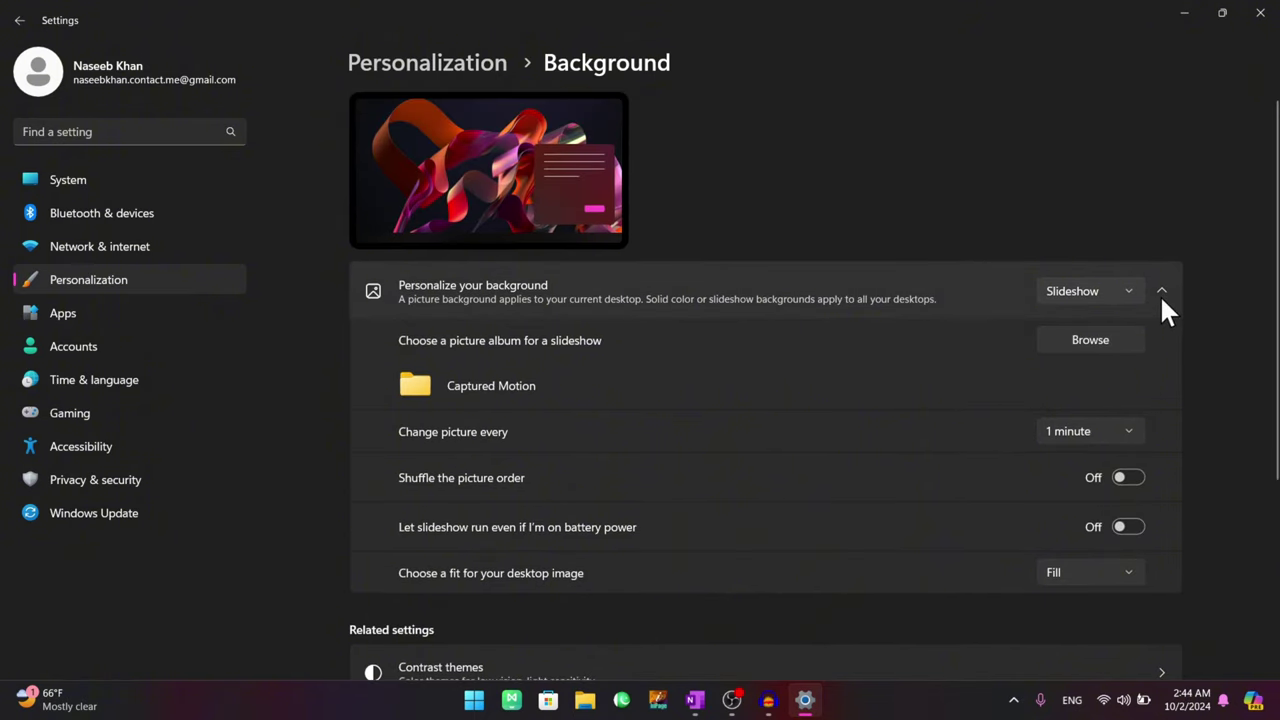
click(1160, 292)
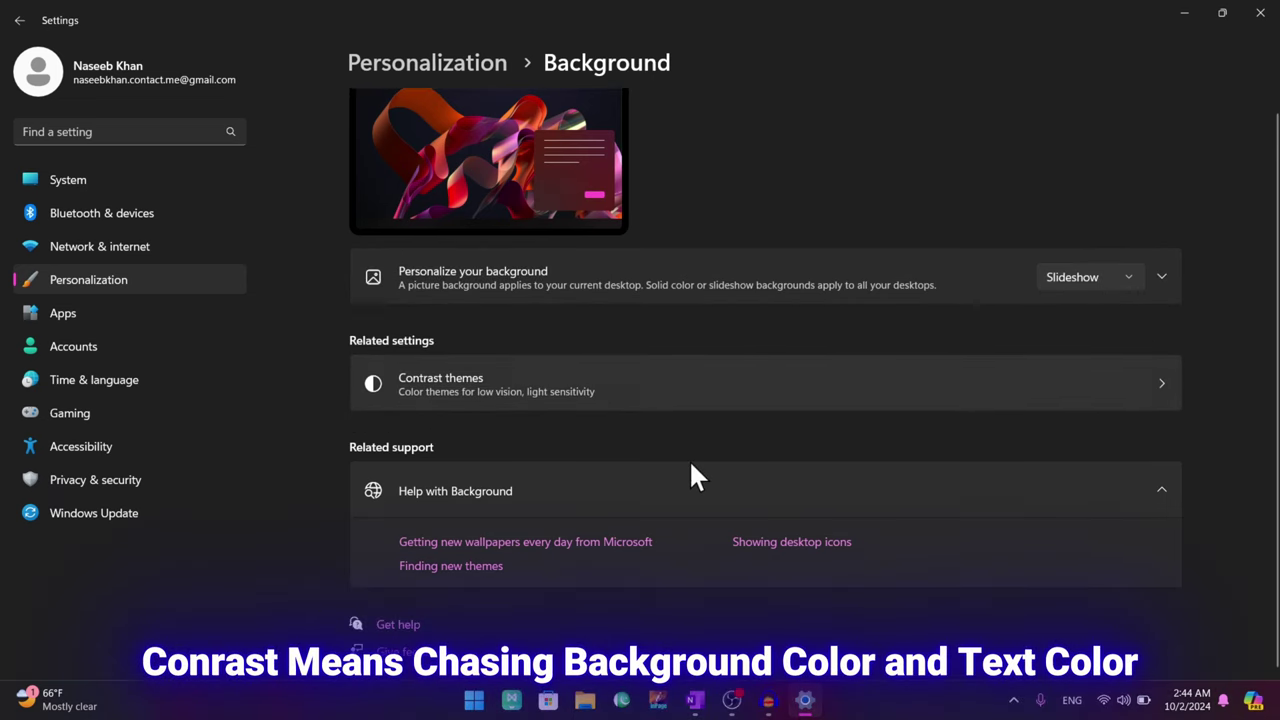
Step: Apply the Night sky contrast theme
click(489, 388)
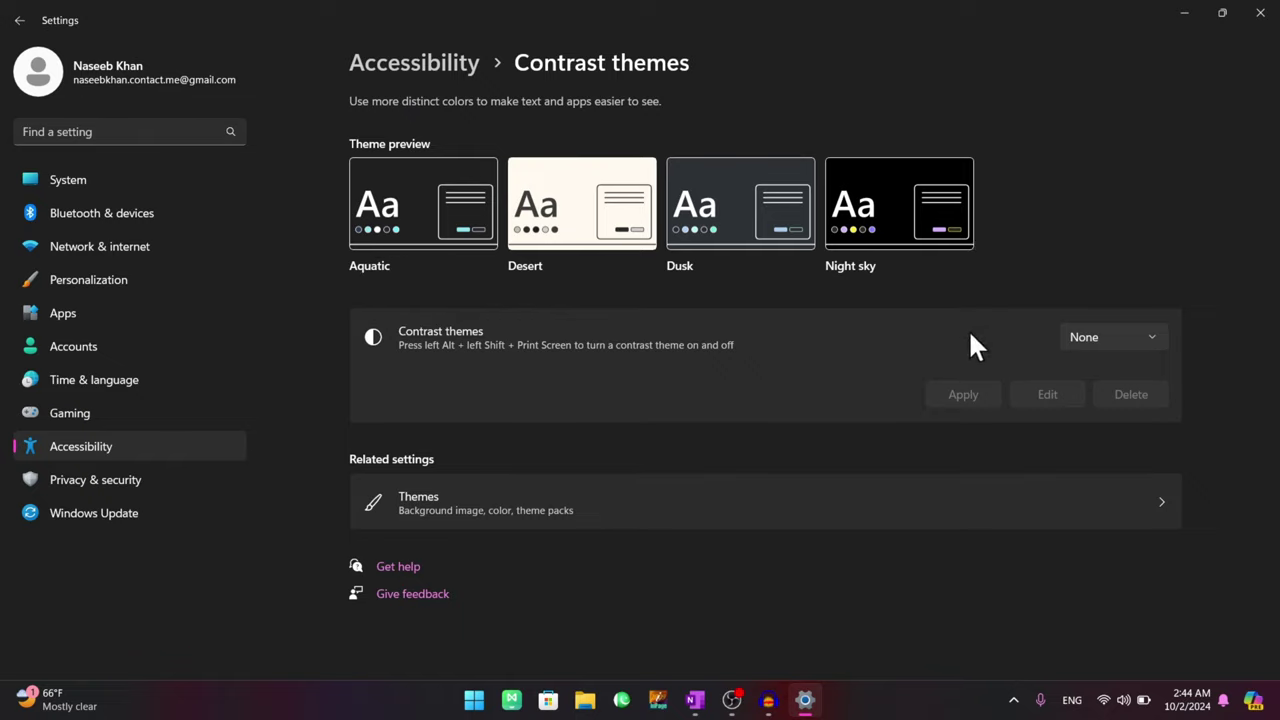
click(1085, 336)
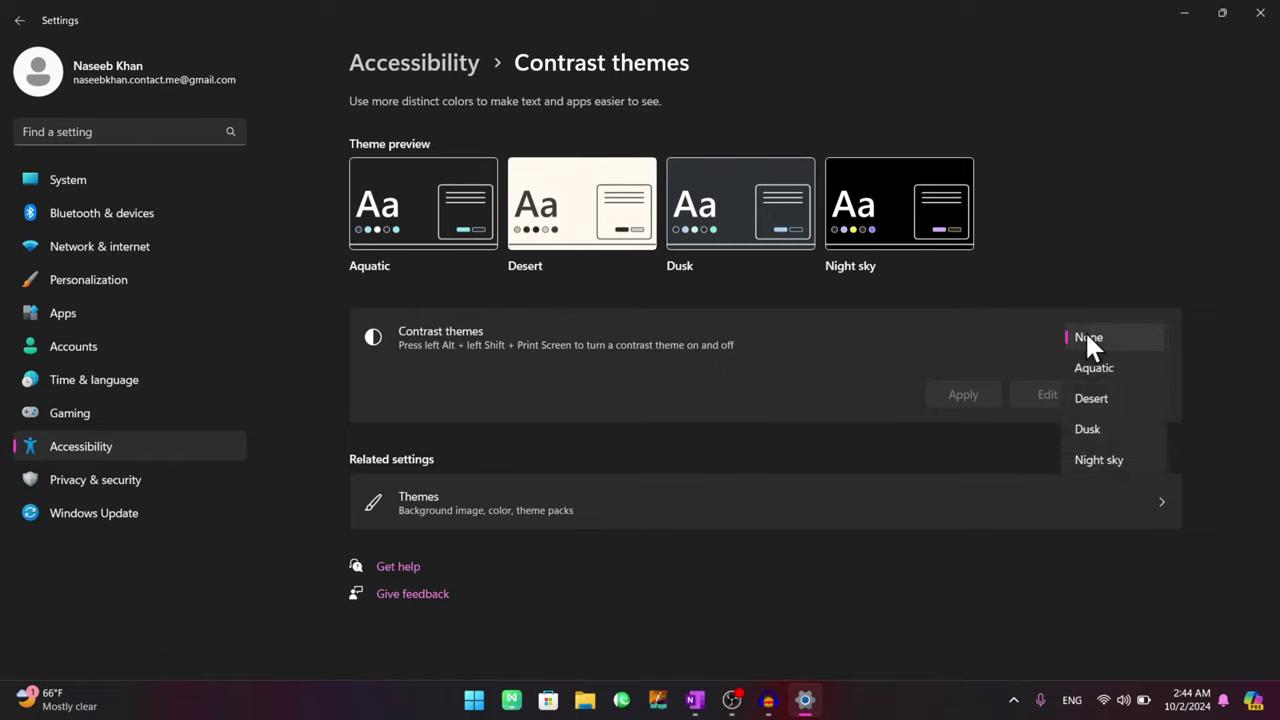
click(1090, 462)
click(963, 394)
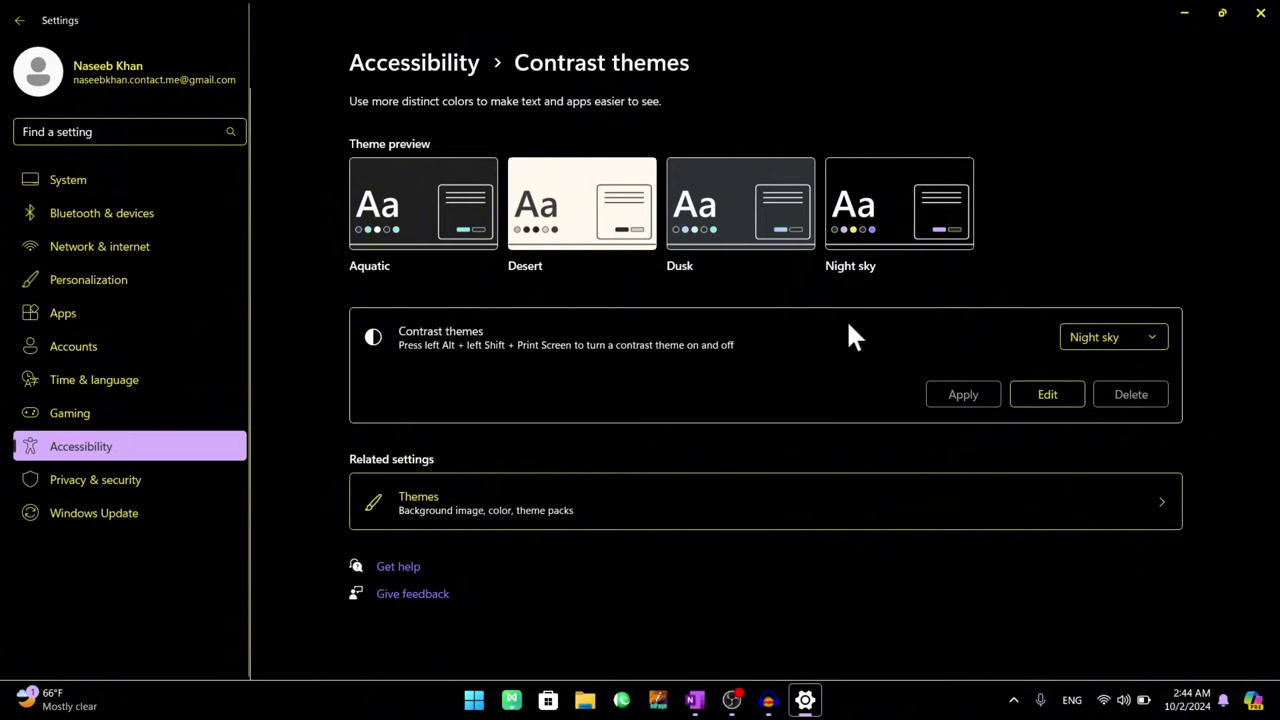
Step: Open Night sky's colours for editing, cancel, then set contrast themes to None
click(1092, 329)
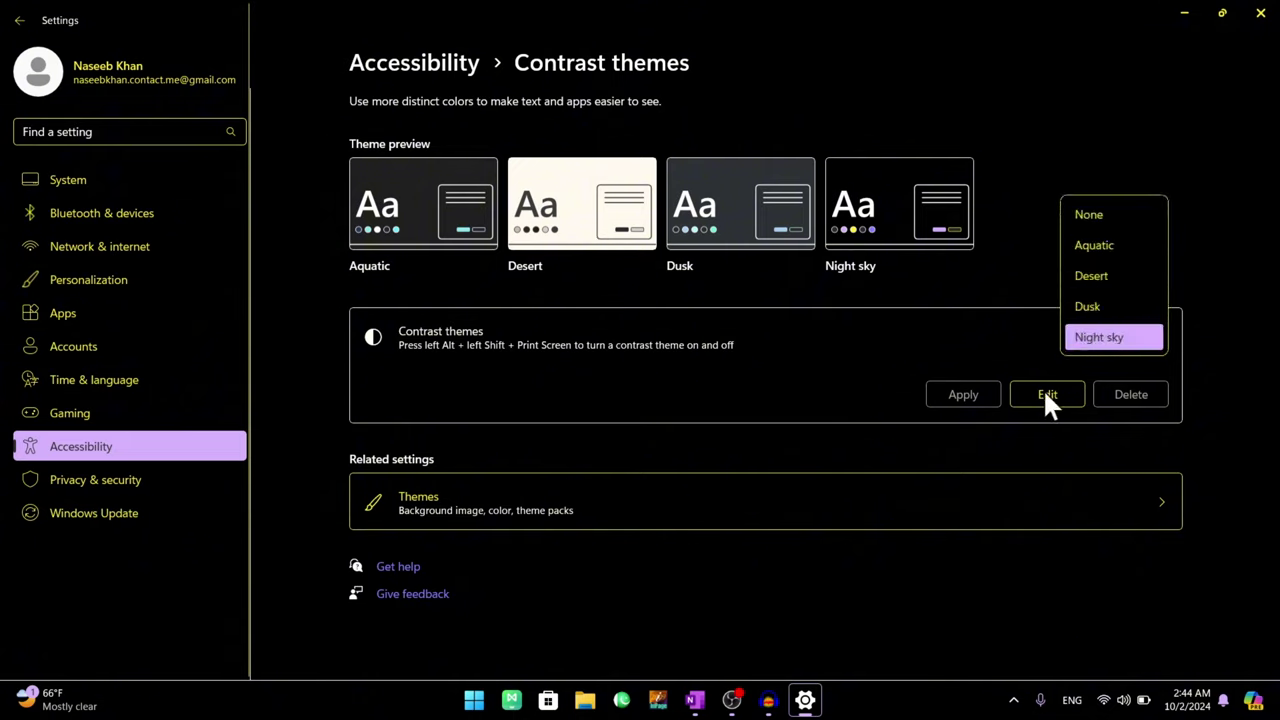
click(1043, 390)
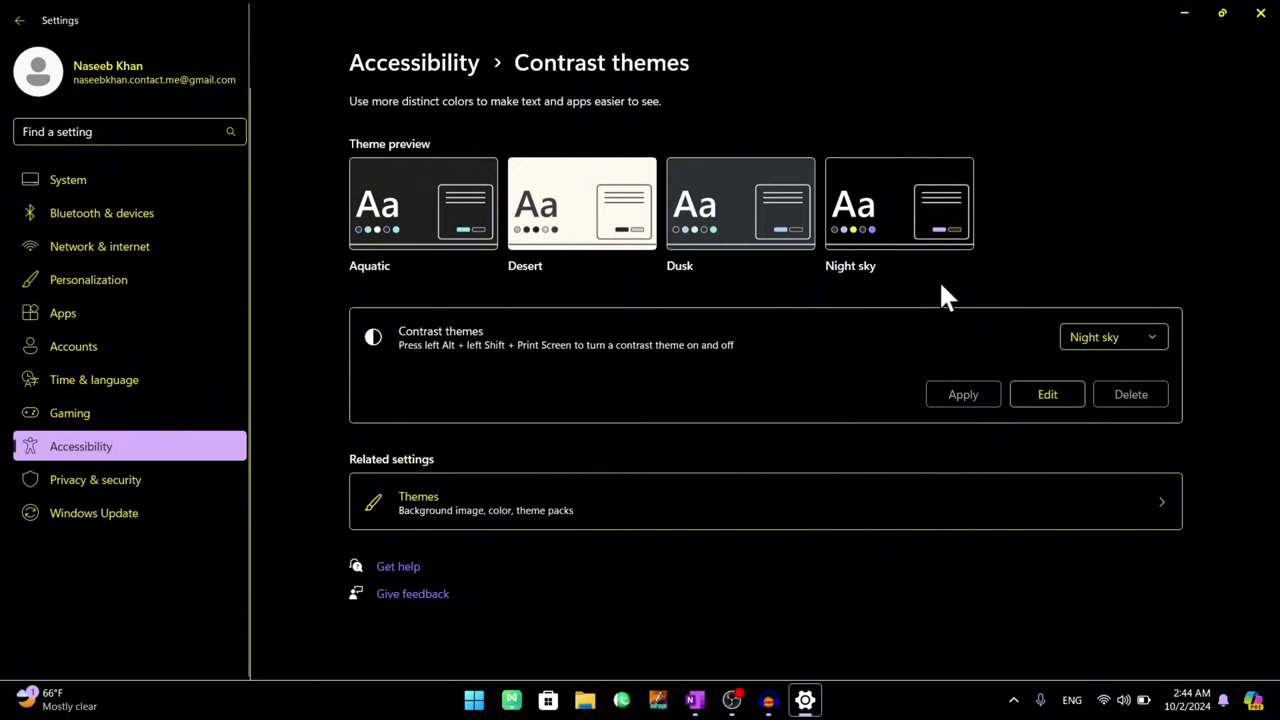
click(1045, 396)
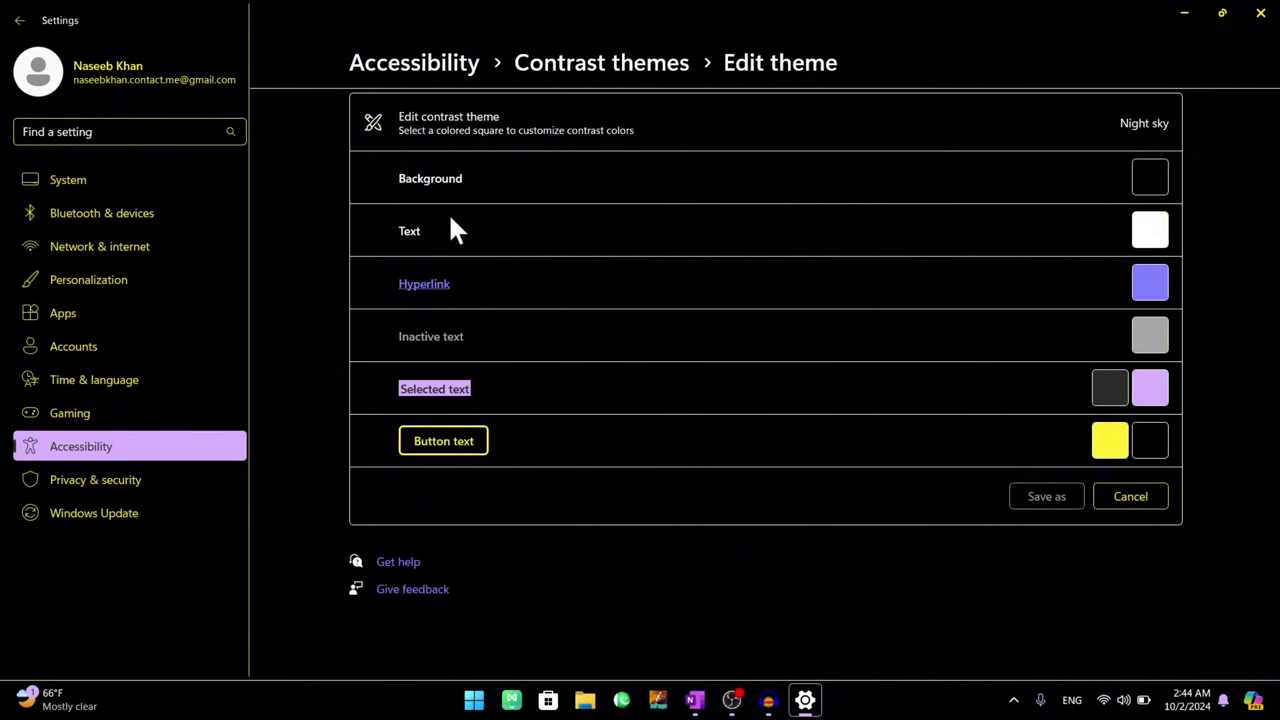
click(1130, 497)
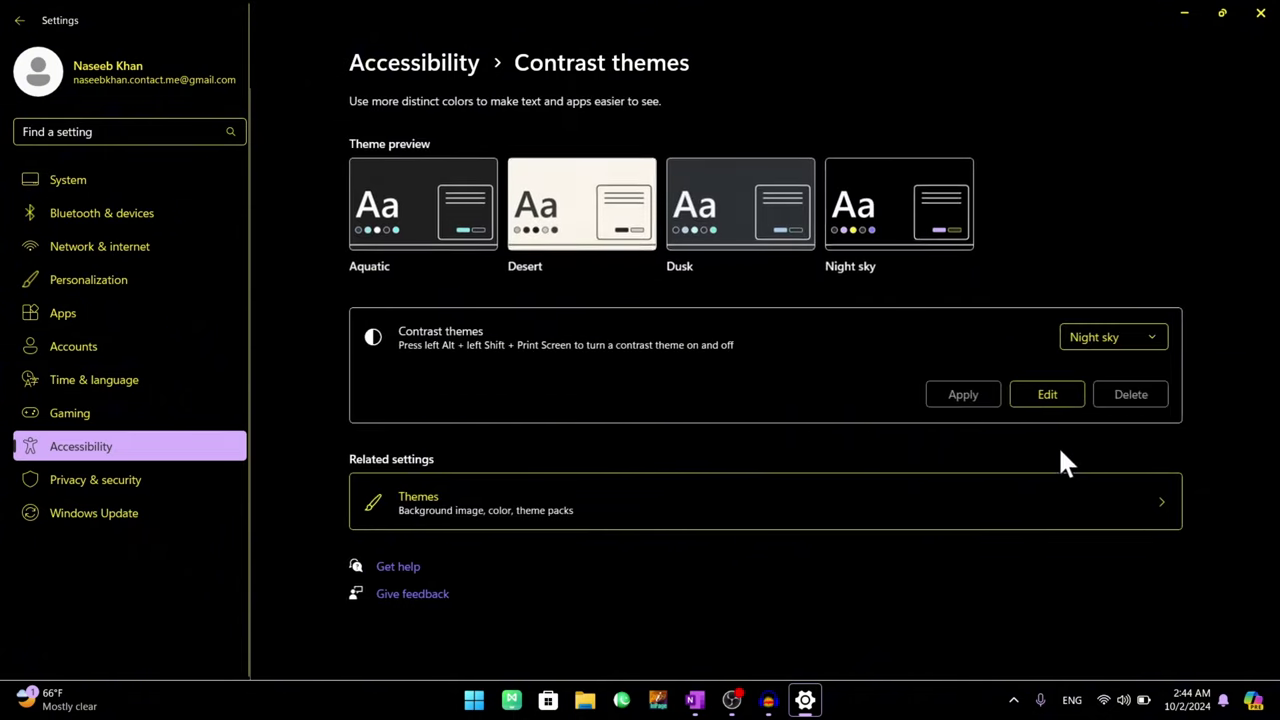
click(1110, 343)
click(1100, 212)
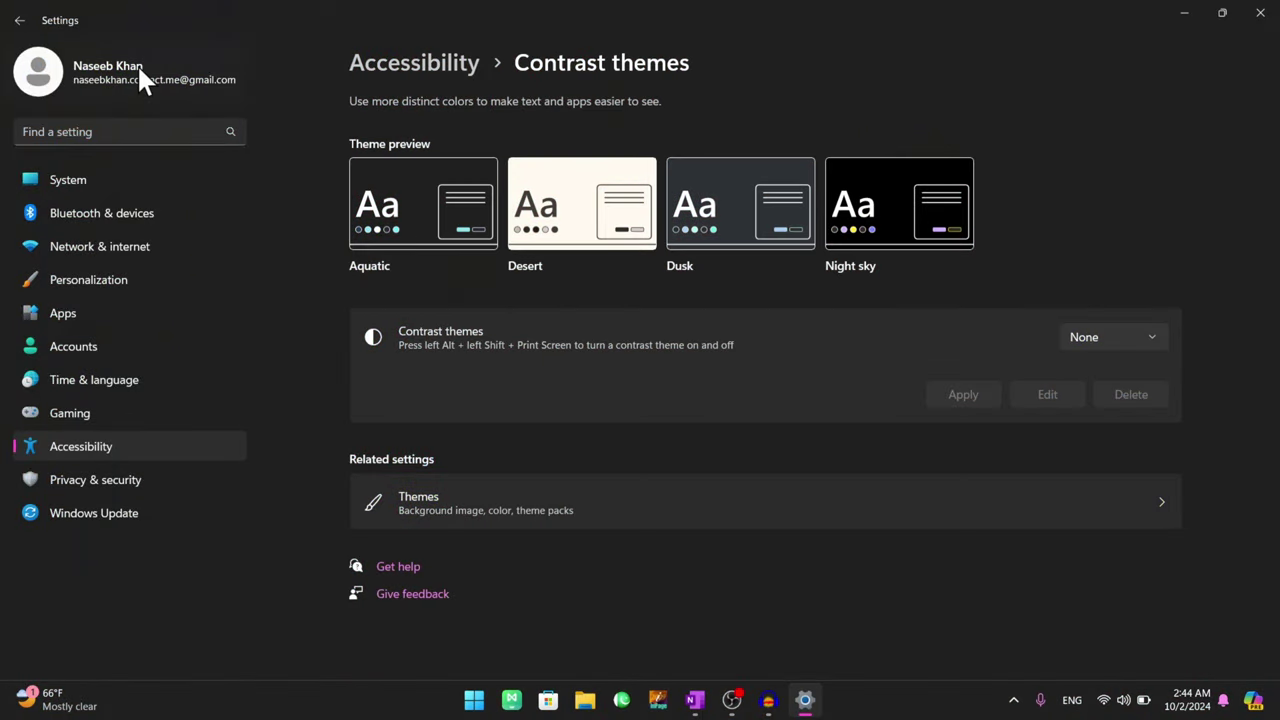
Step: Back on Background, create a custom vivid blue in the colour picker and confirm it
click(12, 22)
scroll(590, 412, down, 4)
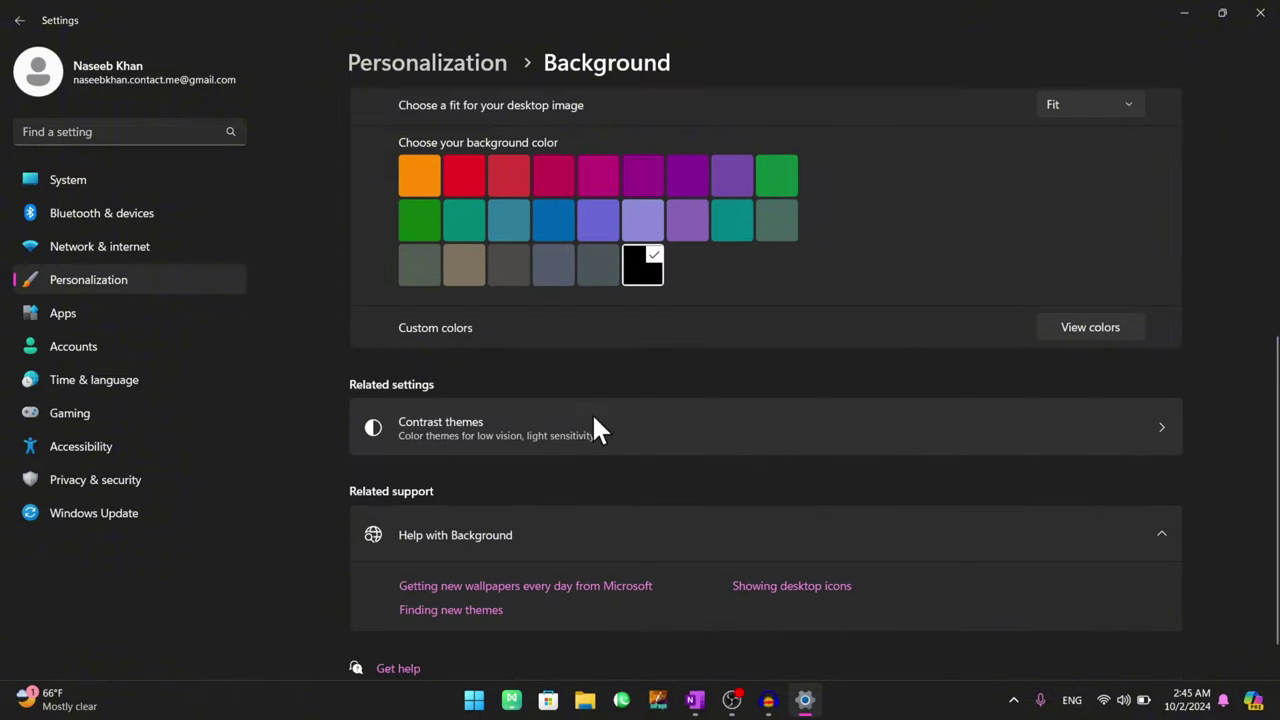
scroll(610, 396, up, 2)
scroll(665, 370, up, 2)
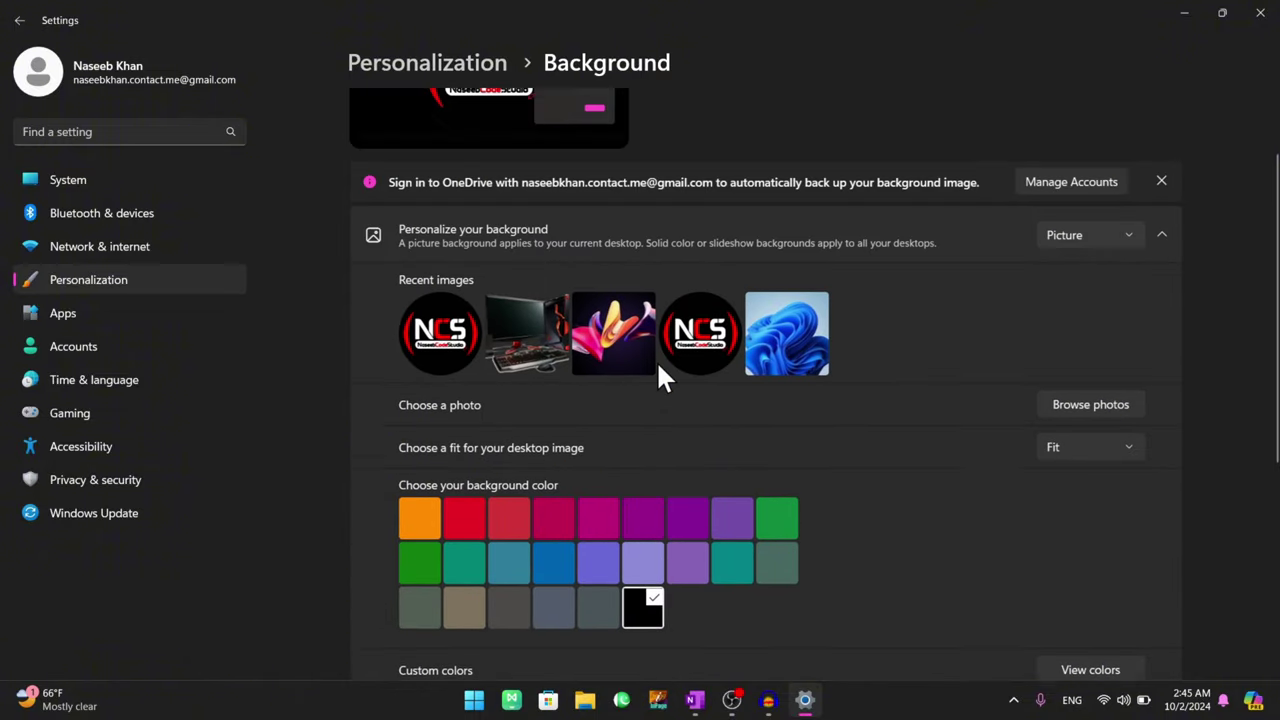
scroll(710, 430, down, 3)
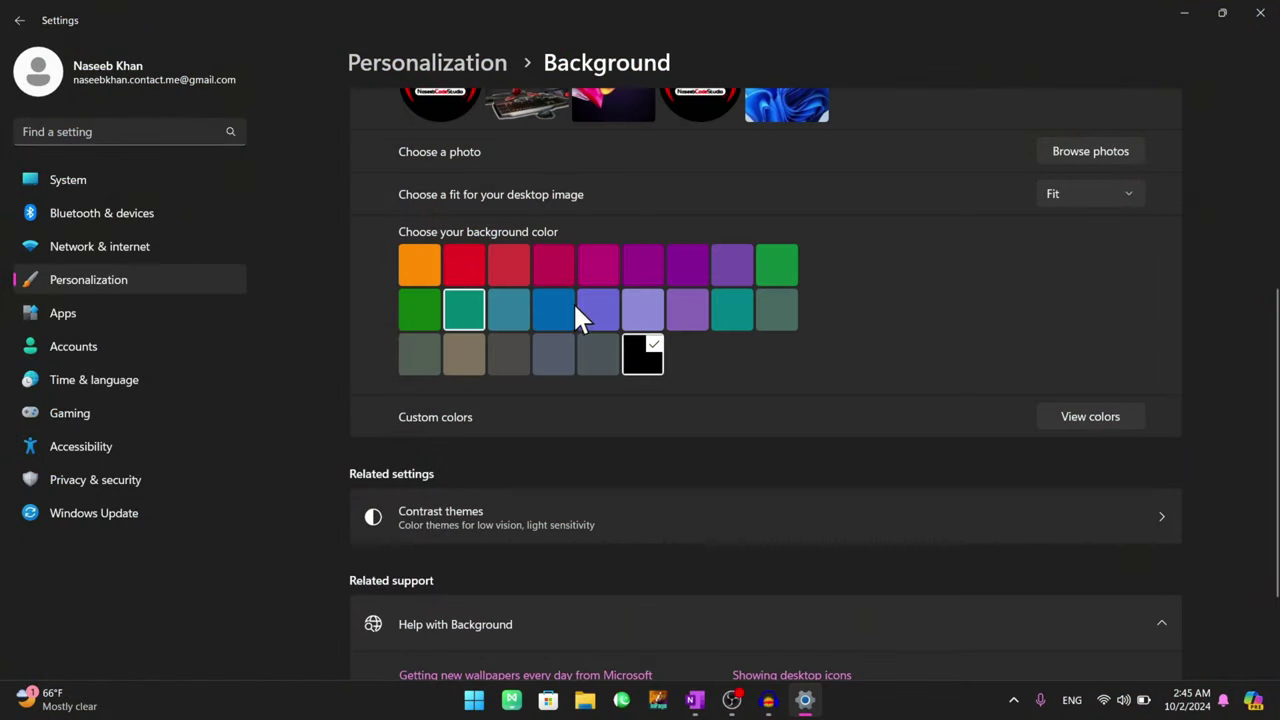
click(1068, 414)
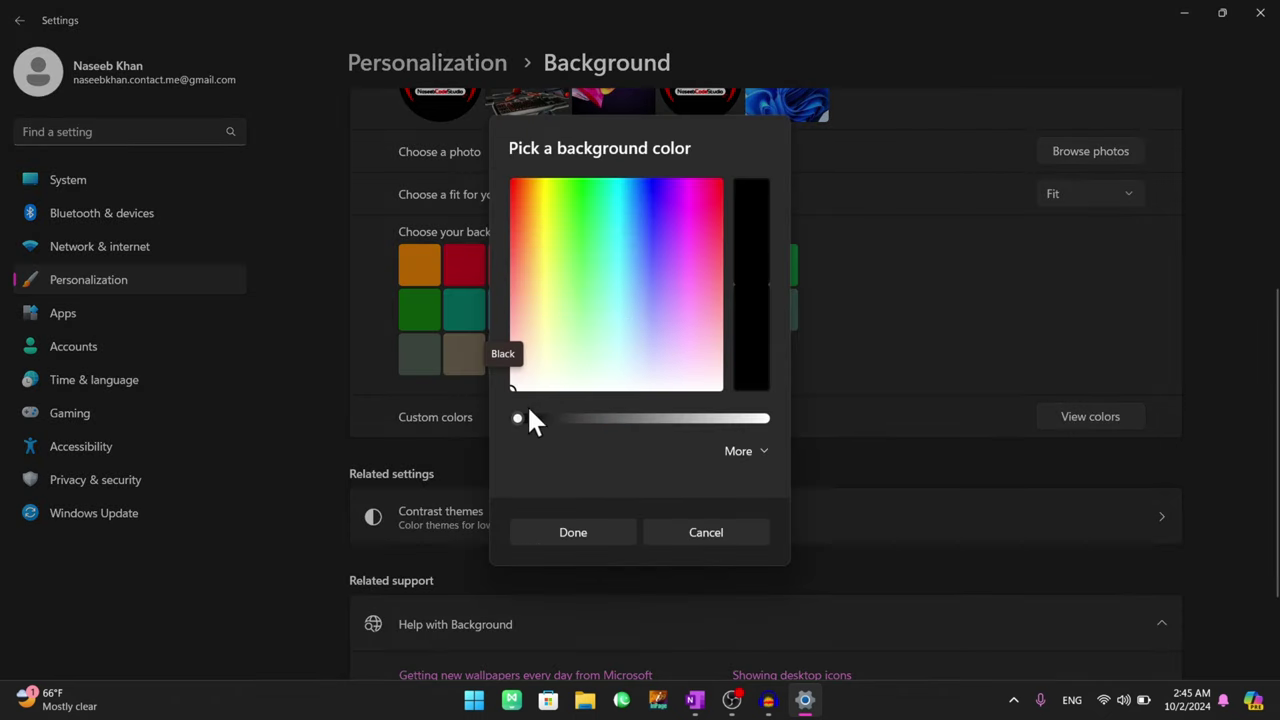
drag(549, 418, 534, 418)
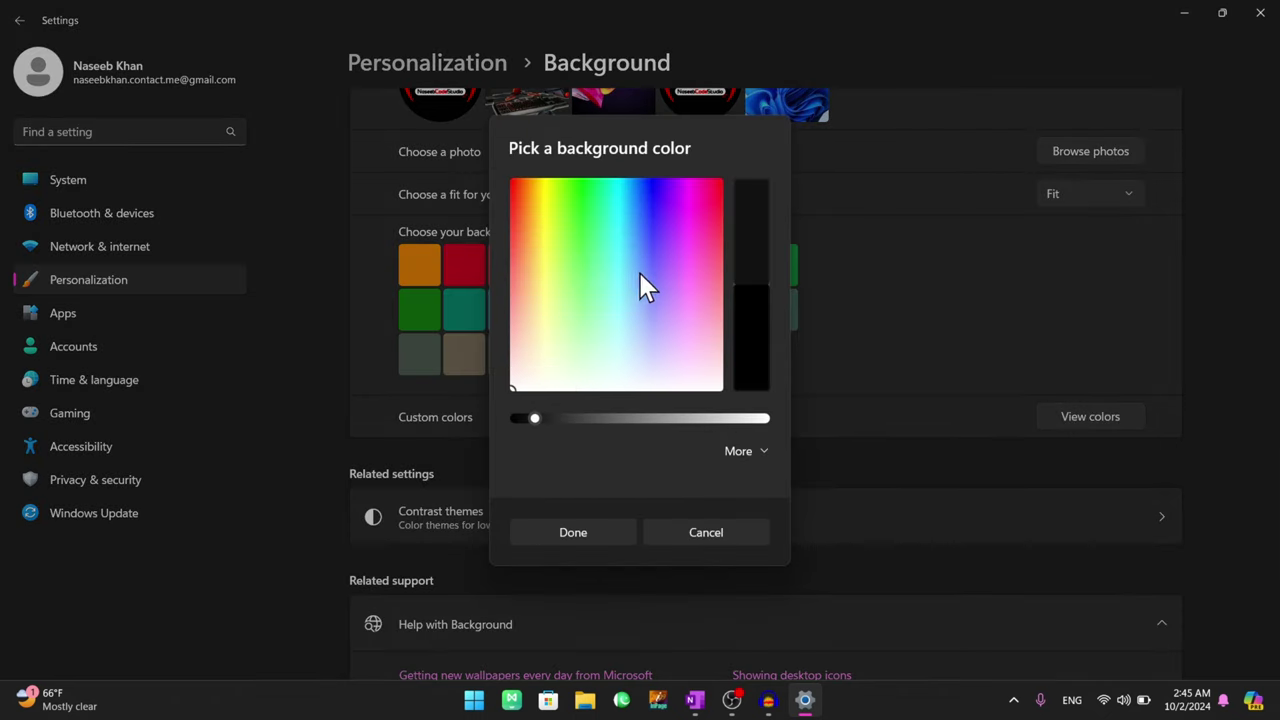
drag(640, 273, 655, 193)
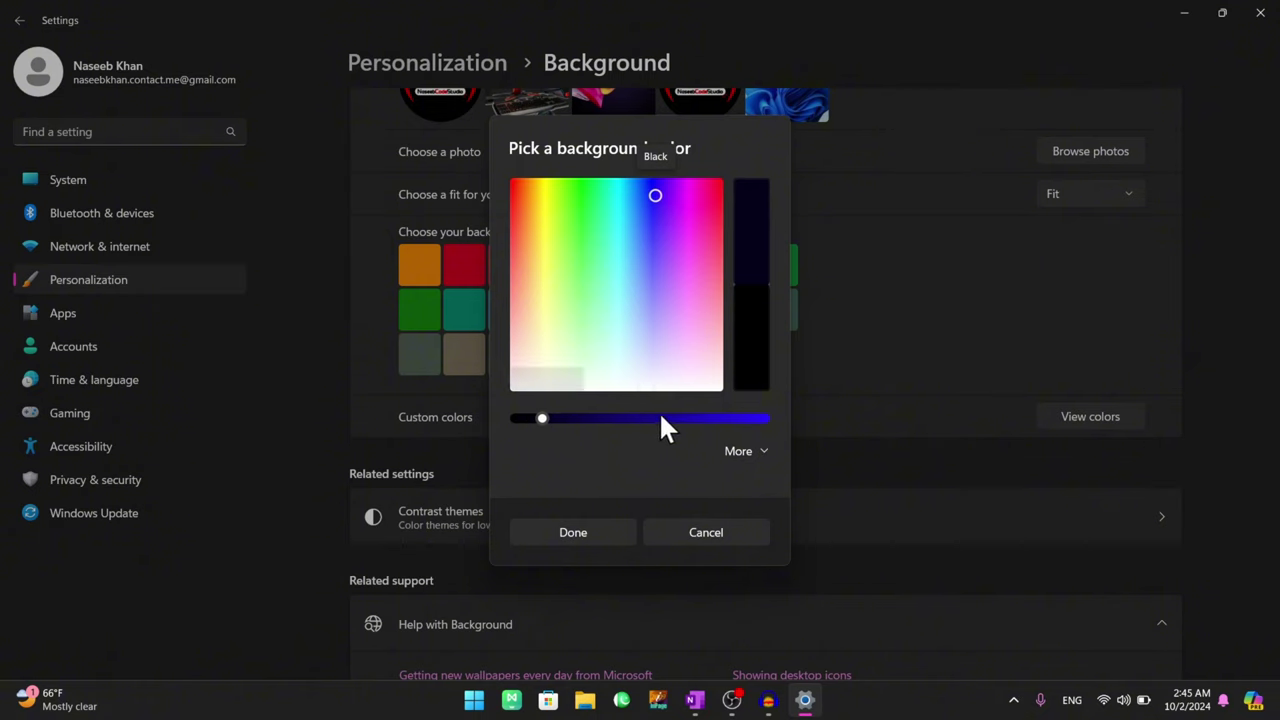
drag(659, 418, 725, 418)
click(573, 532)
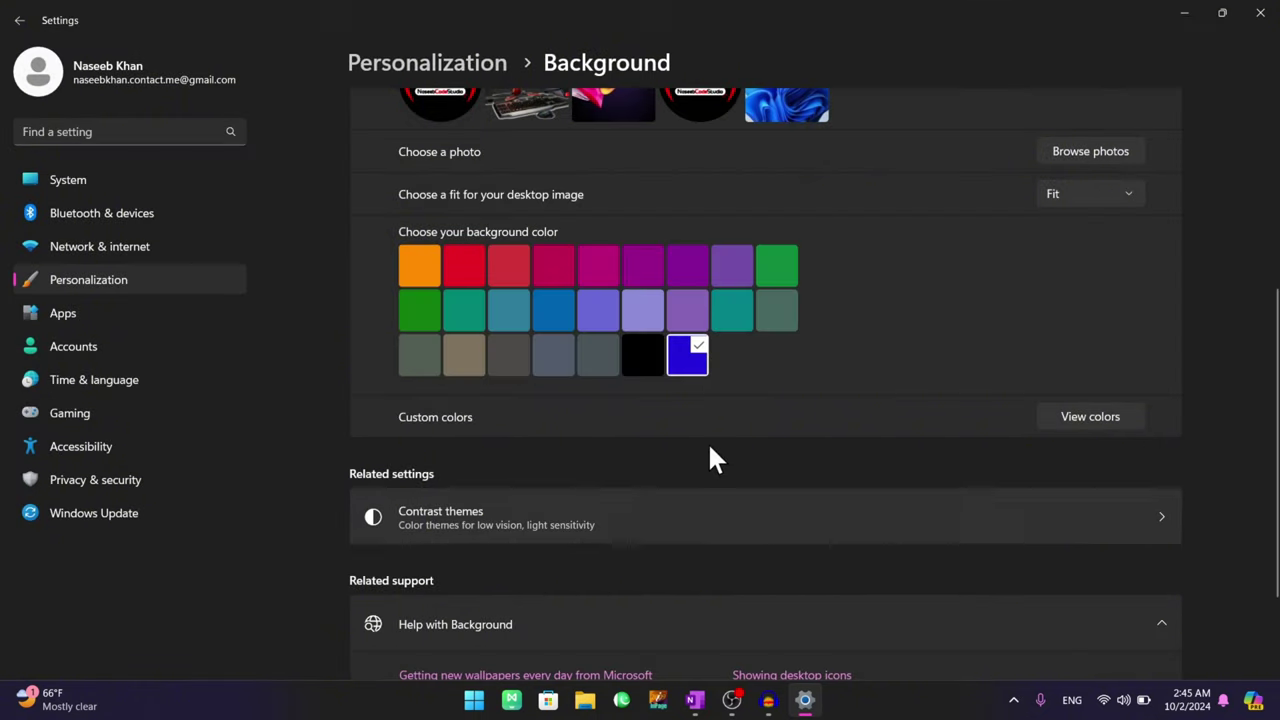
Step: Preview the blue desktop, switch the background colour to black, and return to Personalization
double_click(920, 14)
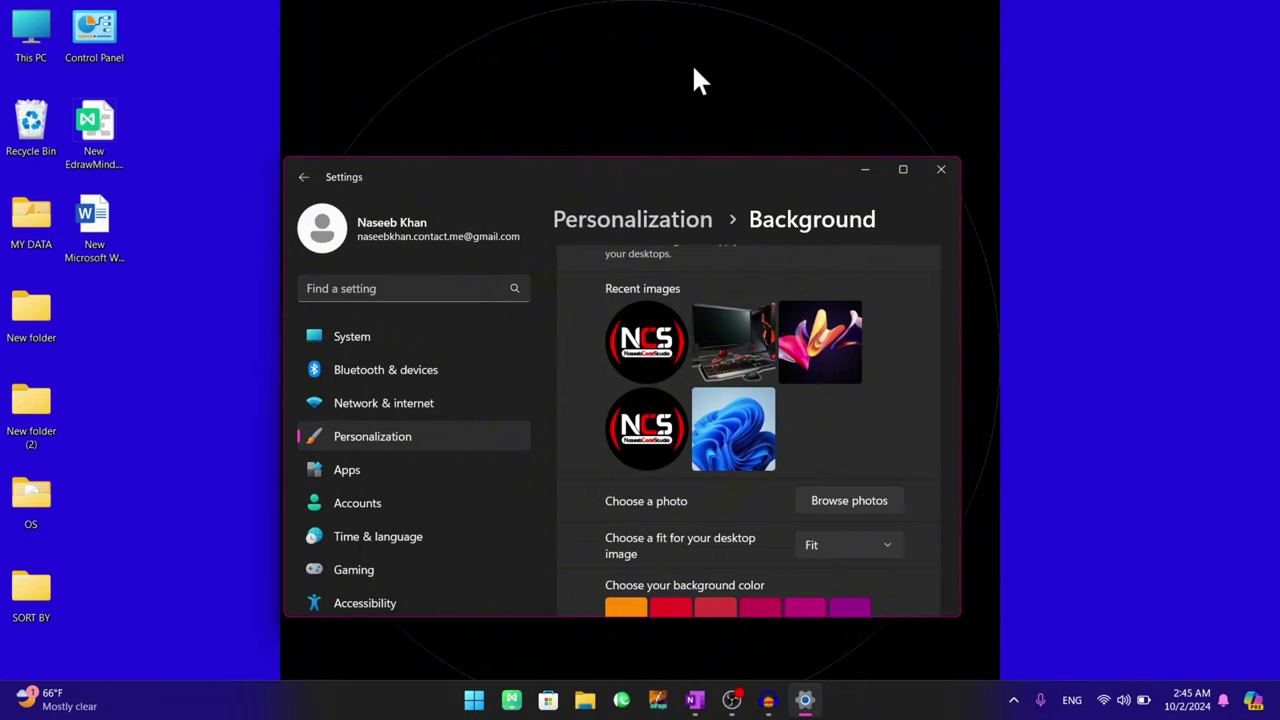
click(900, 170)
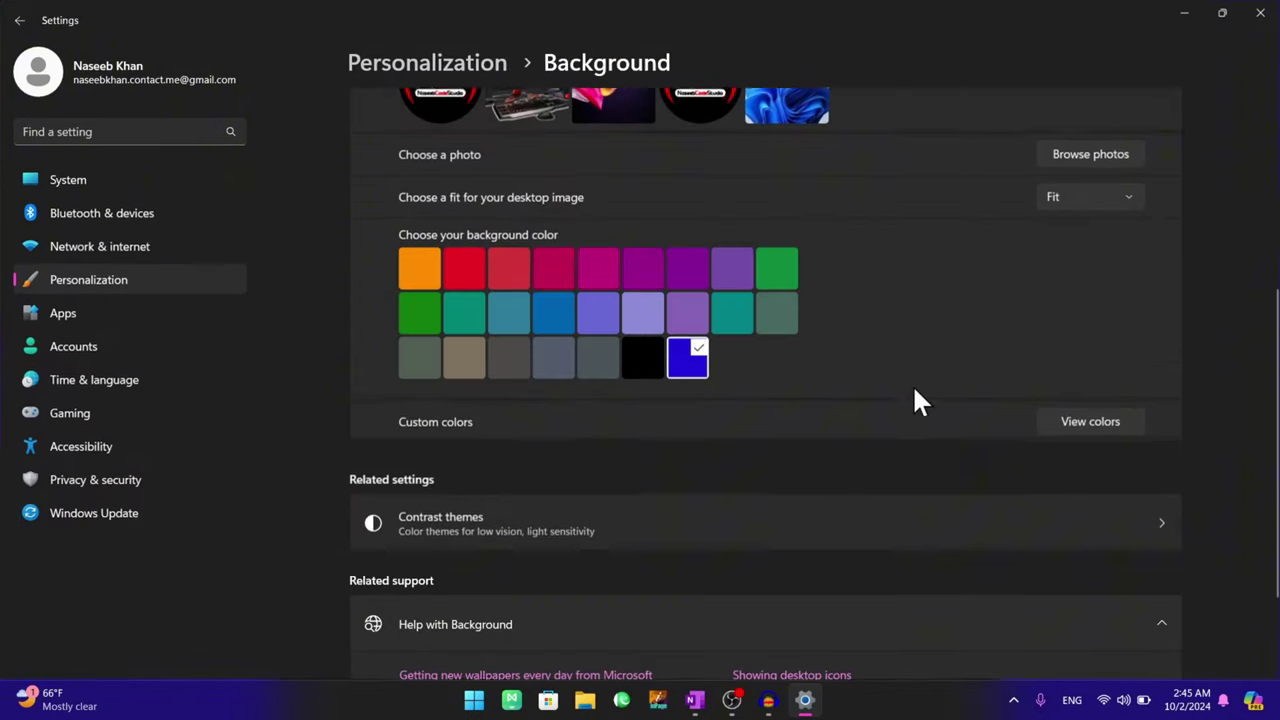
click(641, 355)
double_click(712, 3)
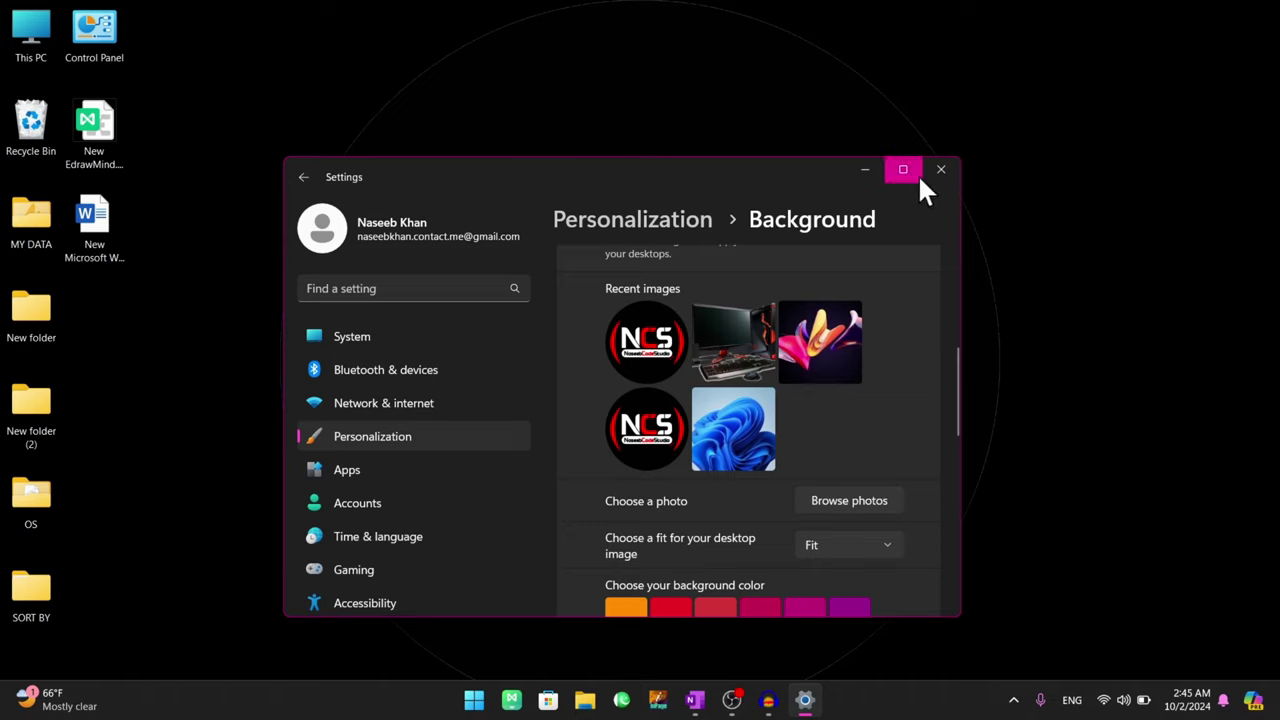
mouse_move(903, 172)
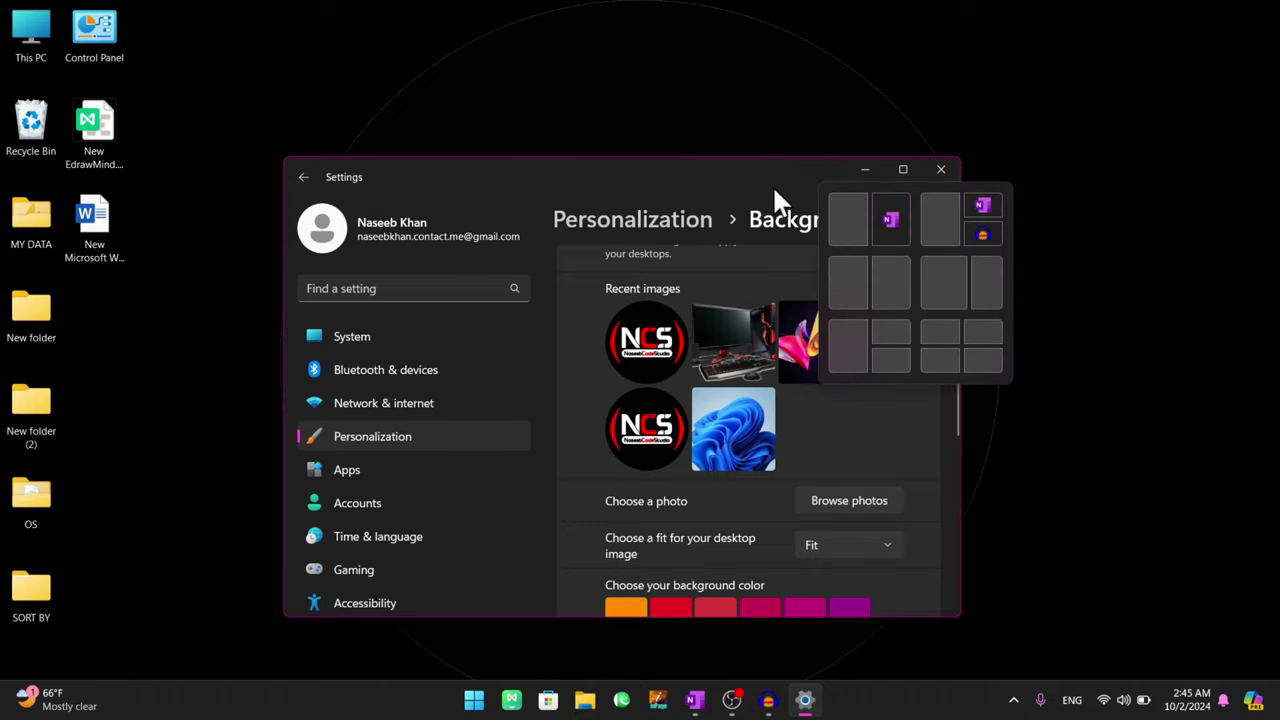
click(305, 177)
click(903, 172)
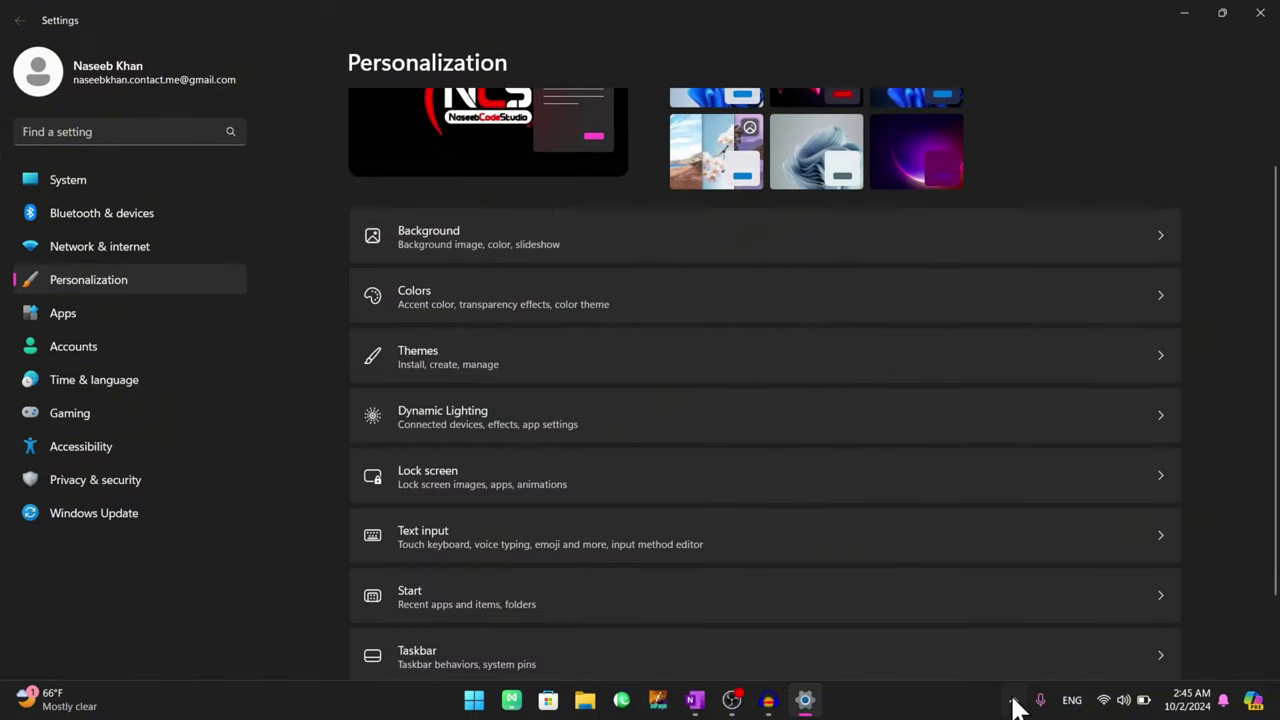
Step: Check the tray and Quick Settings, then go to the Colors page
click(1014, 701)
click(1014, 701)
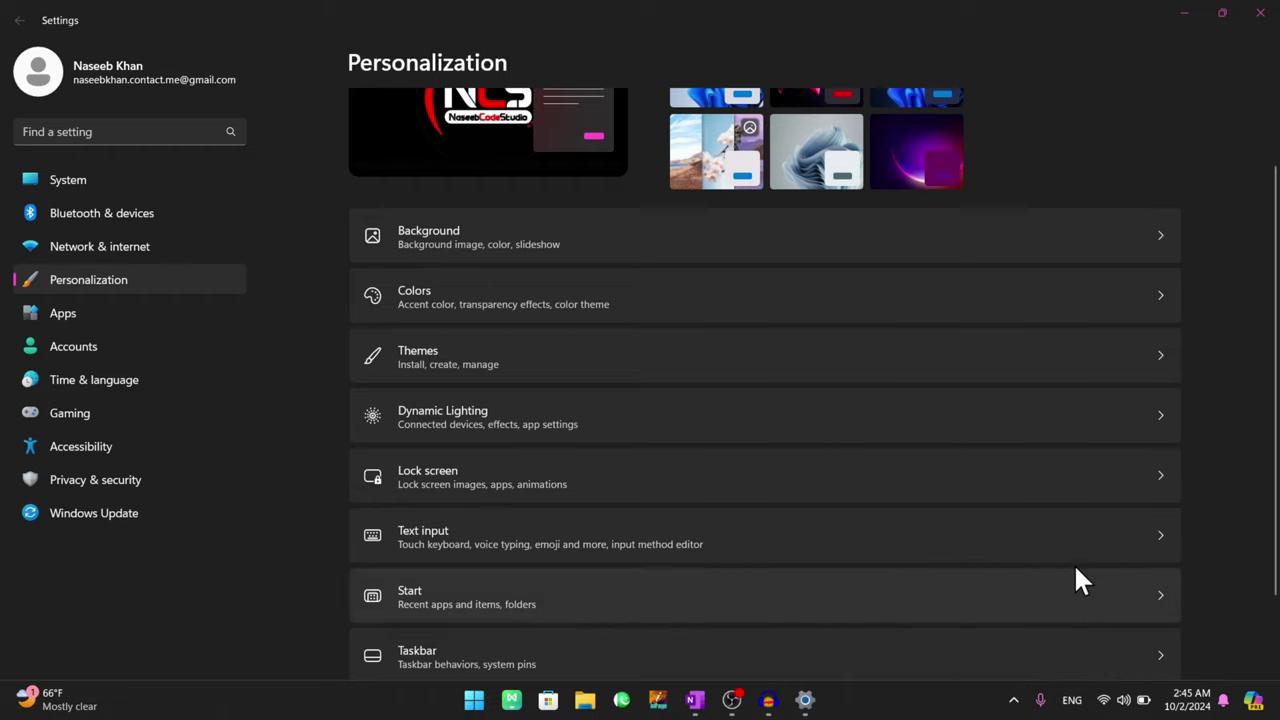
click(1122, 700)
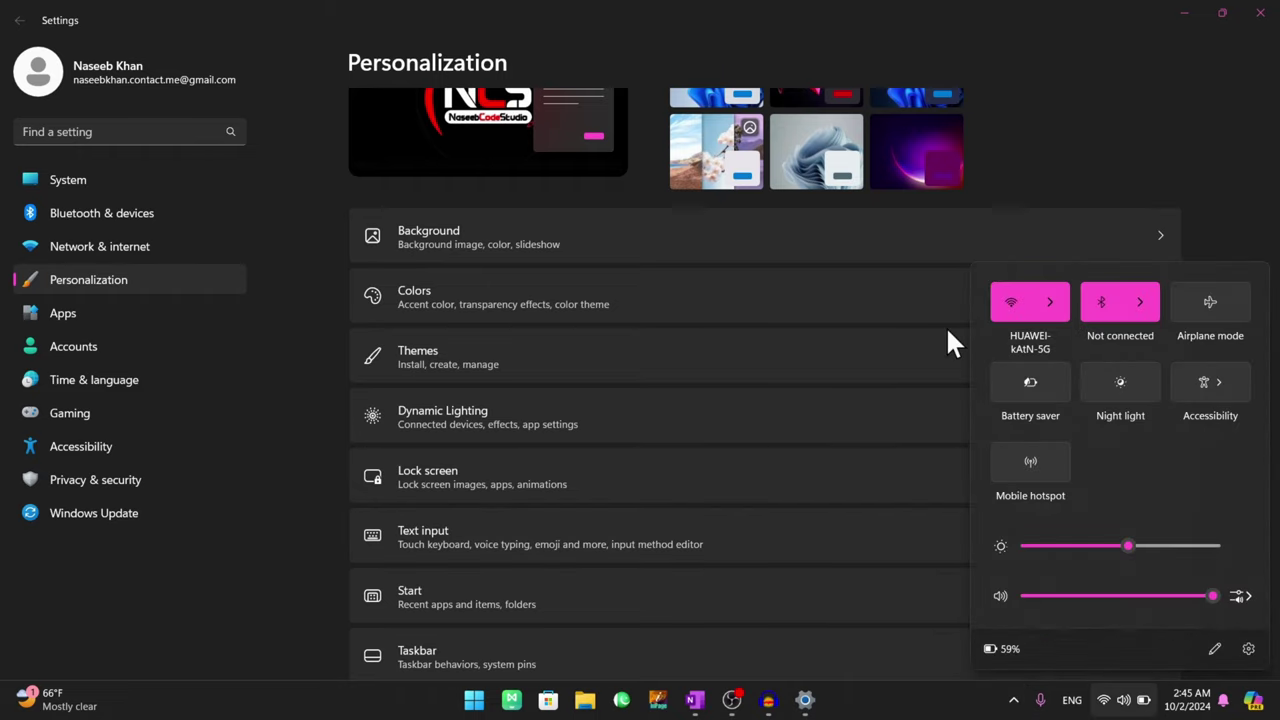
click(484, 292)
click(484, 292)
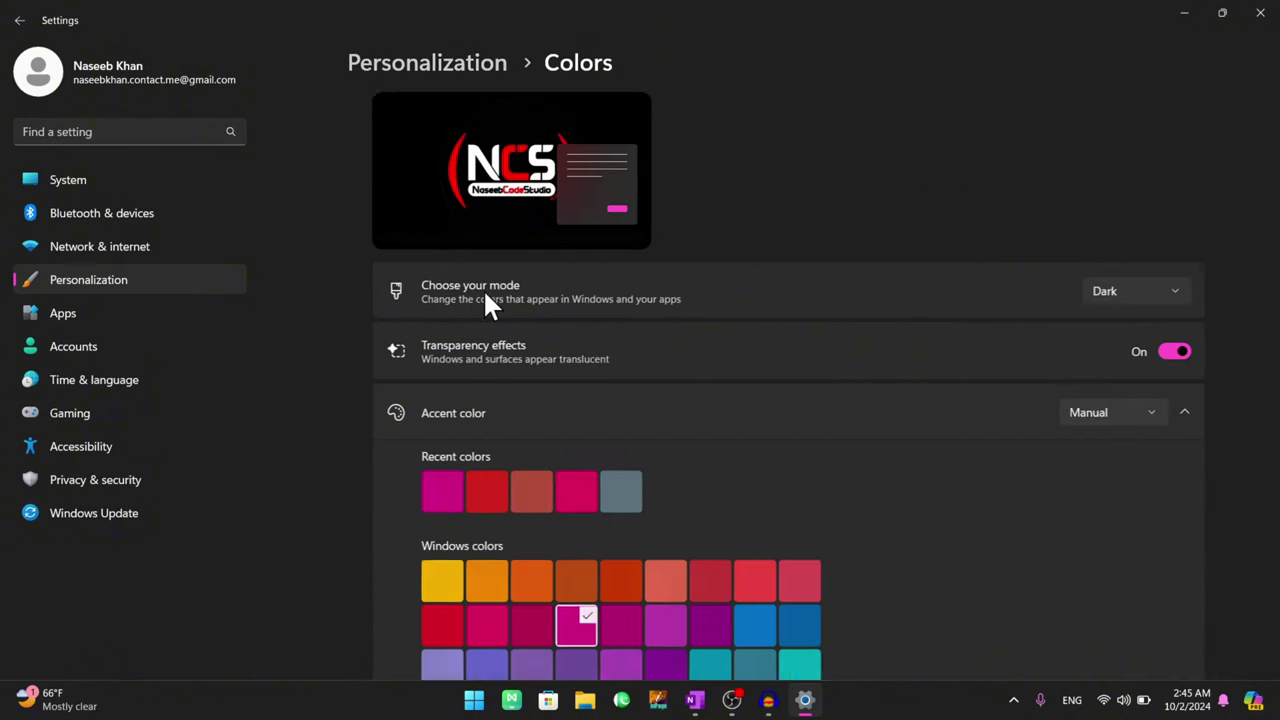
scroll(485, 300, down, 2)
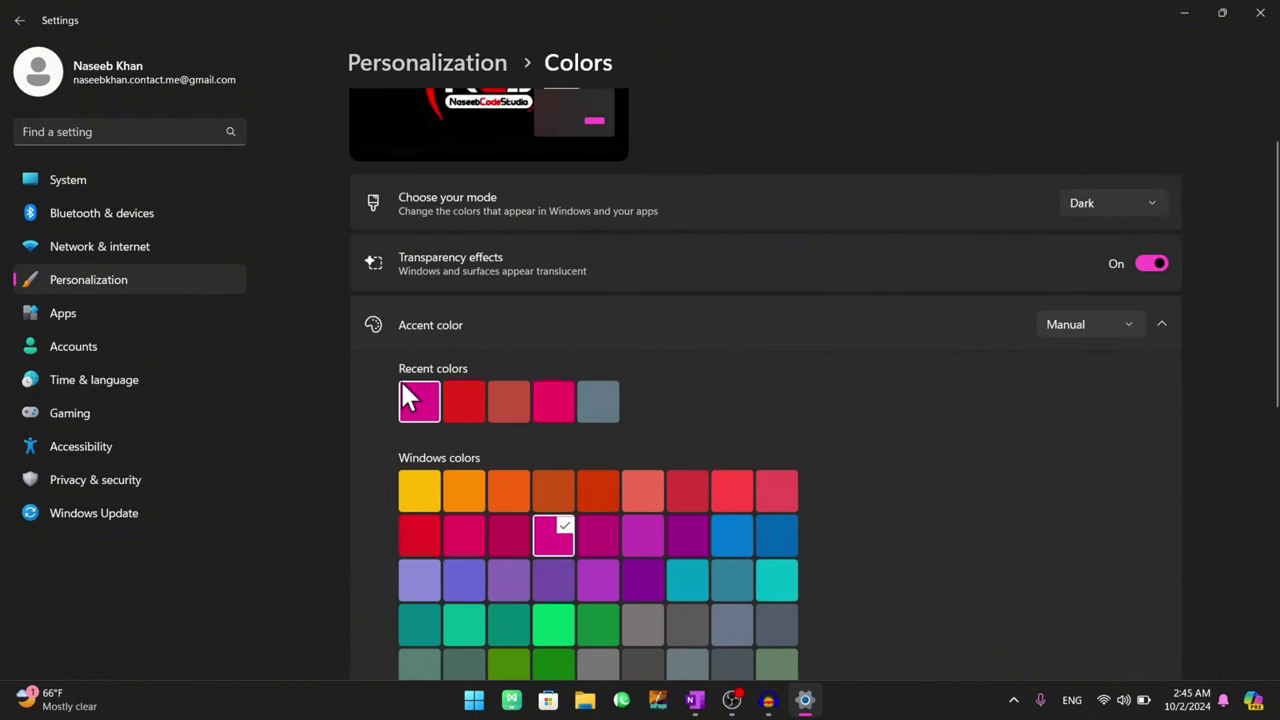
Step: Try red and grey recent accents, ending with crimson previewed in Quick Settings
click(460, 408)
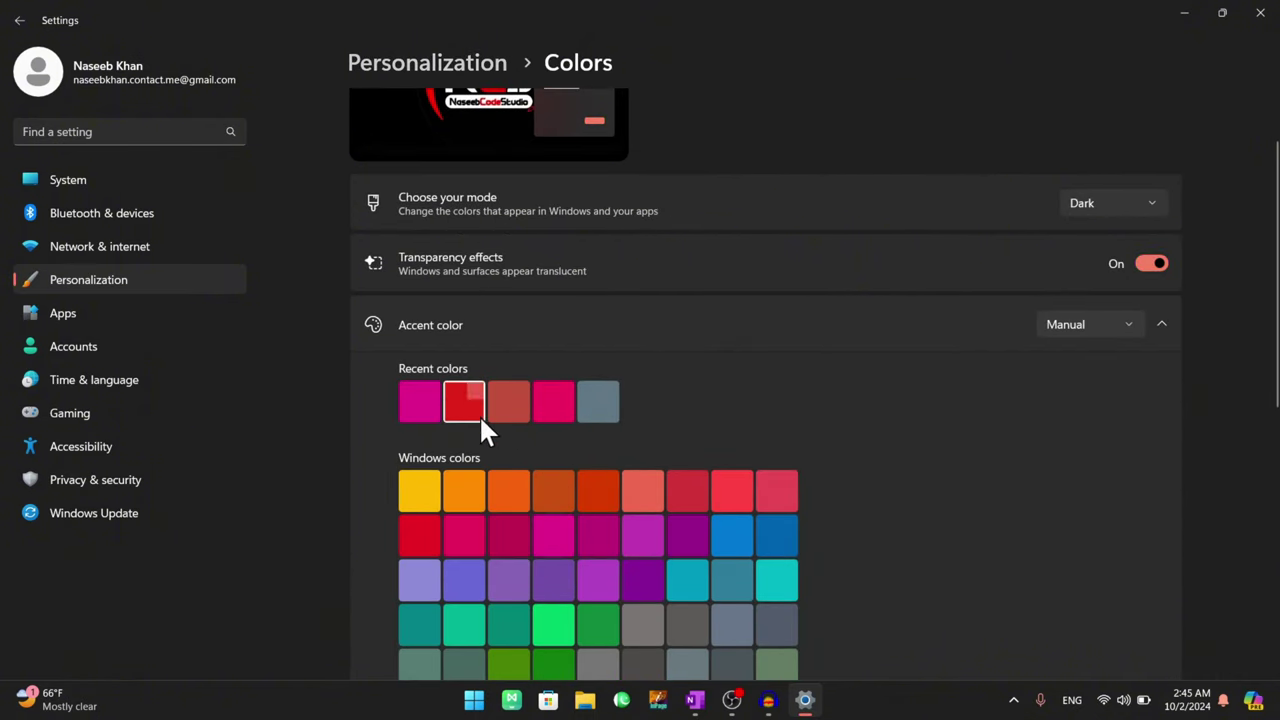
click(1118, 698)
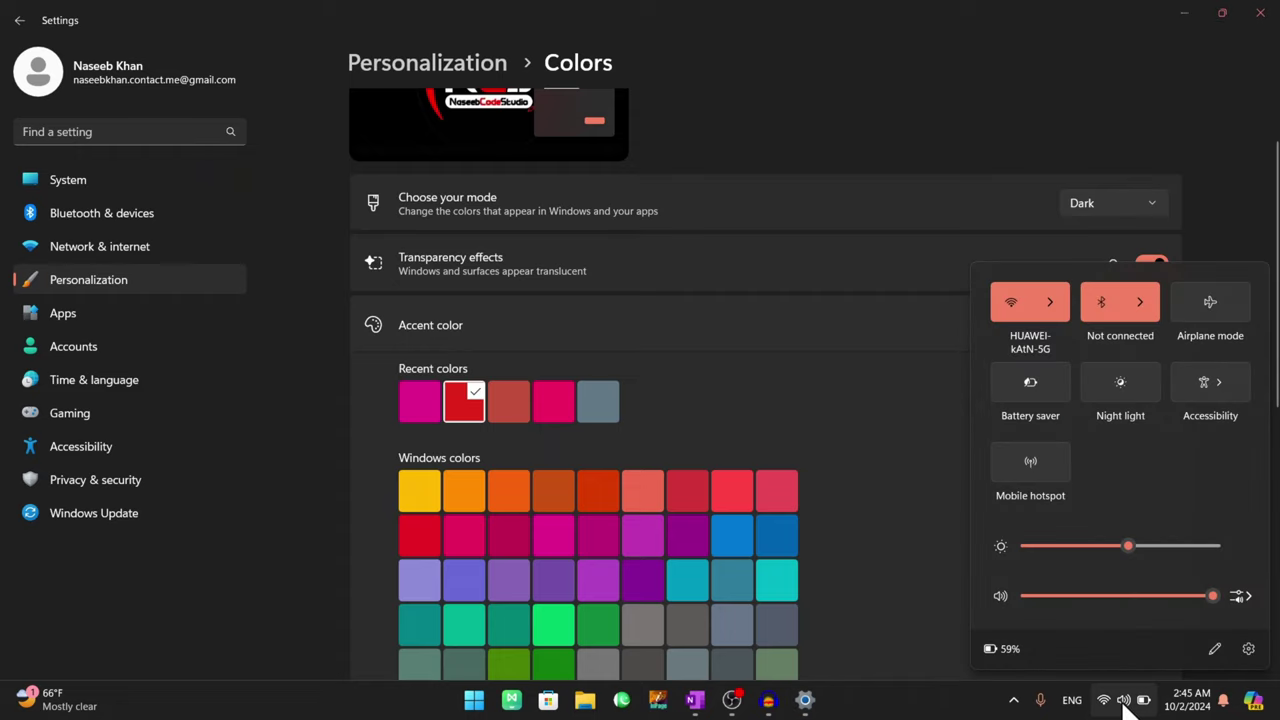
click(597, 402)
click(1125, 700)
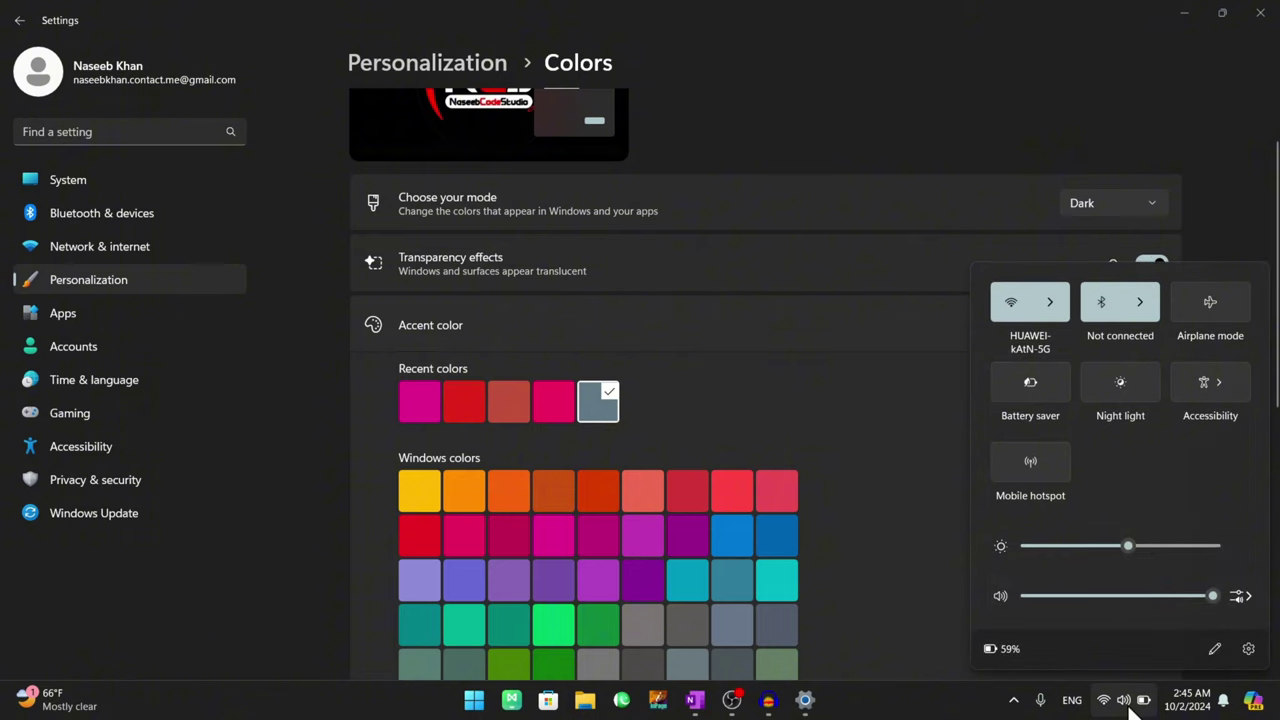
click(672, 500)
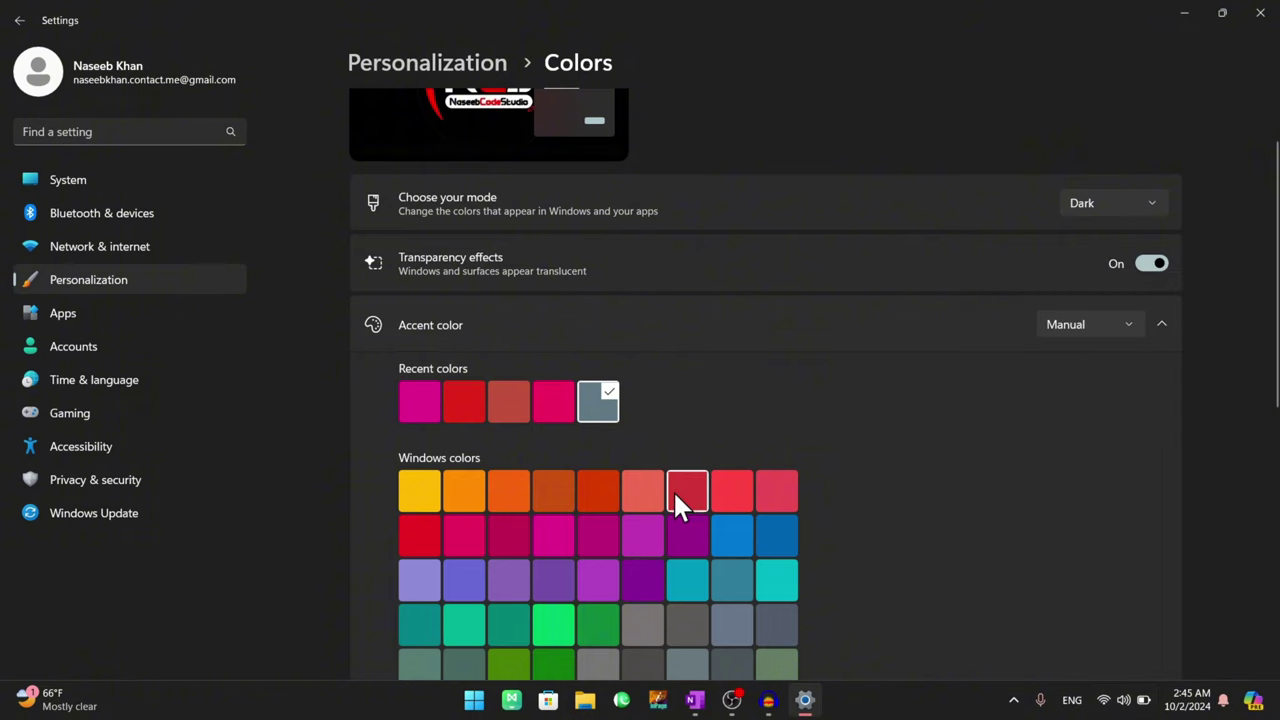
click(1105, 700)
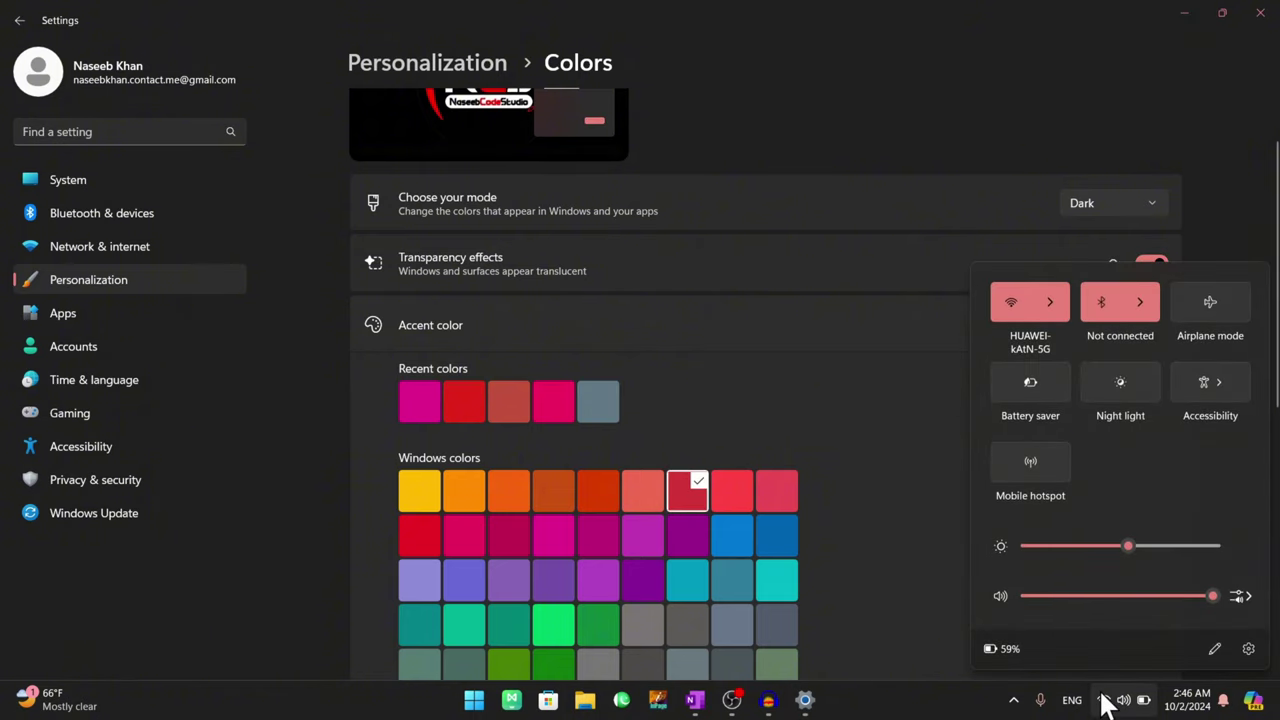
click(750, 426)
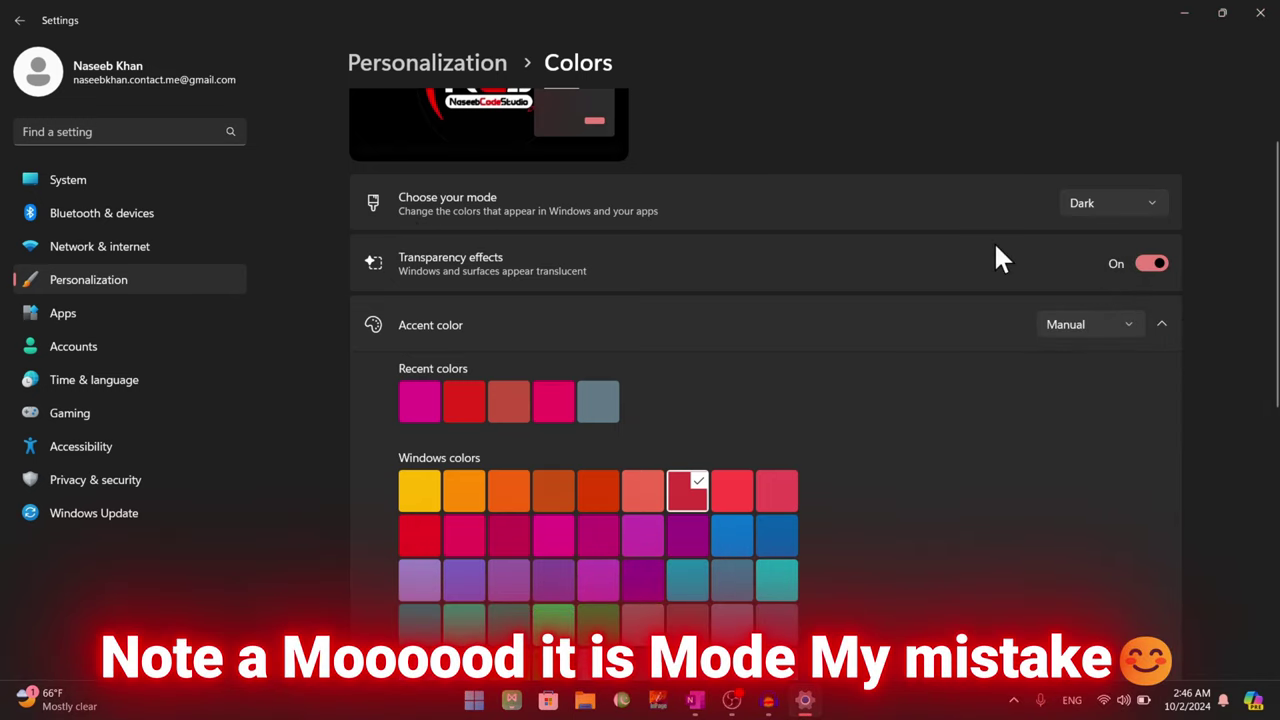
click(1084, 205)
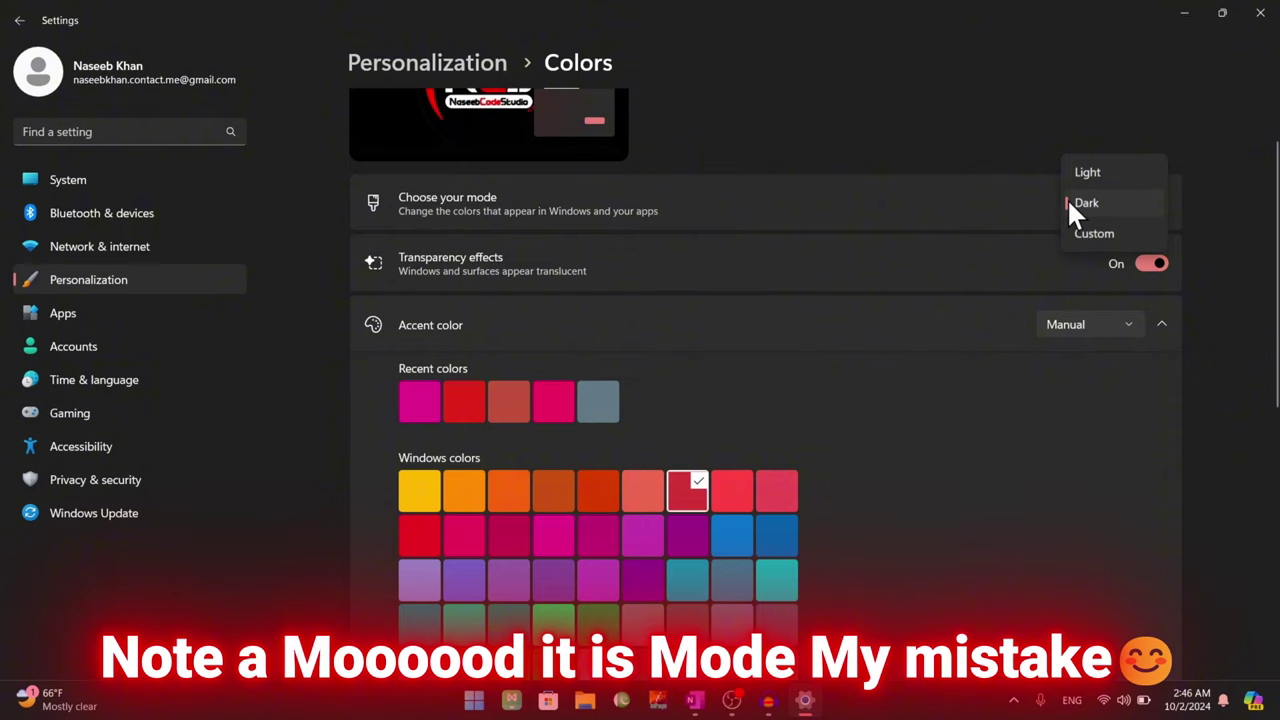
click(1080, 172)
click(1095, 214)
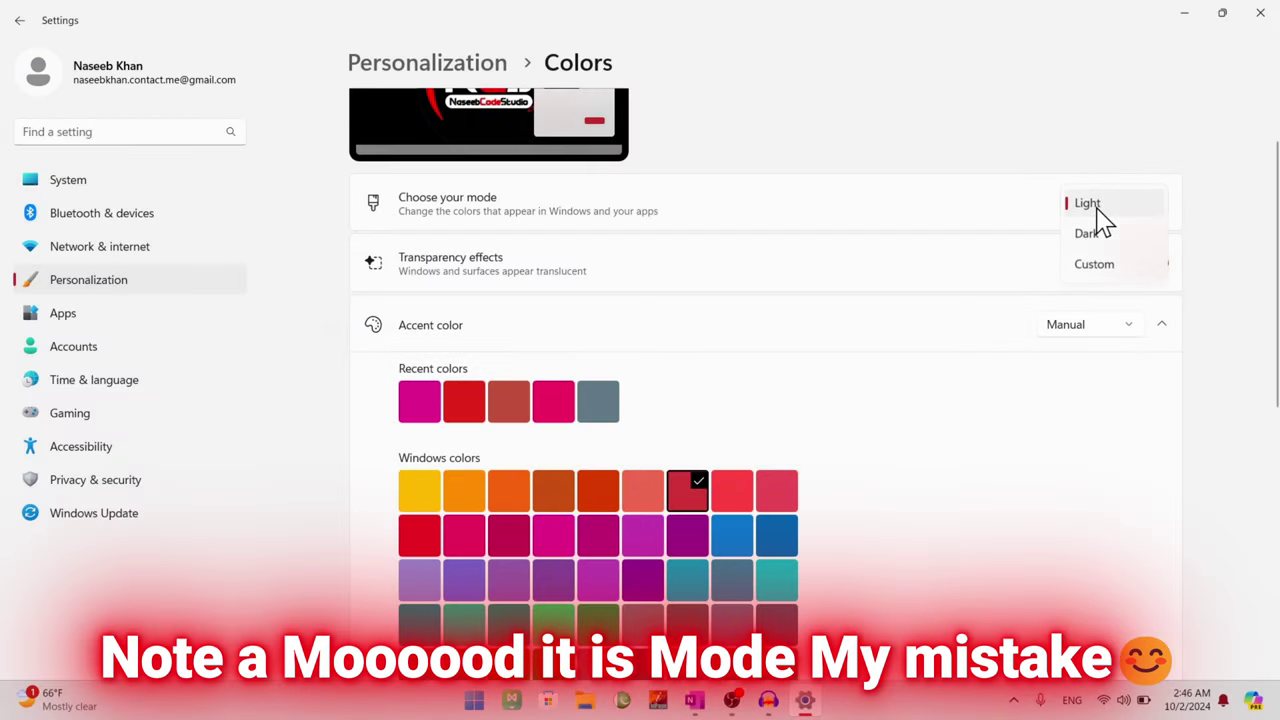
click(1105, 230)
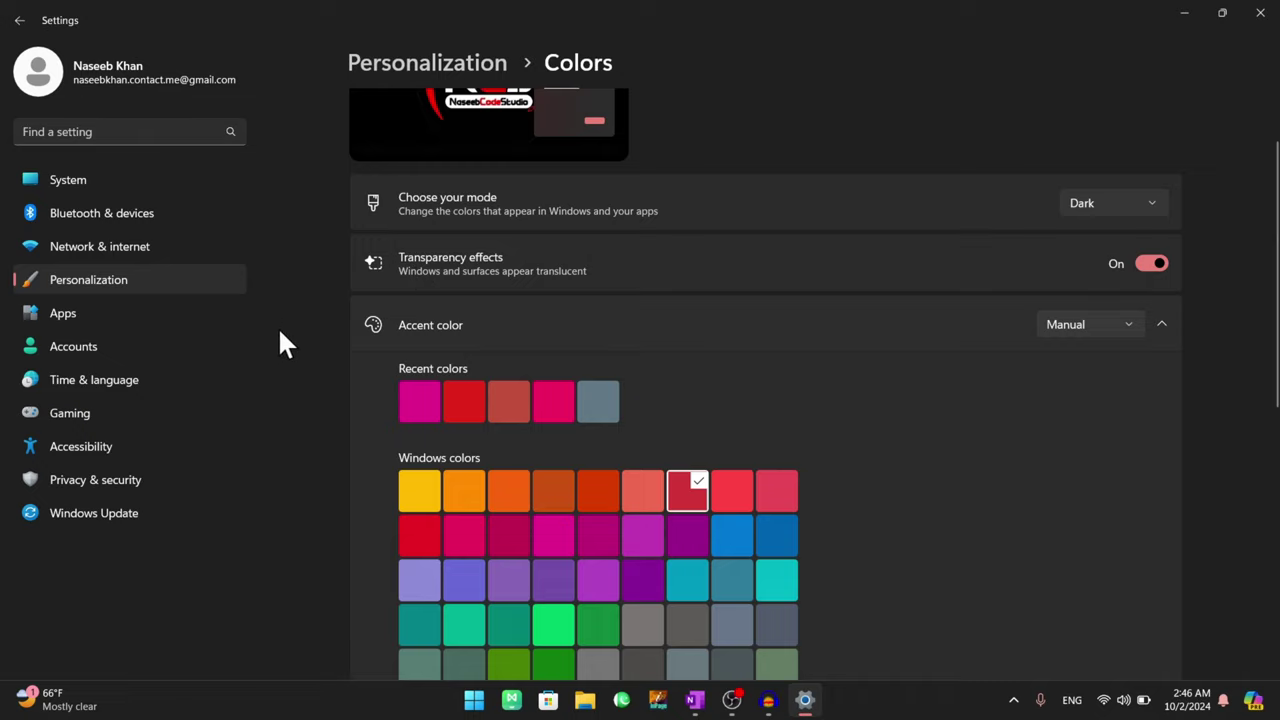
click(1151, 263)
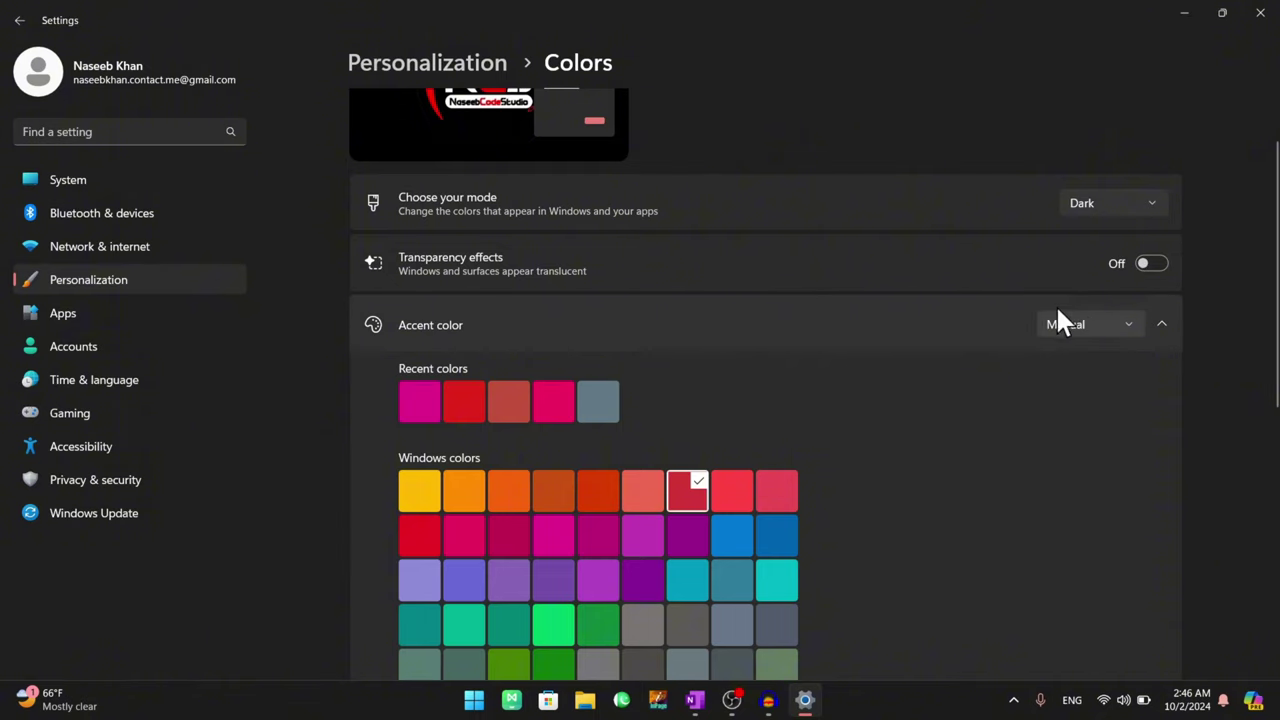
click(1147, 266)
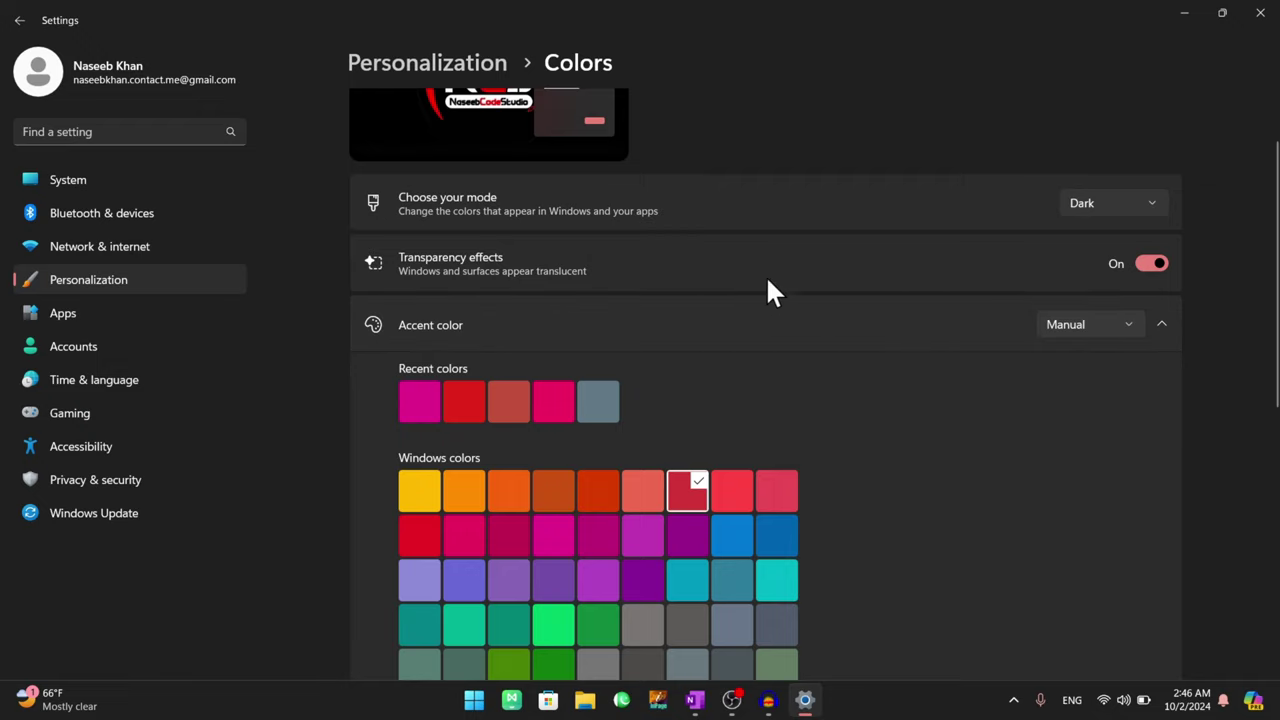
scroll(789, 368, down, 1)
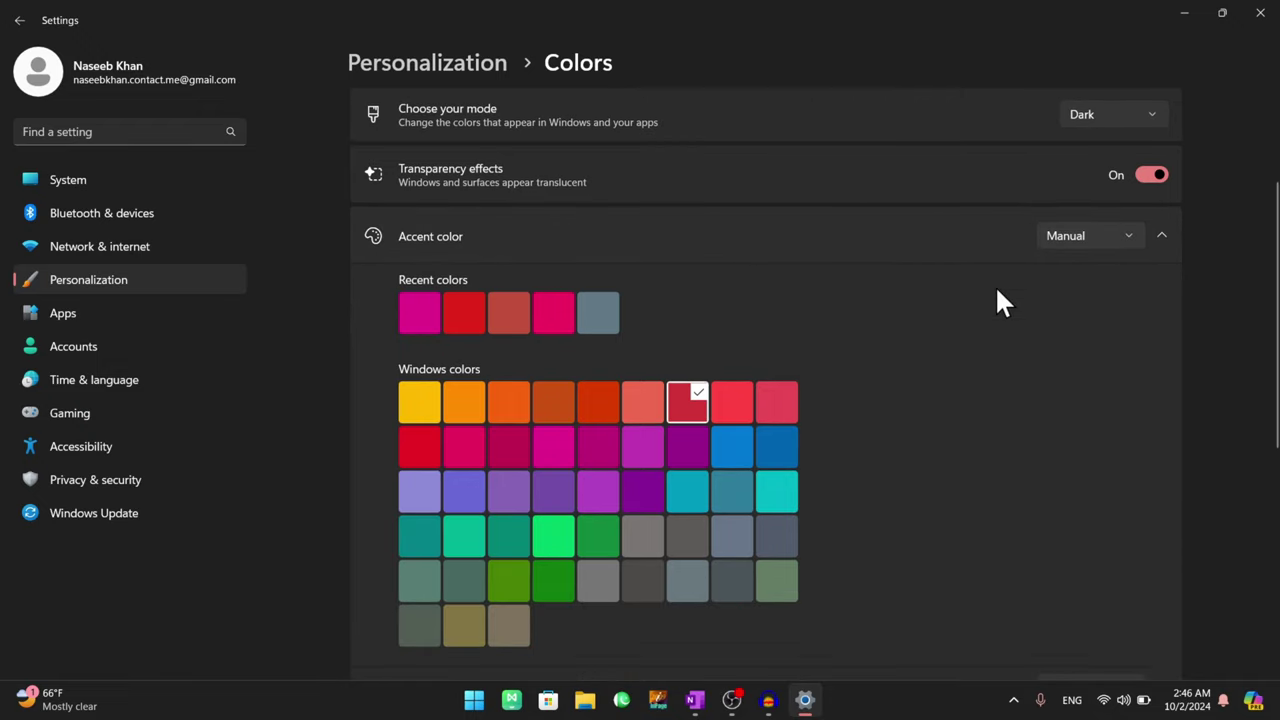
click(1118, 700)
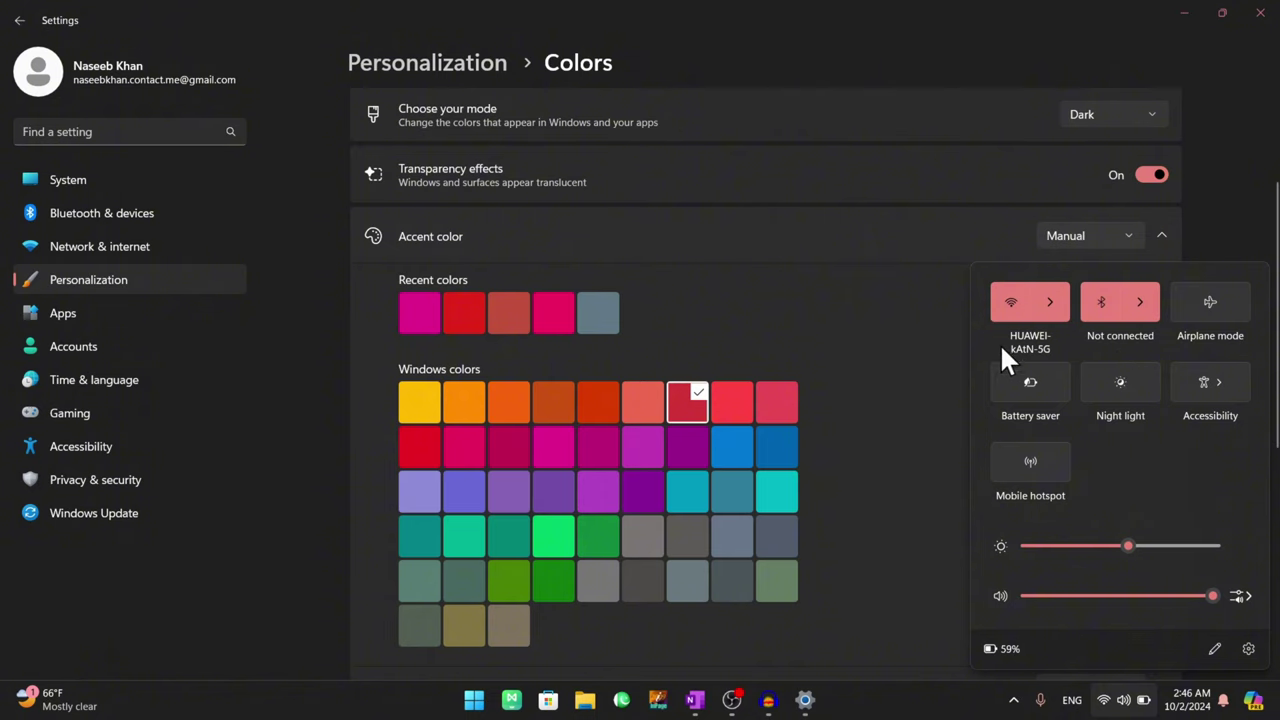
scroll(672, 501, down, 2)
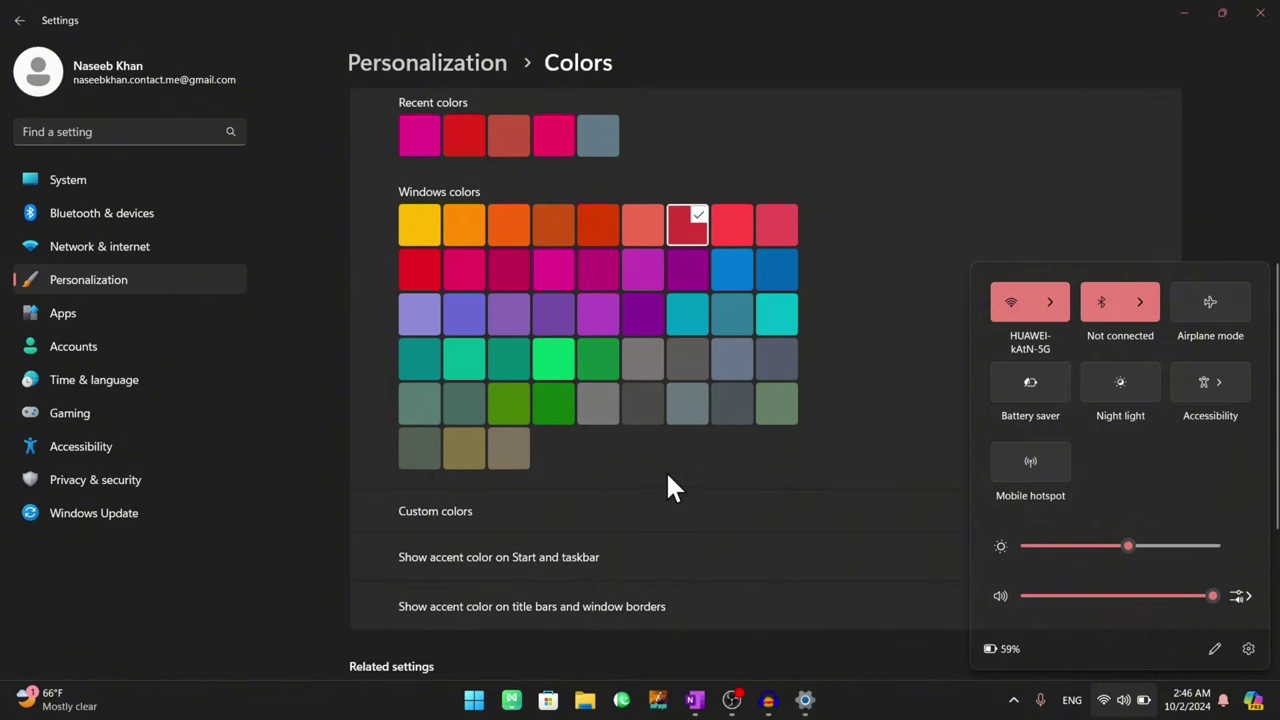
Step: Turn on accent colour on Start and taskbar and preview it in Quick Settings and Start
click(662, 470)
scroll(664, 476, down, 1)
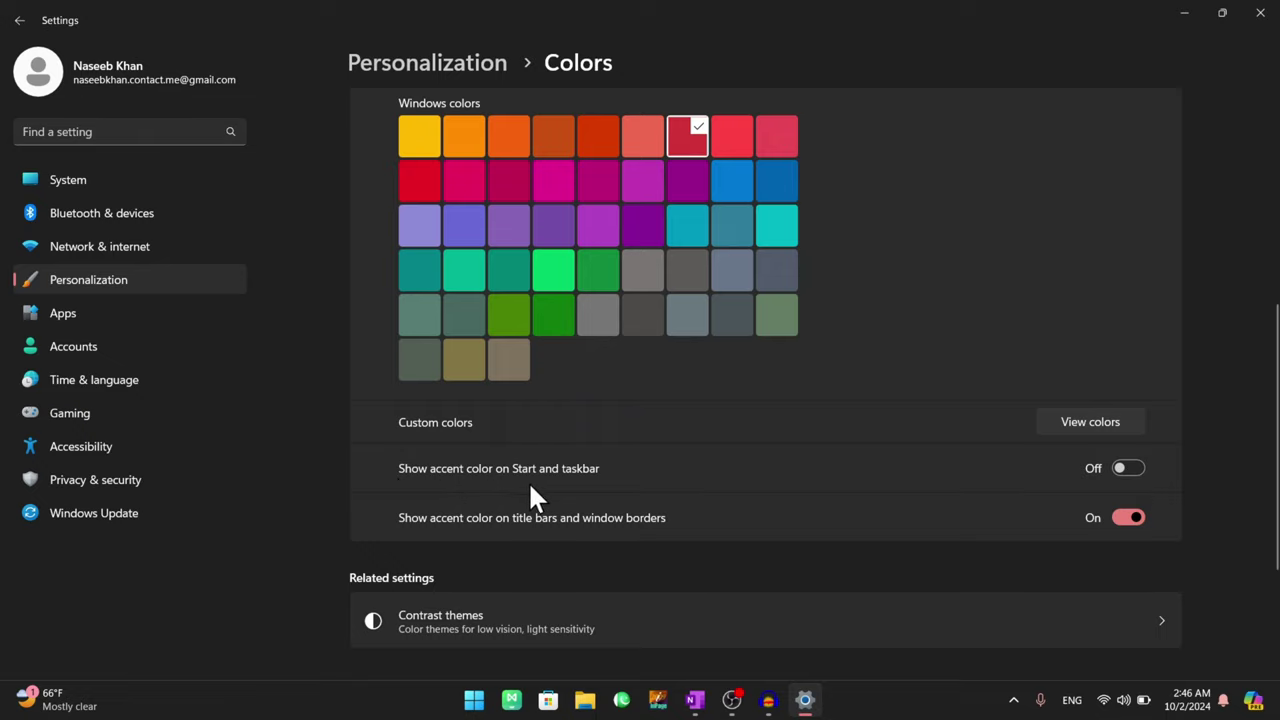
click(1125, 470)
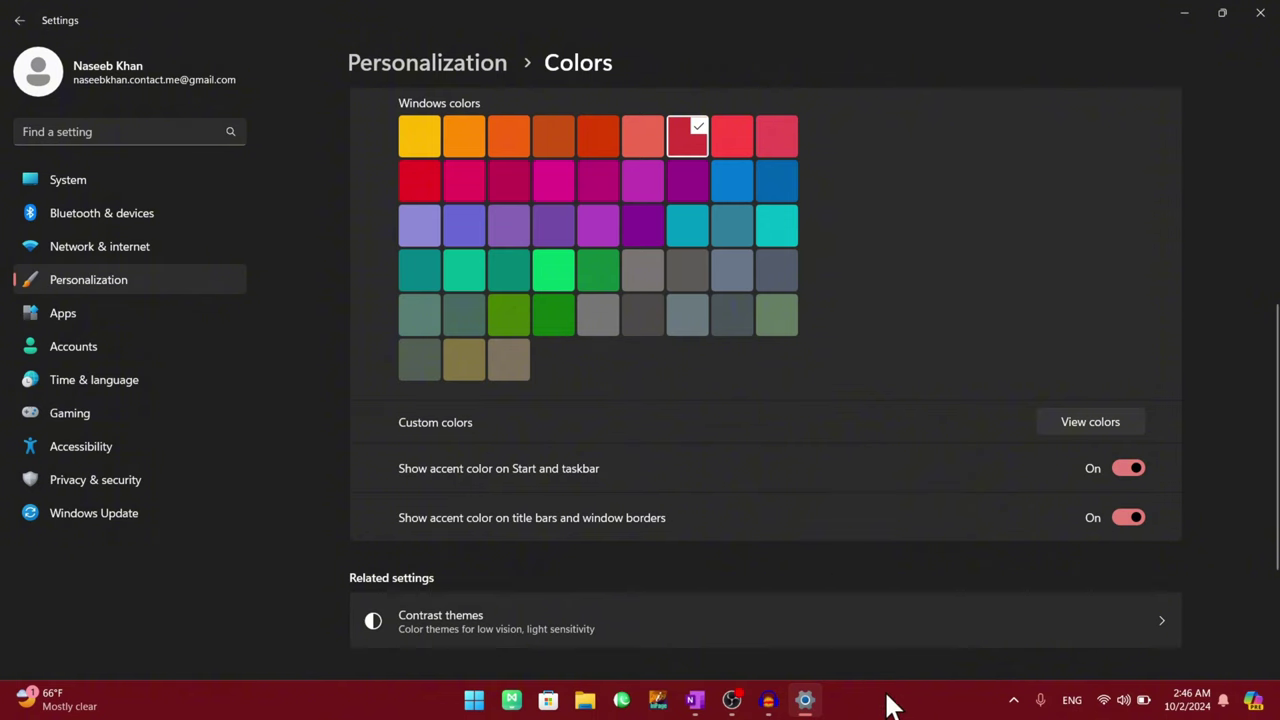
click(1121, 700)
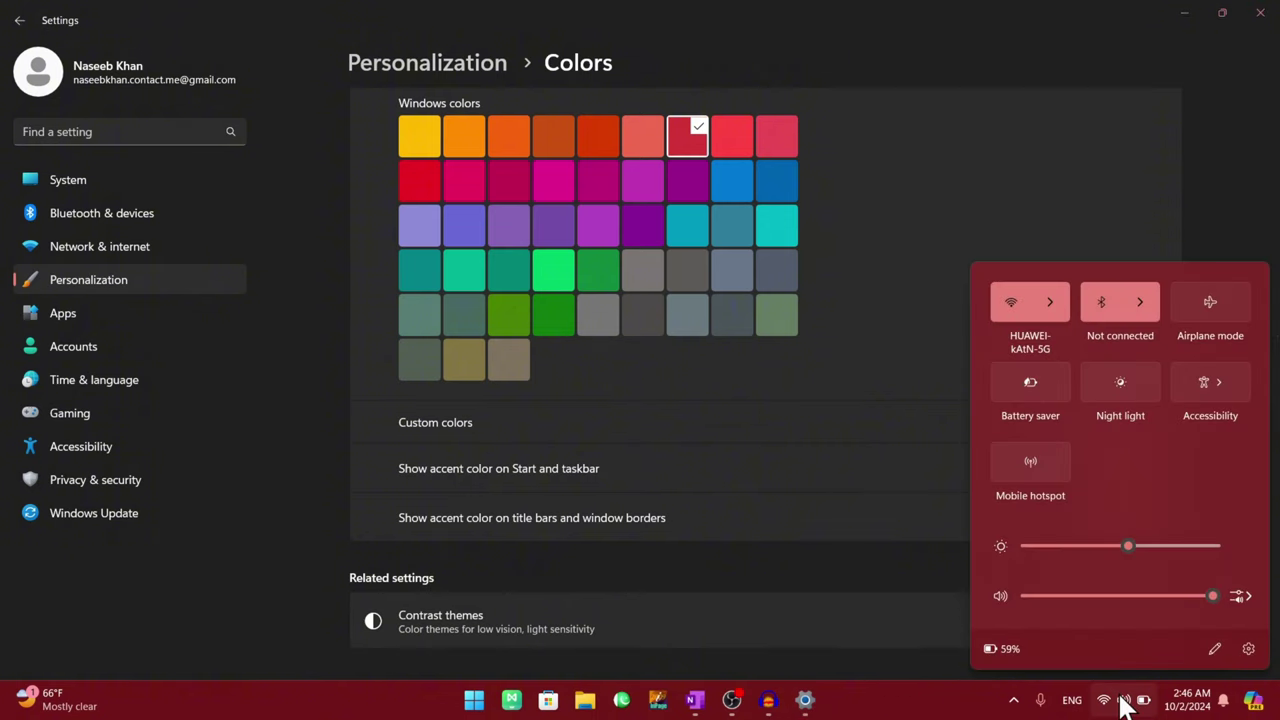
click(1121, 700)
click(474, 700)
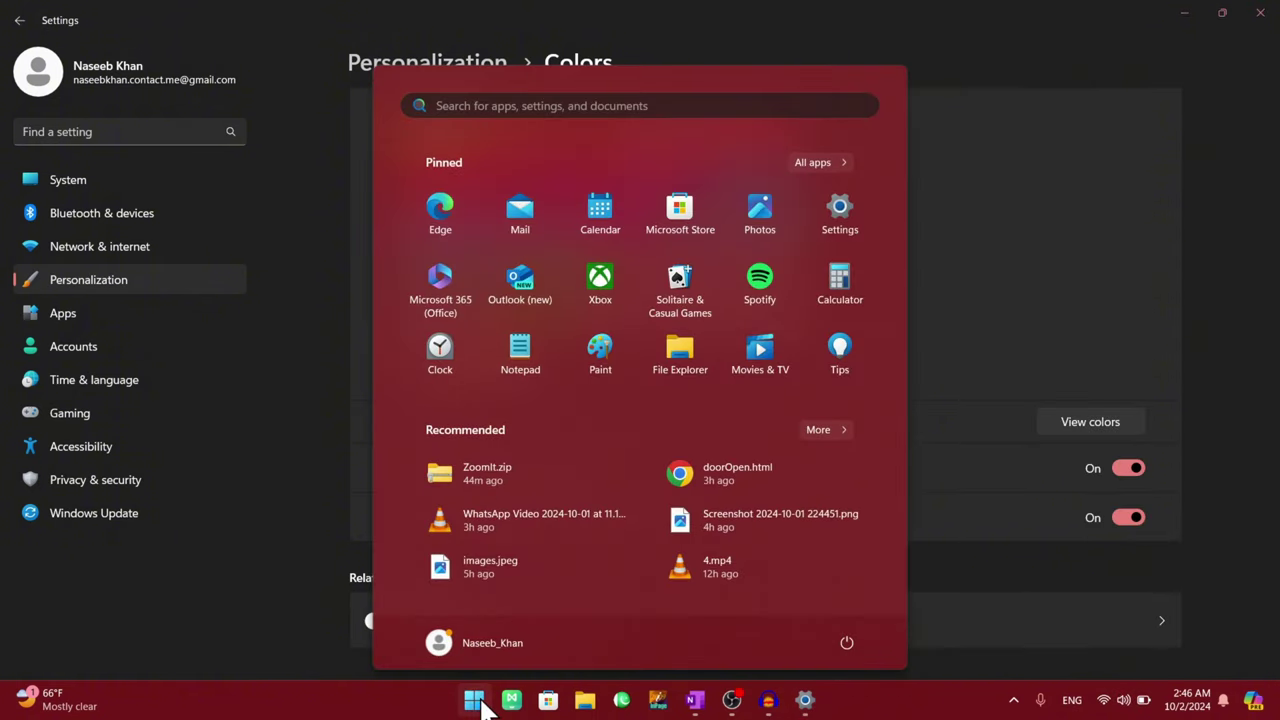
click(478, 702)
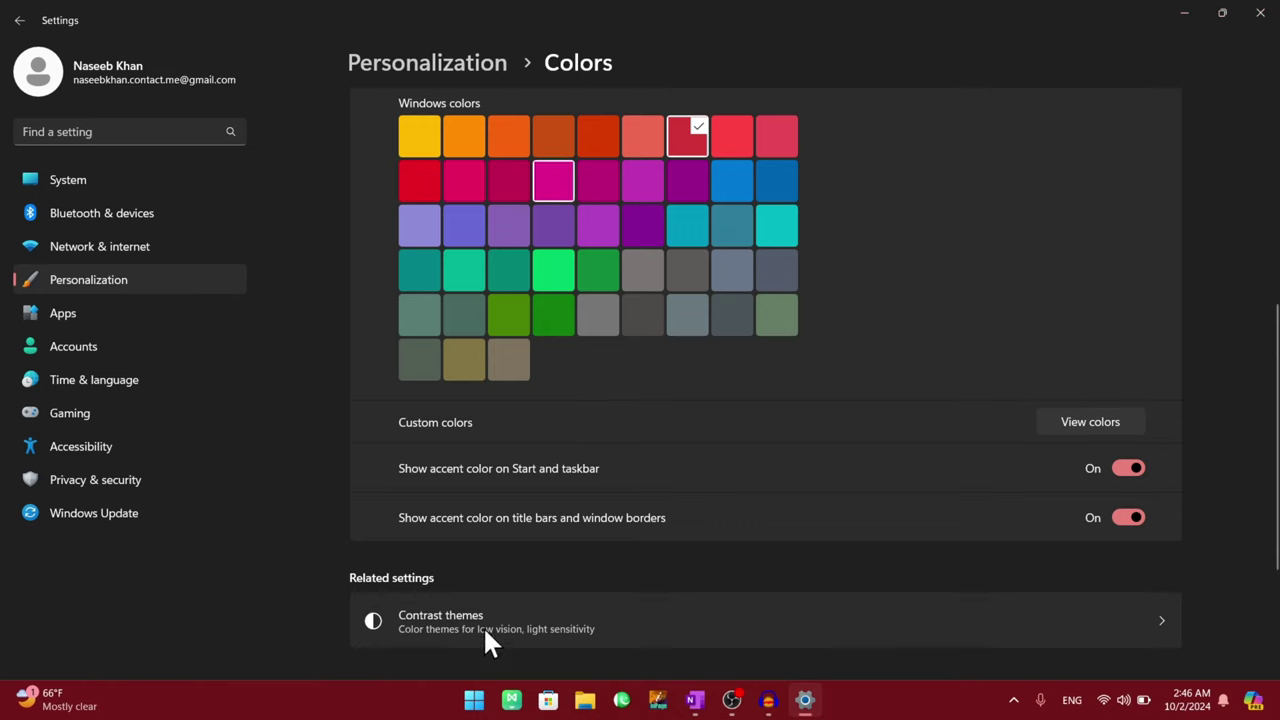
Step: Try a magenta accent, then turn off accent colour on Start and taskbar
click(478, 700)
click(478, 700)
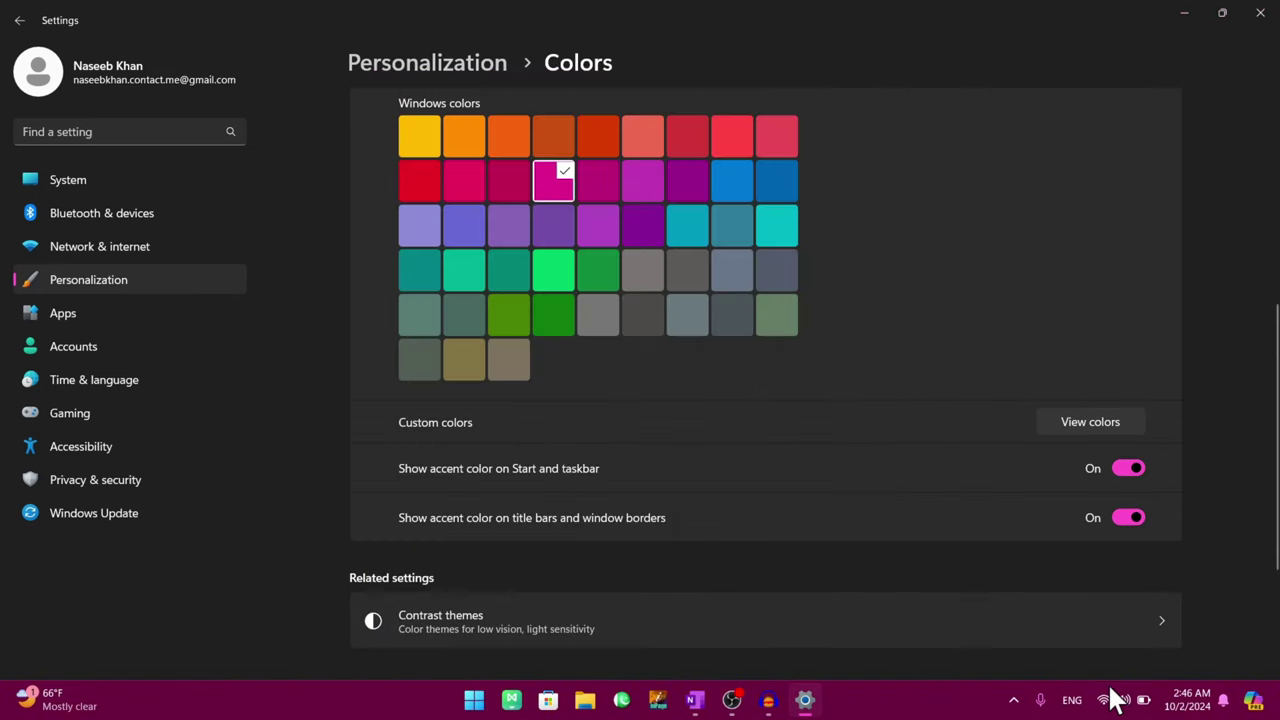
click(1113, 697)
click(427, 479)
click(1126, 467)
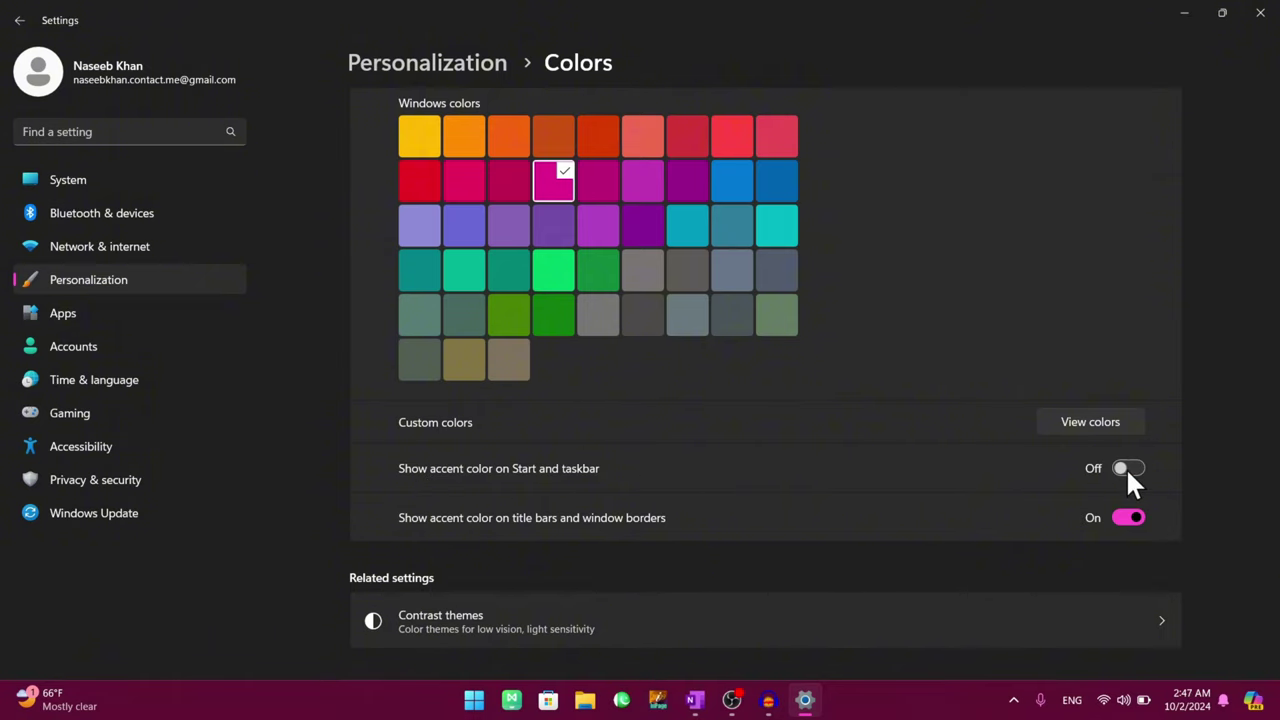
click(1126, 700)
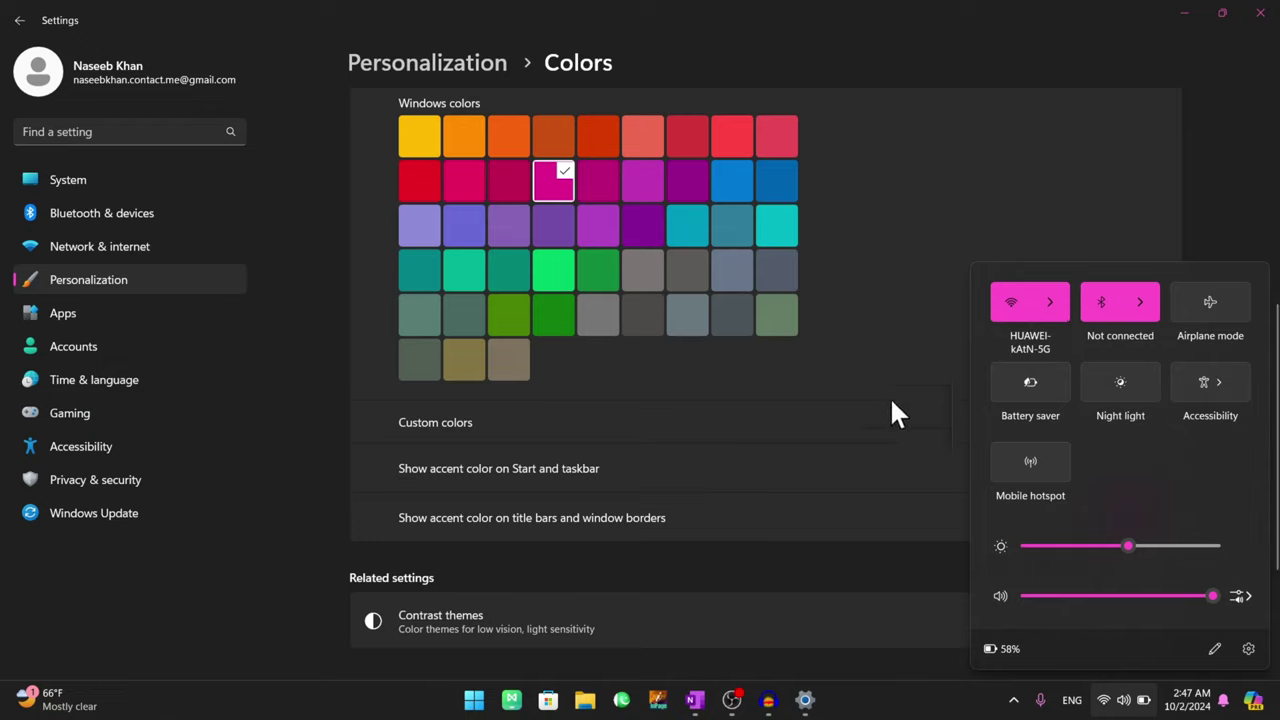
click(784, 425)
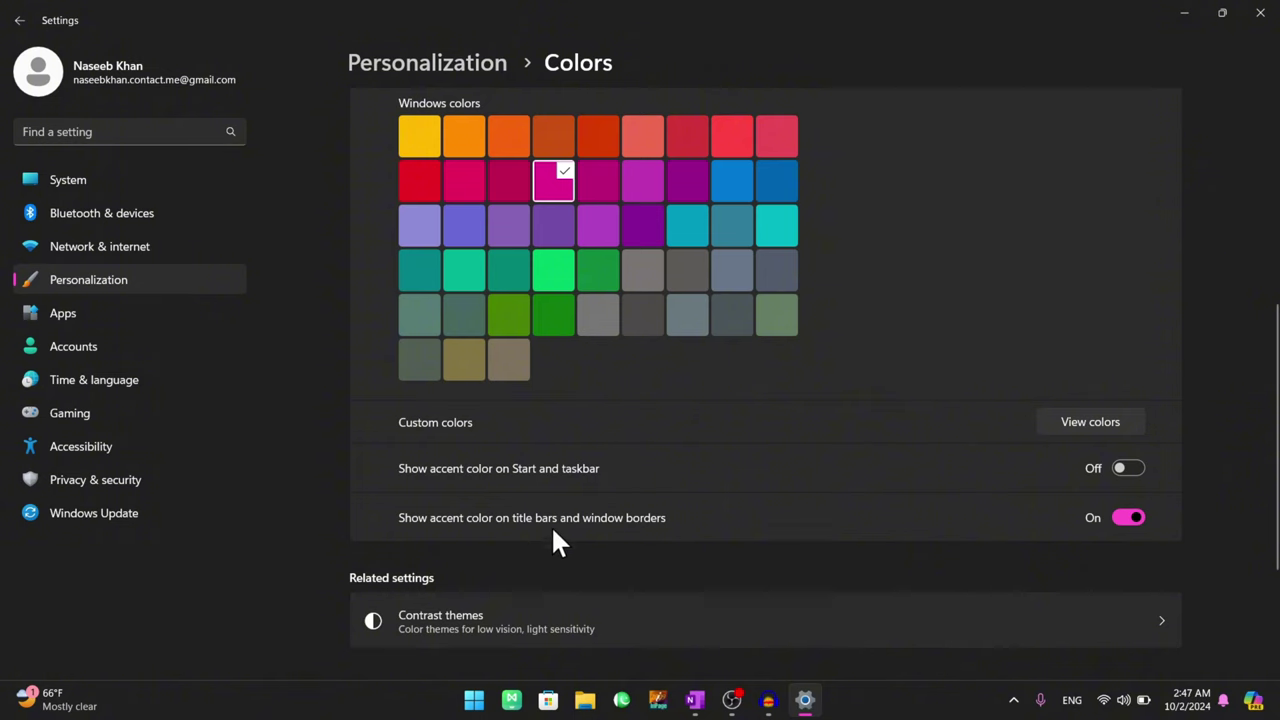
Step: In a restored window, try red and settle on a blue accent, then maximize again
double_click(712, 5)
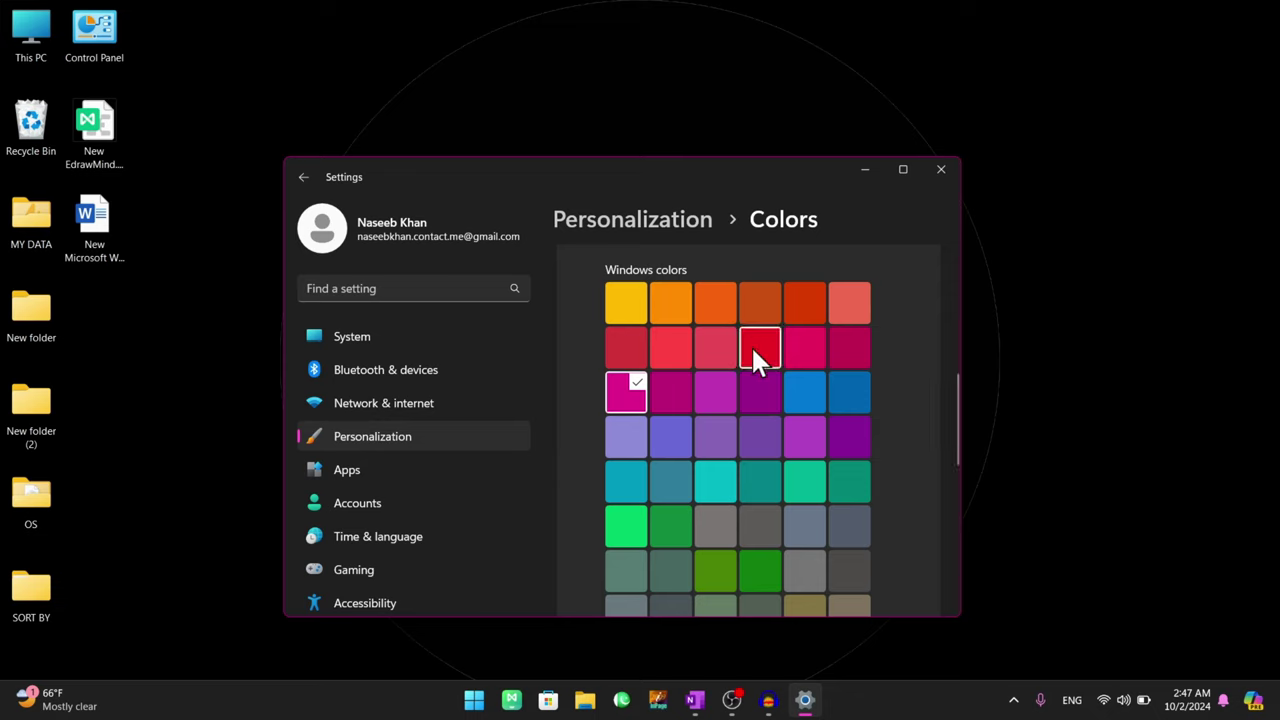
click(685, 302)
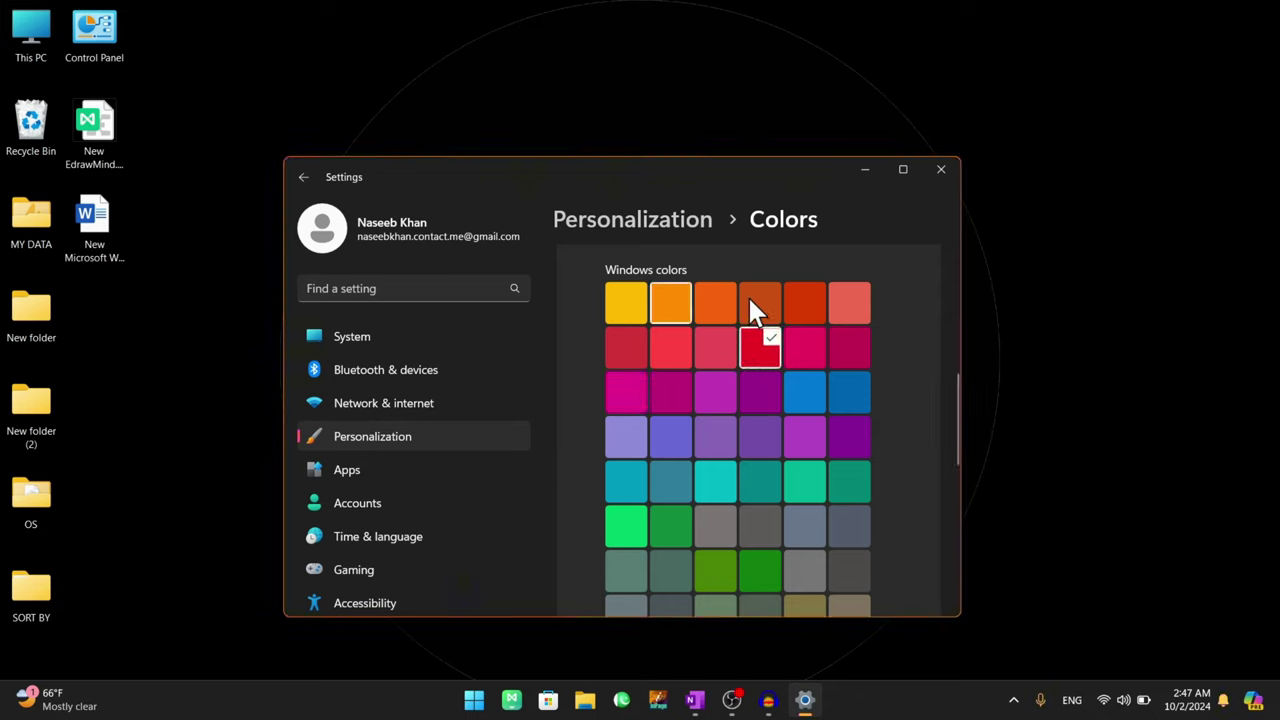
click(846, 308)
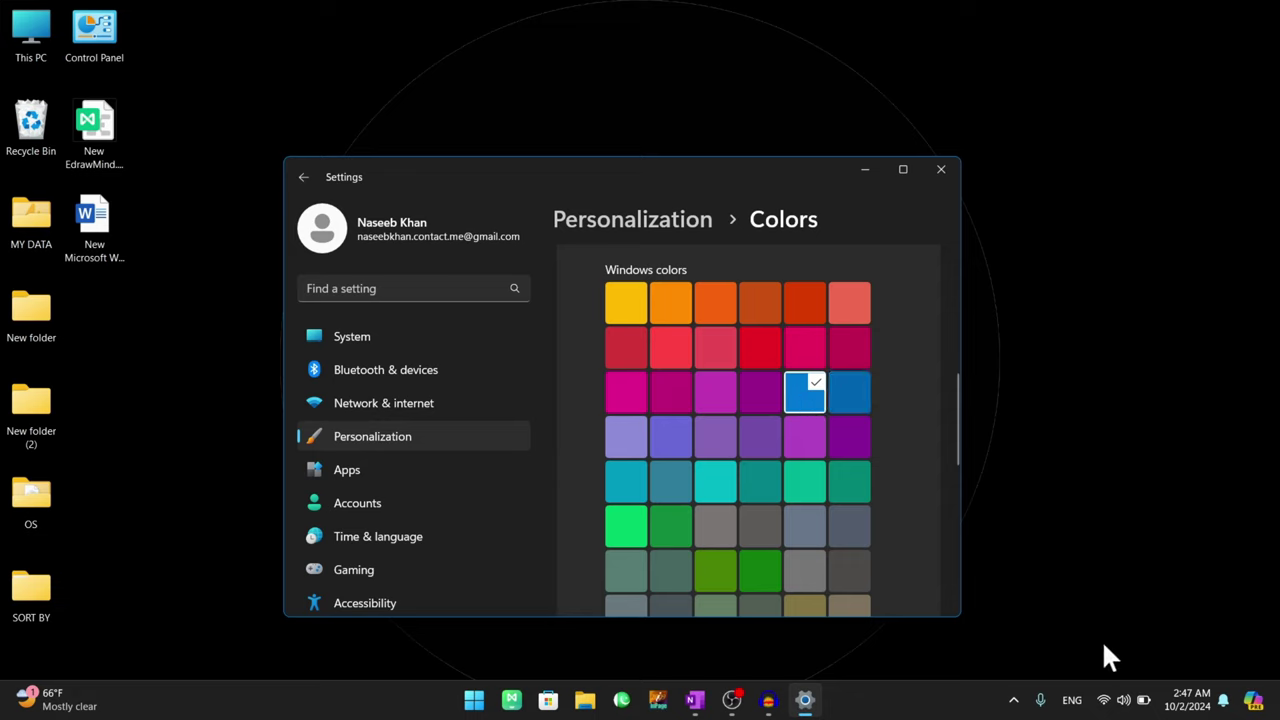
click(1133, 697)
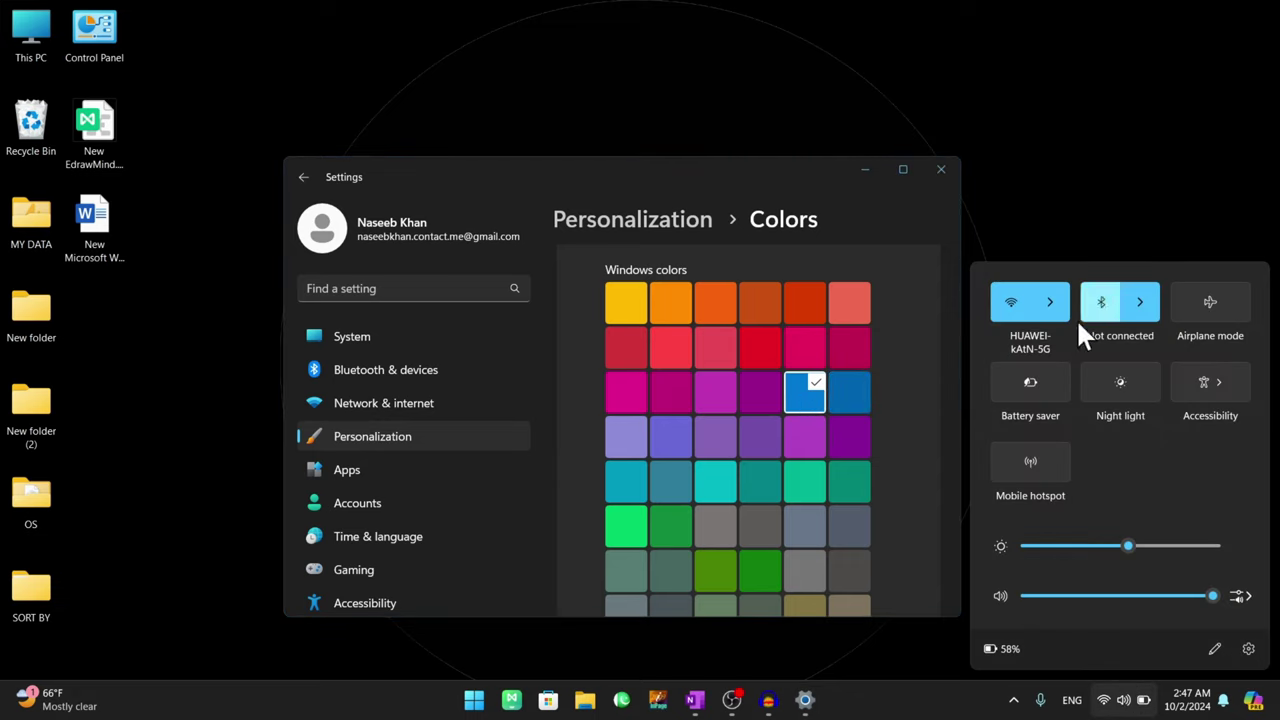
click(901, 168)
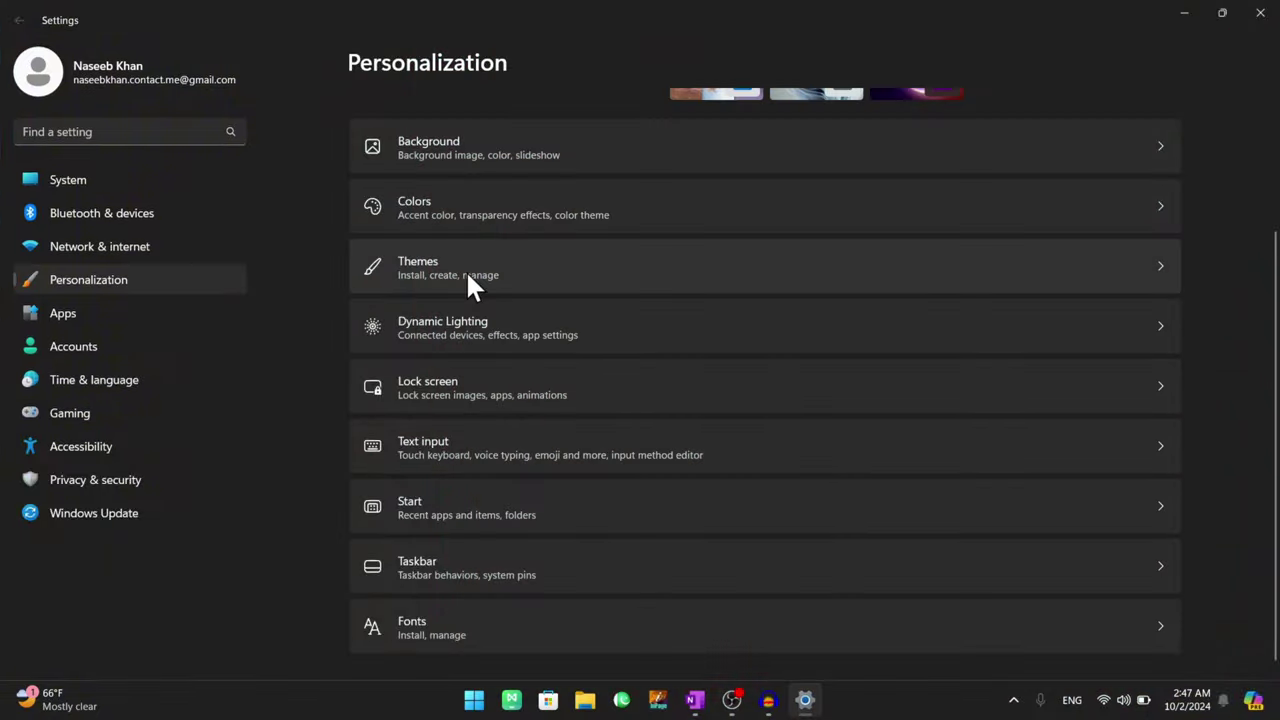
Step: From Themes, inspect the background, sound scheme and mouse pointer settings without changing them
click(518, 270)
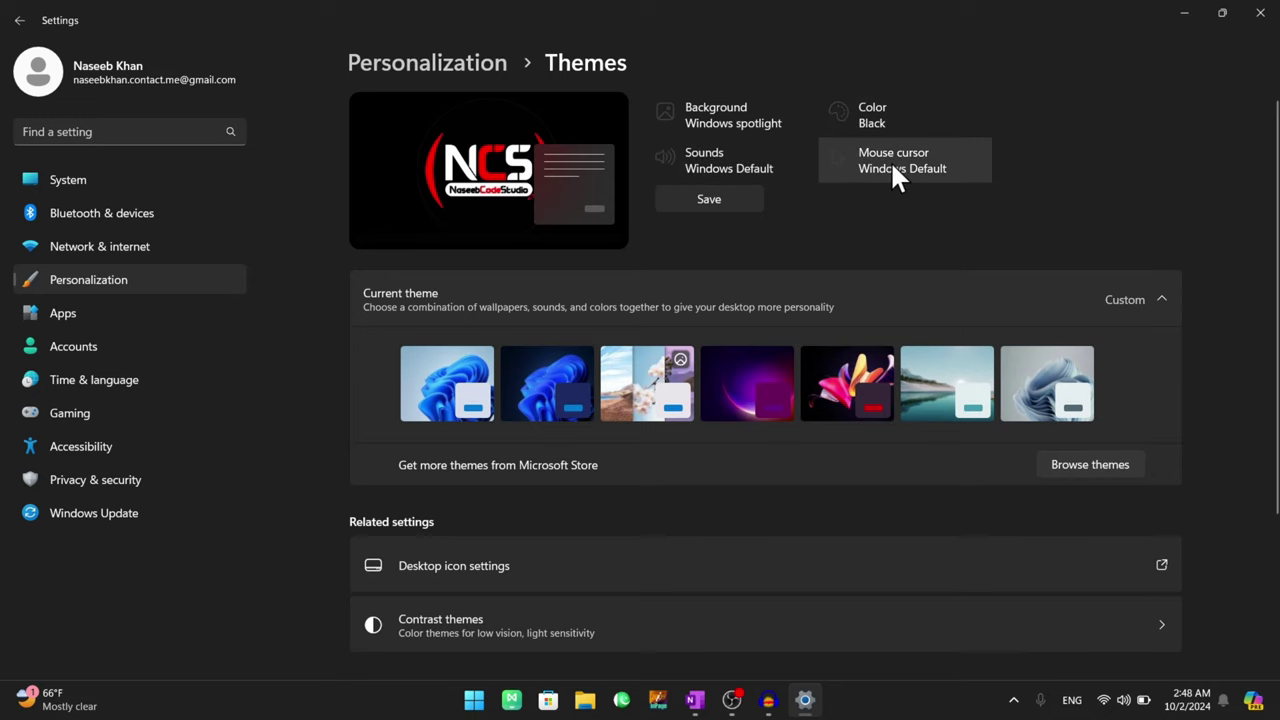
click(731, 122)
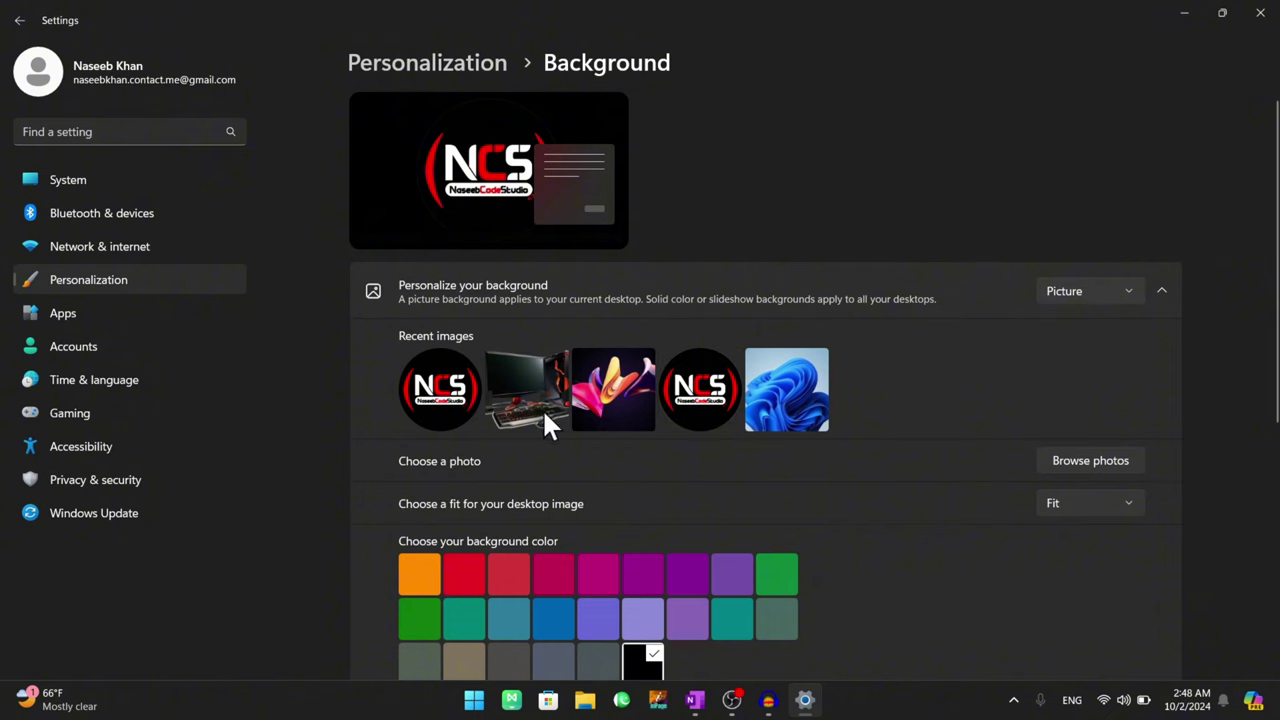
click(19, 20)
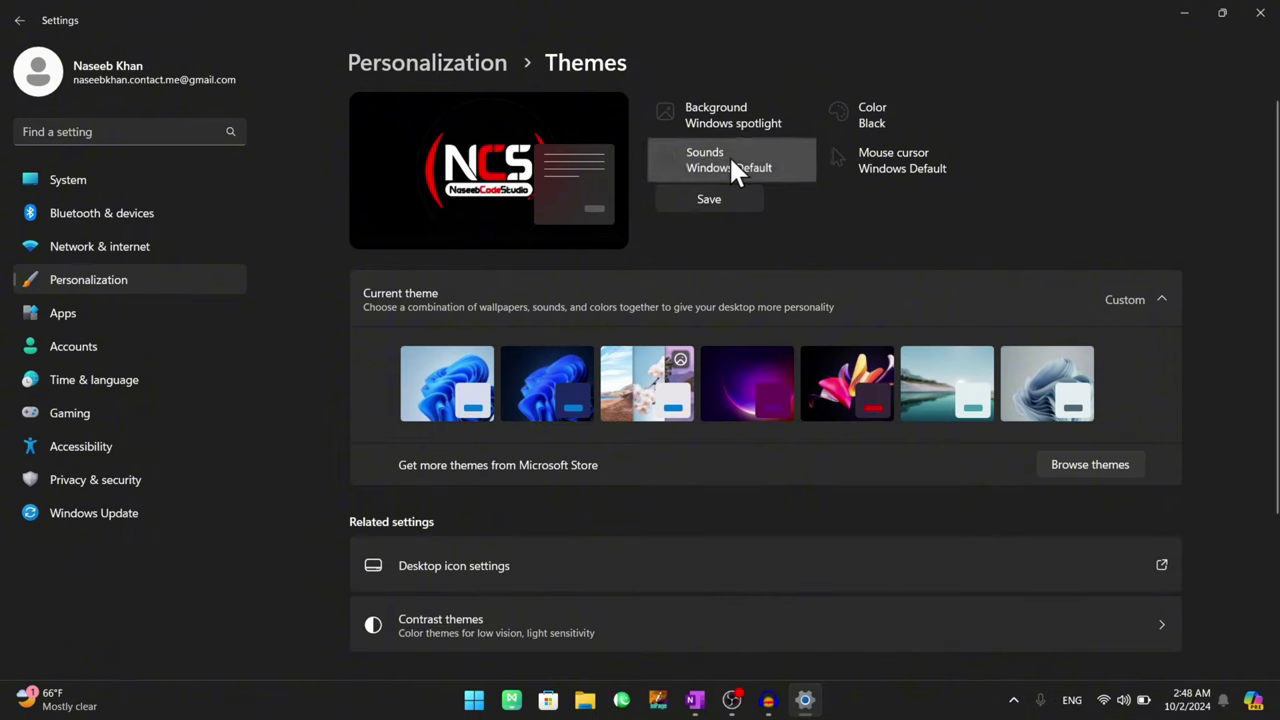
click(714, 162)
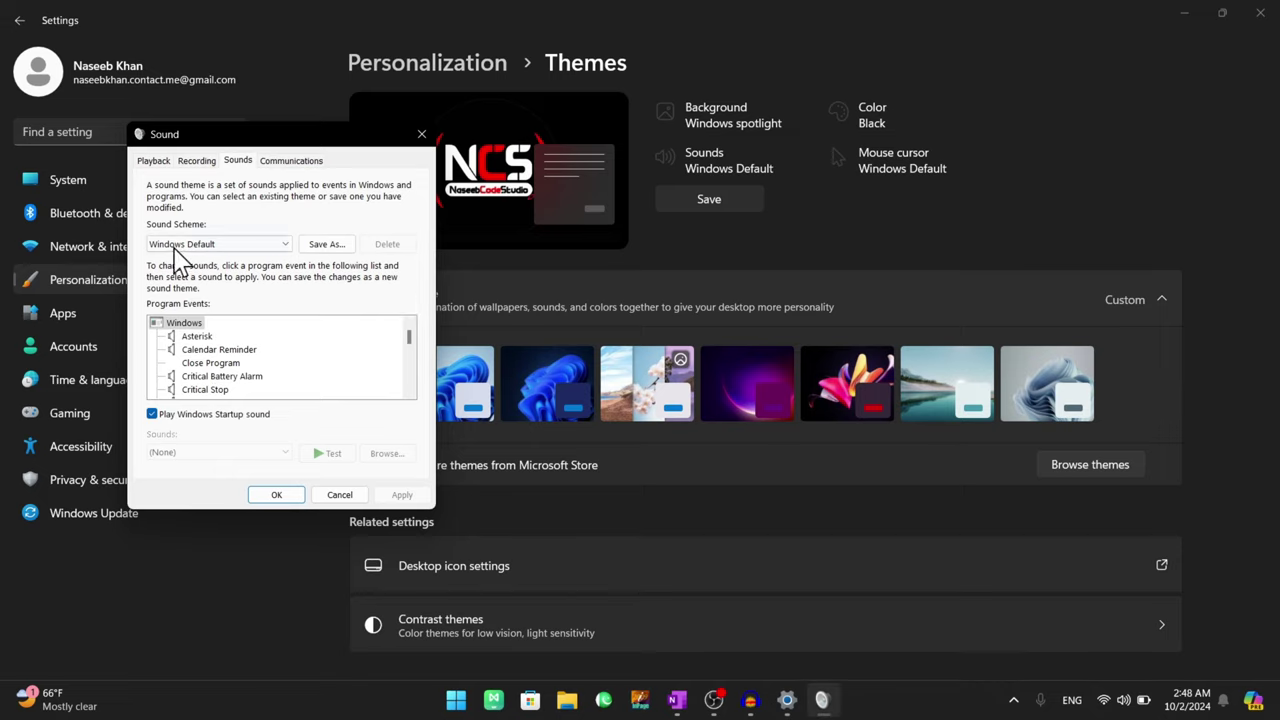
click(218, 245)
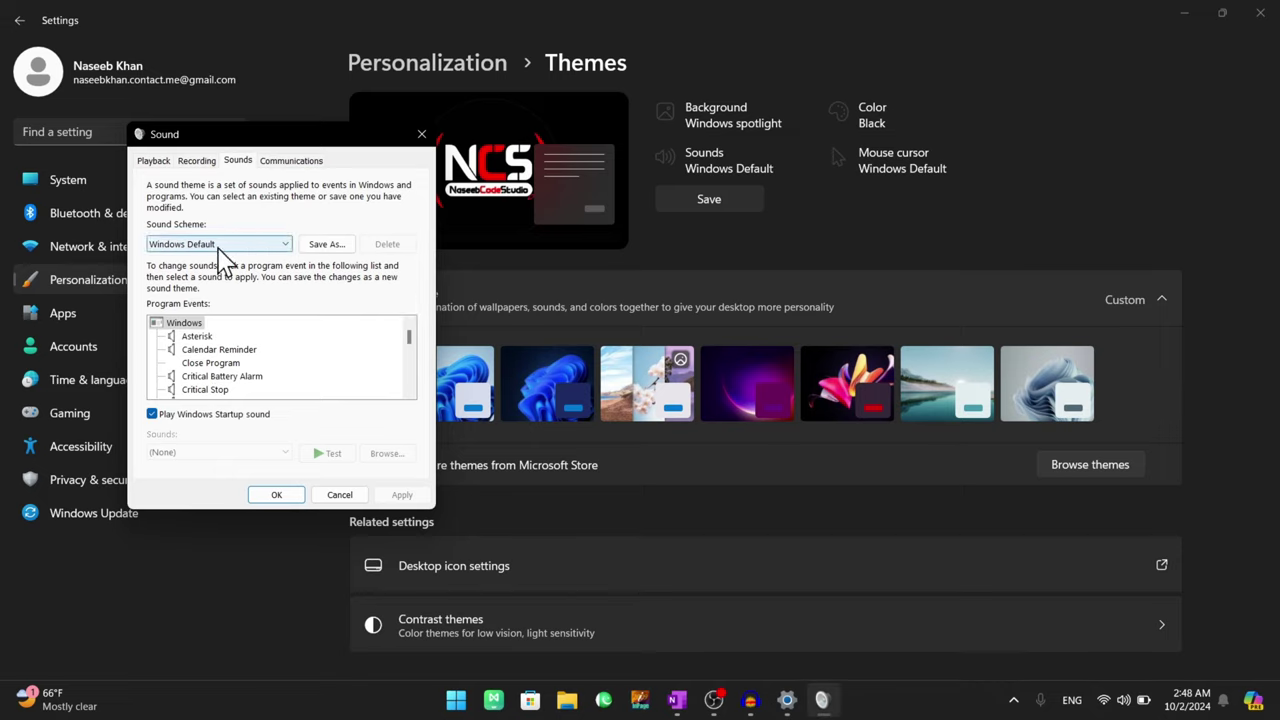
click(338, 496)
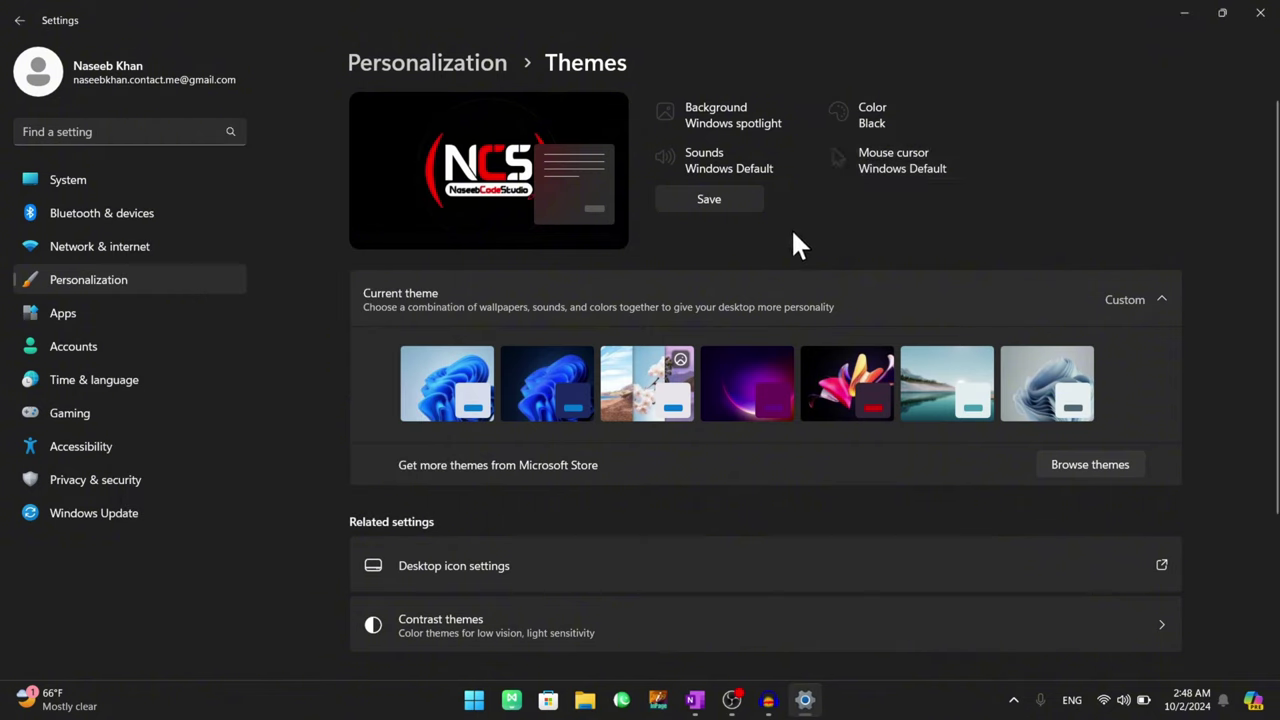
click(880, 172)
click(158, 101)
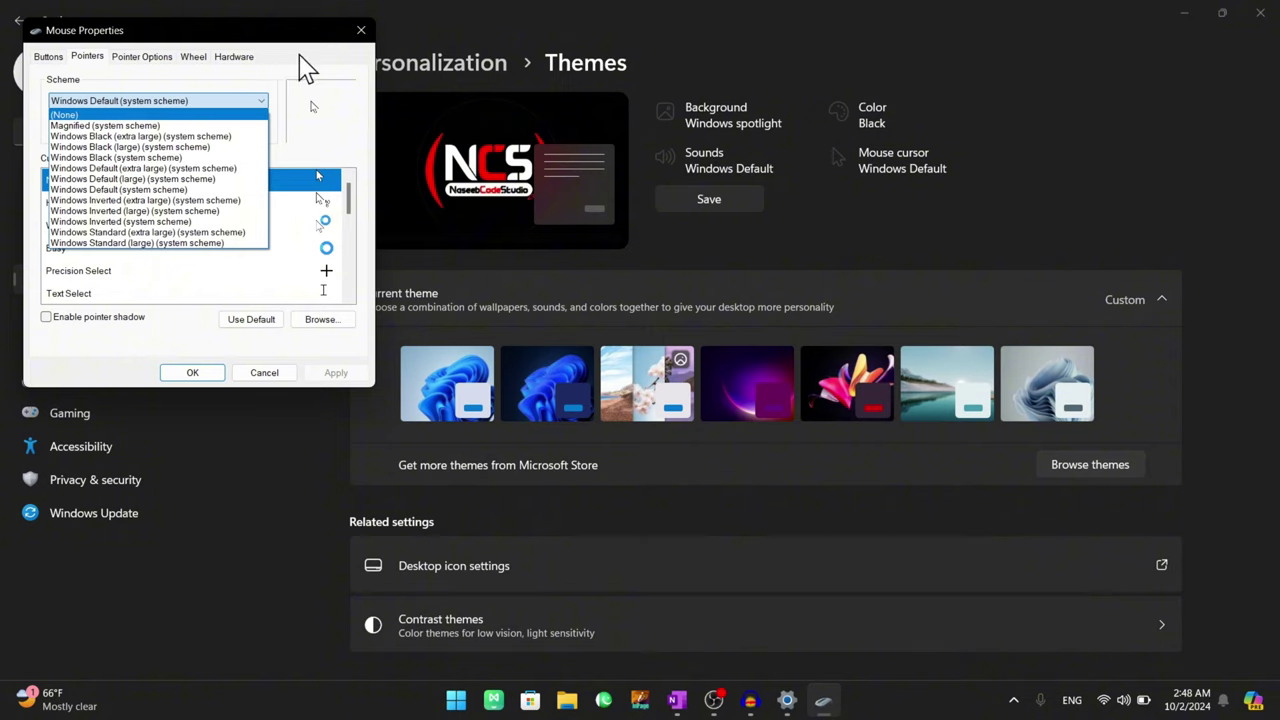
click(361, 30)
click(361, 30)
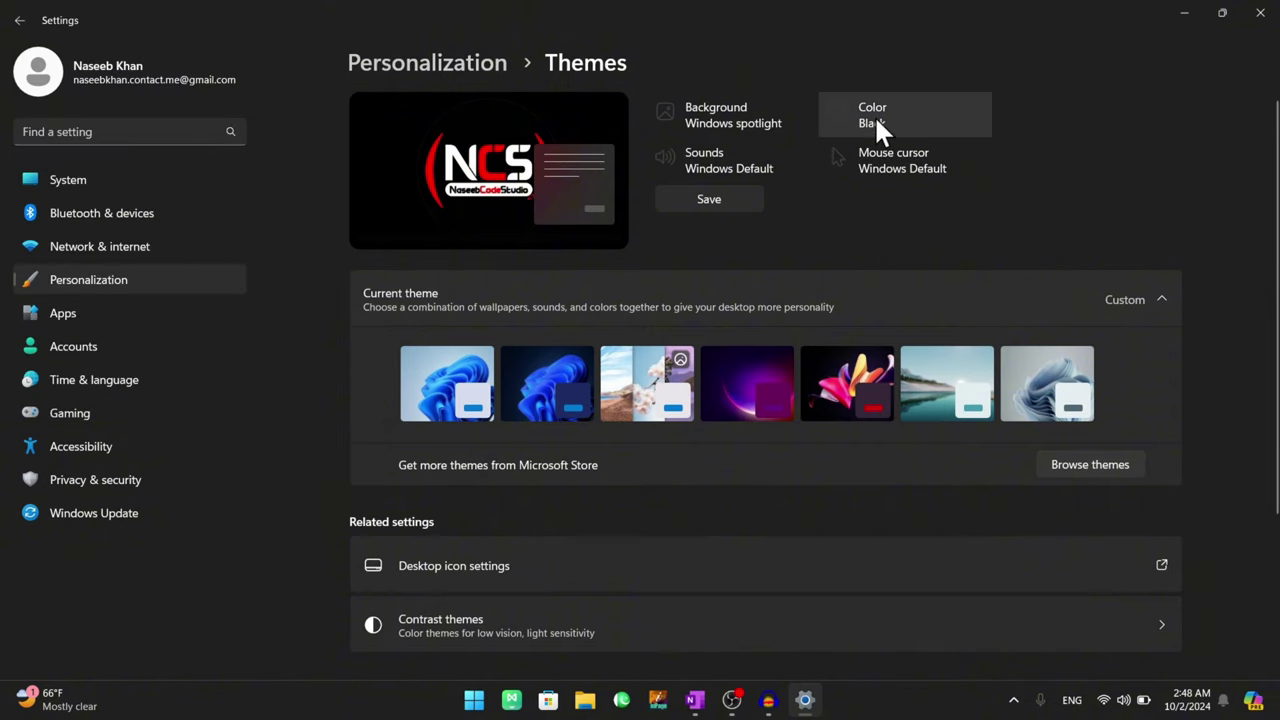
Step: Open the theme's Color settings and return to the Themes page
click(1110, 700)
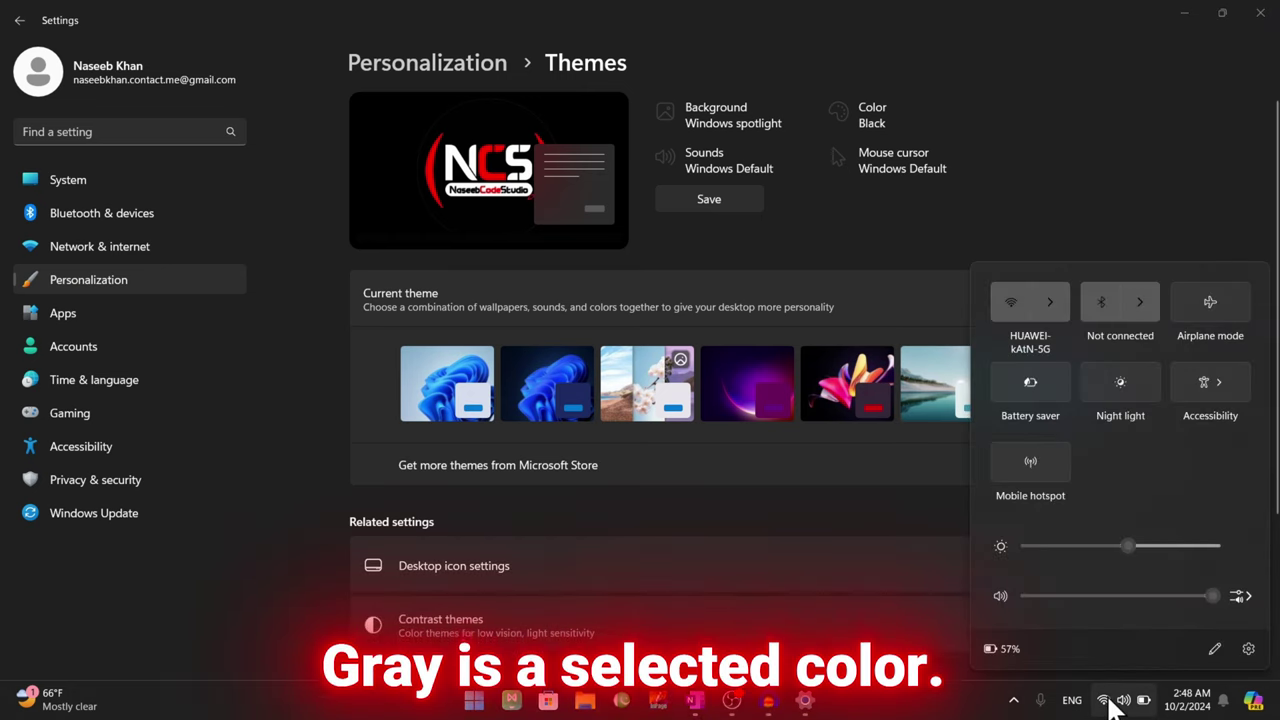
click(1110, 700)
click(873, 126)
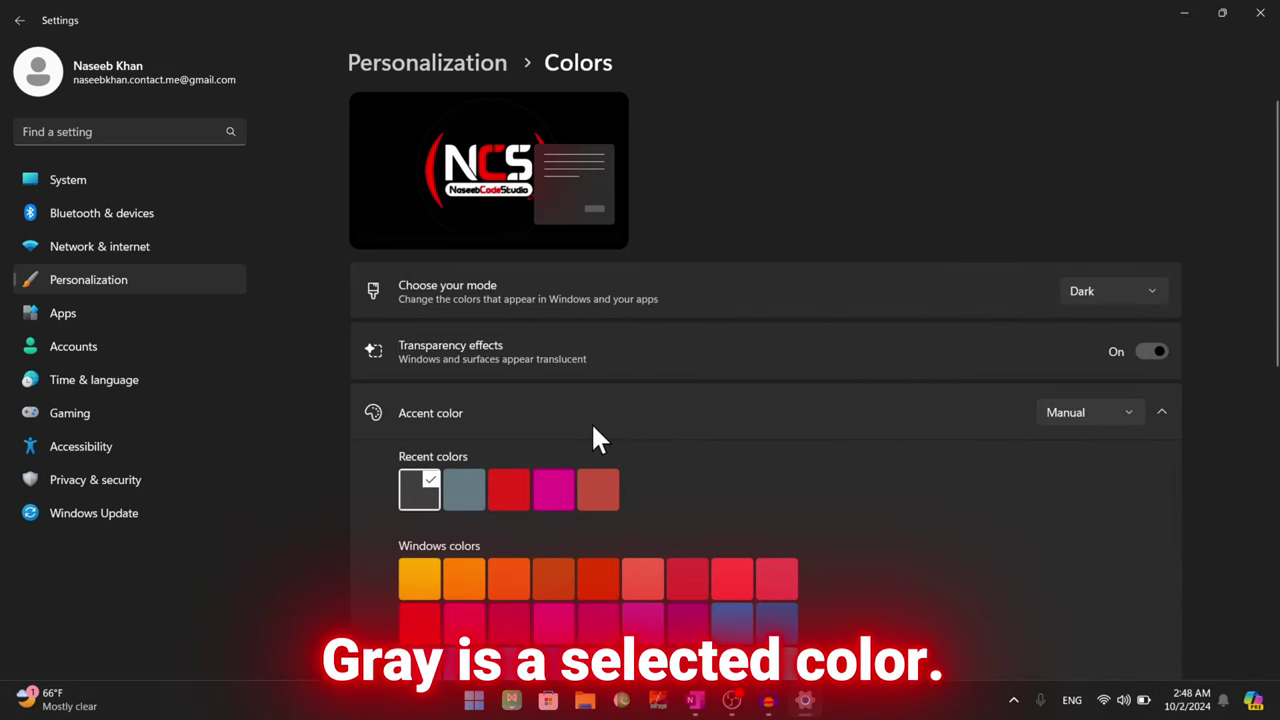
scroll(591, 422, down, 2)
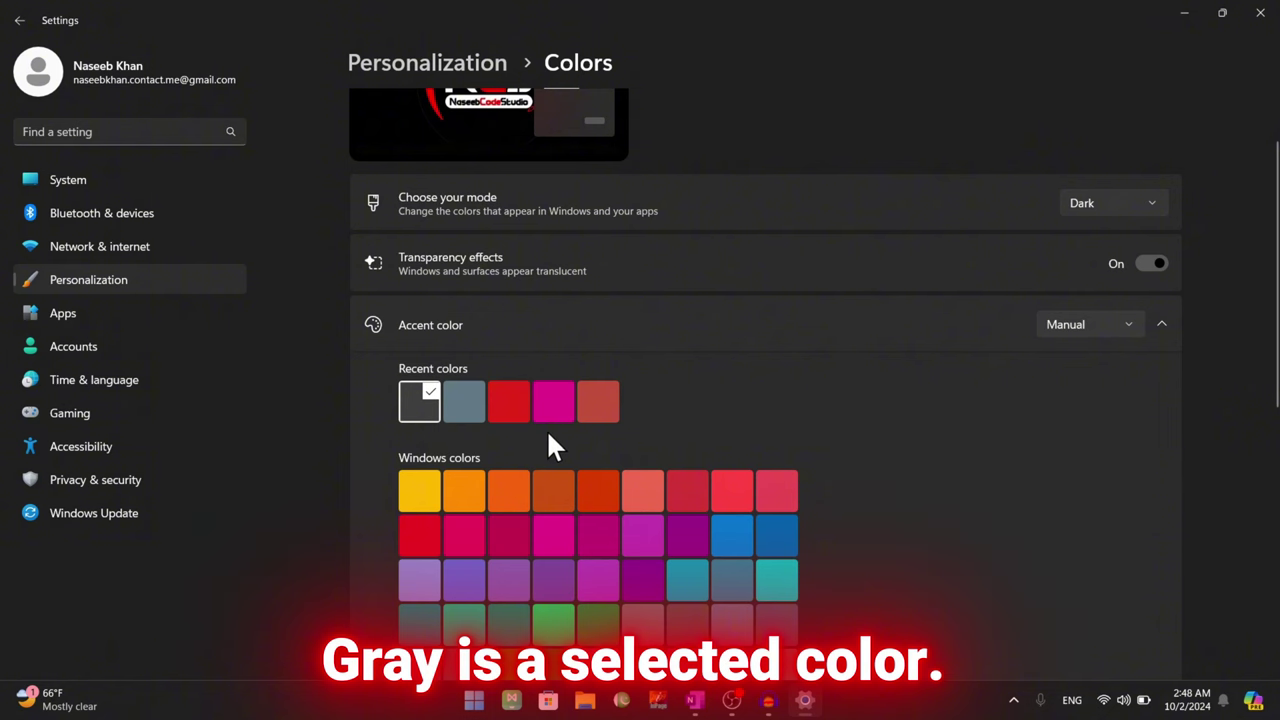
click(19, 20)
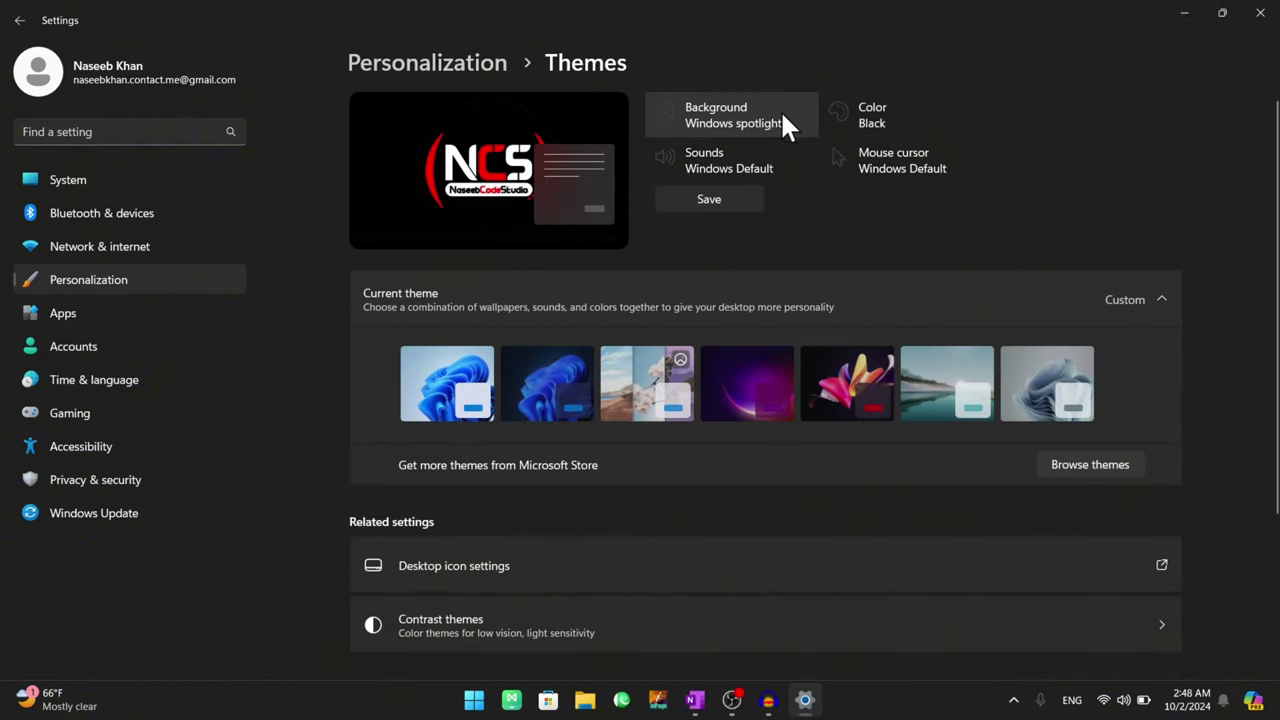
Step: Save the current custom theme under the user's name
click(707, 198)
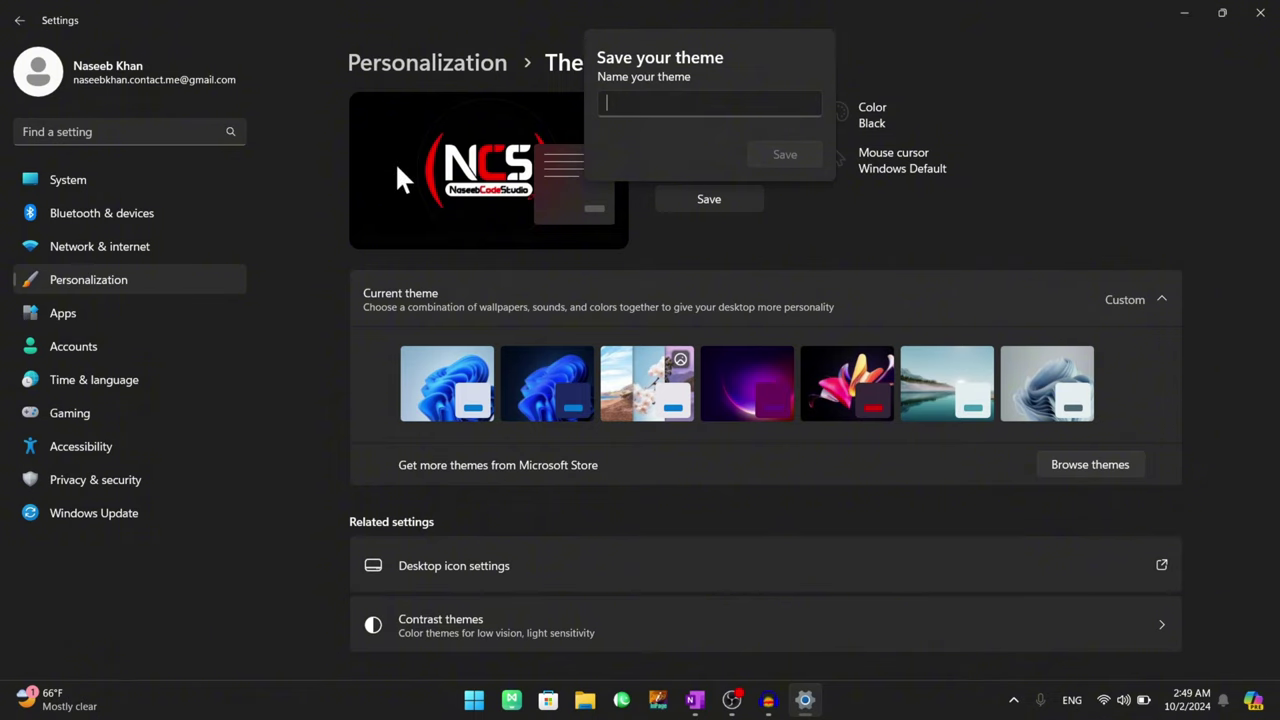
text(Naseeb Khan)
click(778, 158)
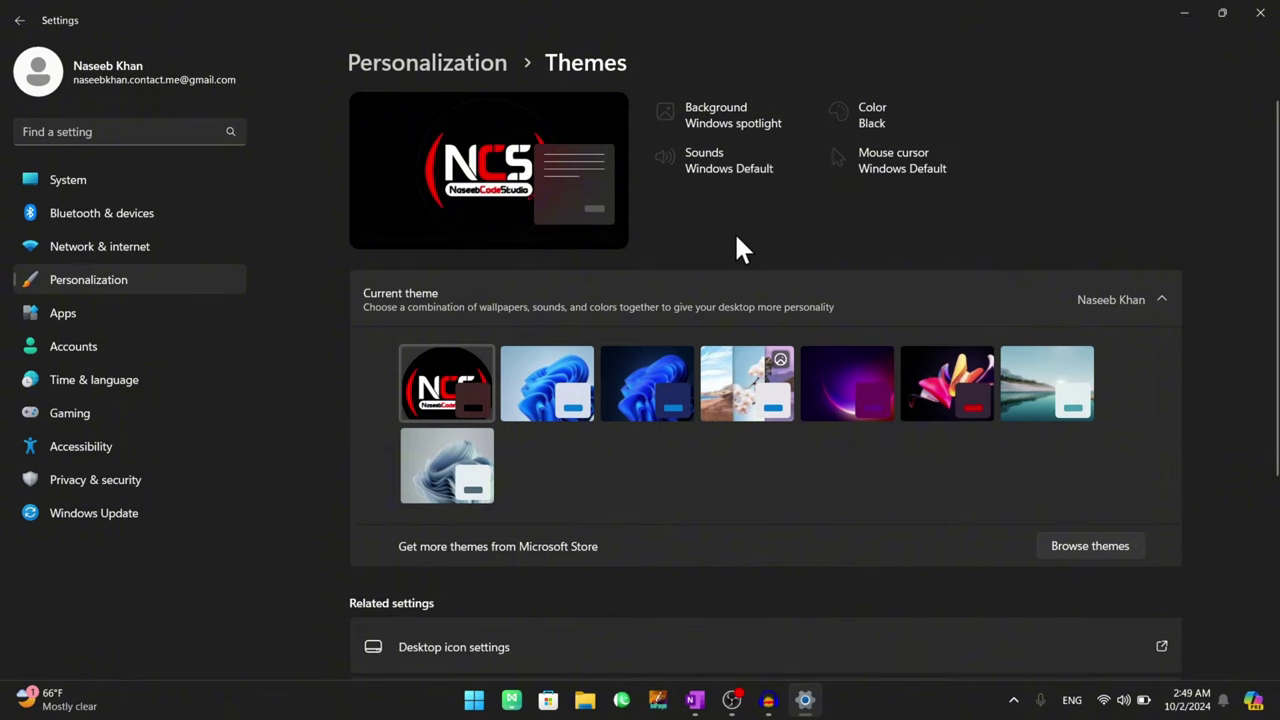
Step: Apply the Windows (dark) theme and preview it on the desktop
click(644, 390)
double_click(700, 14)
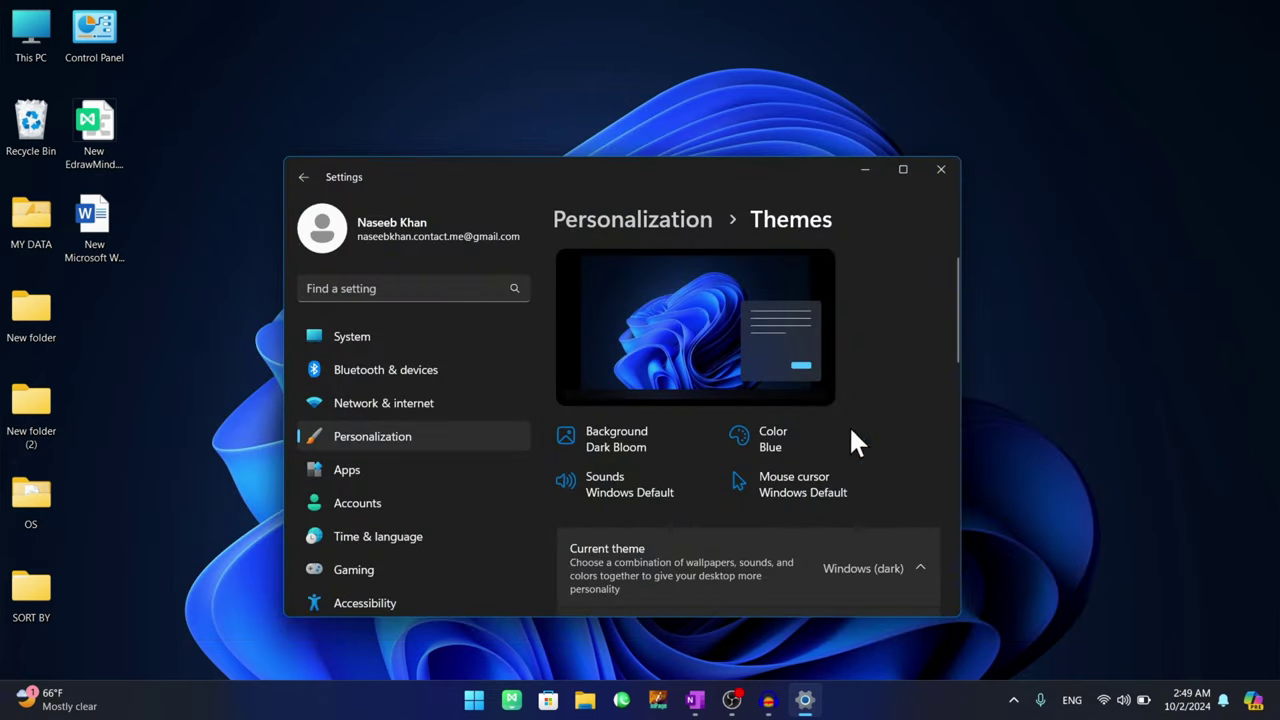
click(1118, 696)
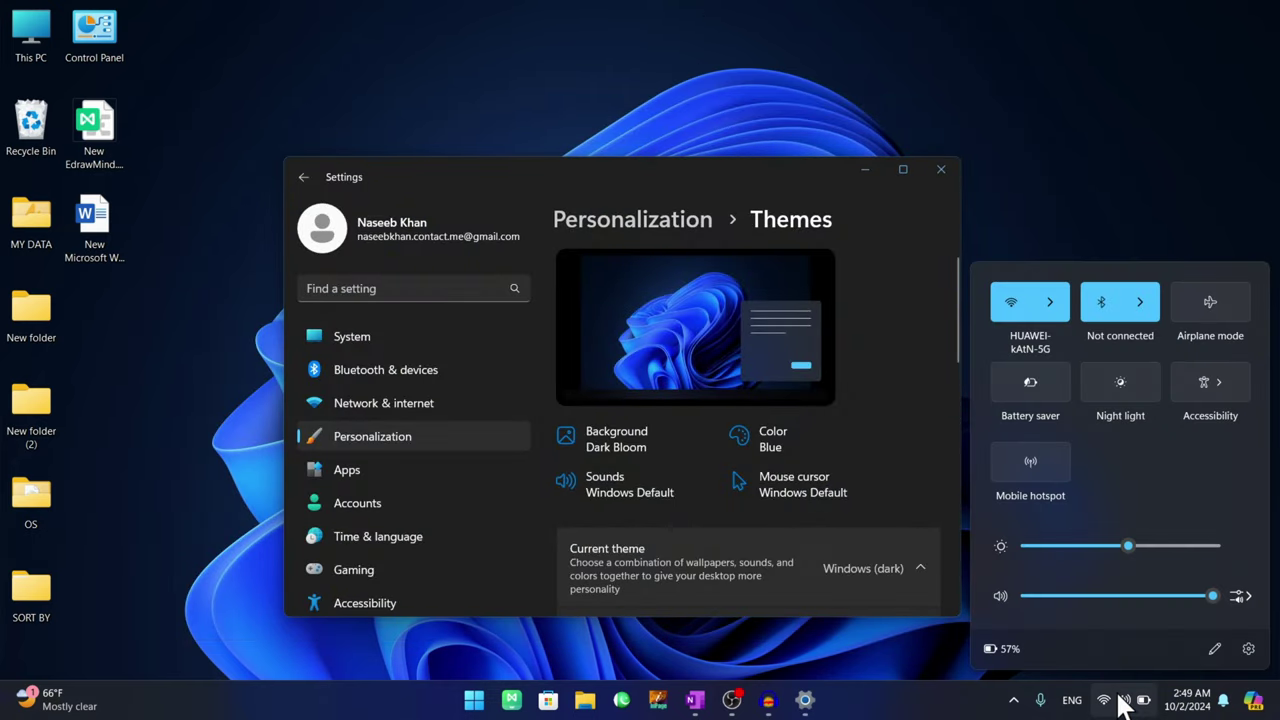
click(1122, 702)
click(900, 172)
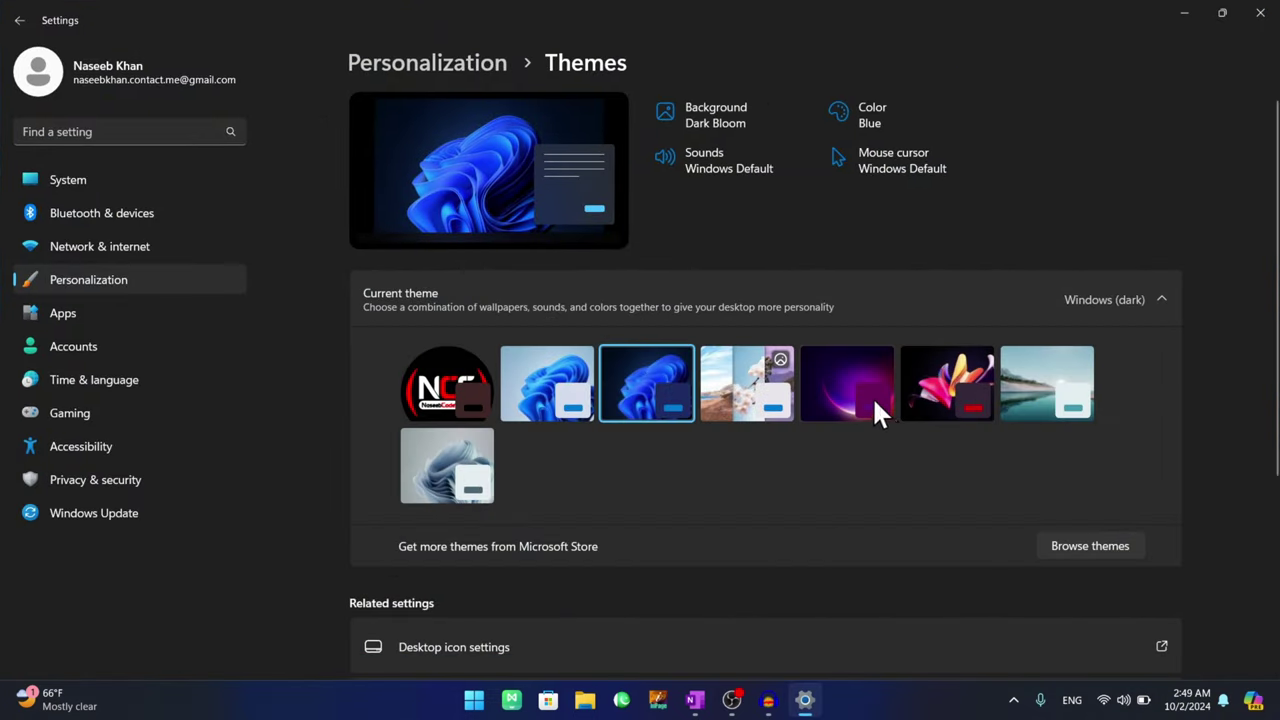
Step: Try Captured Motion, then re-apply the saved custom theme and view the desktop
click(963, 390)
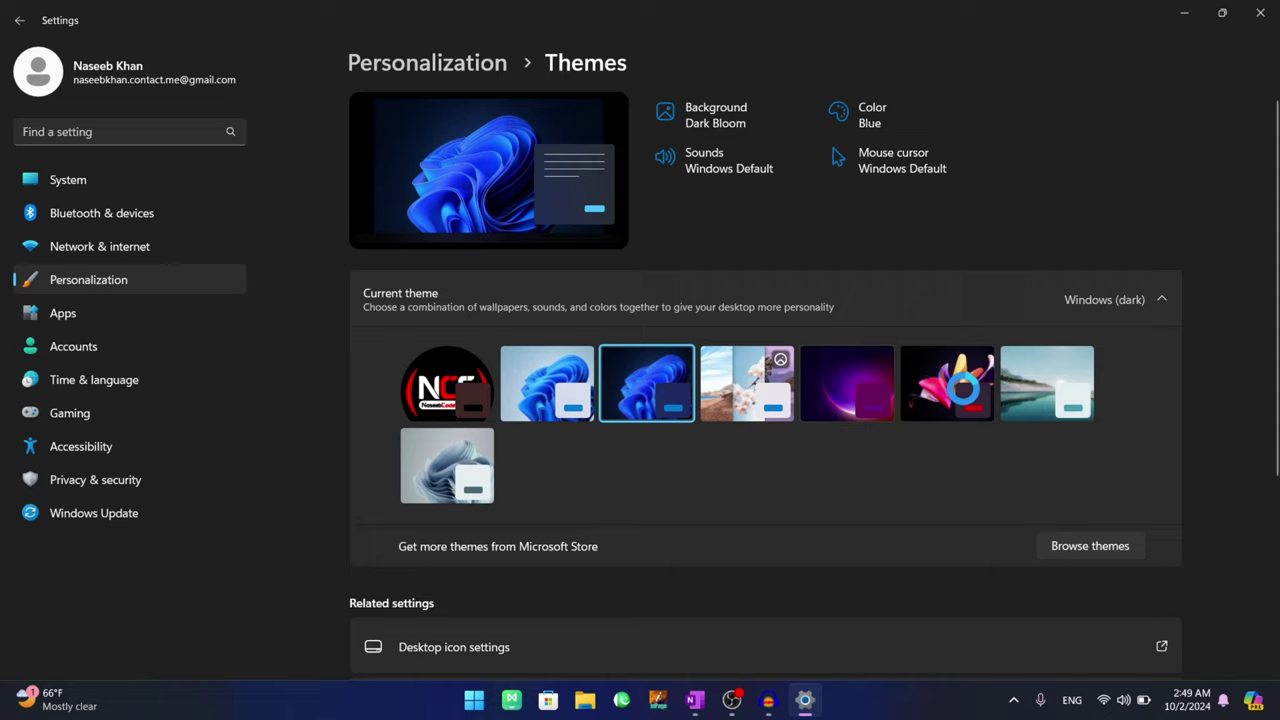
double_click(914, 14)
click(905, 172)
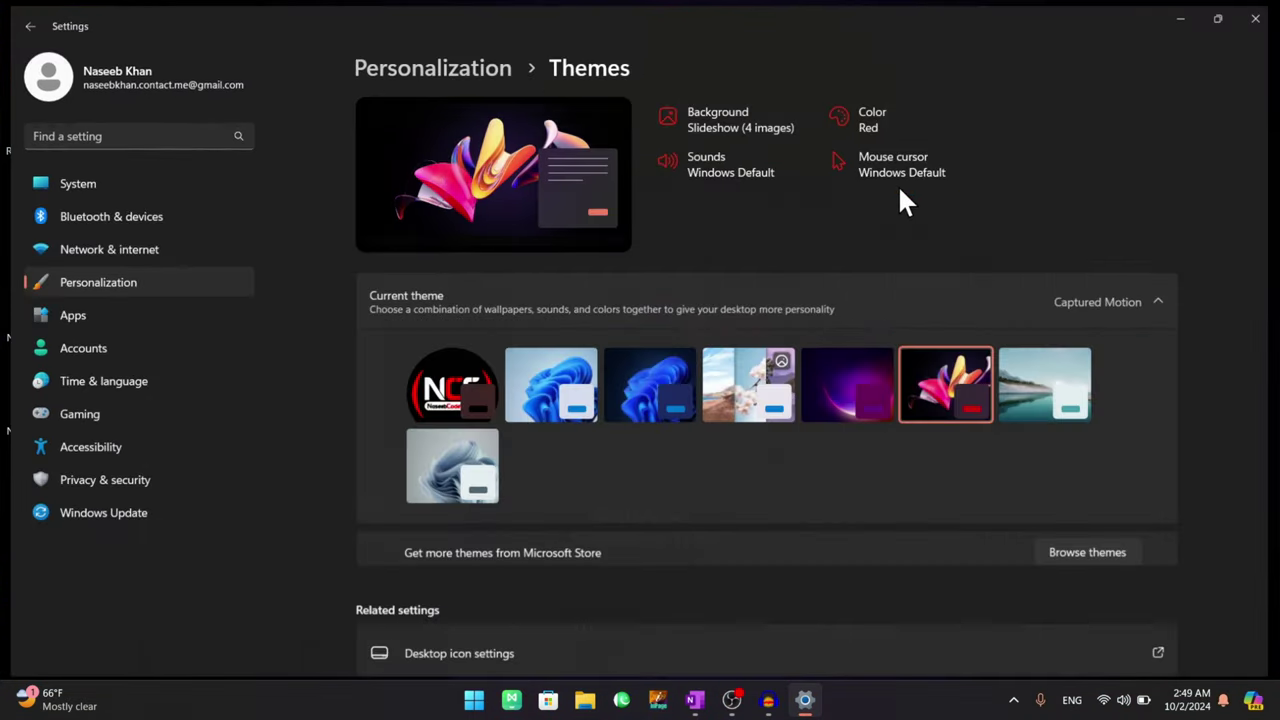
click(447, 400)
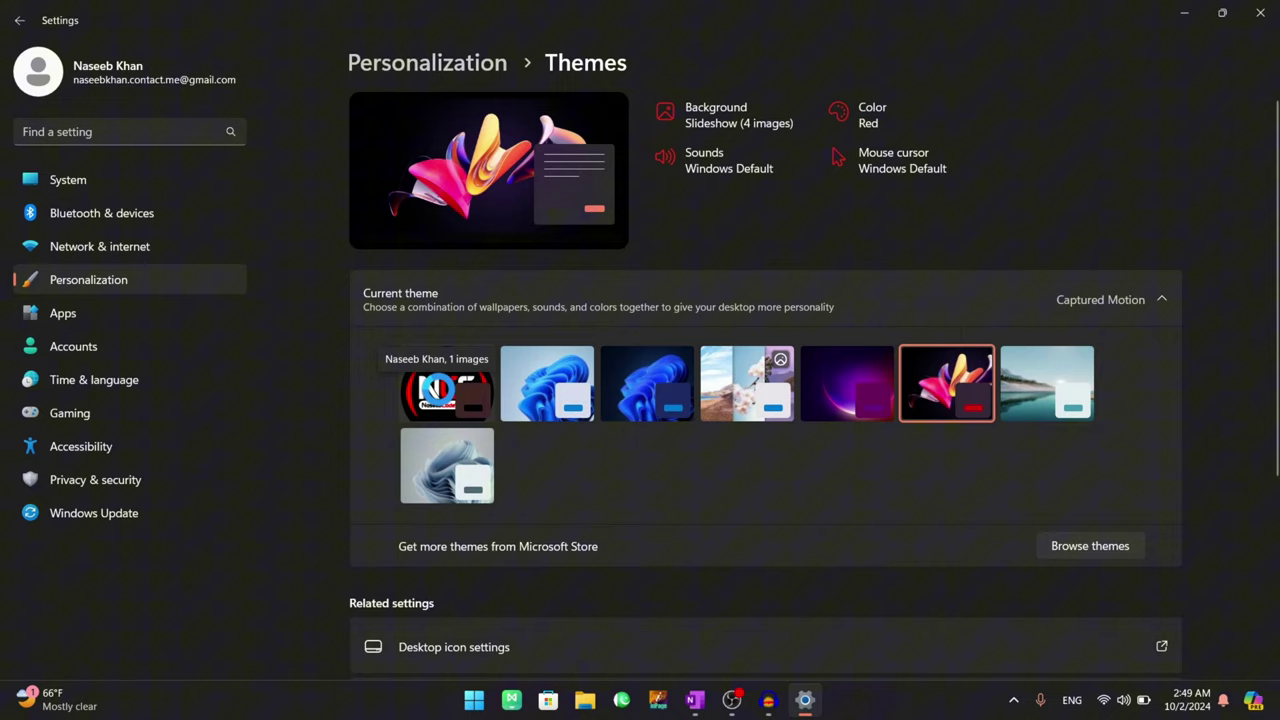
double_click(645, 14)
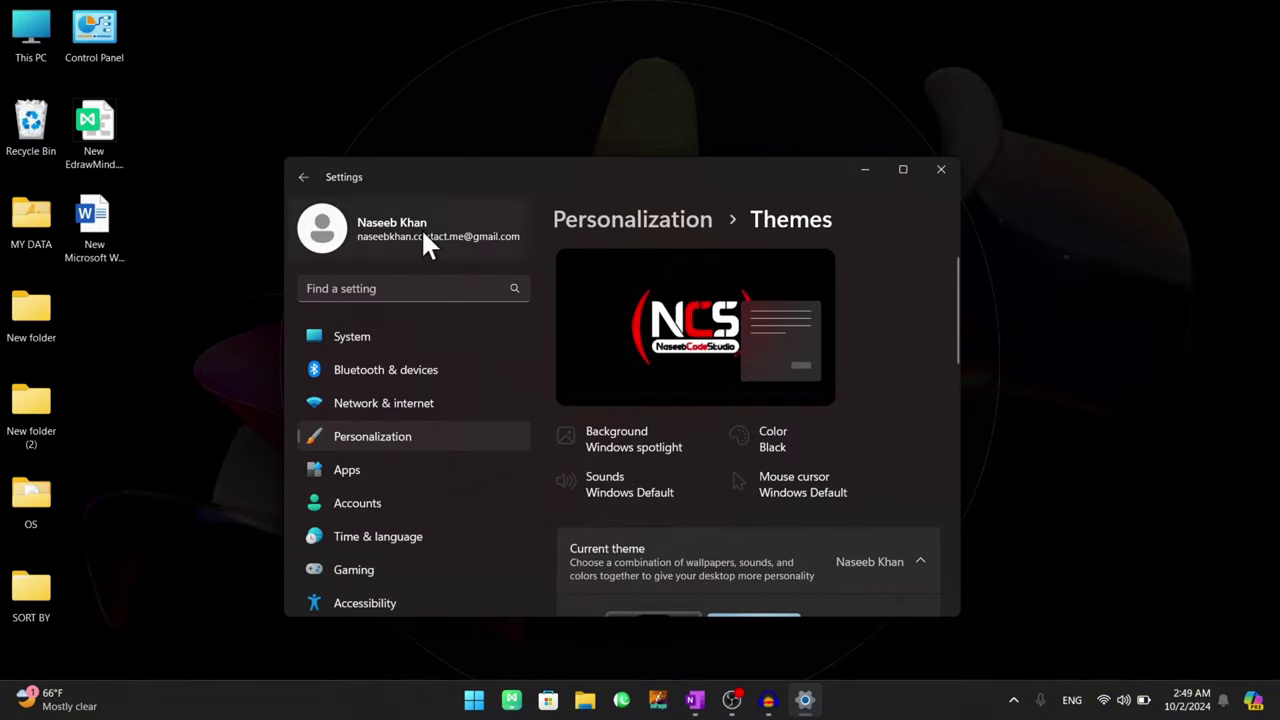
click(905, 169)
Step: Open Desktop icon settings and place the dialog beside the restored Settings window
scroll(455, 390, down, 1)
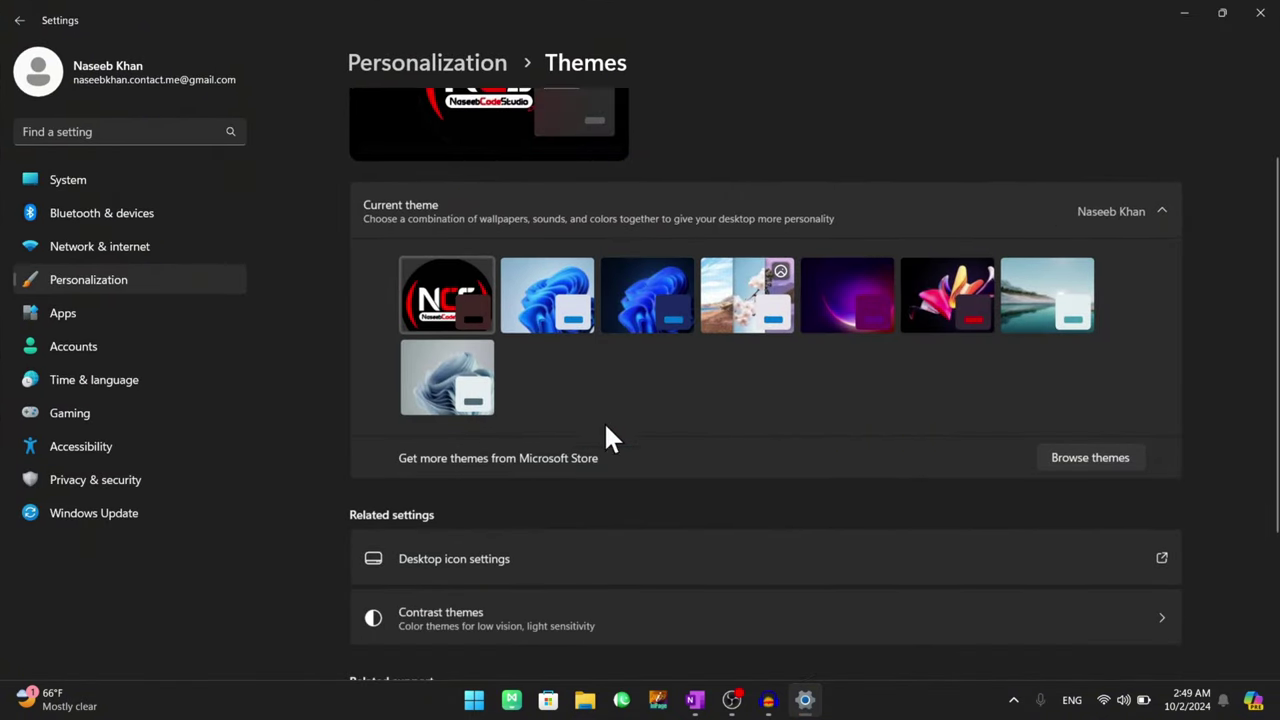
click(1110, 700)
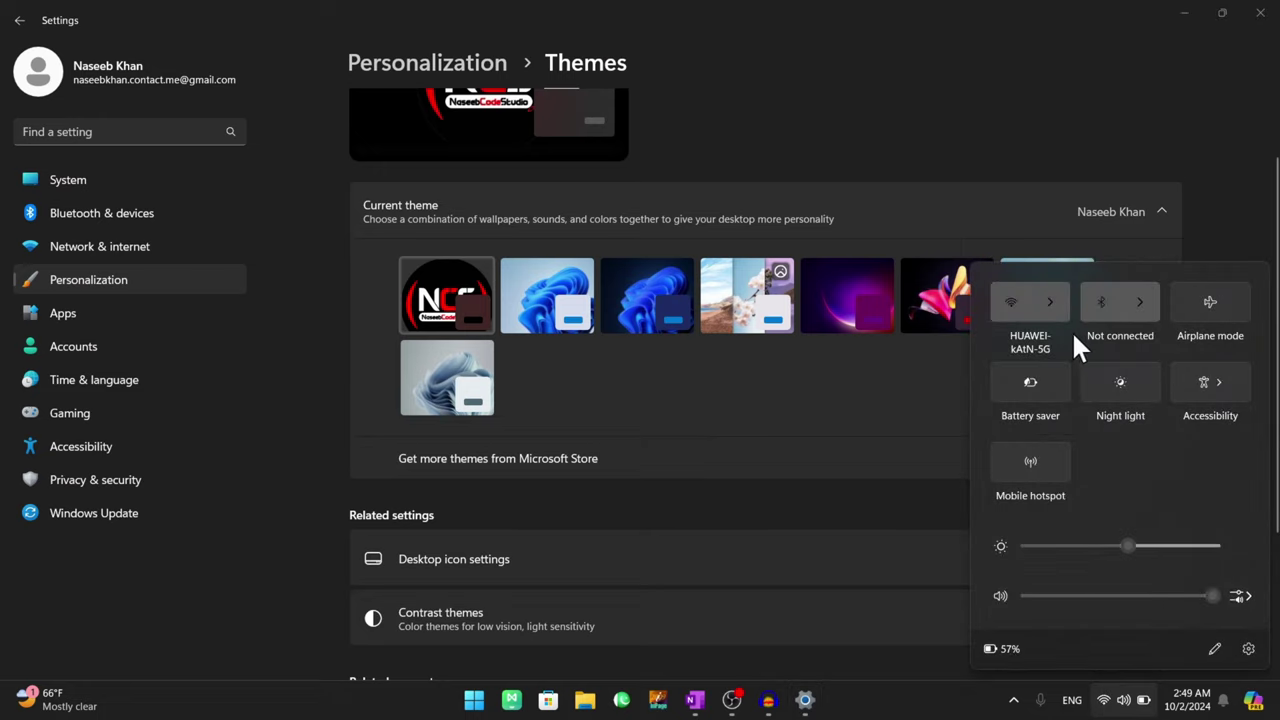
click(678, 420)
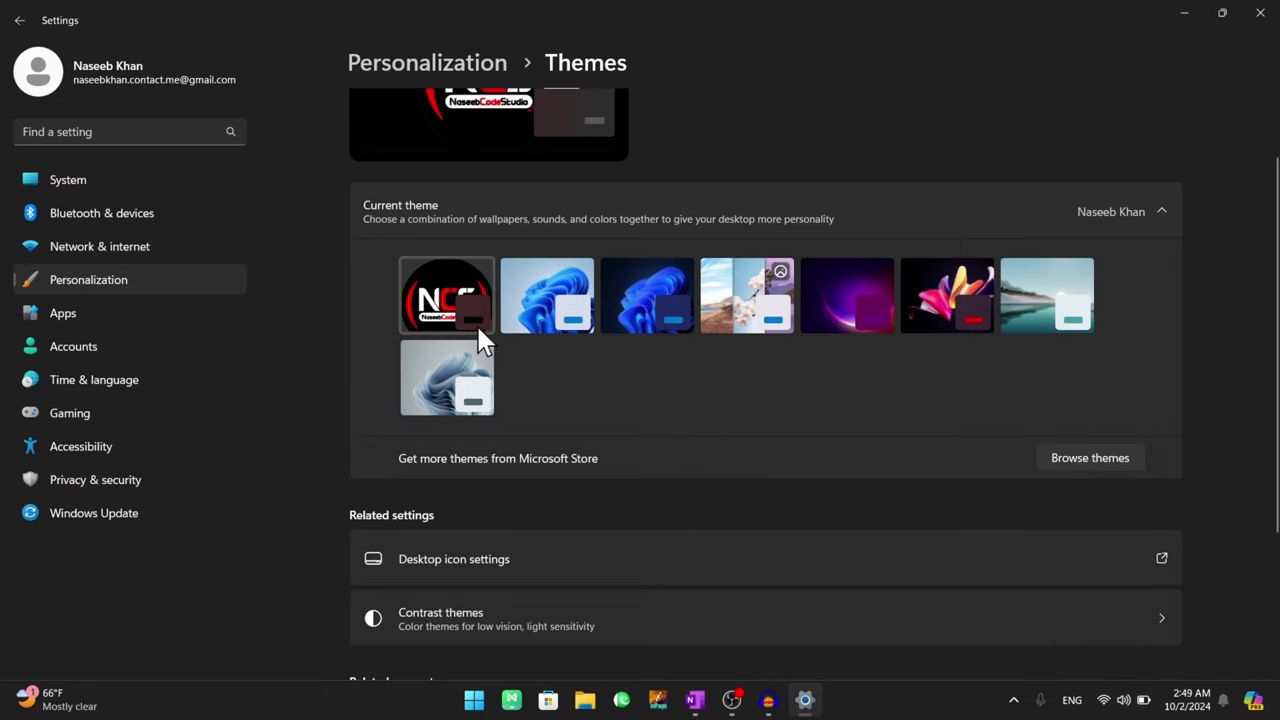
scroll(689, 360, down, 1)
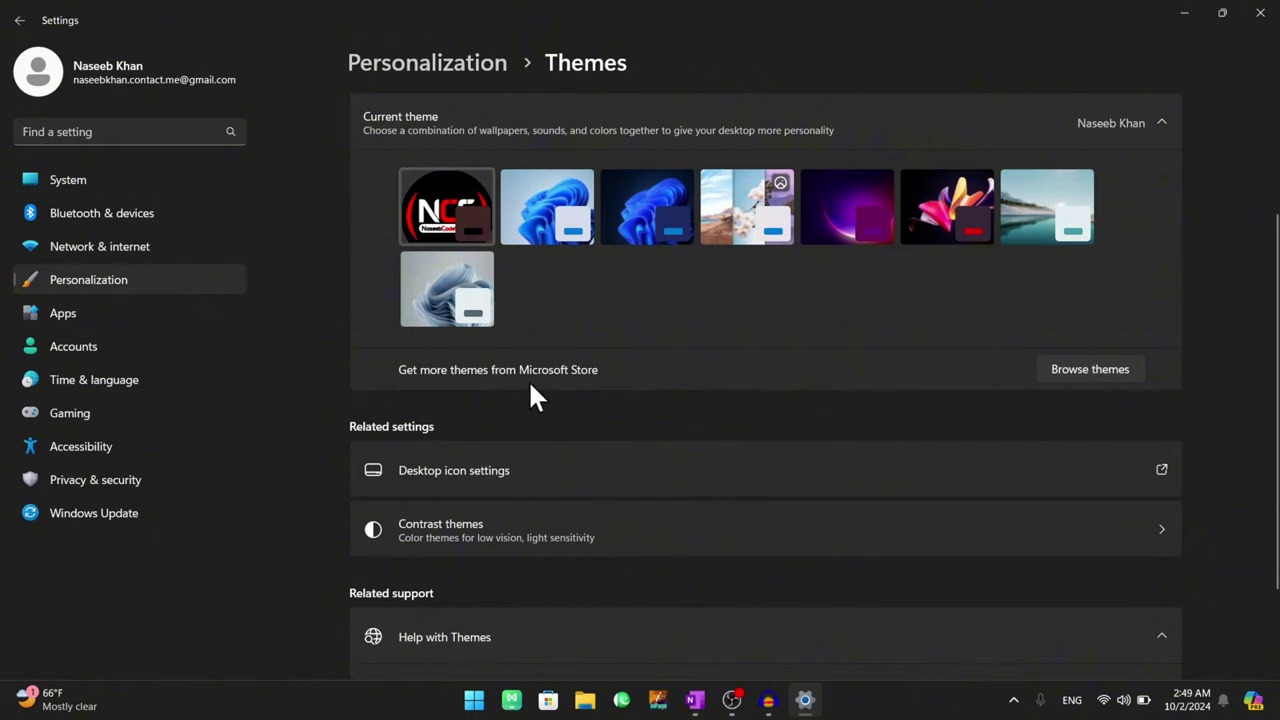
scroll(553, 405, down, 1)
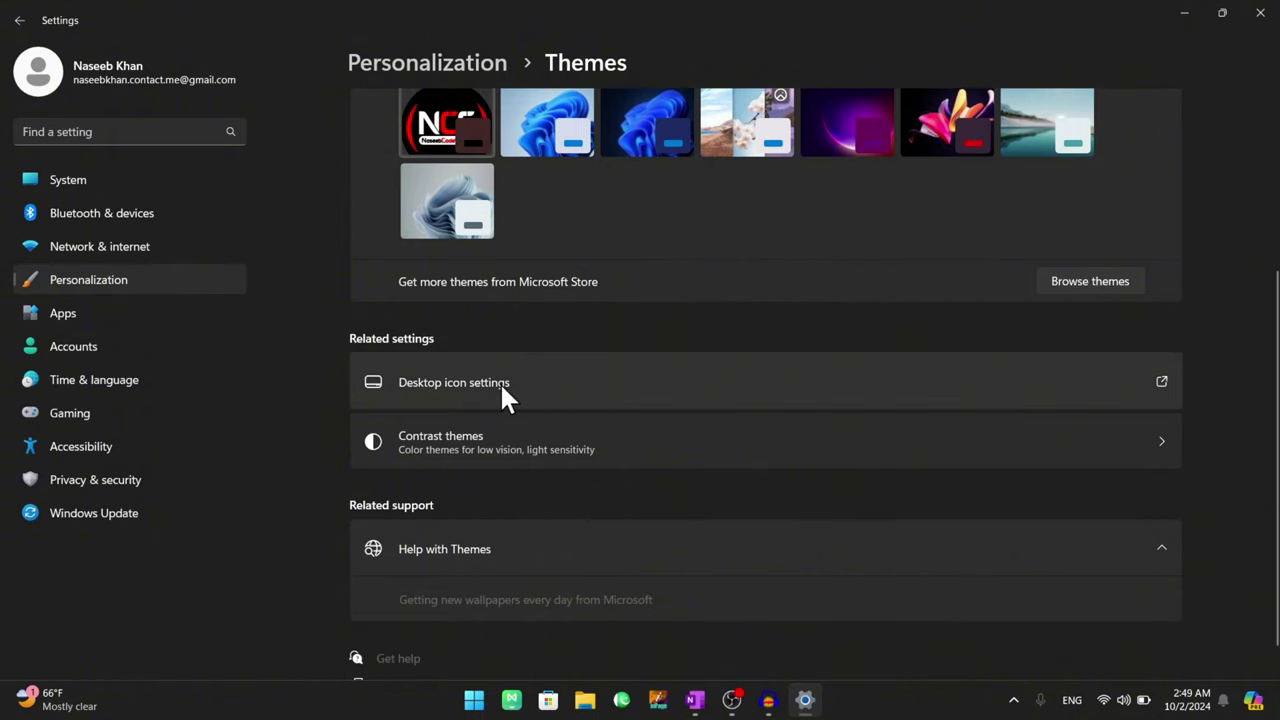
click(440, 382)
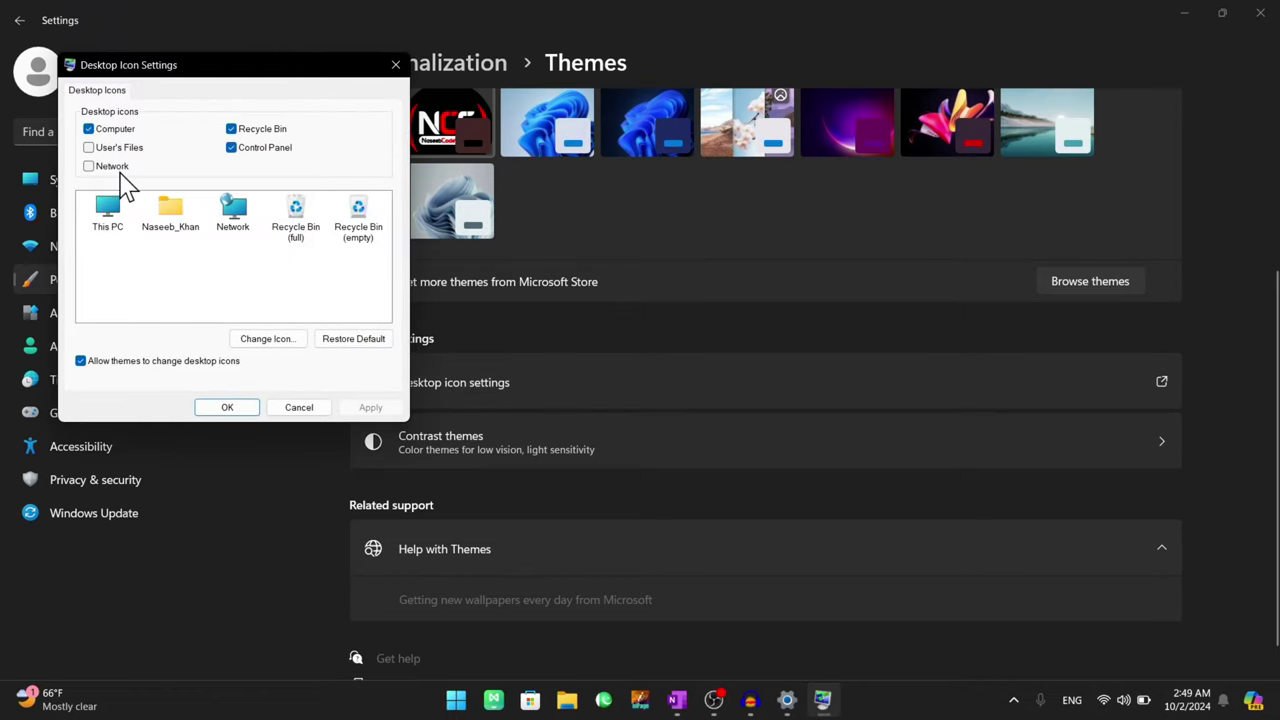
double_click(565, 15)
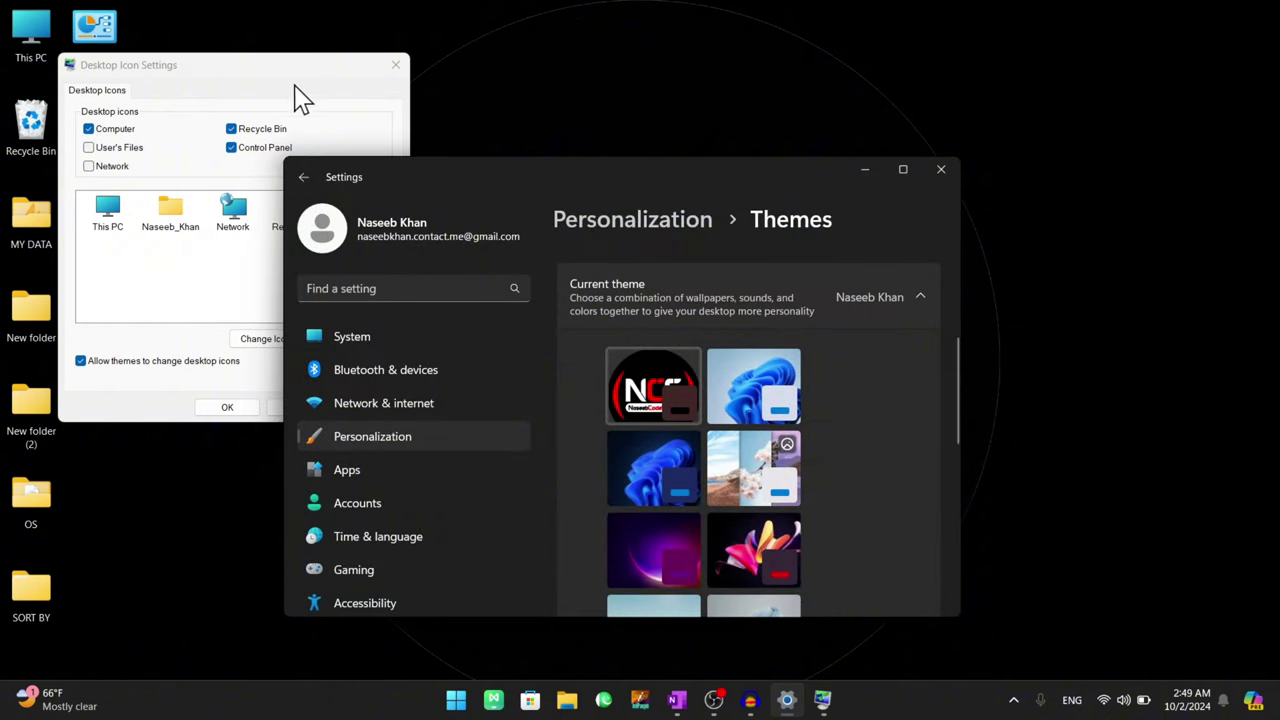
drag(272, 68, 408, 64)
Step: Add the User's Files and Network icons to the desktop and apply
click(256, 145)
click(248, 162)
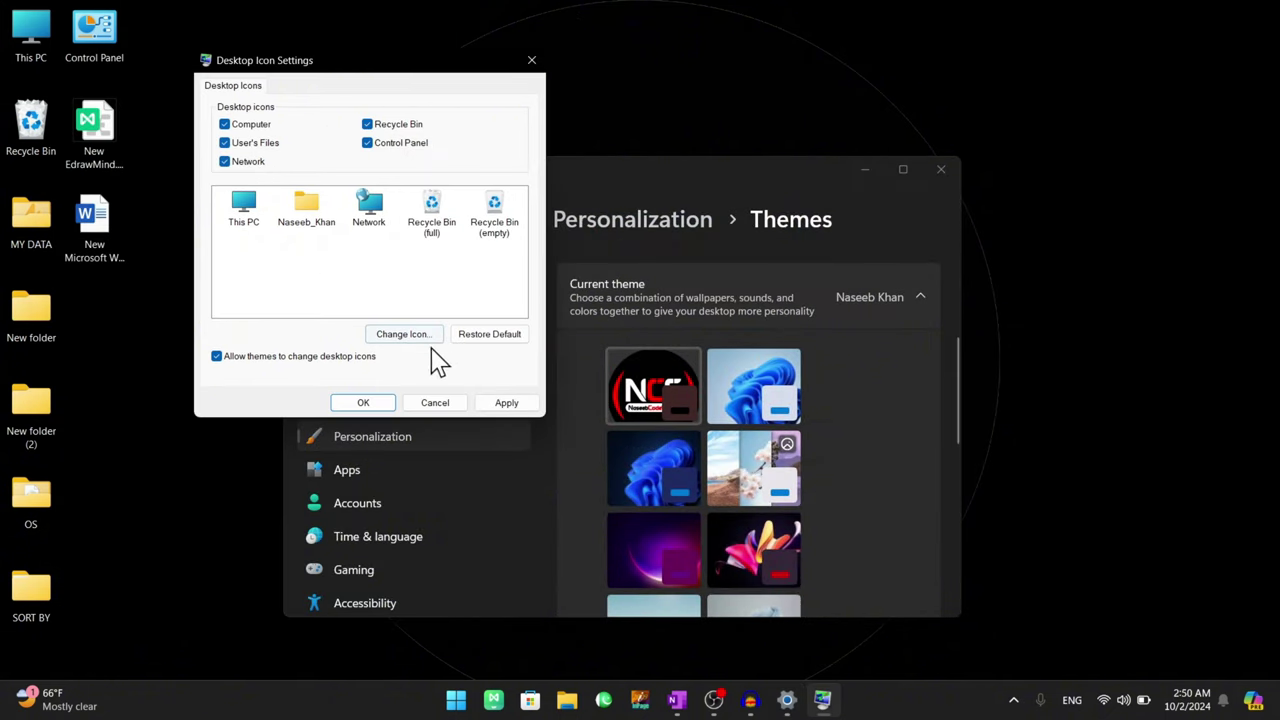
click(506, 403)
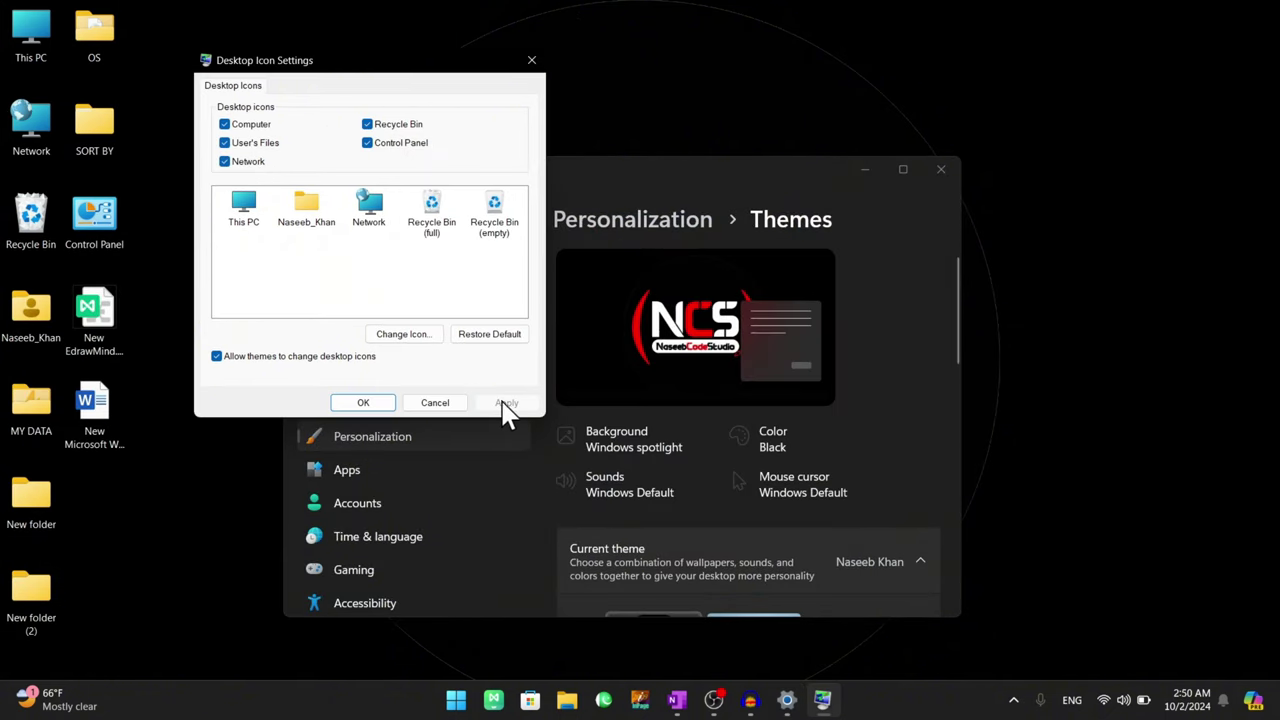
Step: Remove the Network, User's Files and Control Panel icons, applying and confirming the change
click(250, 162)
click(256, 143)
click(388, 150)
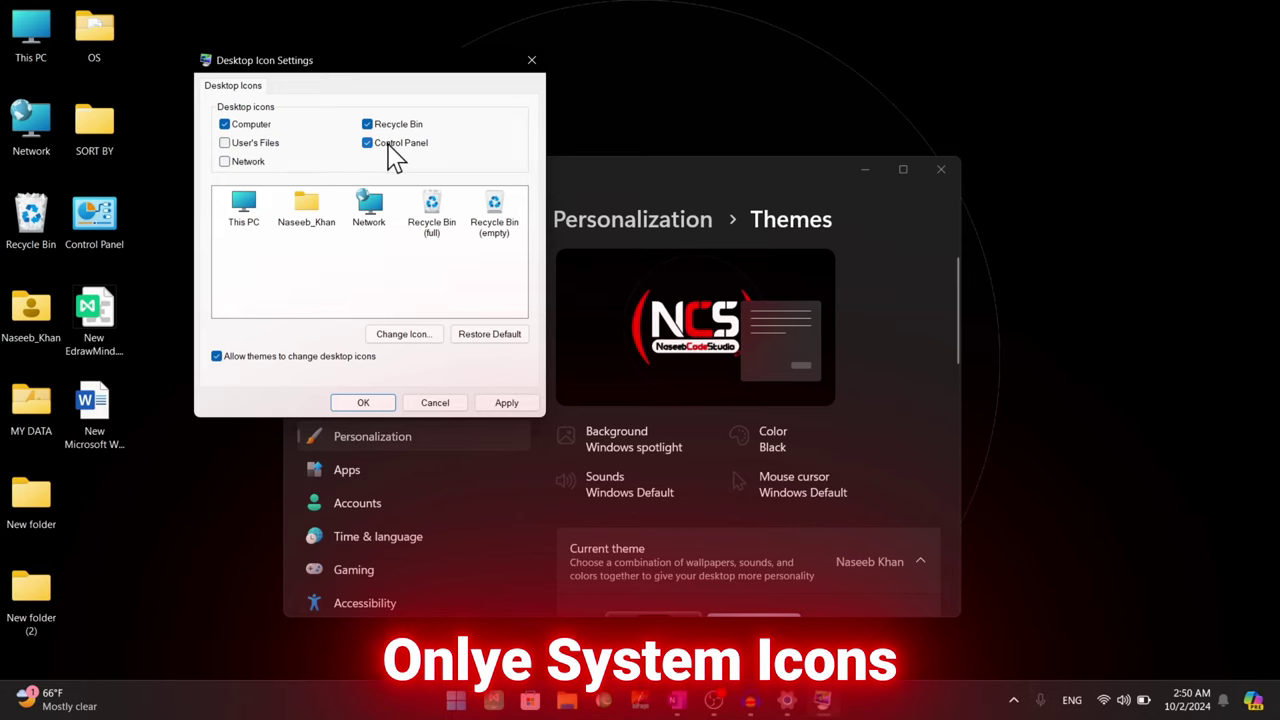
click(510, 402)
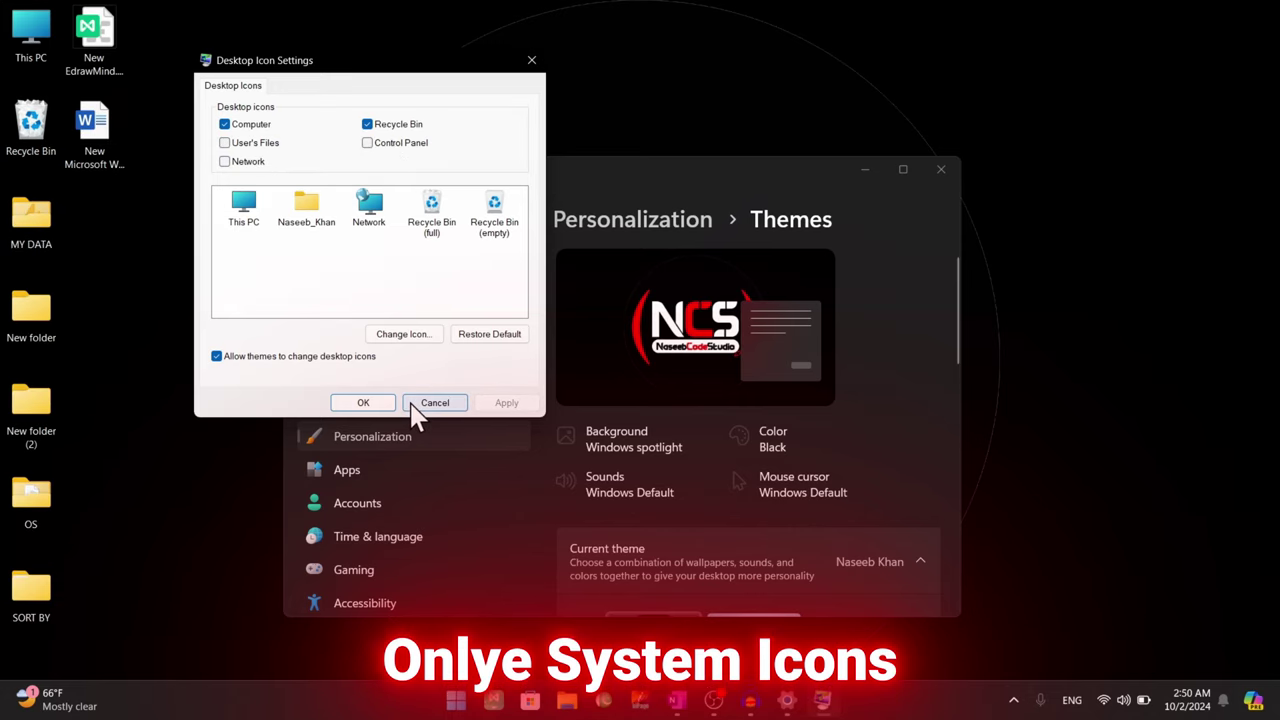
click(368, 404)
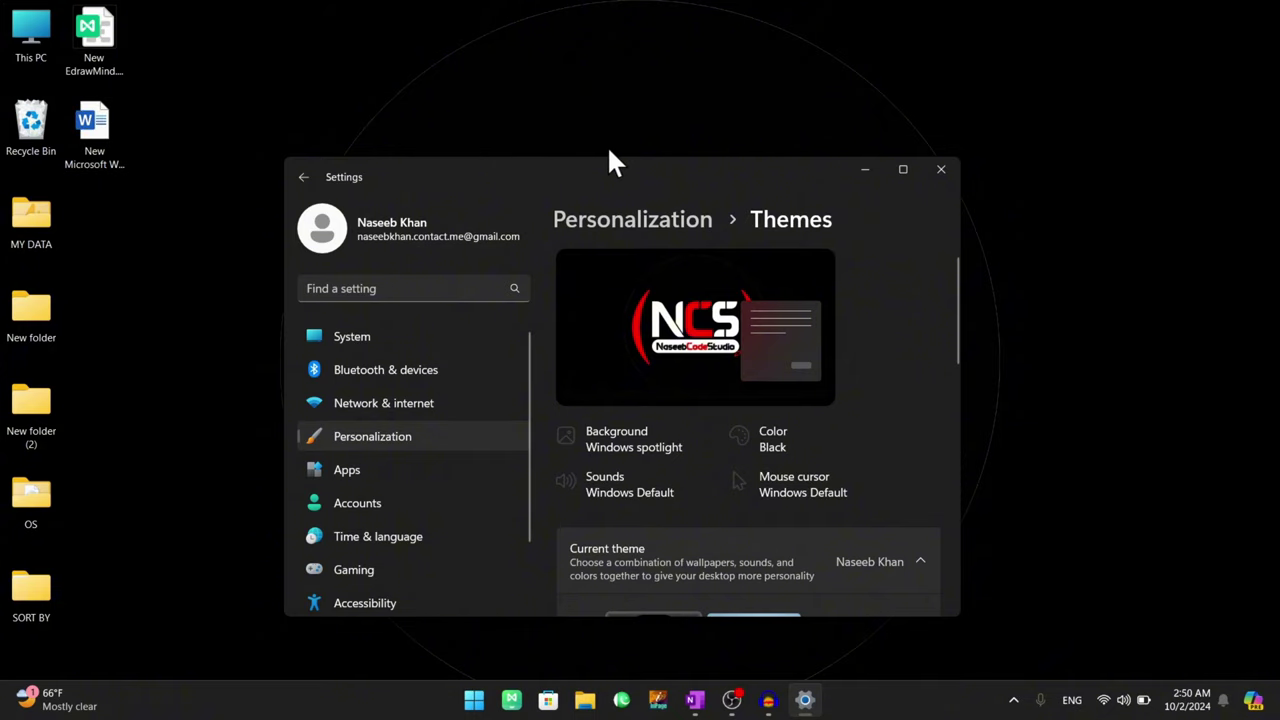
Step: Maximize Settings and go from Personalization to the Dynamic Lighting page
click(903, 169)
key(alt+Left)
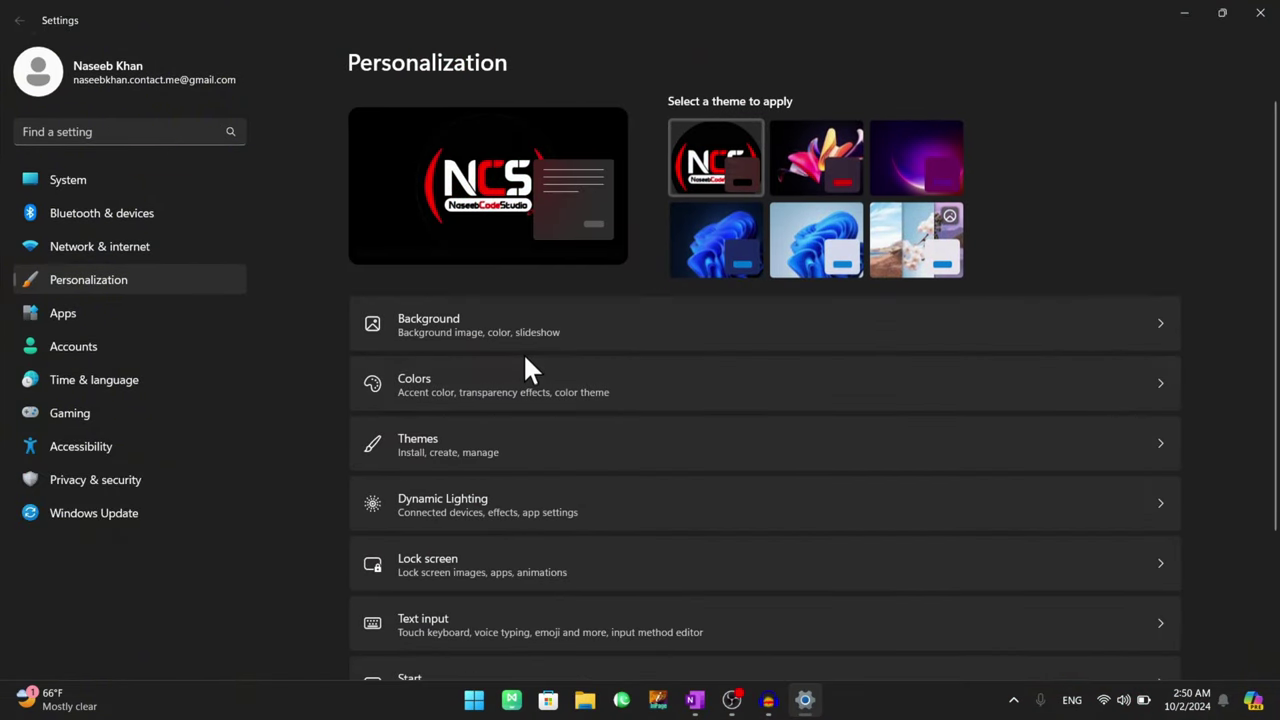
scroll(450, 362, down, 3)
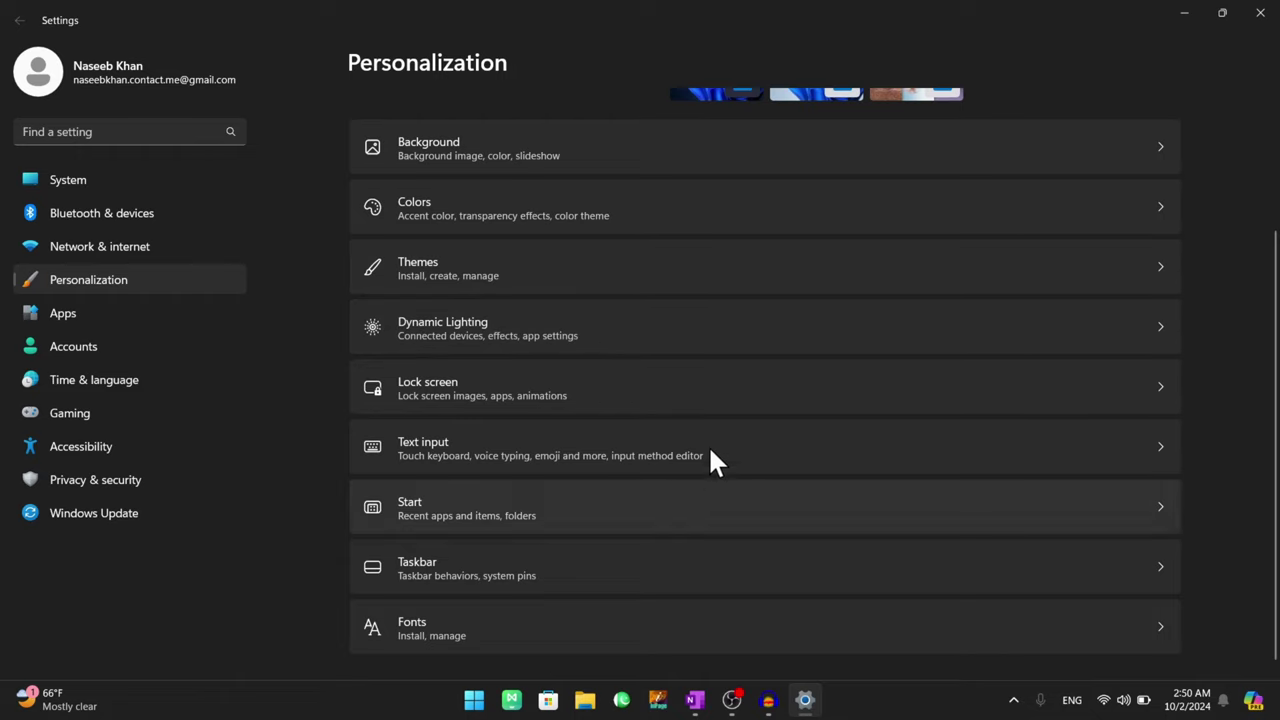
click(431, 328)
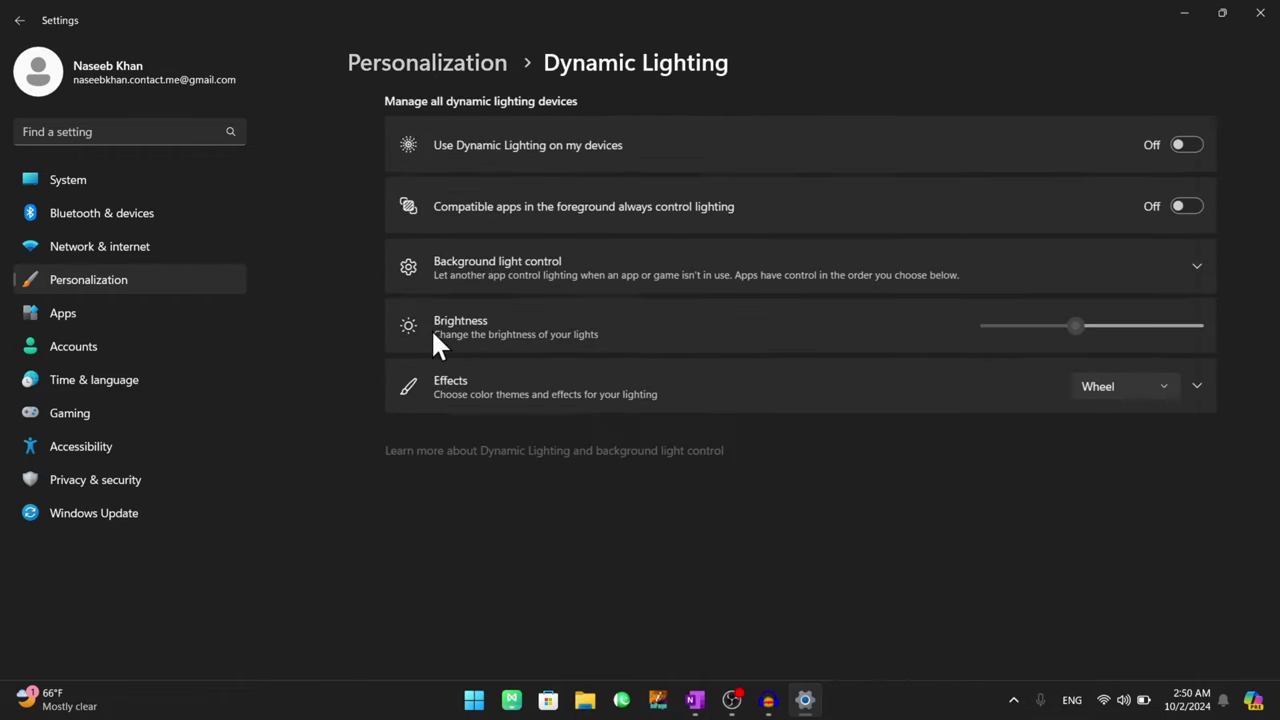
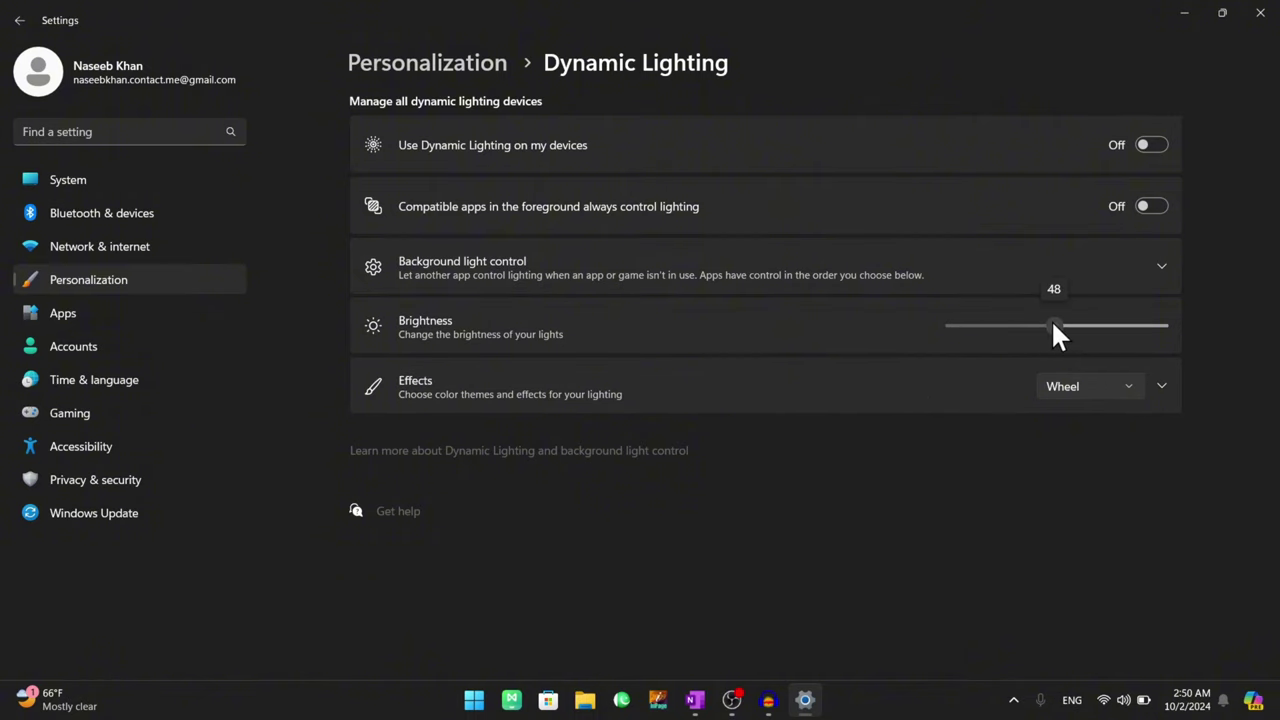
Step: Go back from Dynamic Lighting to the Personalization page
click(19, 20)
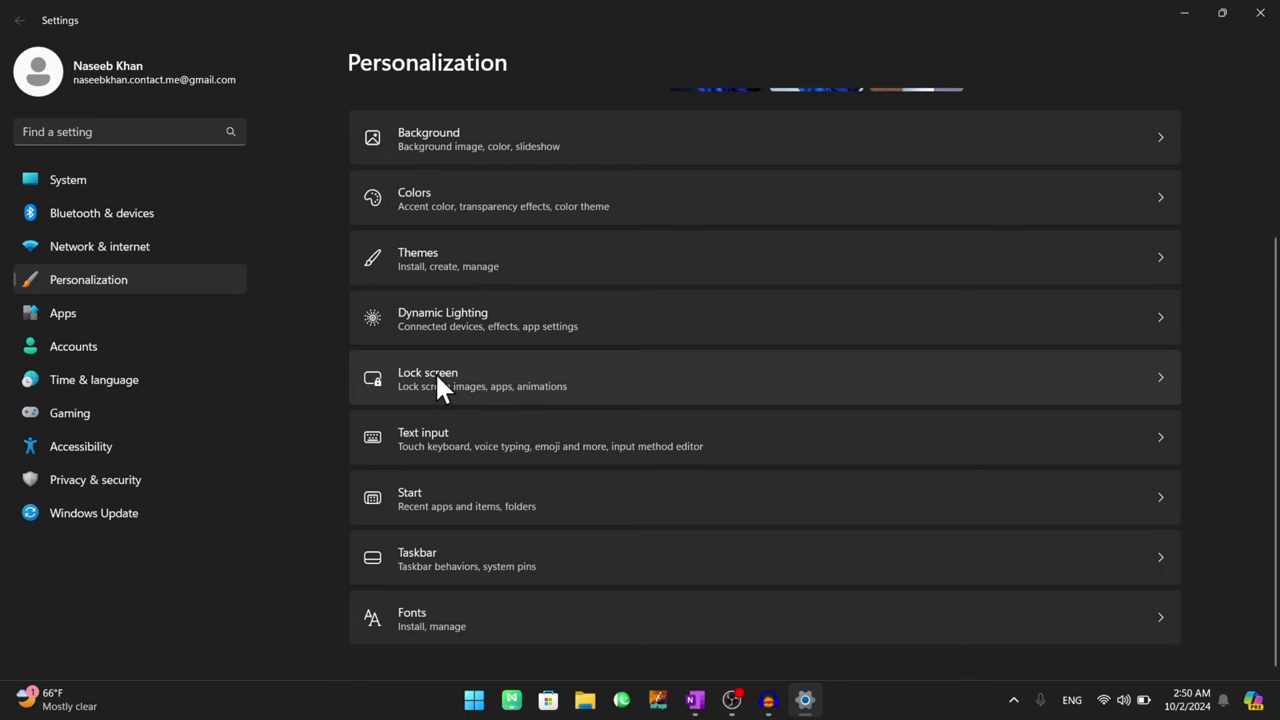
Step: Open Lock screen settings and view the power options in the Start menu
click(437, 380)
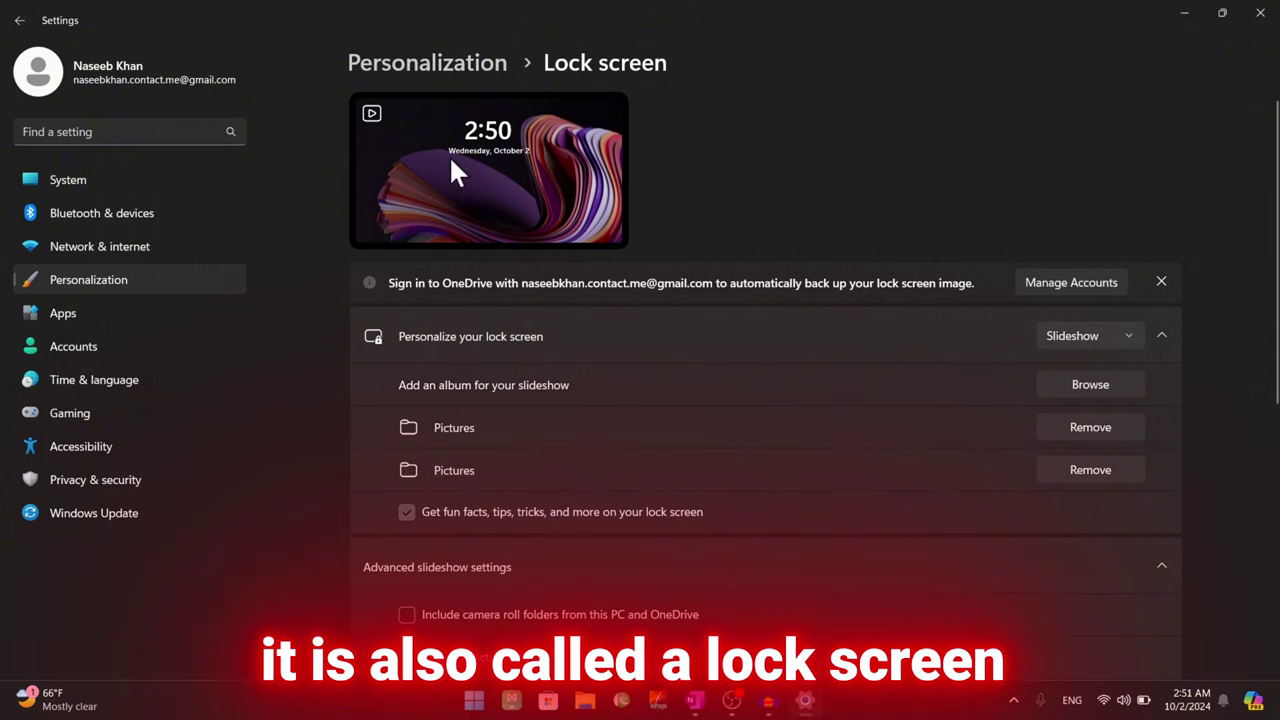
click(474, 700)
click(847, 644)
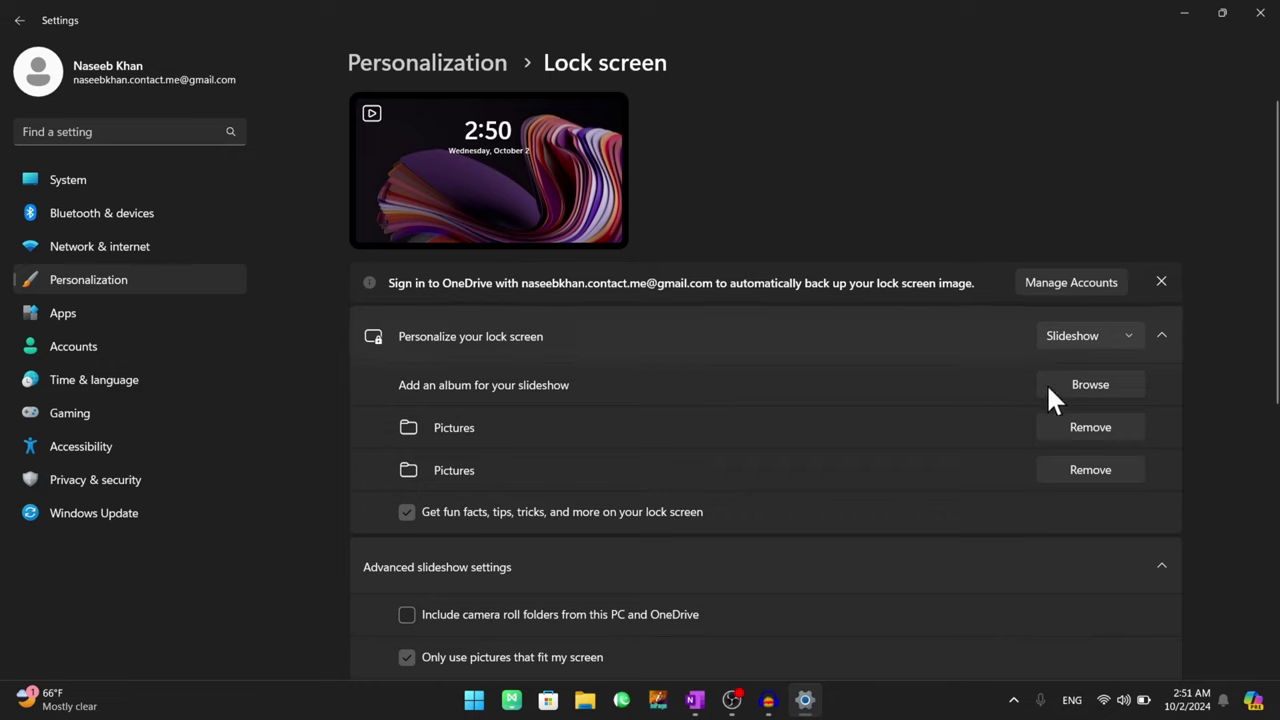
Step: Set the lock screen to Picture with the NCS image and dismiss the OneDrive banner
click(1111, 336)
click(1070, 305)
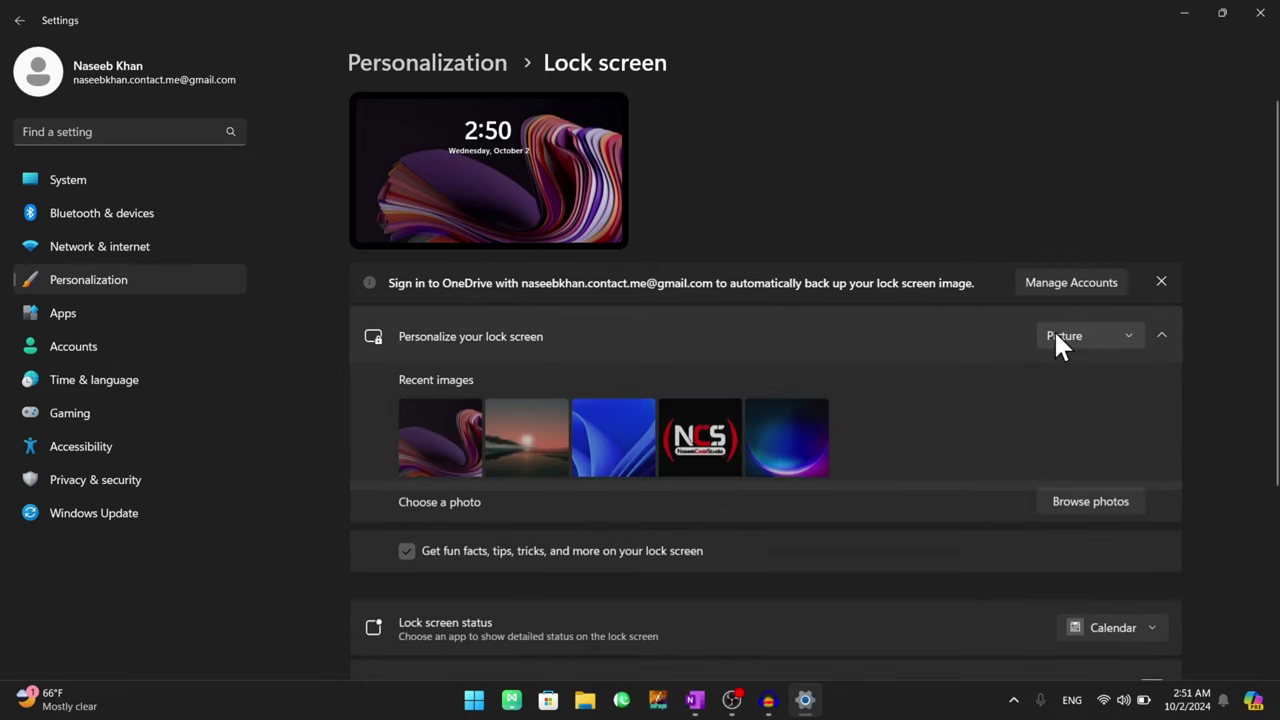
click(705, 445)
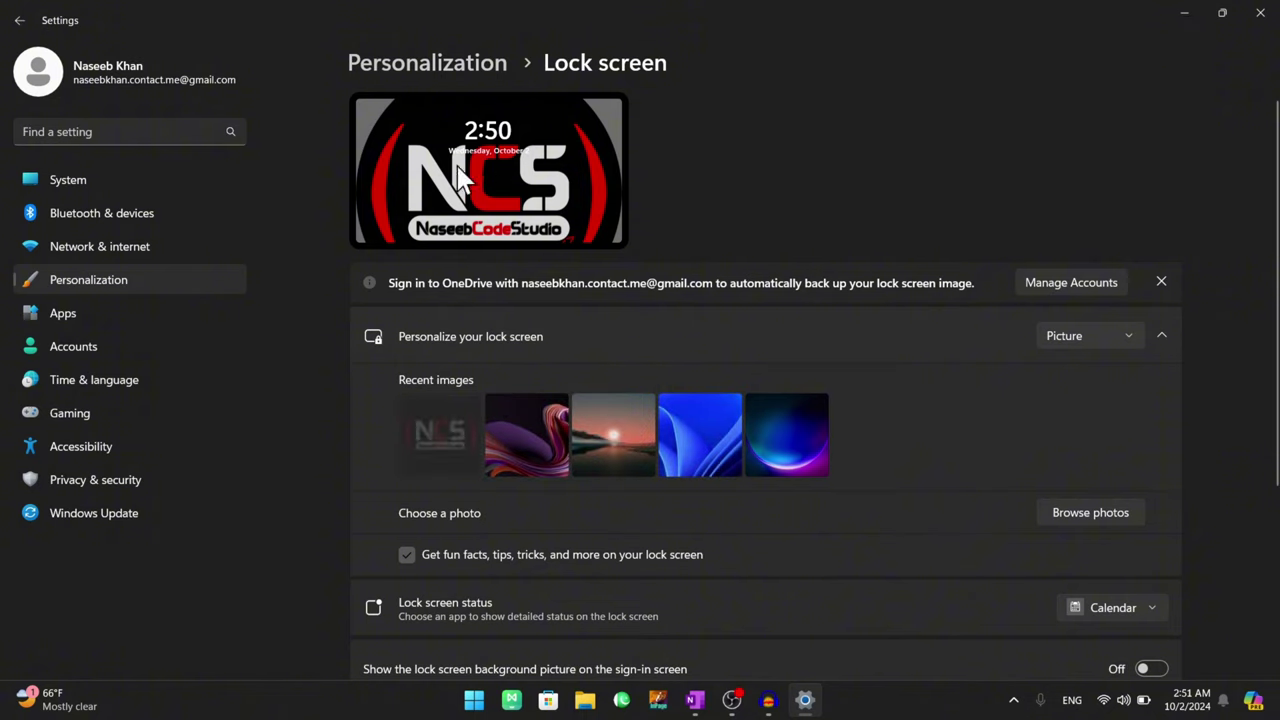
click(1161, 282)
Step: Try Windows spotlight and Slideshow lock screen modes, then return to Picture
click(1110, 285)
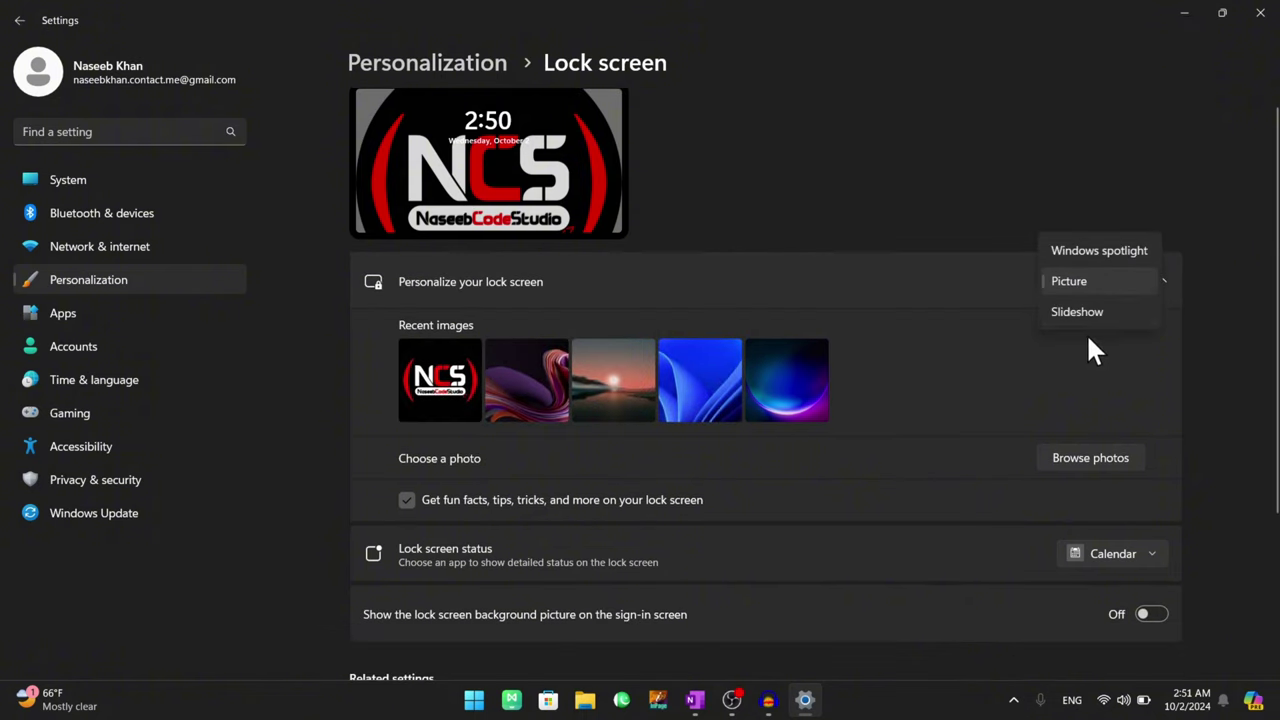
click(1106, 251)
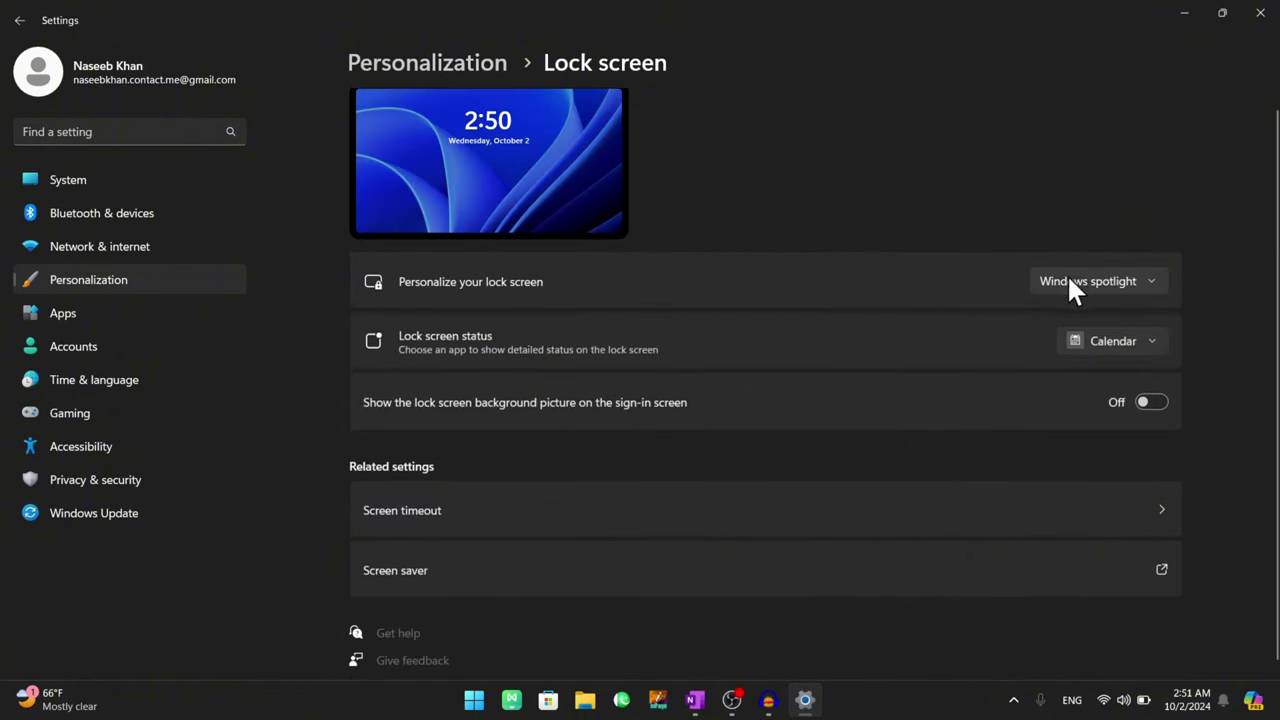
click(1044, 285)
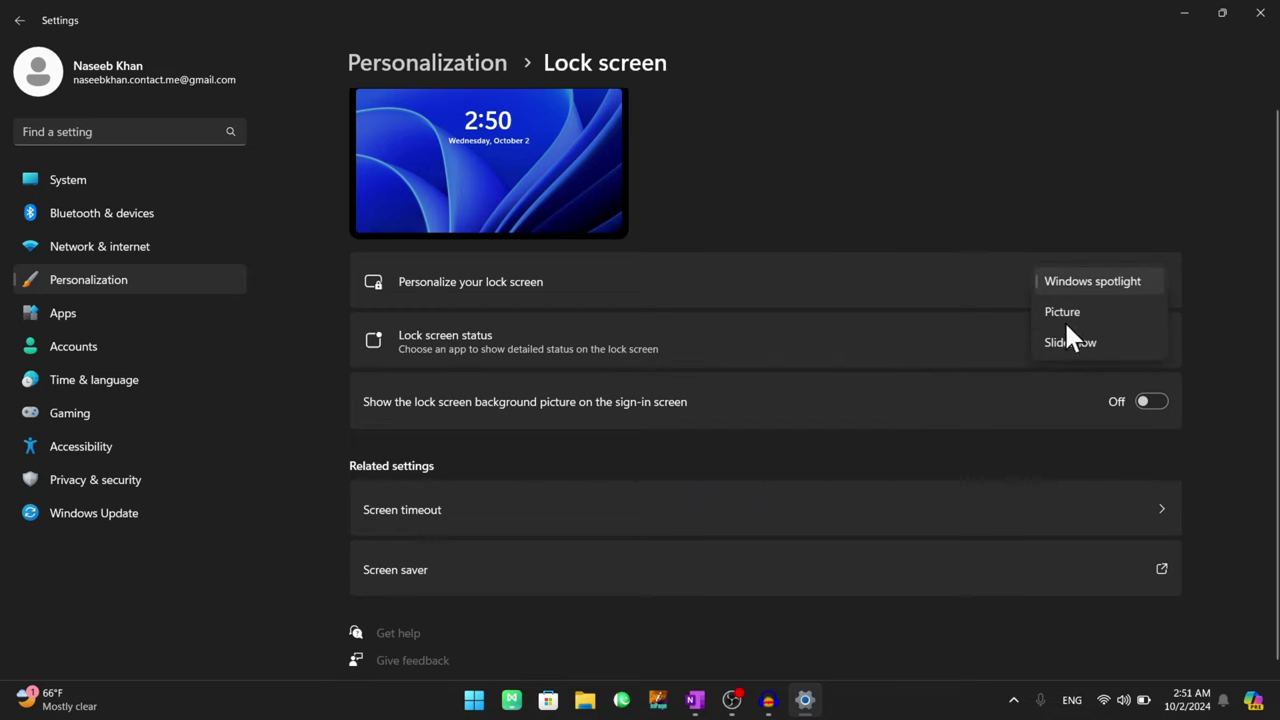
click(1064, 318)
click(1095, 285)
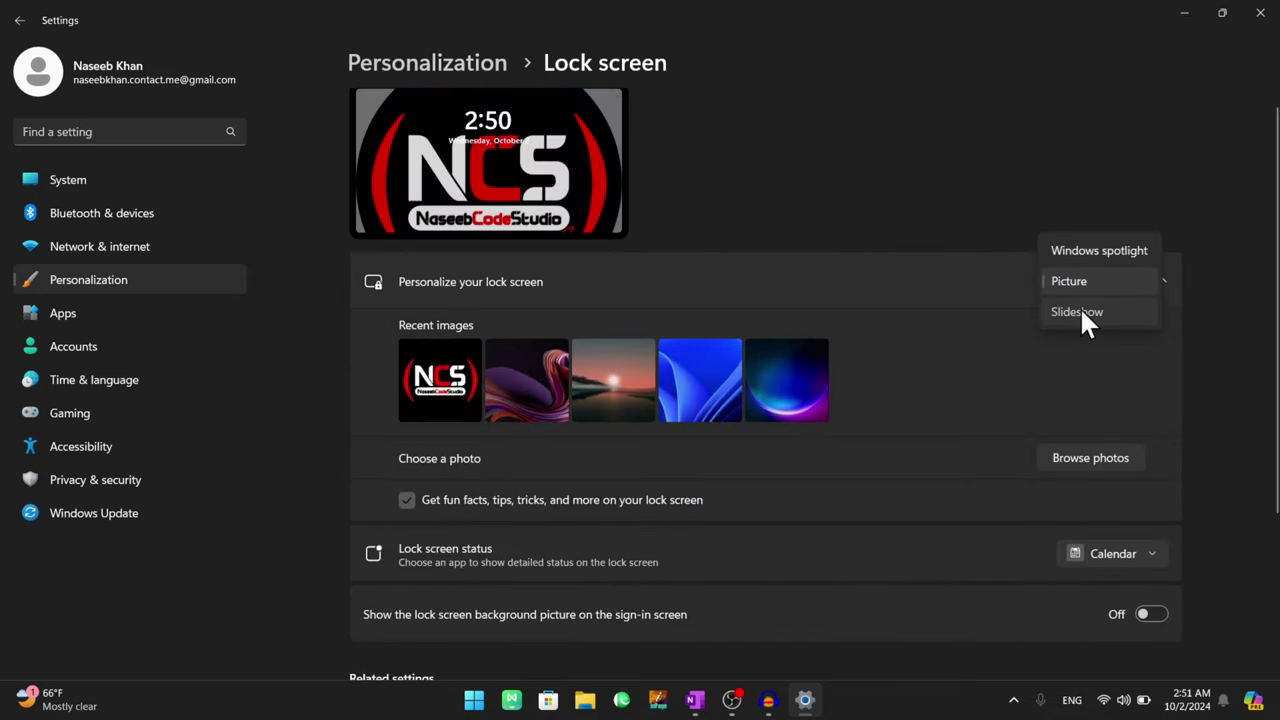
click(1080, 308)
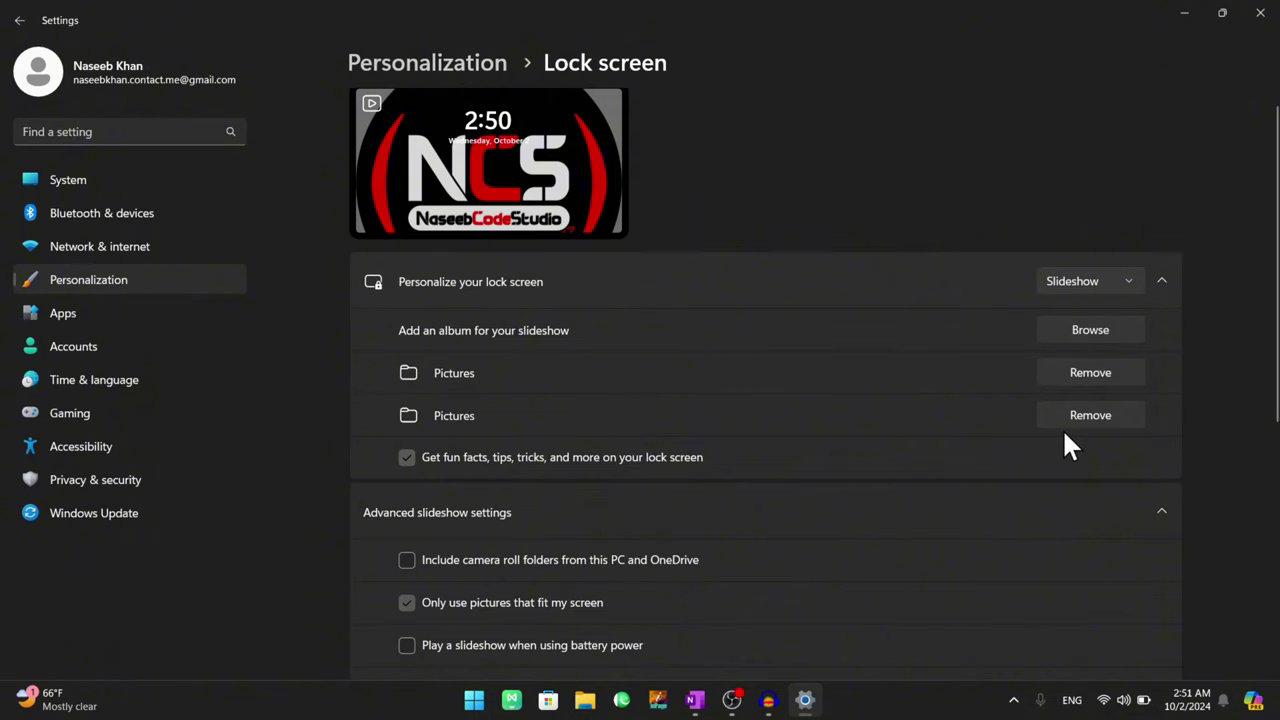
click(1080, 284)
click(1077, 250)
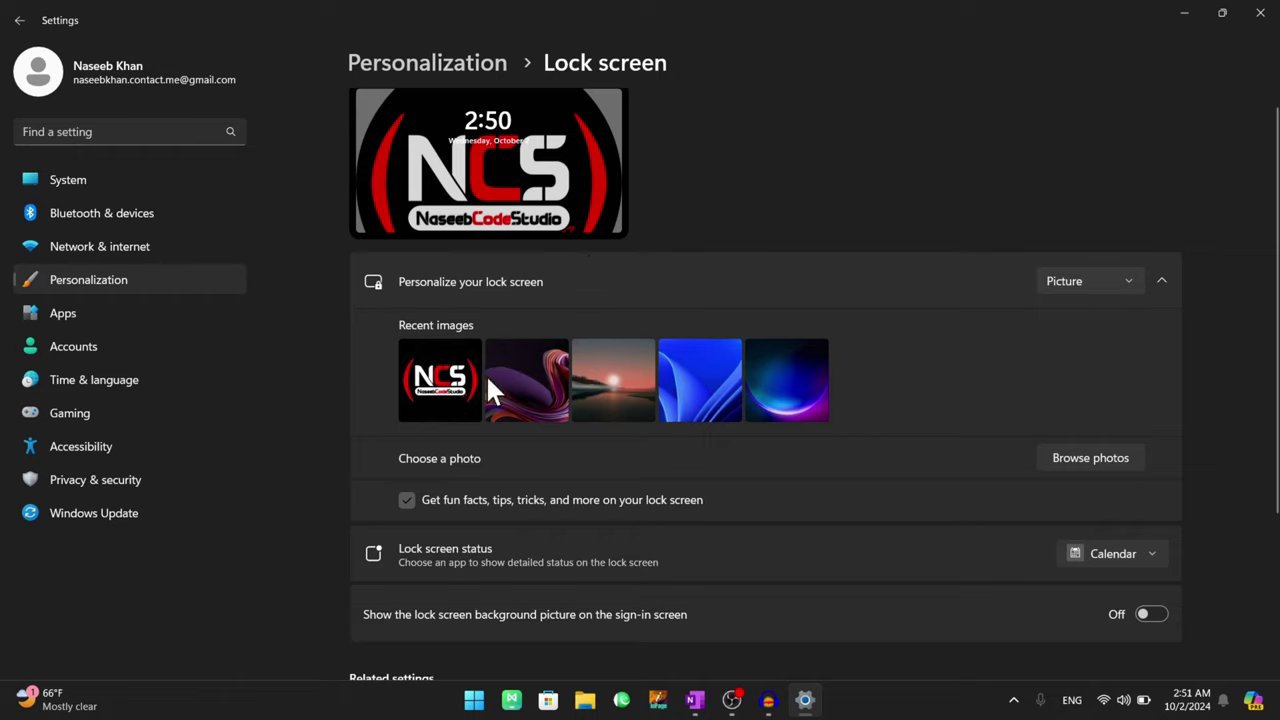
Step: Try the blue Windows 11 image, then make the NCS image the lock background again
click(686, 396)
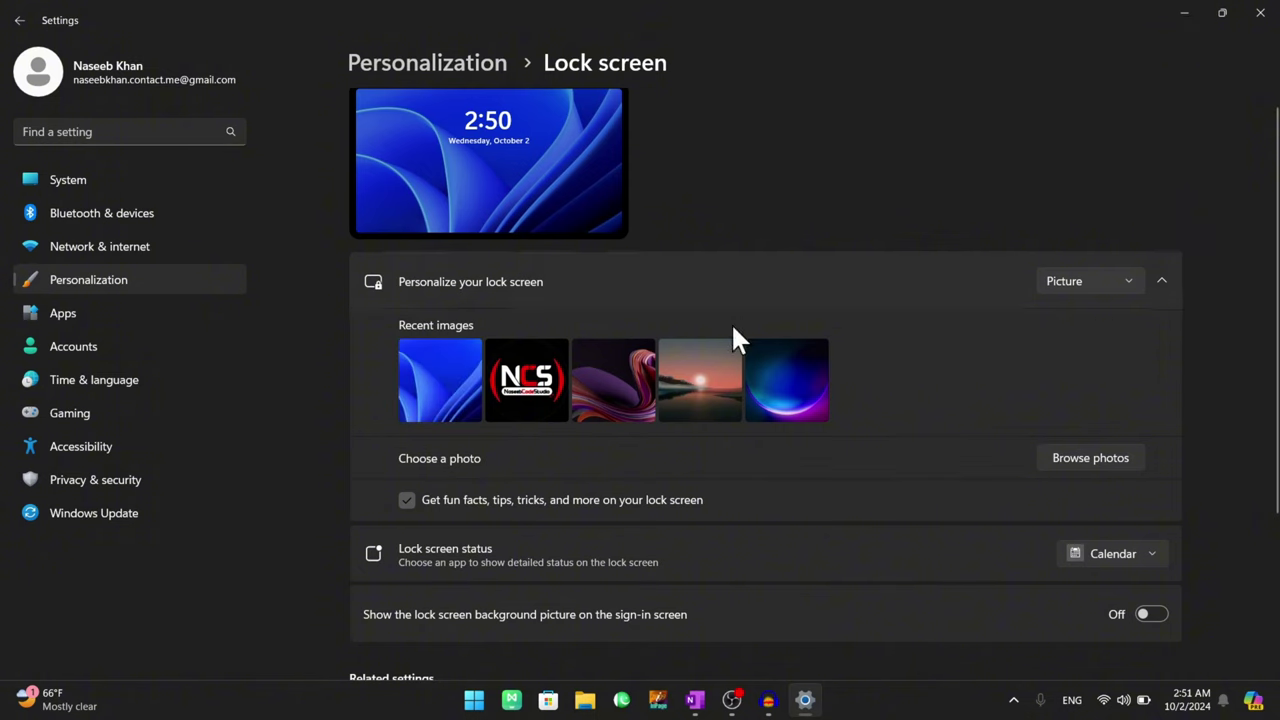
click(522, 371)
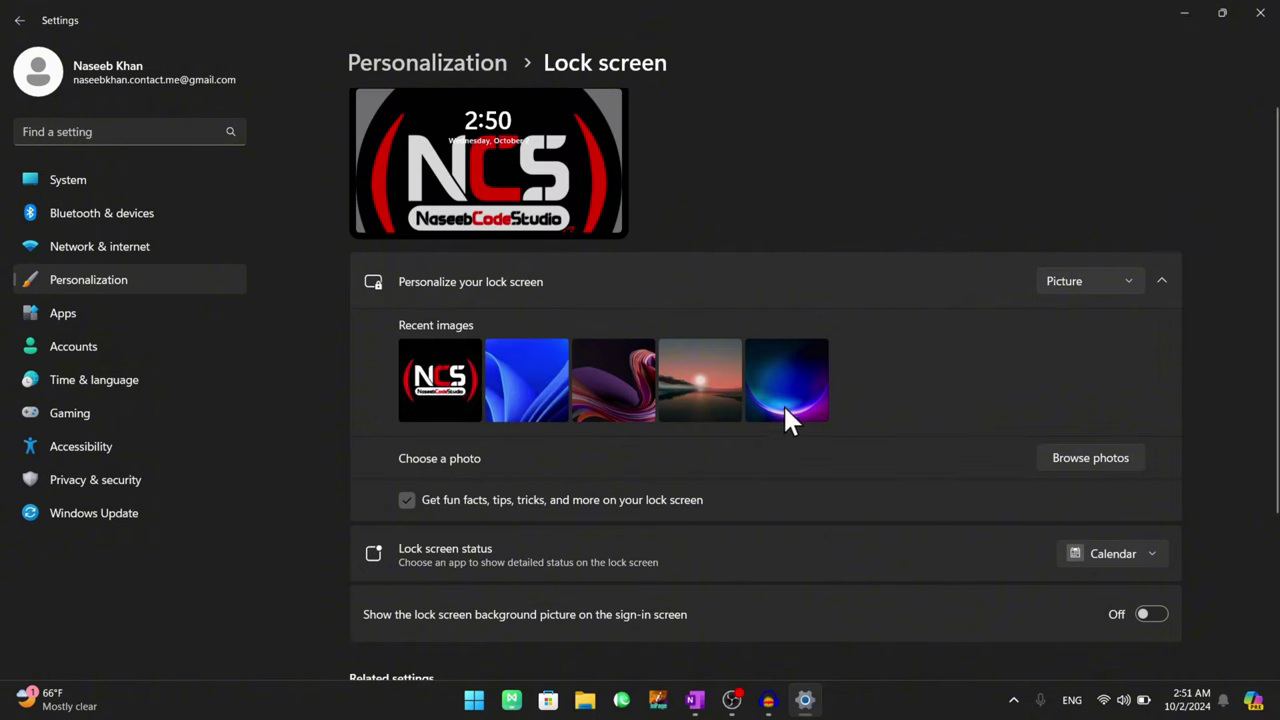
scroll(783, 404, down, 1)
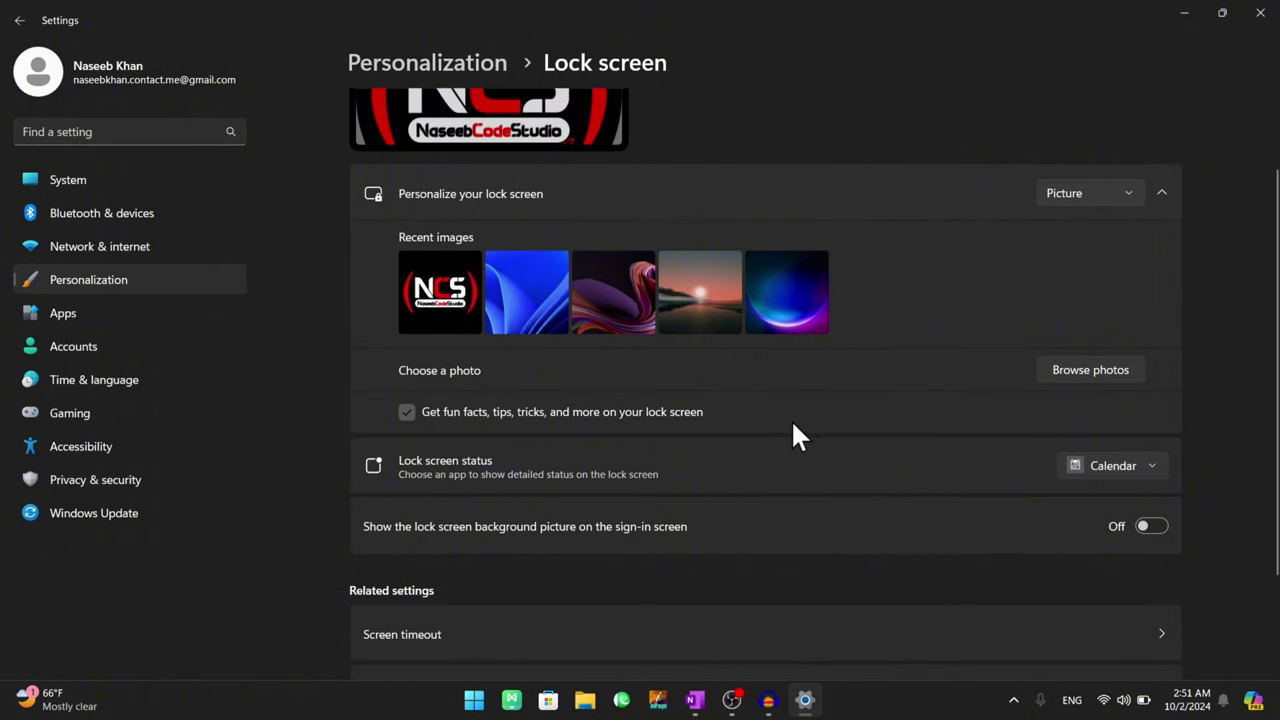
click(1068, 370)
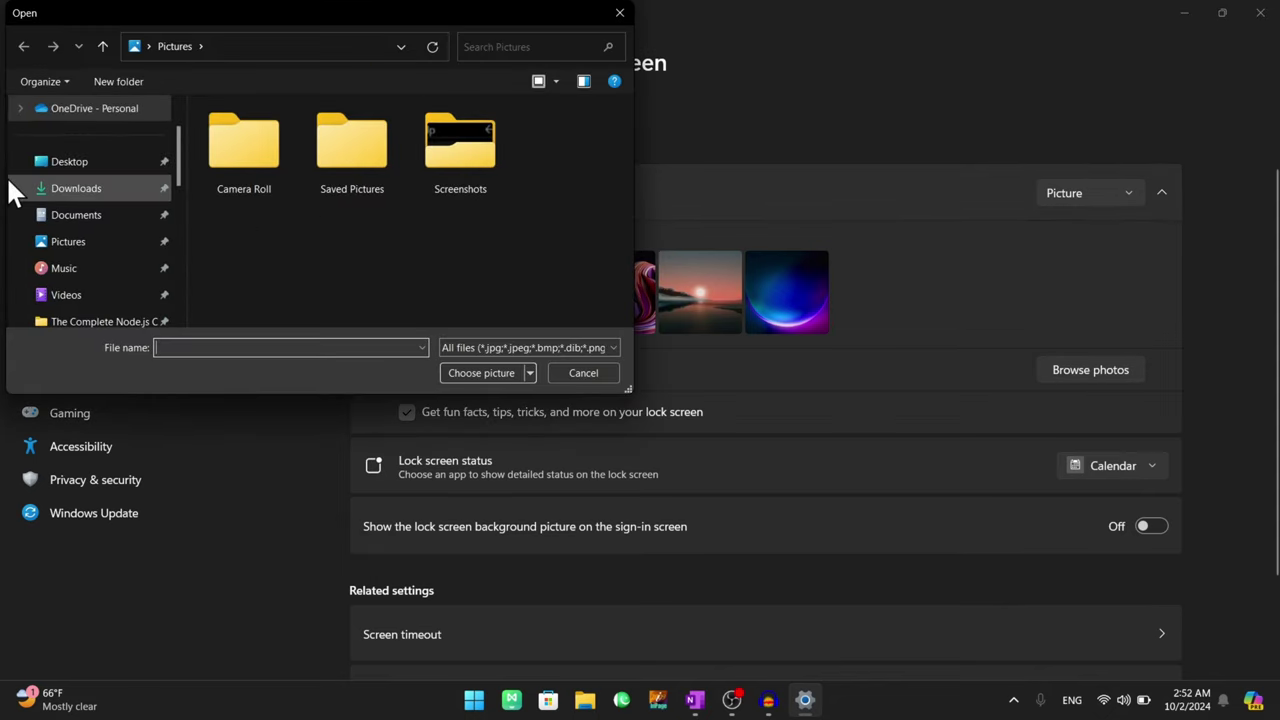
click(620, 14)
scroll(697, 400, down, 1)
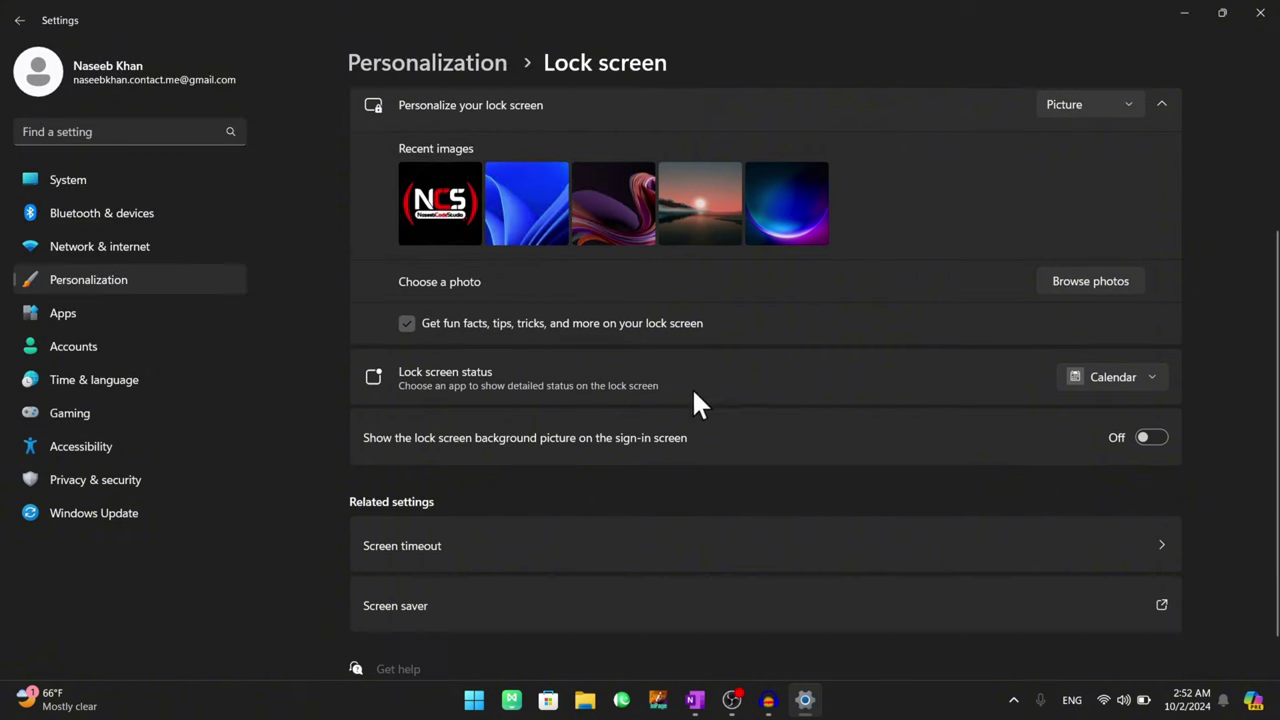
scroll(443, 400, up, 2)
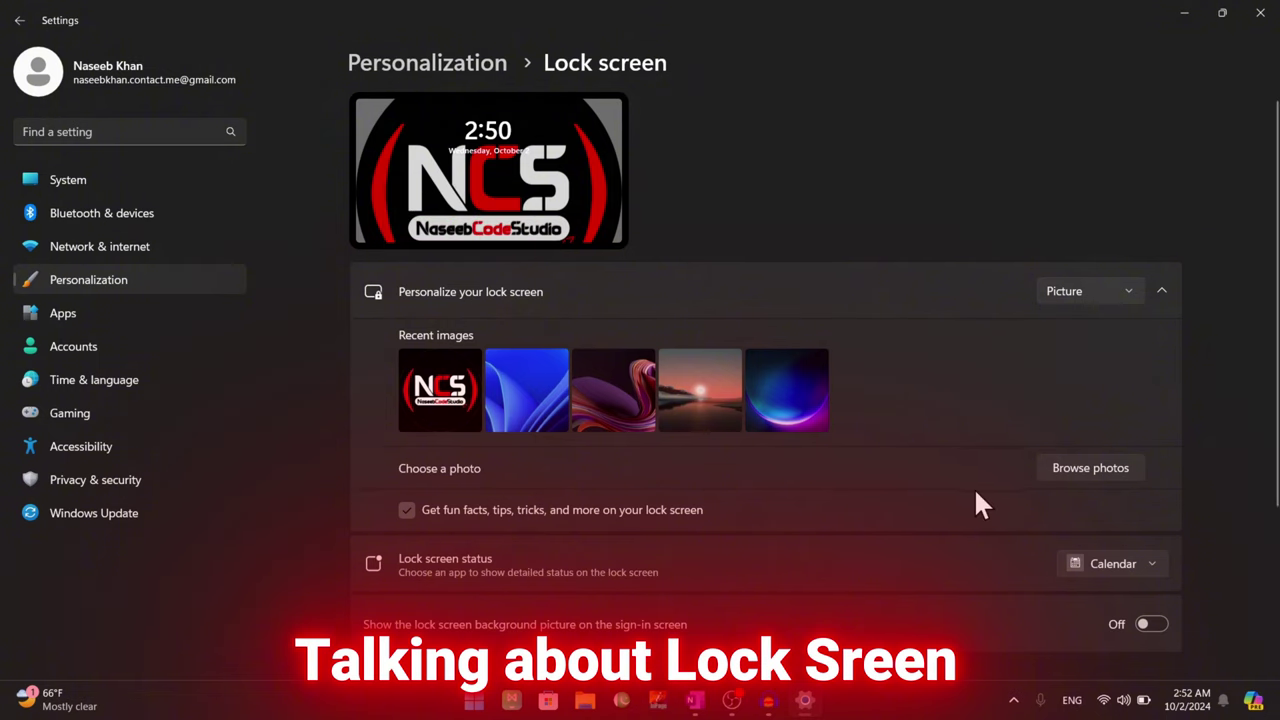
scroll(980, 505, down, 2)
Step: Set the lock screen status app to Weather and more
click(1095, 386)
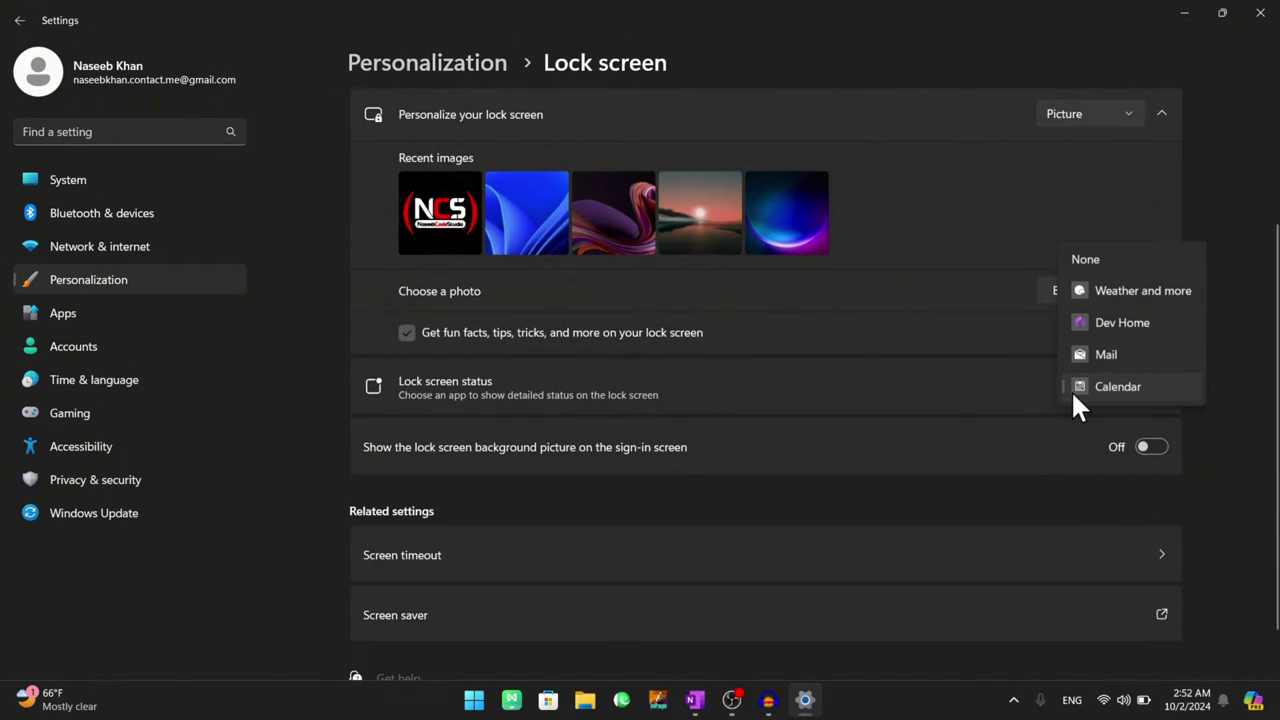
click(1102, 290)
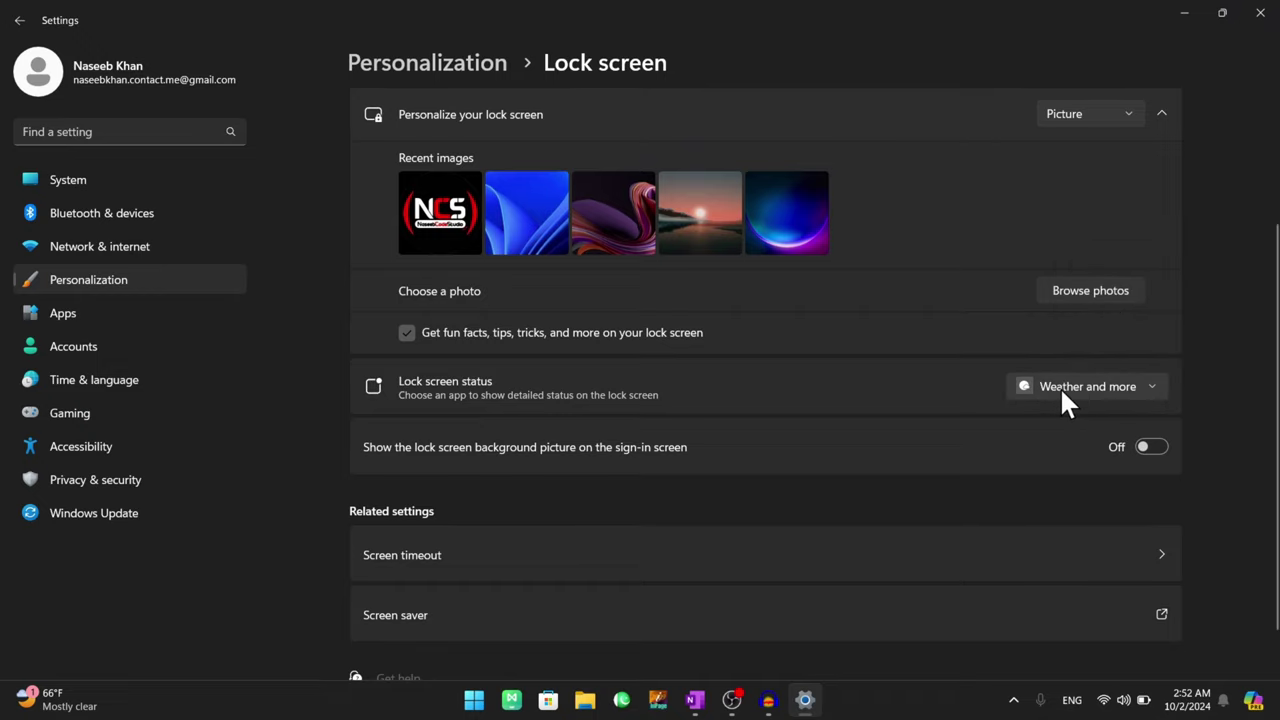
scroll(905, 370, up, 2)
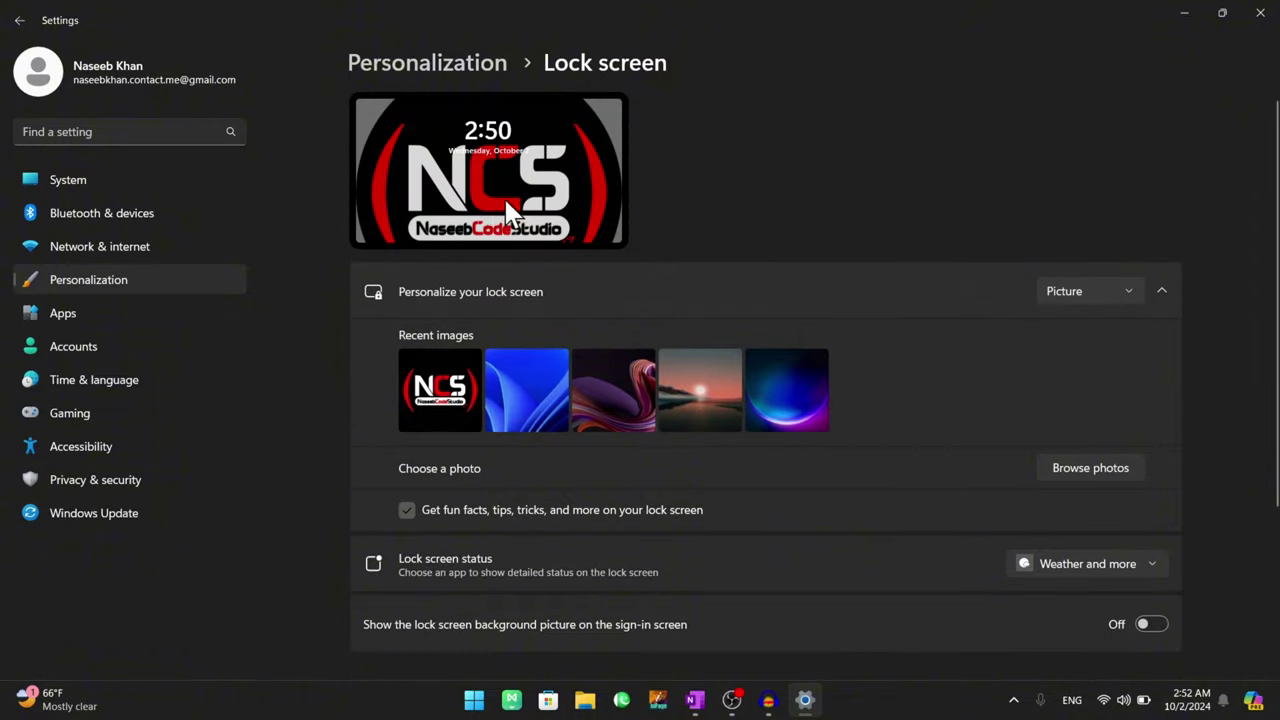
scroll(1120, 483, down, 2)
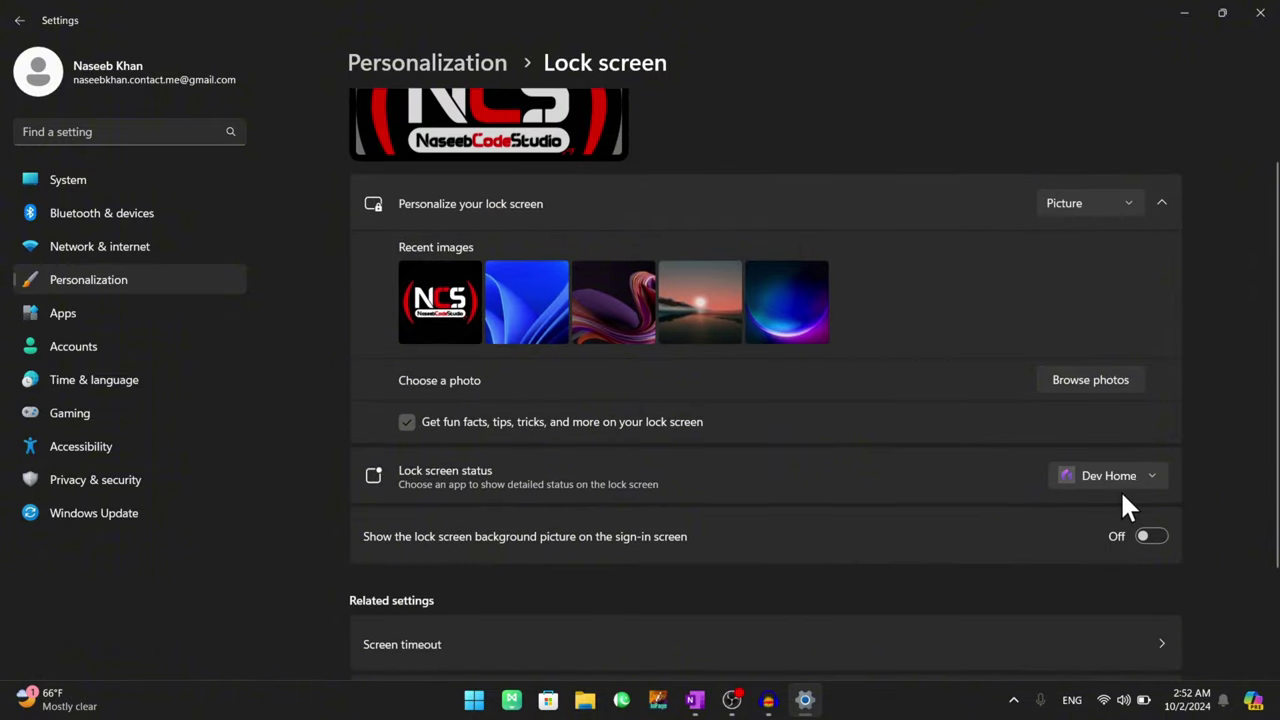
click(1095, 476)
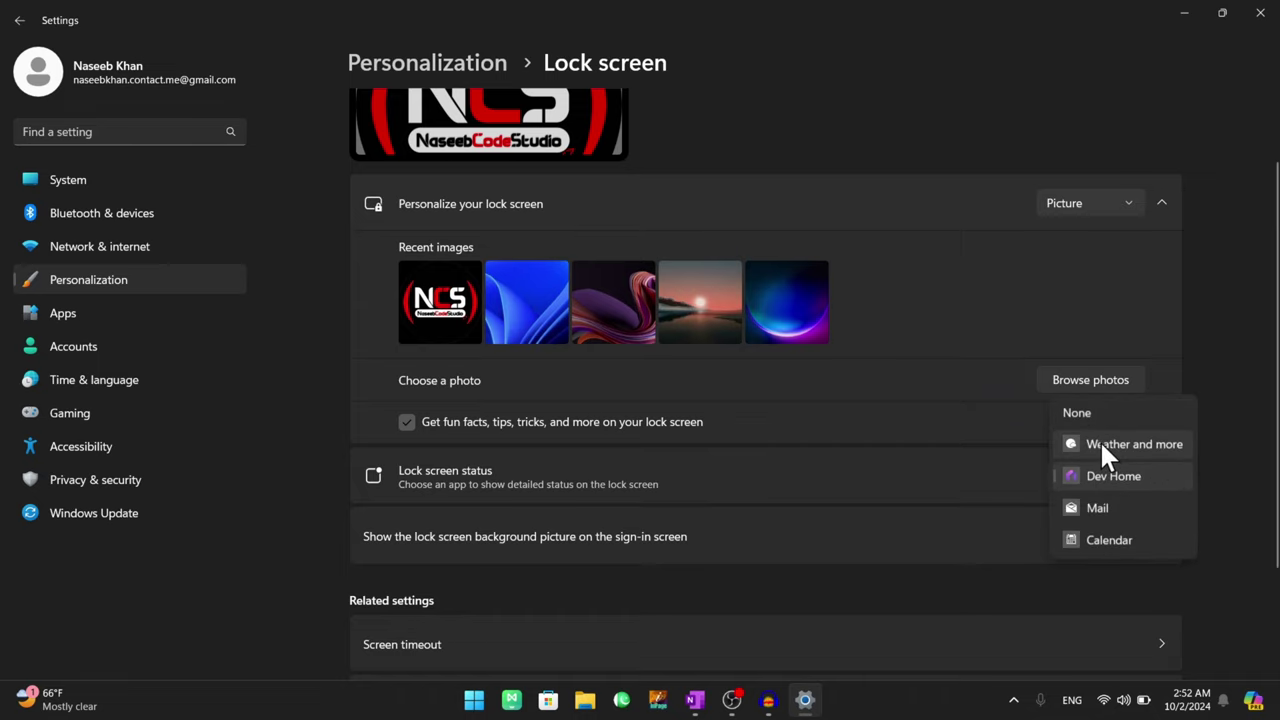
click(1100, 443)
Step: Turn on showing the lock screen background picture on the sign-in screen
scroll(1033, 507, down, 3)
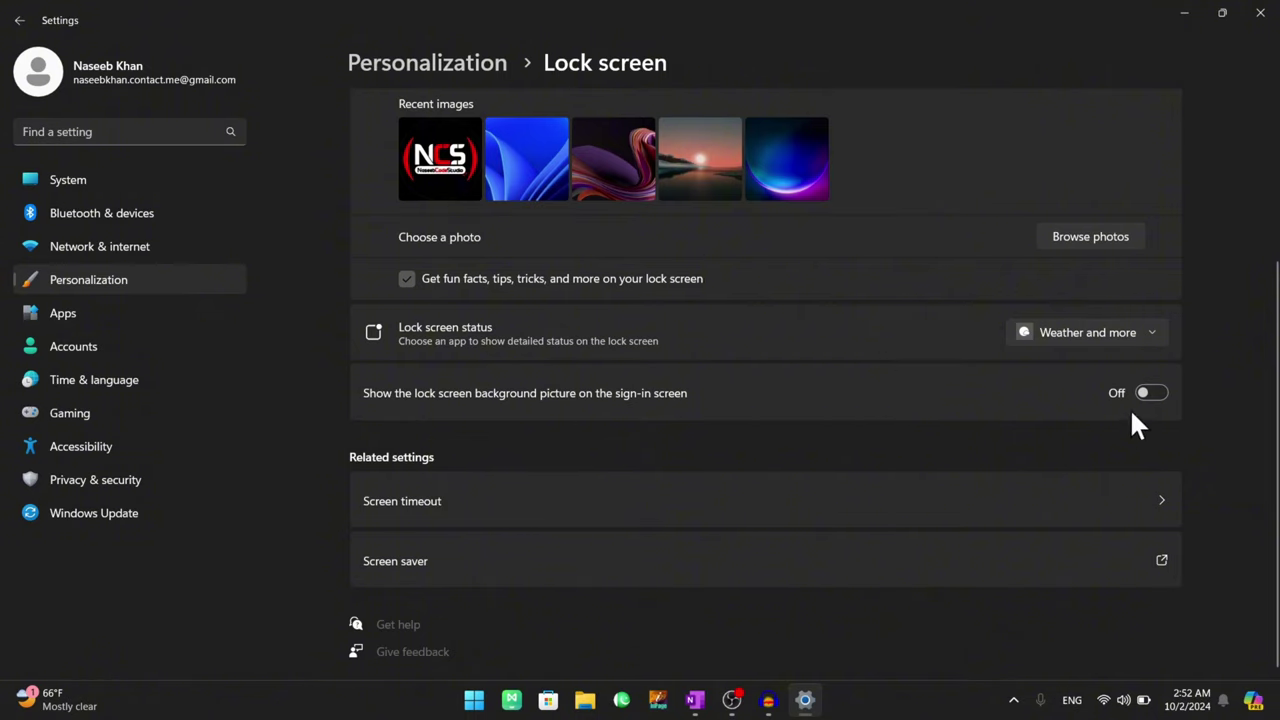
click(1150, 393)
scroll(876, 407, up, 5)
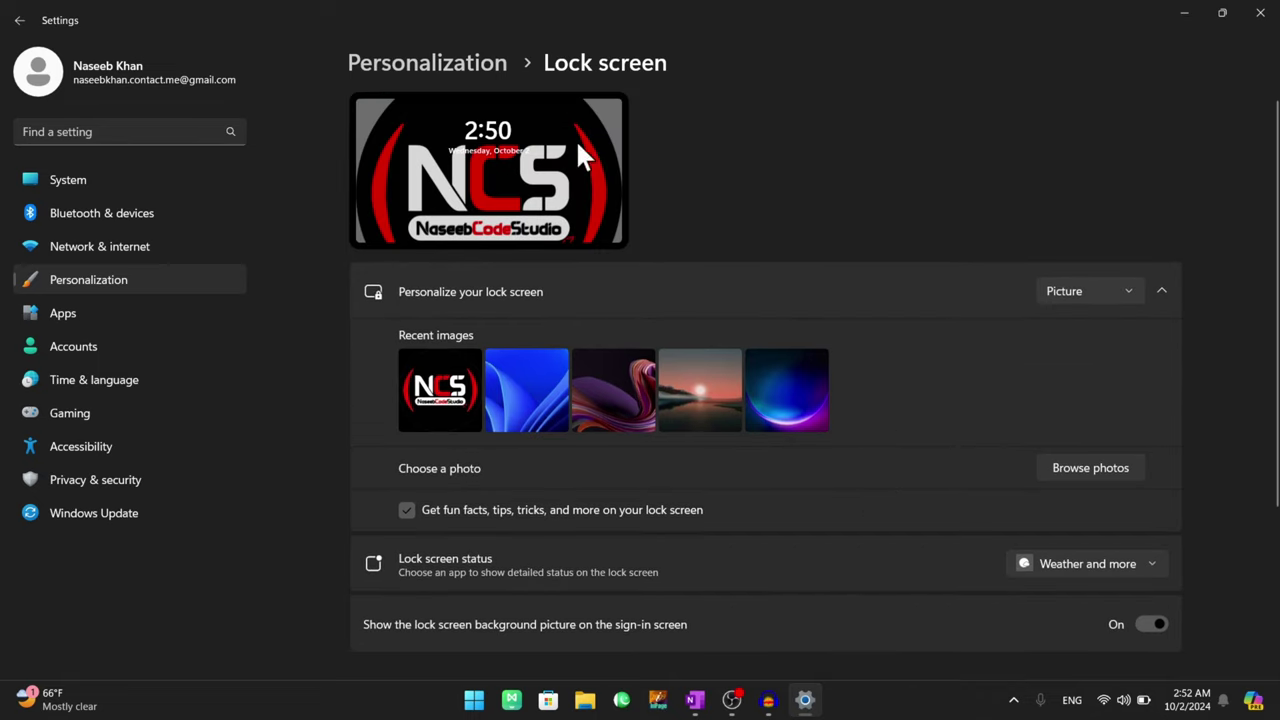
Step: Restore the Settings window, maximize it again and scroll to Related settings
double_click(700, 14)
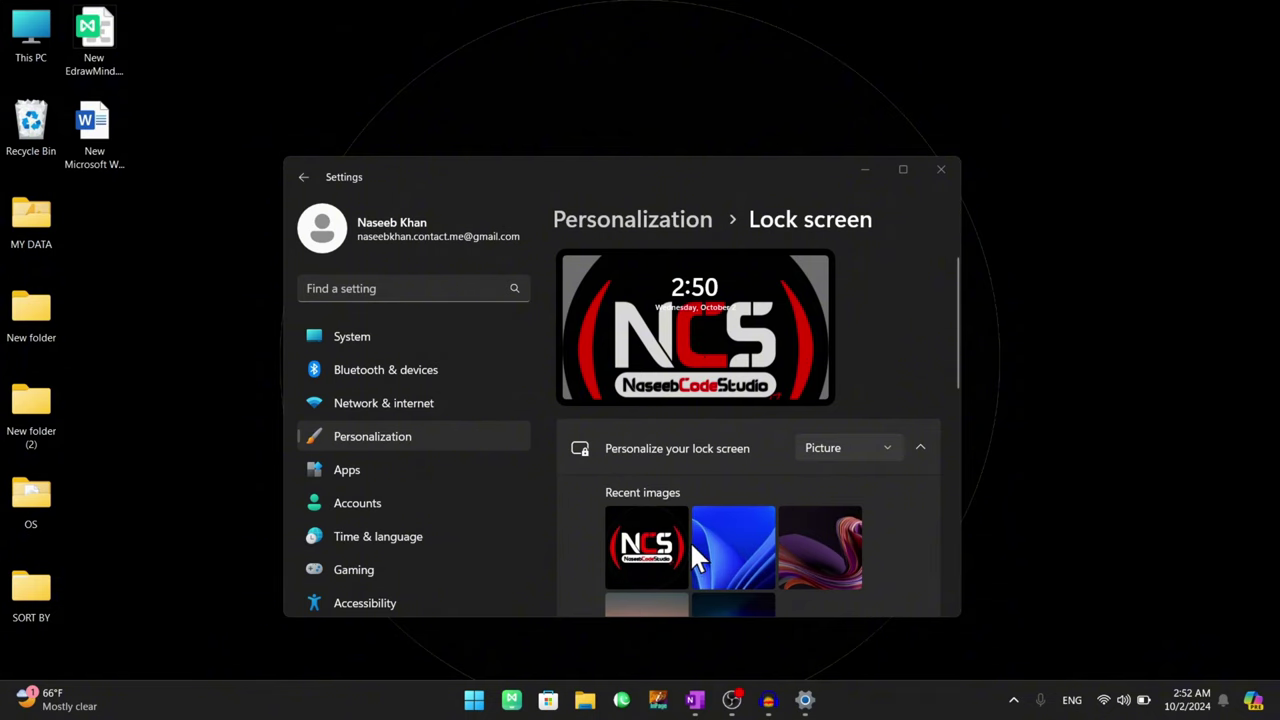
click(911, 169)
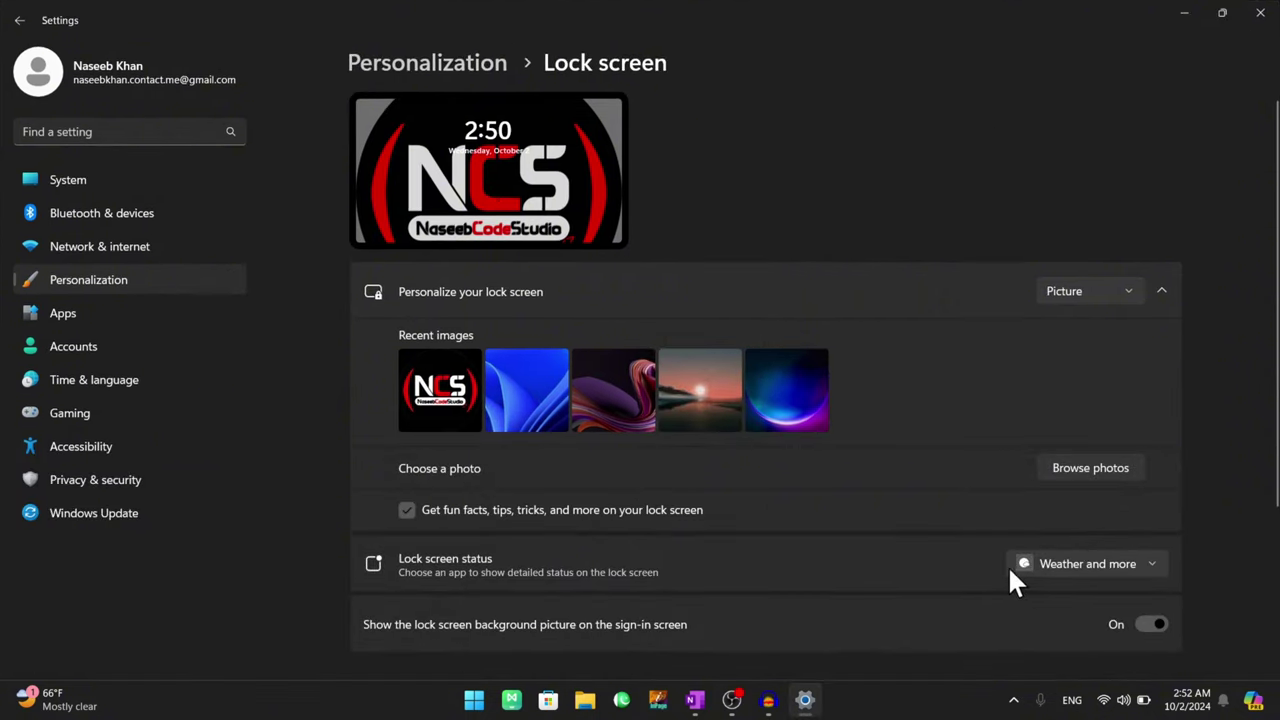
scroll(1072, 508, down, 3)
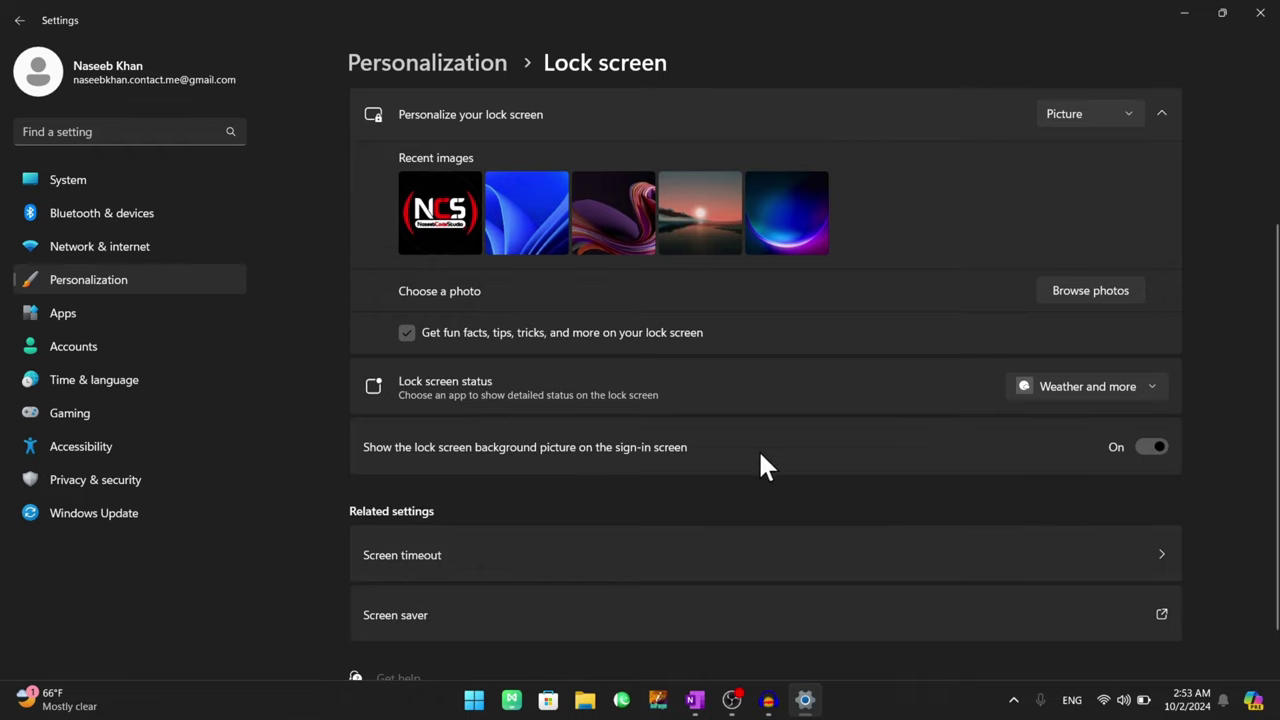
scroll(714, 493, down, 1)
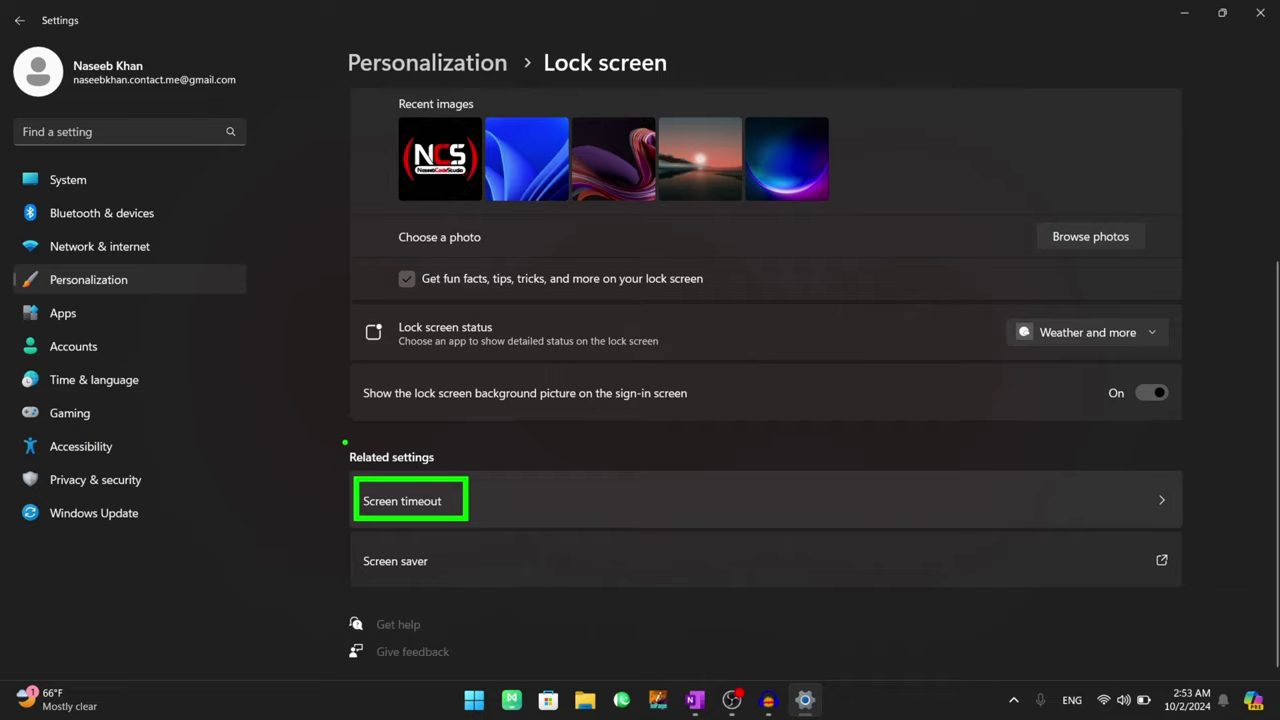
Step: Open Power & battery via Screen timeout, keep plugged-in screen-off at 2 minutes, and view power modes
click(457, 505)
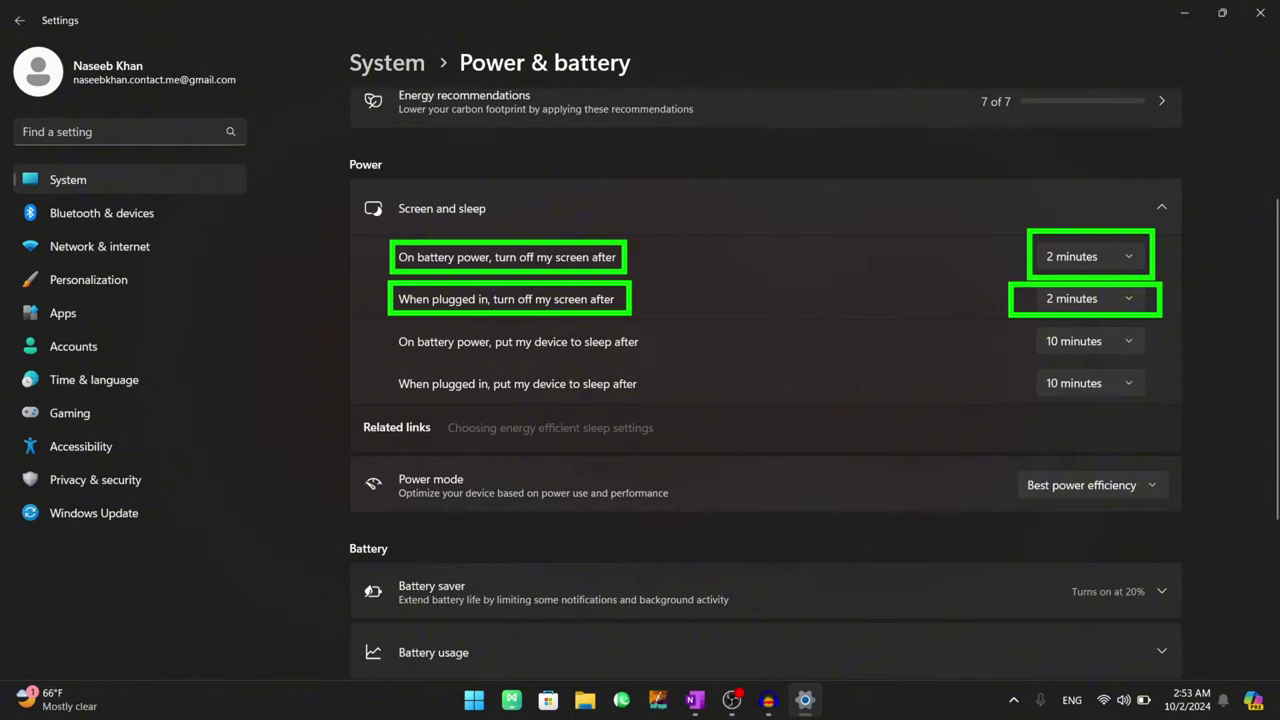
click(1093, 295)
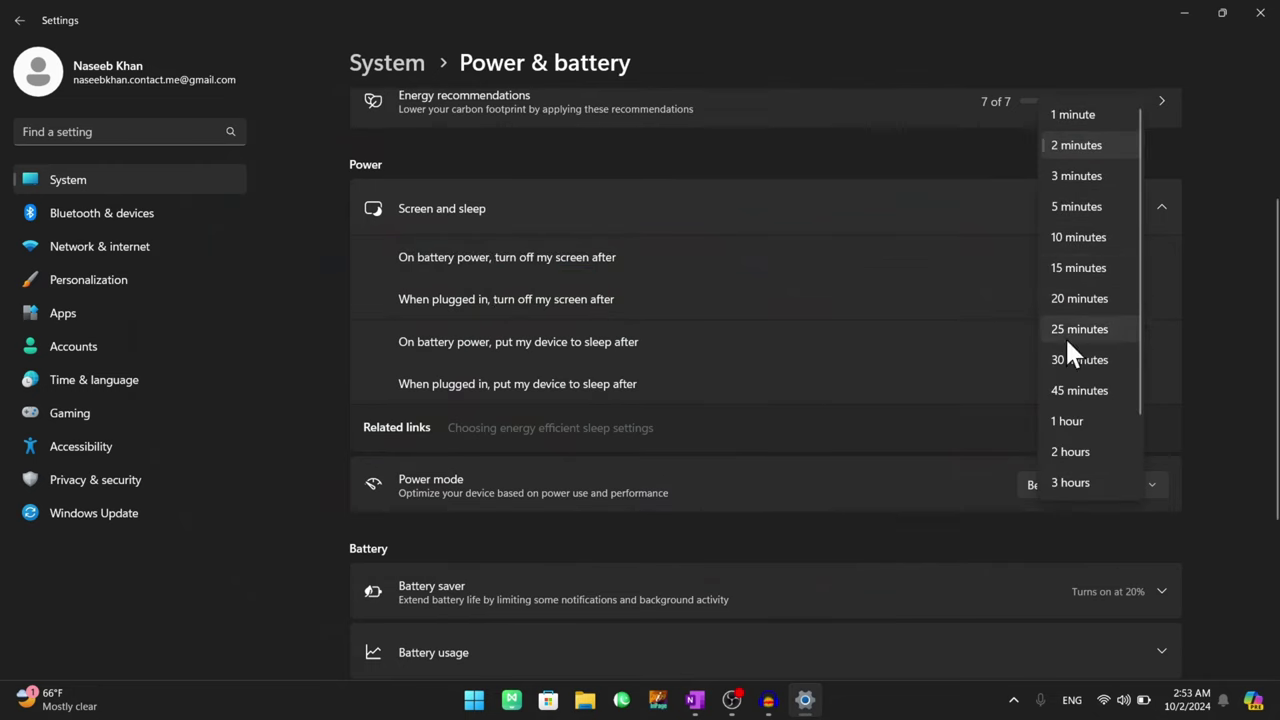
click(1248, 325)
scroll(789, 393, down, 3)
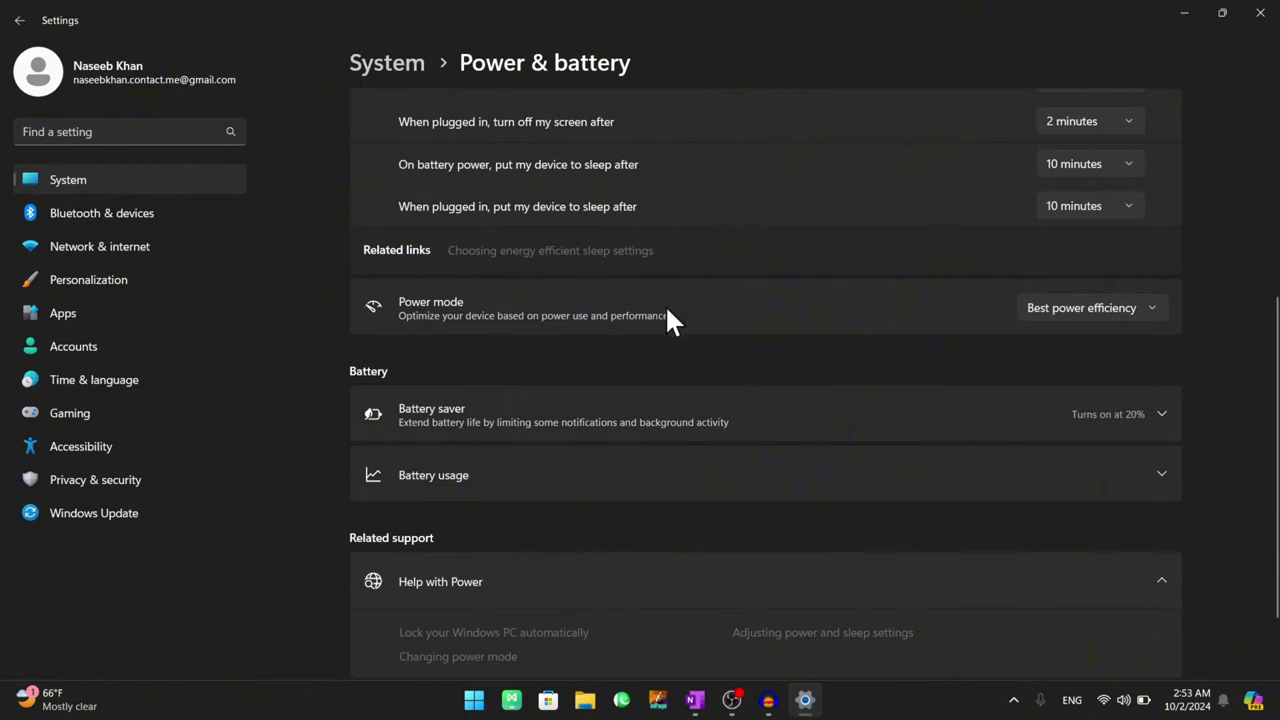
click(1072, 308)
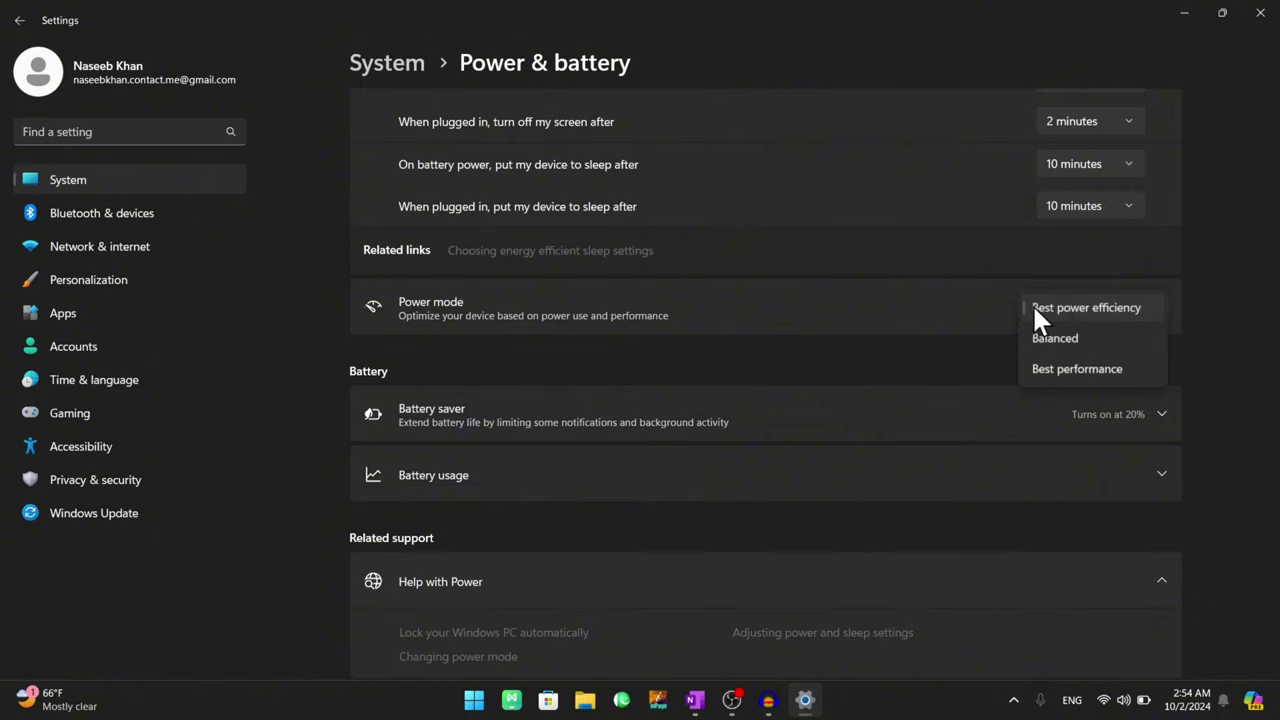
Step: Leave power mode unchanged and keep battery saver turning on at 20%
click(578, 378)
scroll(477, 423, down, 2)
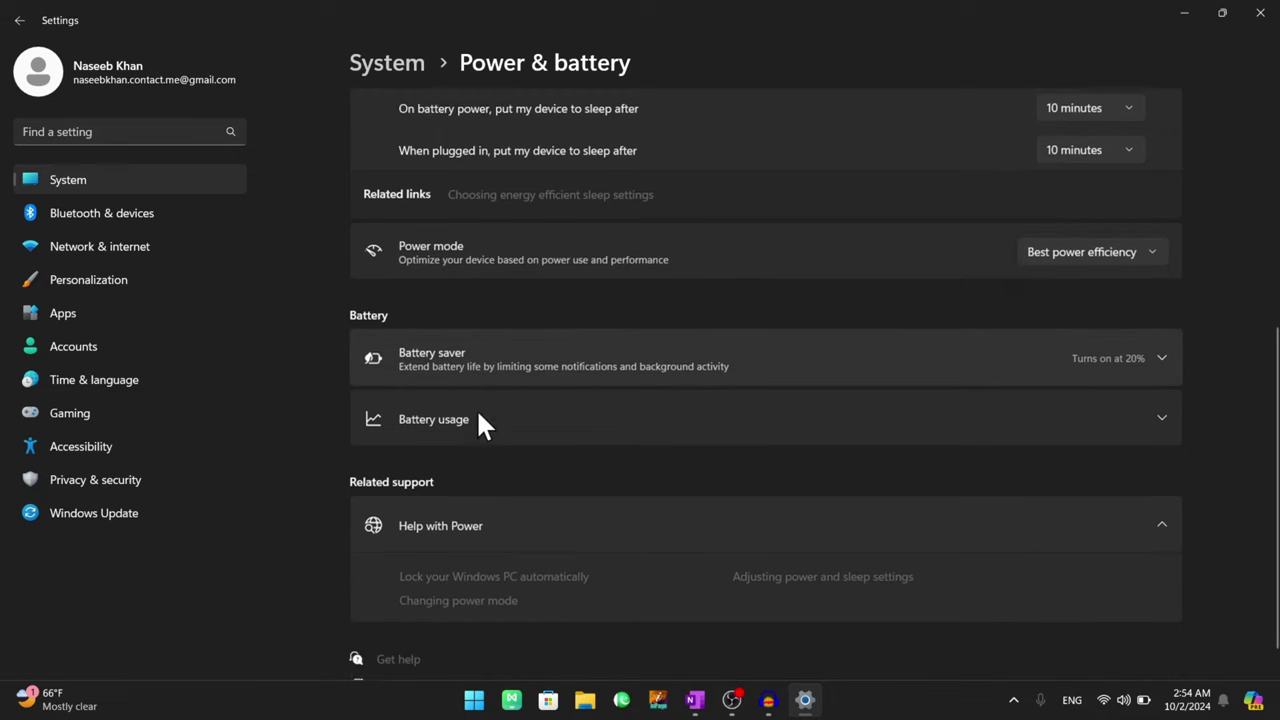
click(1105, 330)
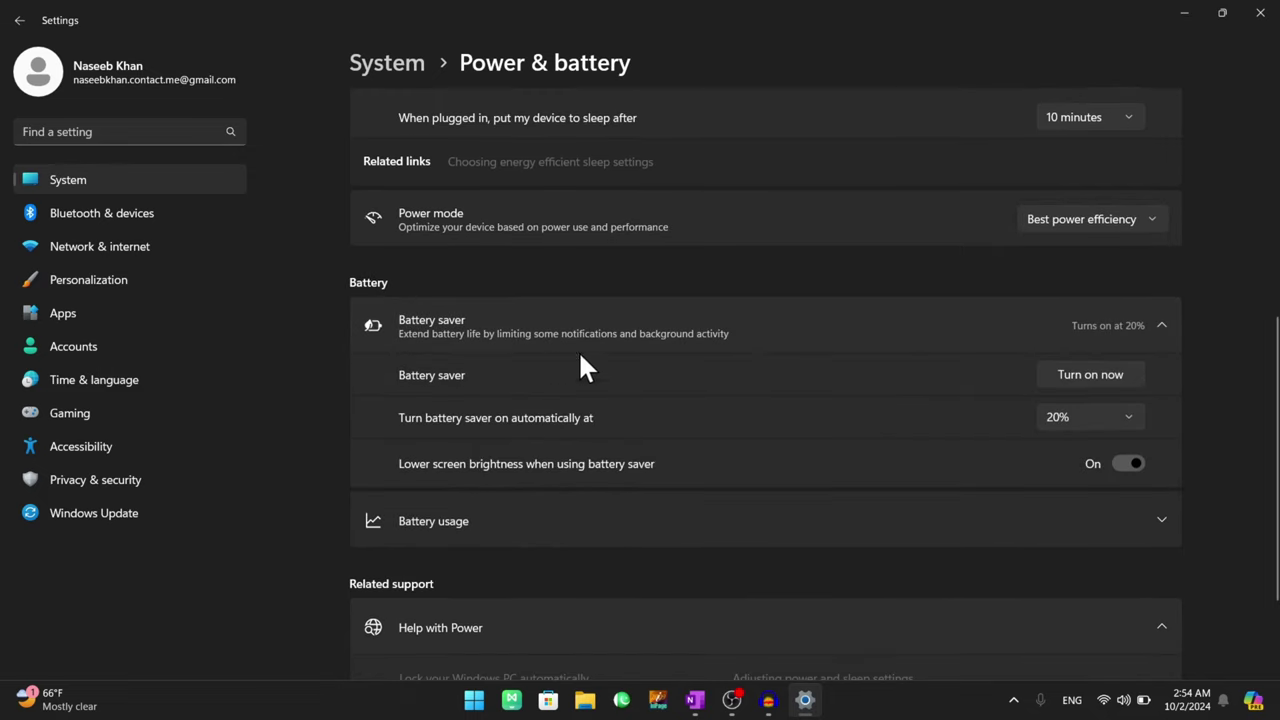
click(1070, 425)
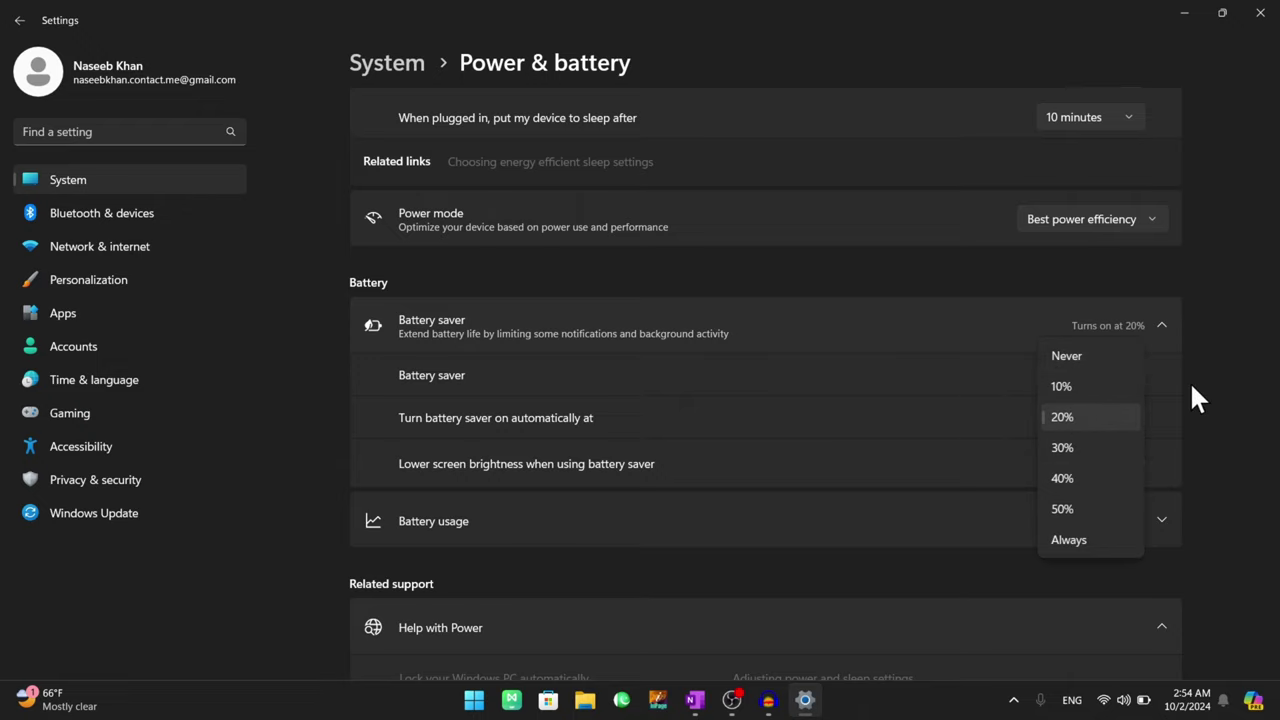
click(1109, 420)
Step: Expand Battery usage to see the battery-levels chart
scroll(607, 501, down, 1)
click(487, 438)
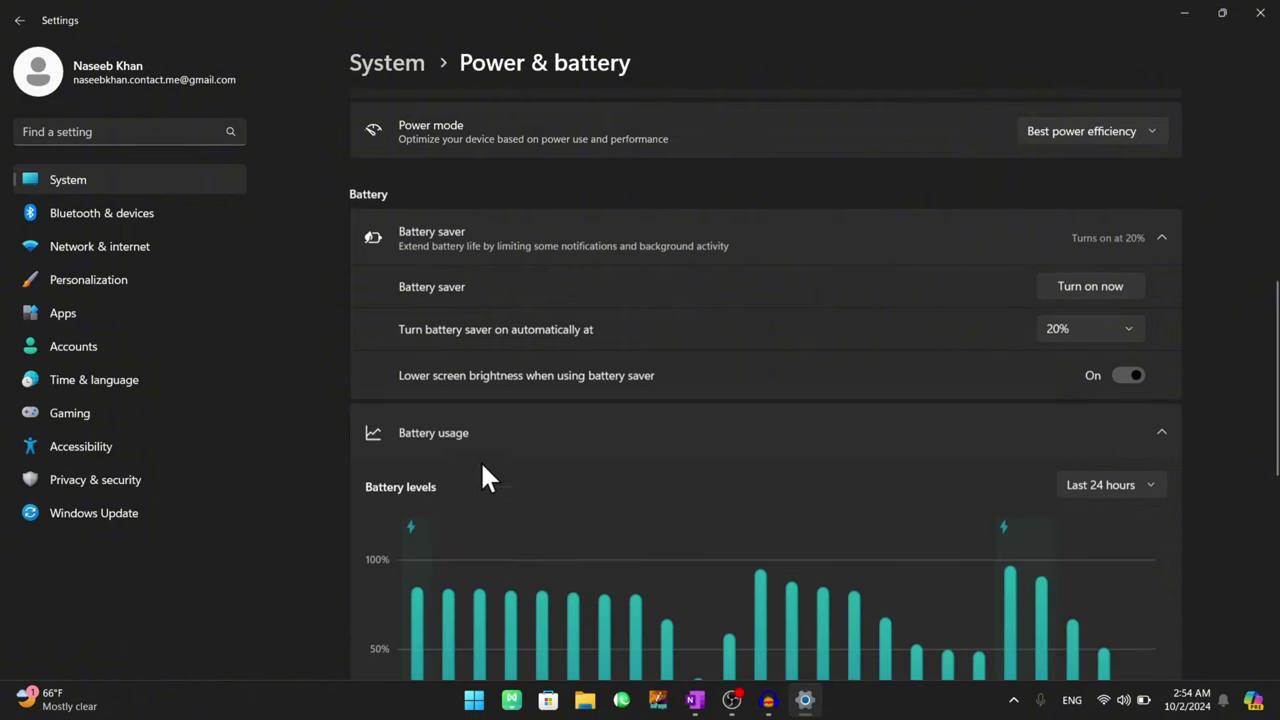
scroll(598, 587, down, 3)
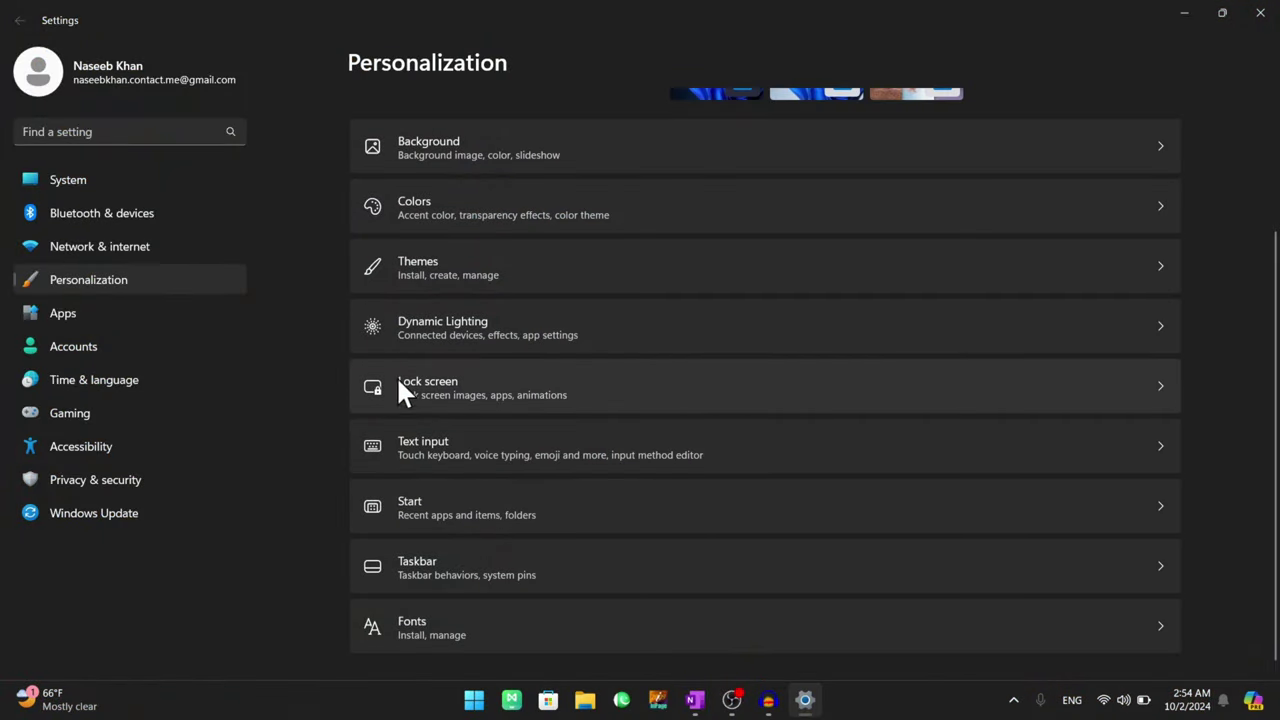
Step: Open Text input settings and launch Notepad from the Run box
scroll(494, 400, down, 1)
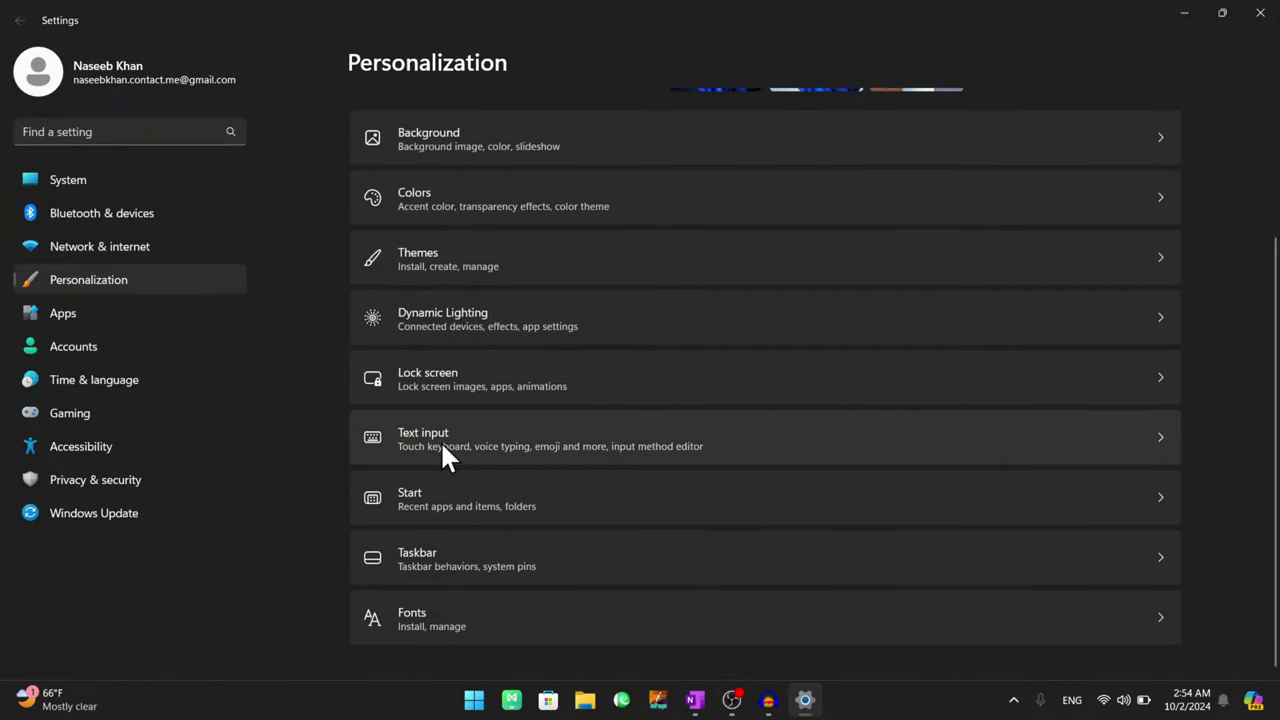
click(442, 446)
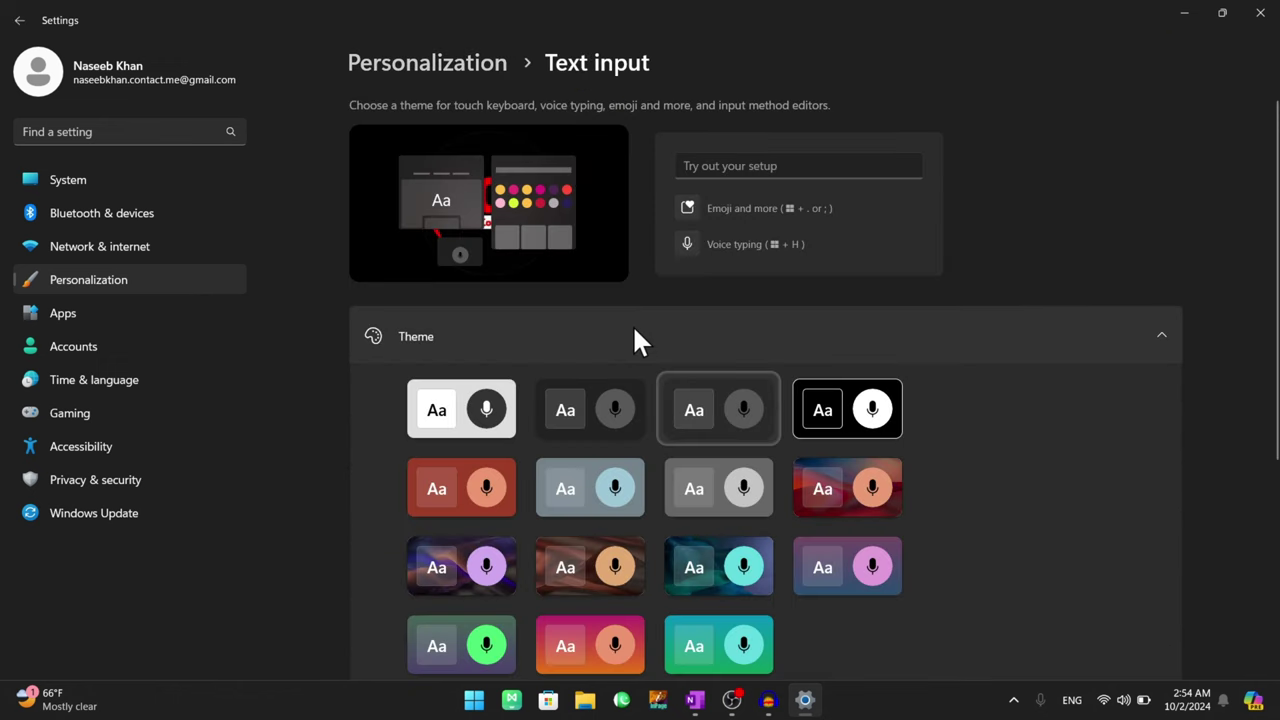
key(super+r)
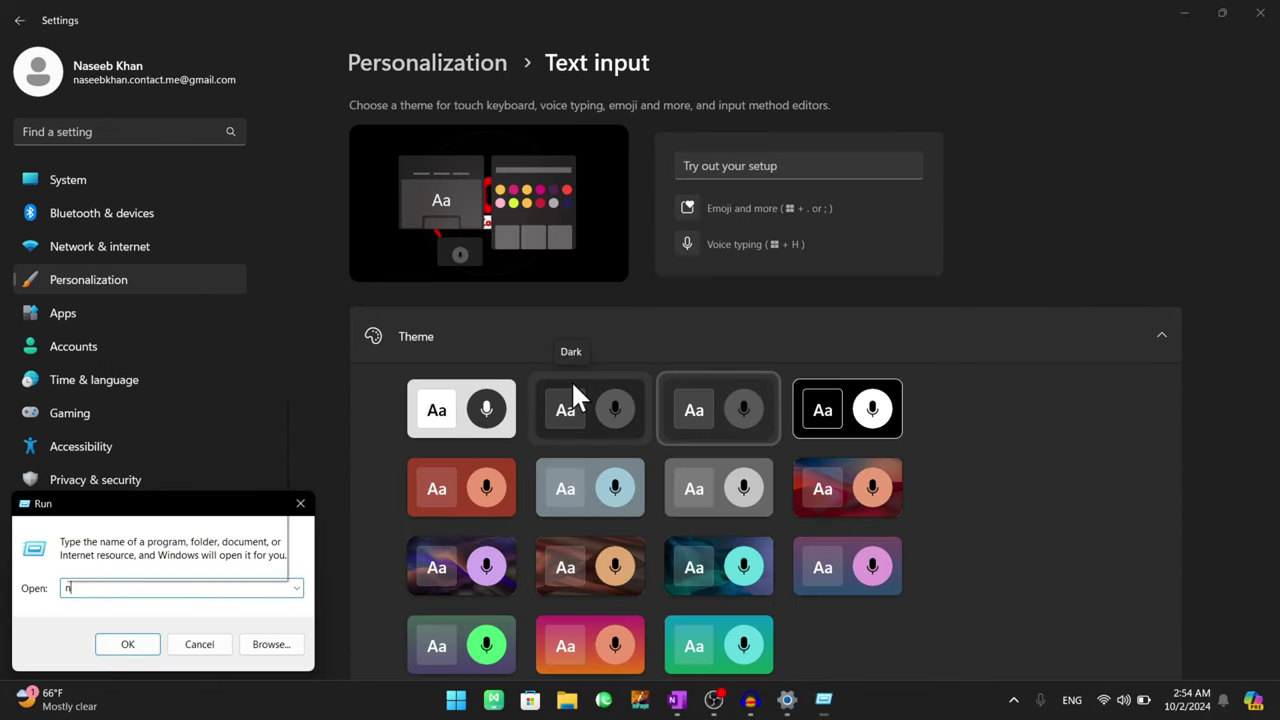
text(notepad)
key(Return)
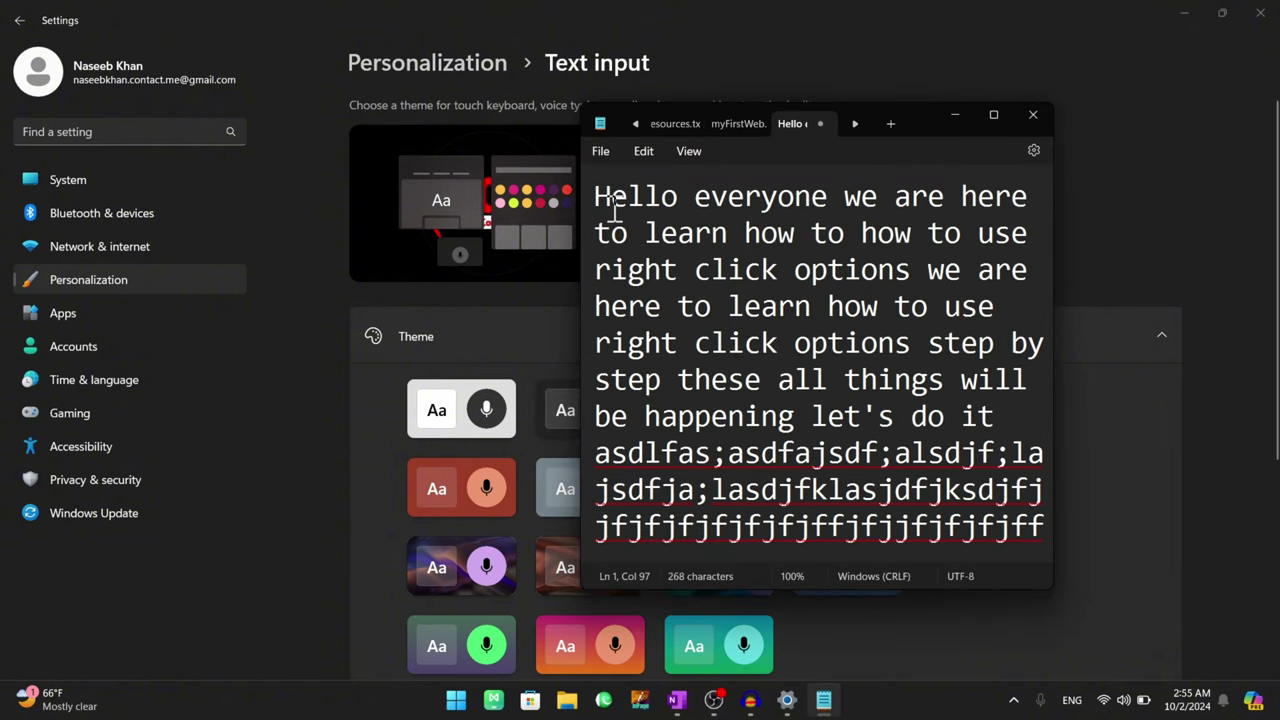
Step: Delete all the text in Notepad and bring Settings back to the front
drag(597, 197, 894, 489)
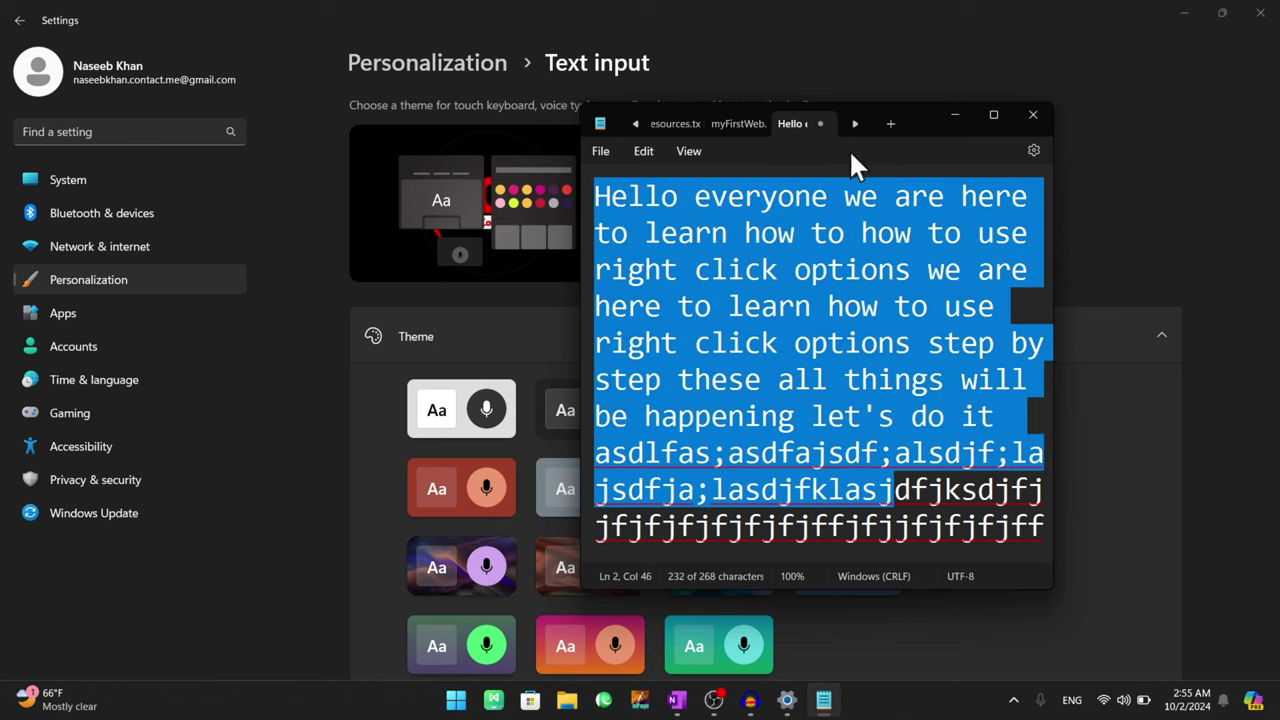
drag(916, 123, 405, 107)
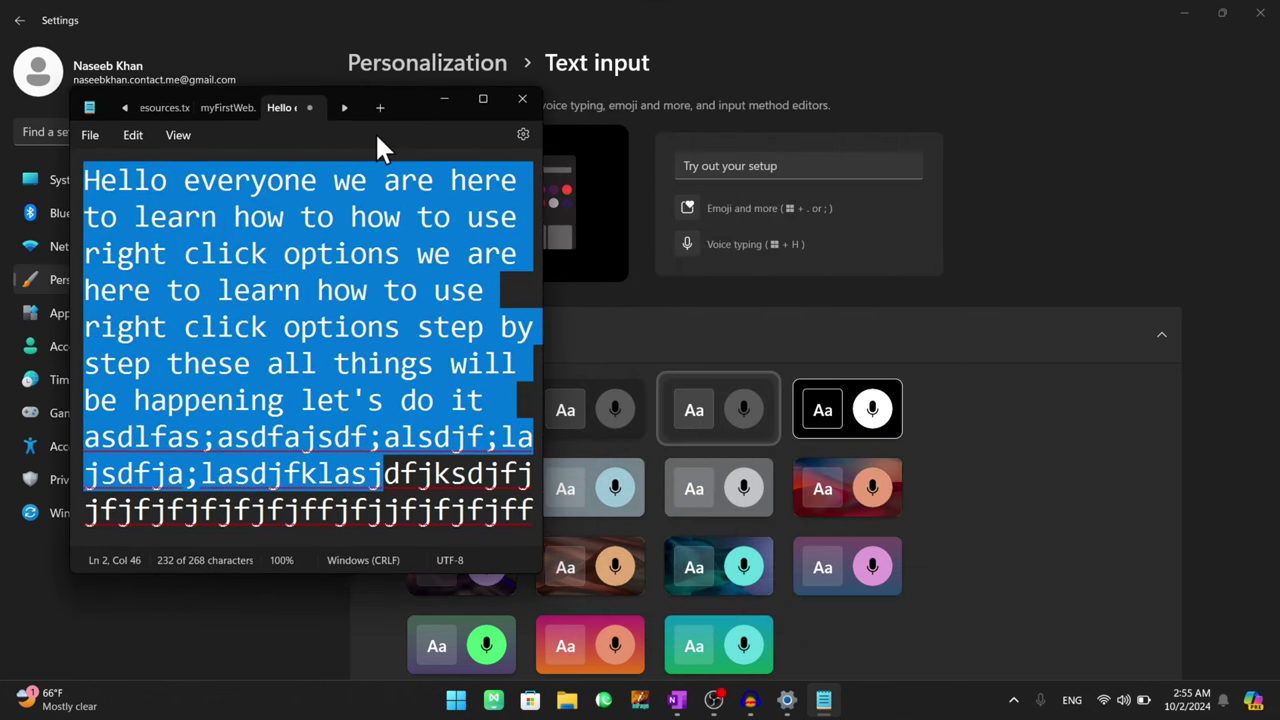
key(Delete)
key(Delete)
key(Delete)
key(Delete)
key(Delete)
key(Delete)
key(Delete)
key(Delete)
key(Delete)
key(Delete)
key(Delete)
key(Delete)
key(Delete)
key(Delete)
key(Delete)
key(Delete)
key(Delete)
key(Delete)
key(Delete)
key(Delete)
key(Delete)
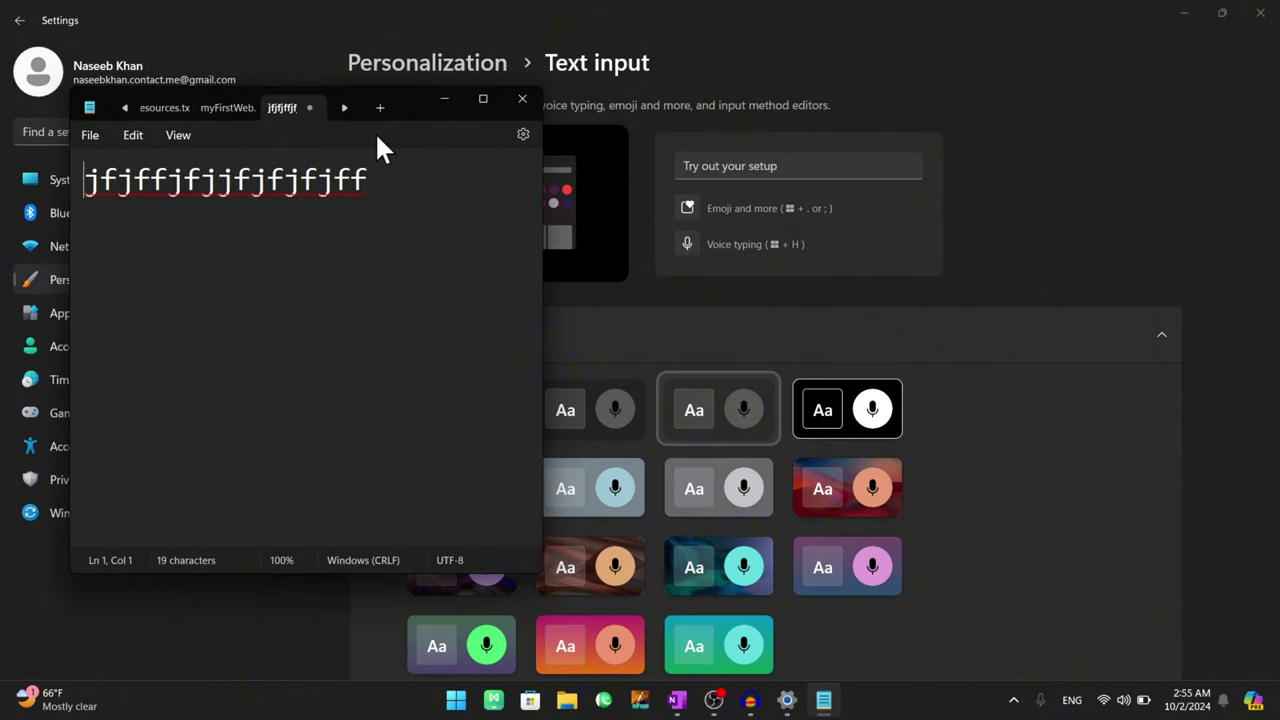
key(Delete)
key(Delete)
key(Delete)
key(Delete)
key(Delete)
key(Delete)
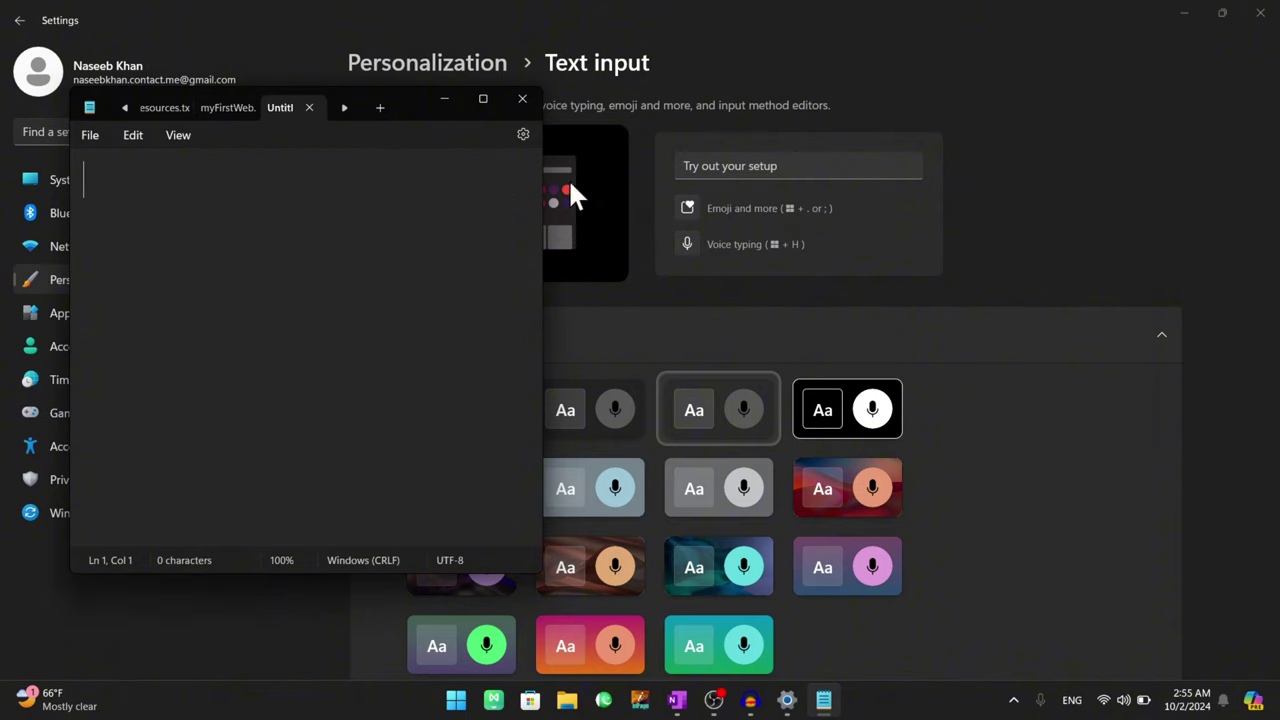
click(823, 339)
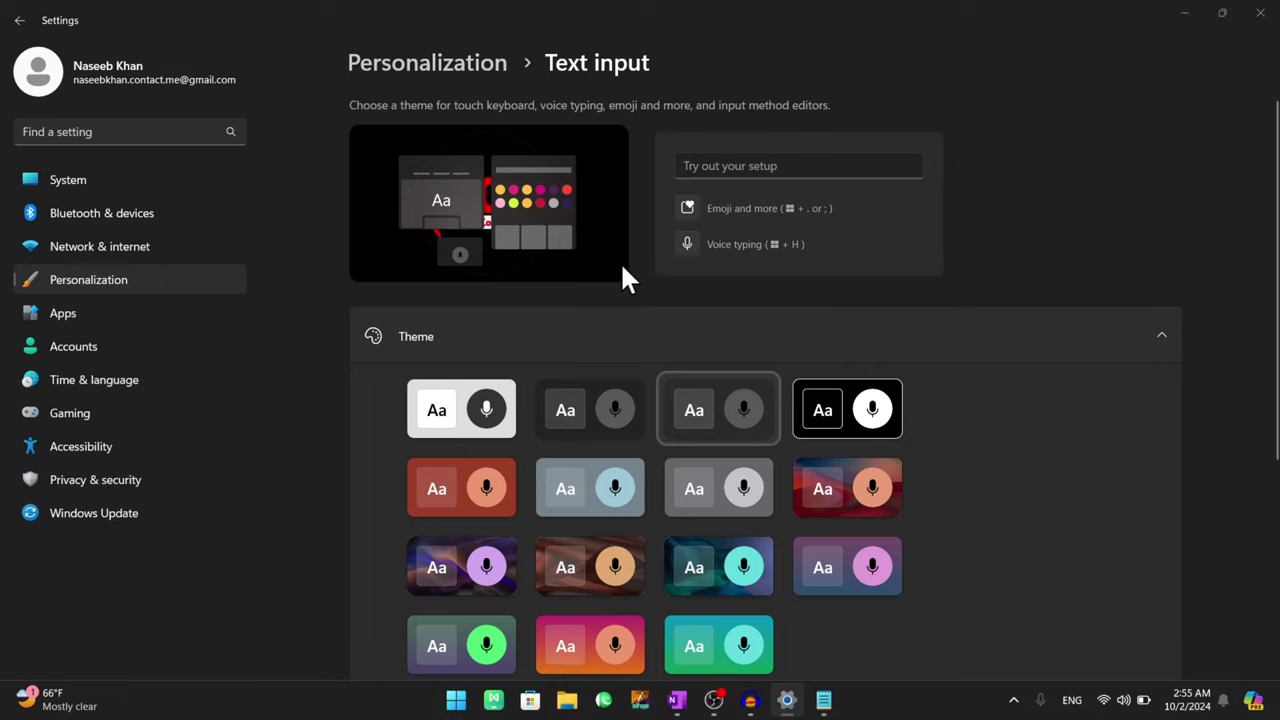
key(super)
key(super)
key(super+period)
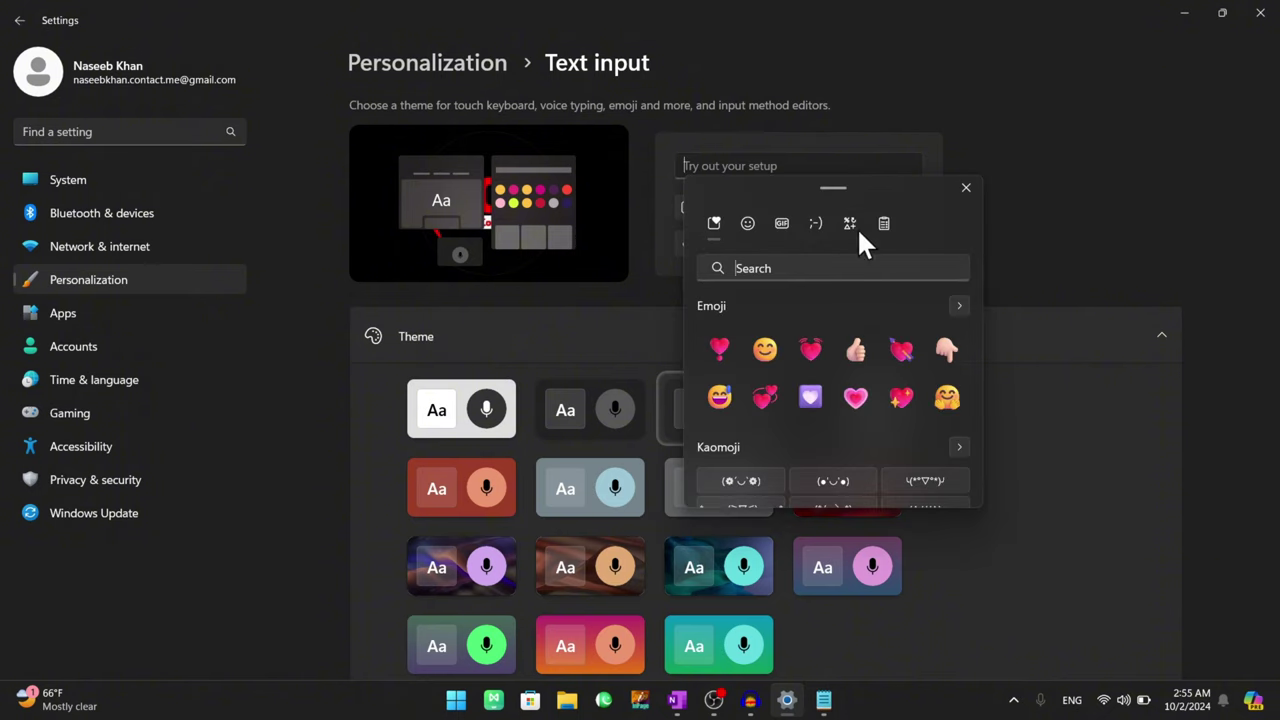
click(747, 224)
click(848, 221)
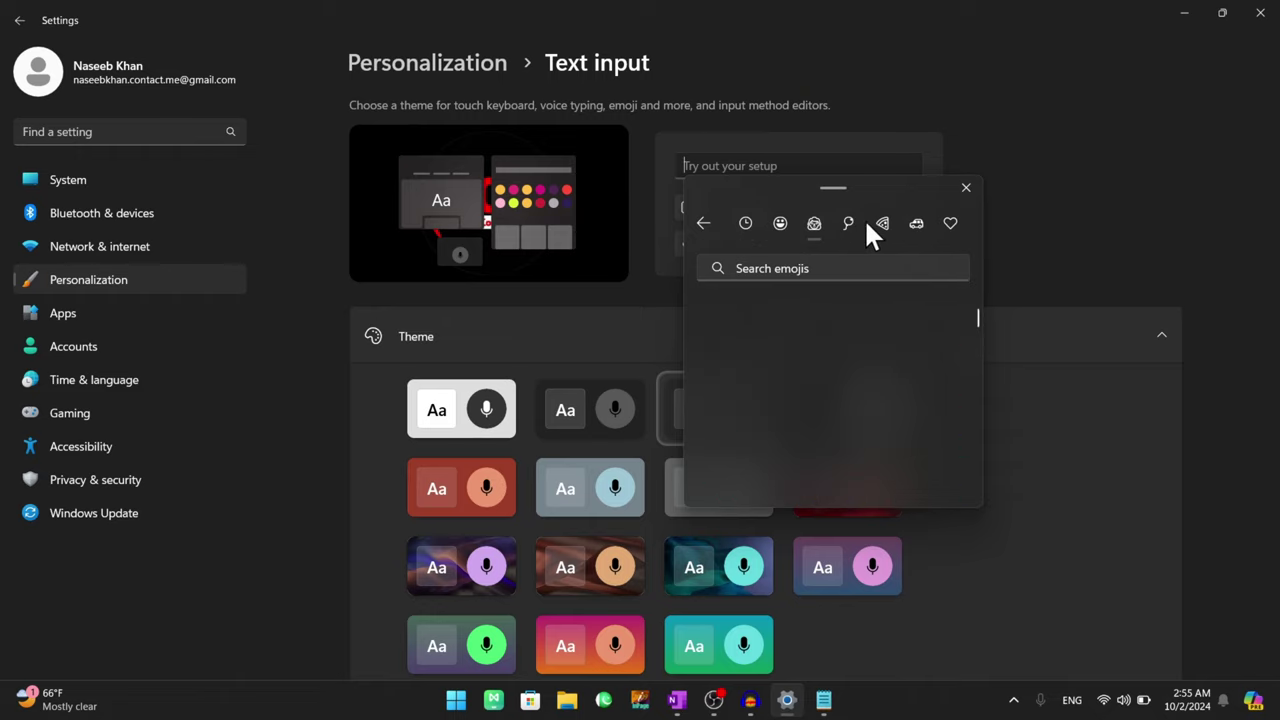
click(902, 231)
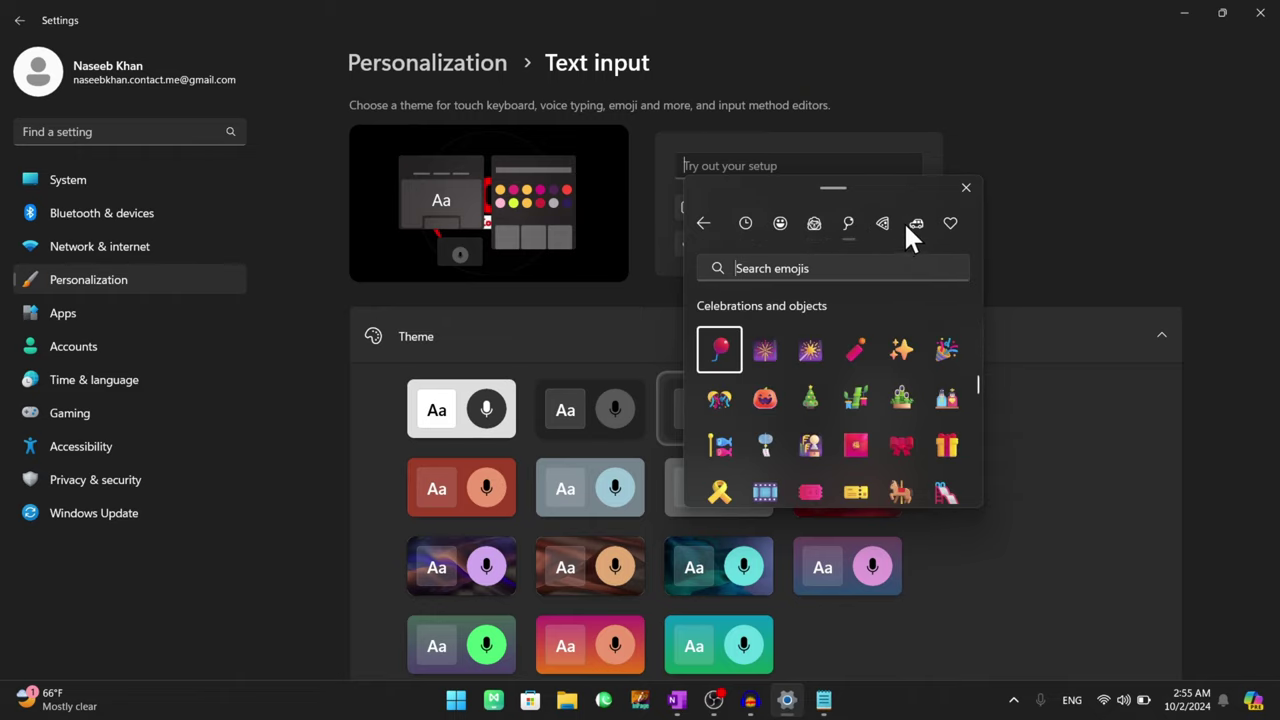
click(926, 220)
click(948, 223)
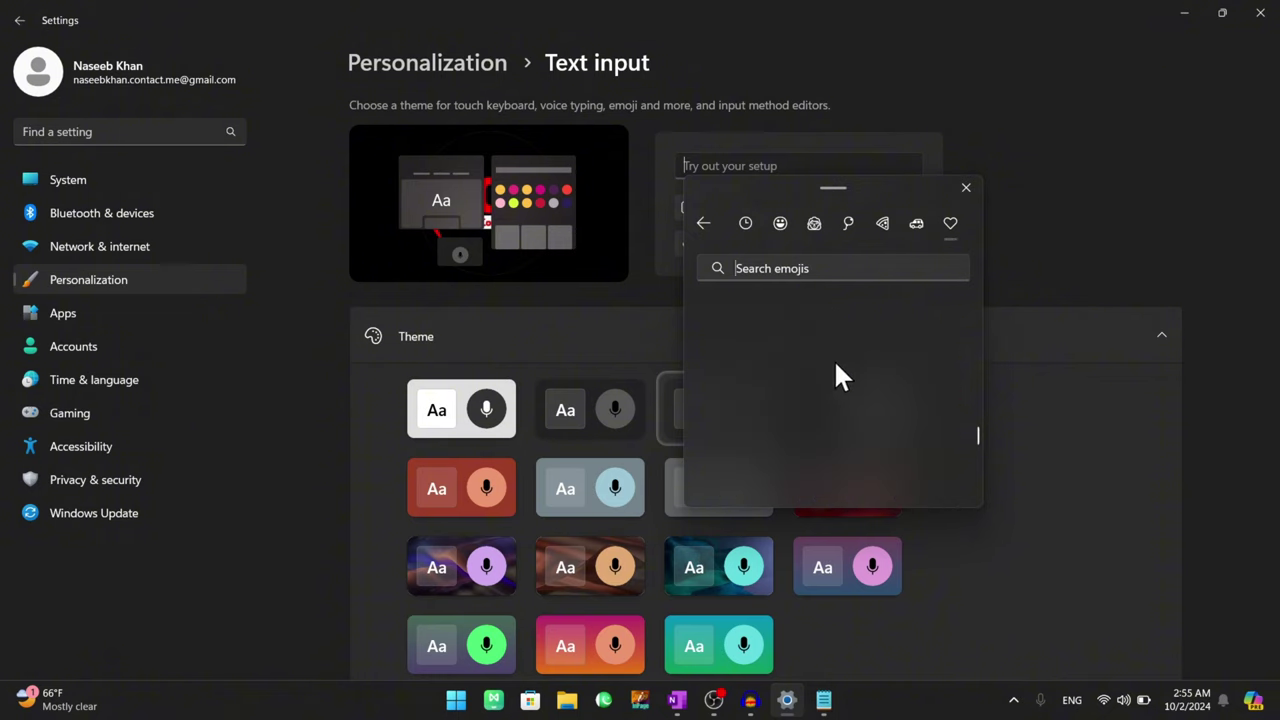
click(965, 189)
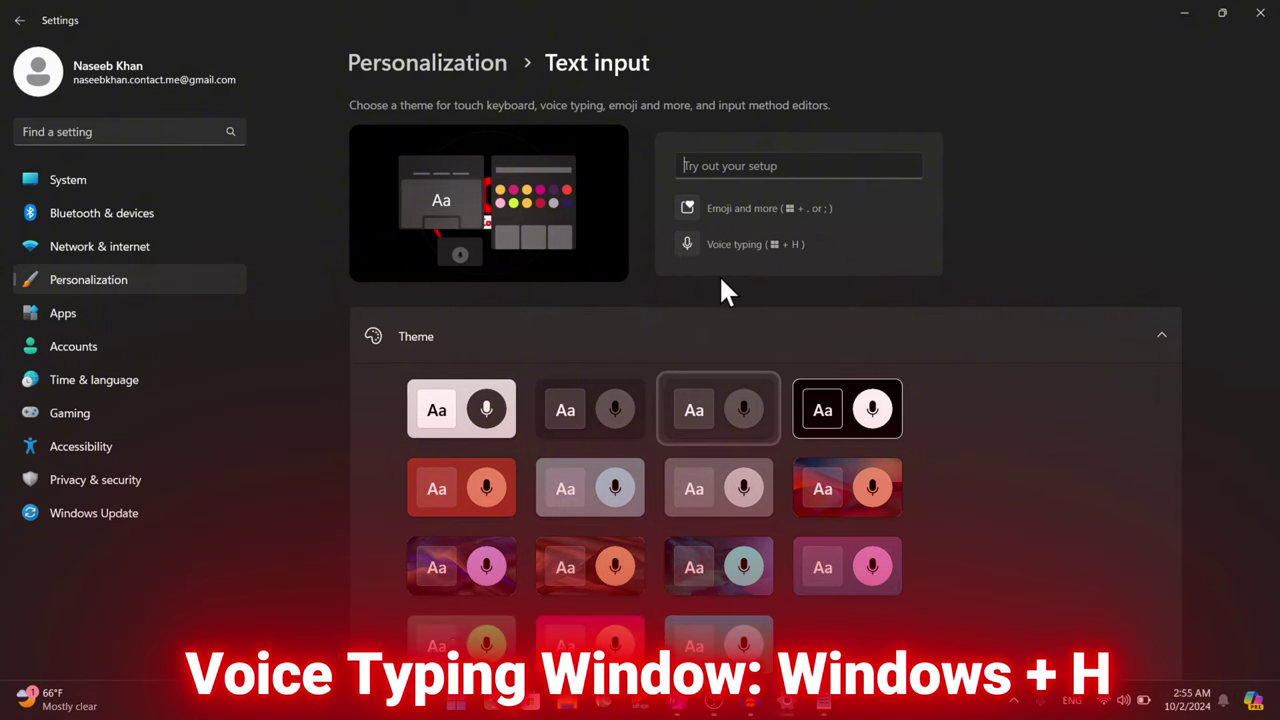
Step: Start voice typing into the blank Notepad and clear the dictated word 'Listen'
key(super+h)
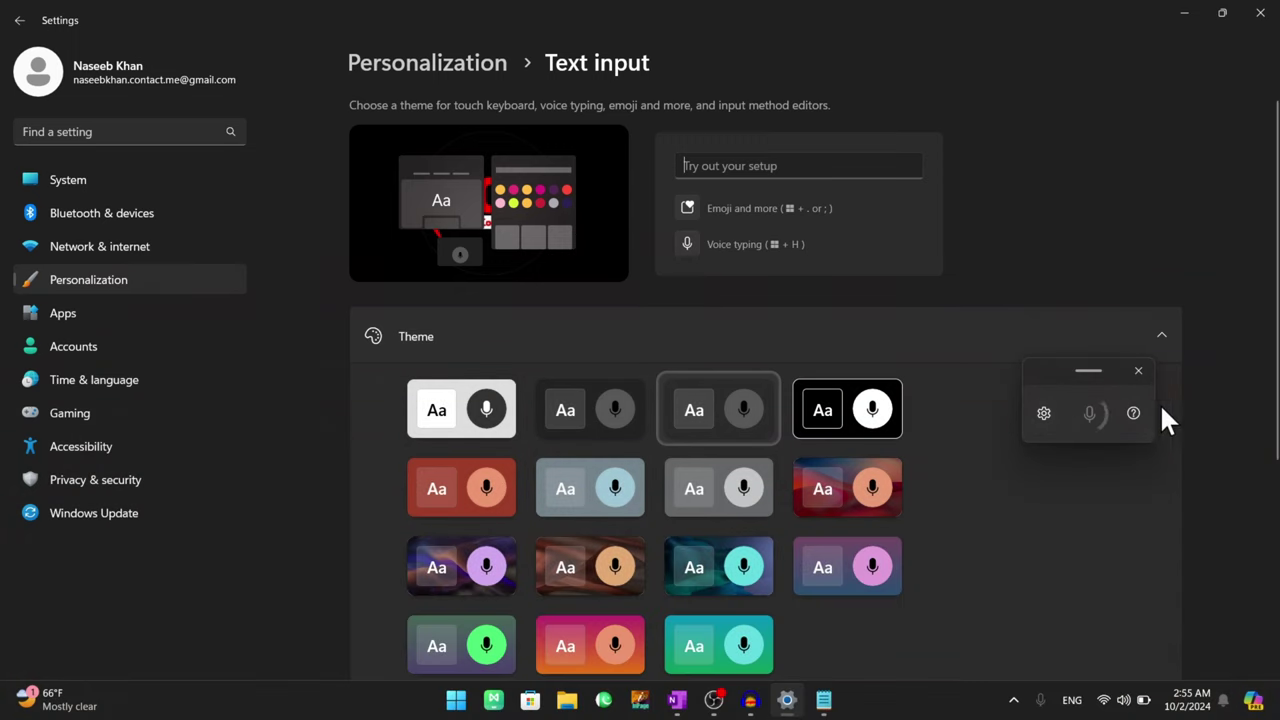
click(823, 700)
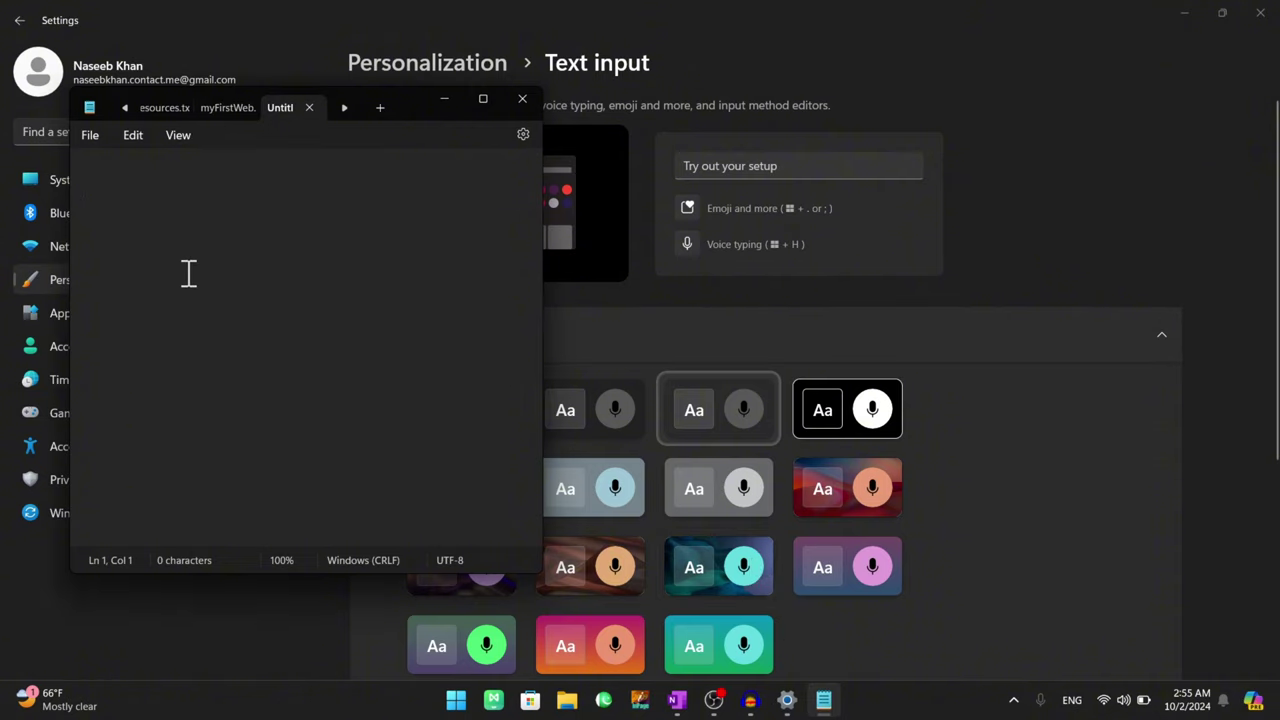
key(super+h)
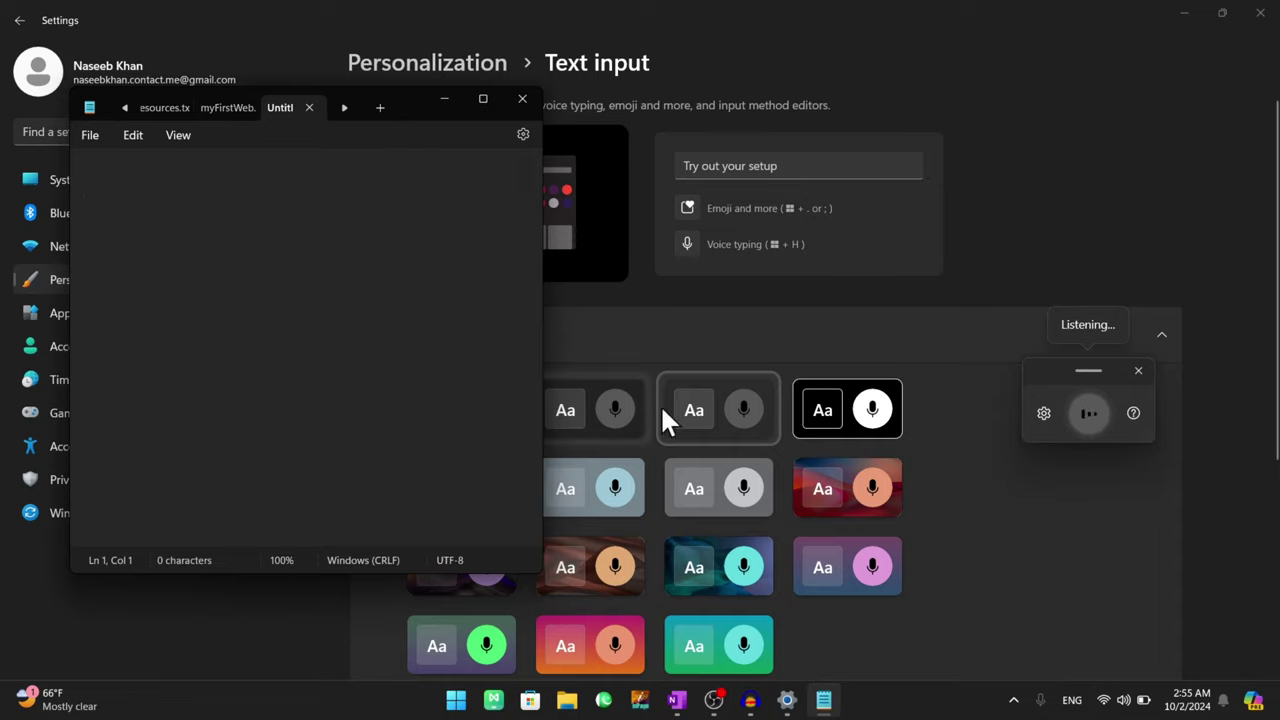
click(86, 177)
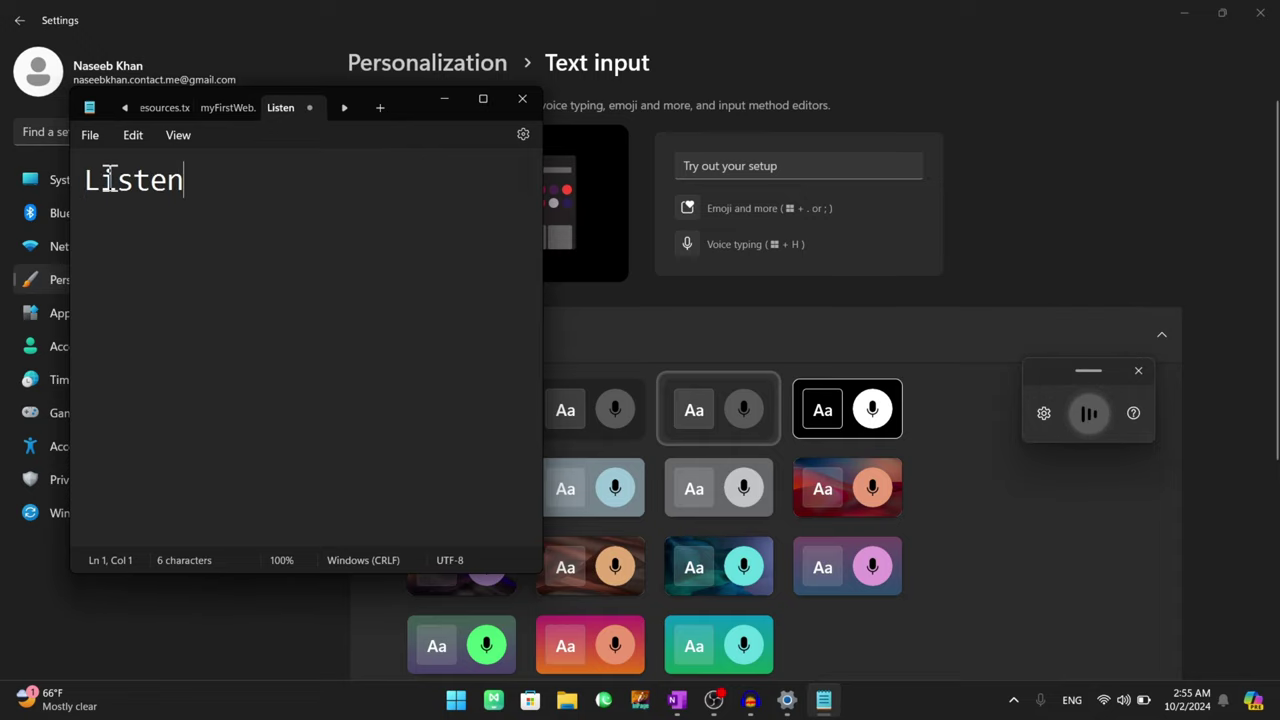
key(ctrl+a)
key(BackSpace)
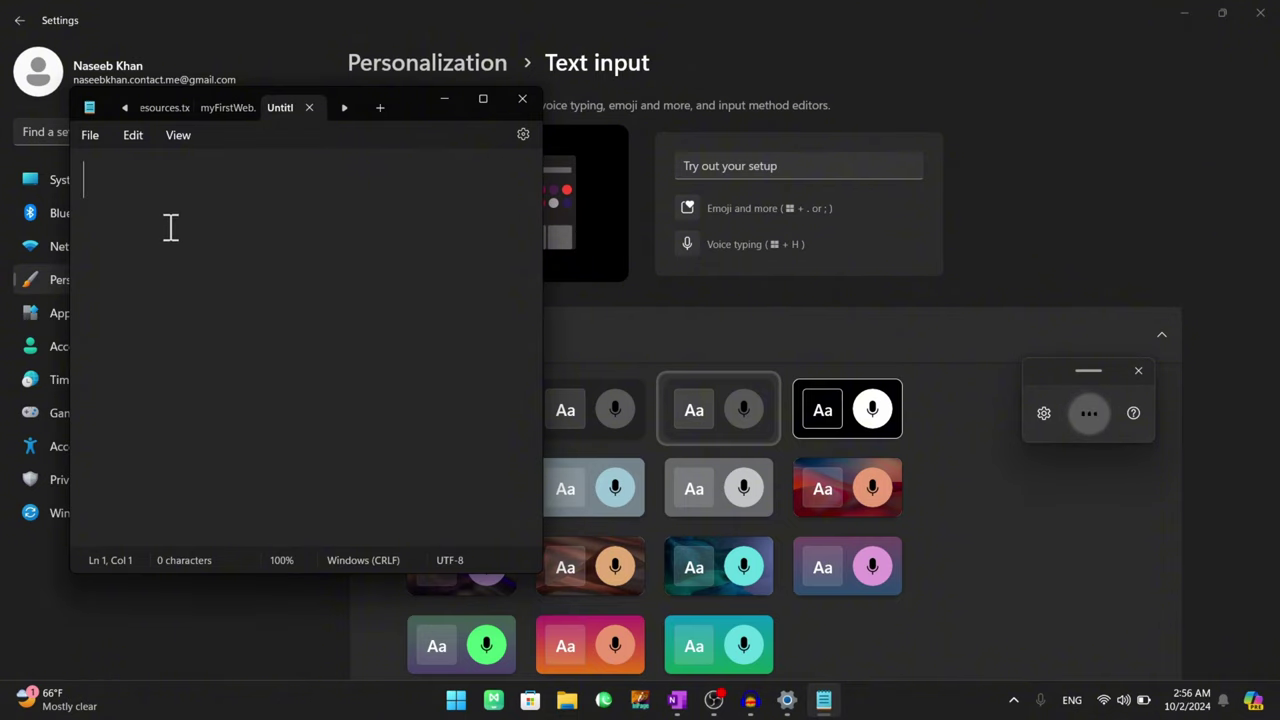
Step: Select the dictated words 'Or a English' and stop voice dictation
drag(147, 182, 94, 191)
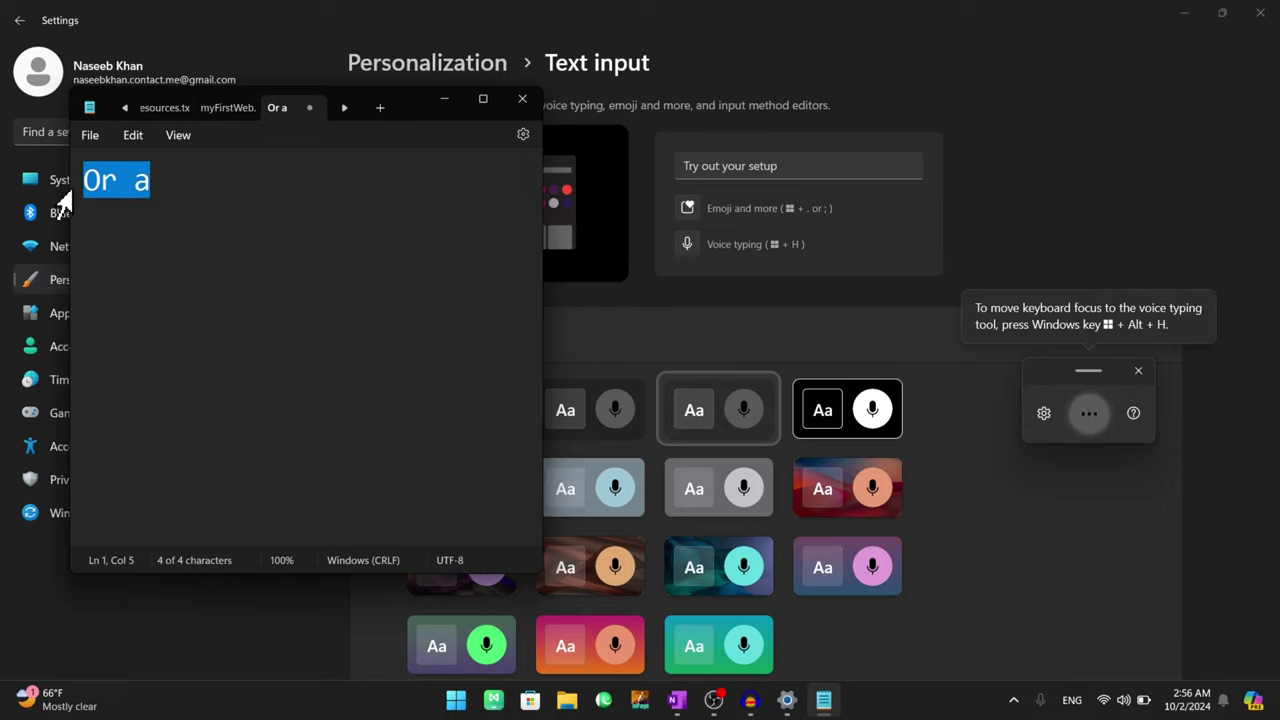
click(171, 183)
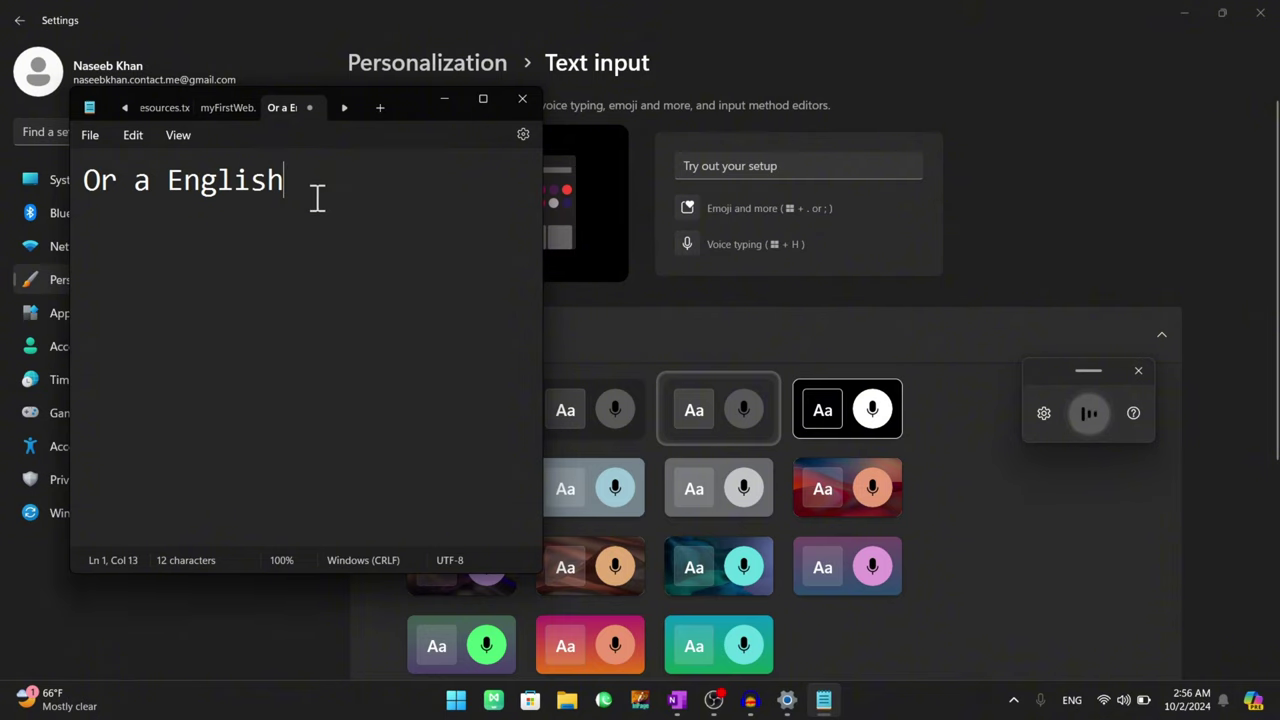
drag(317, 194, 84, 183)
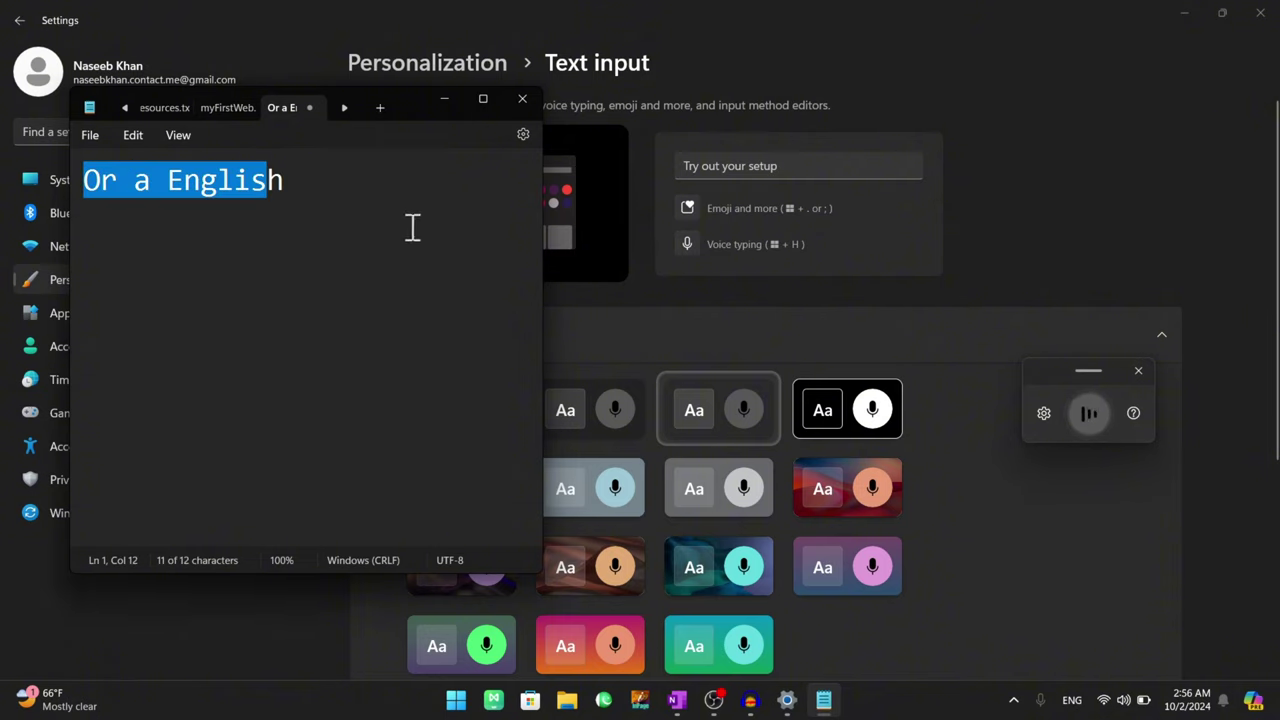
click(1089, 413)
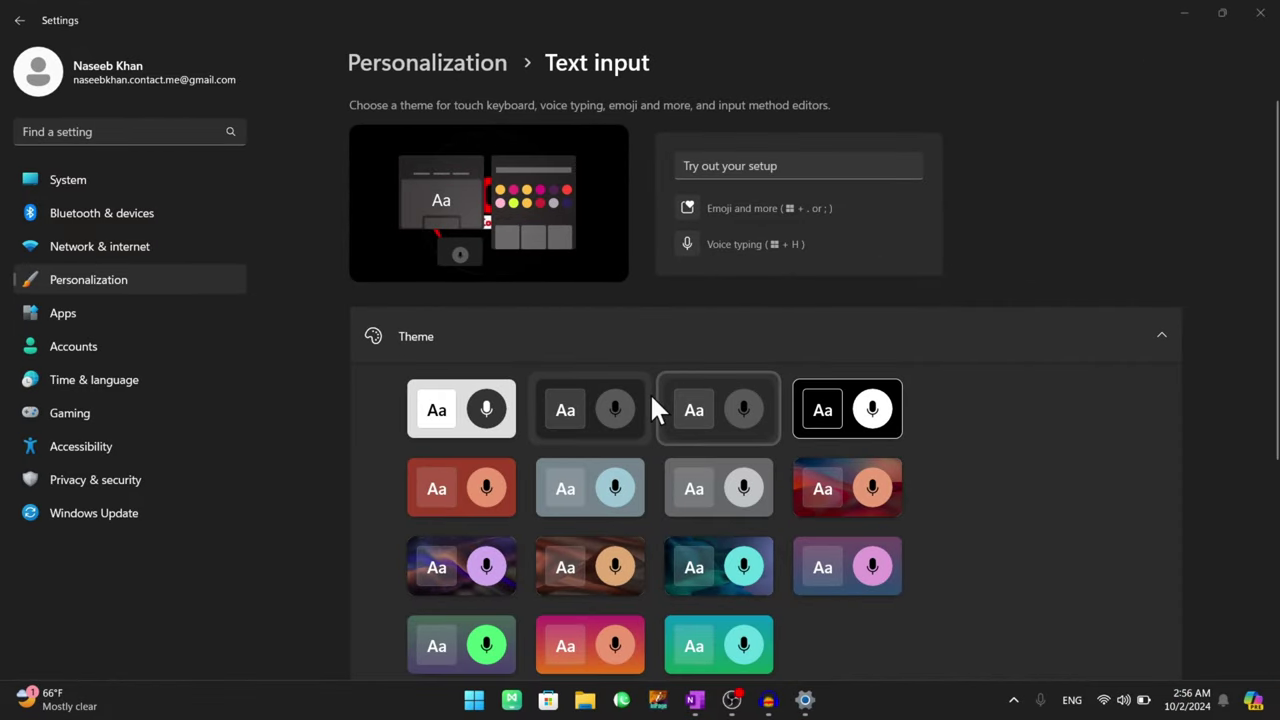
Step: Try the light-blue, red wave and Color Pop text input themes, previewing in the emoji panel
key(super+period)
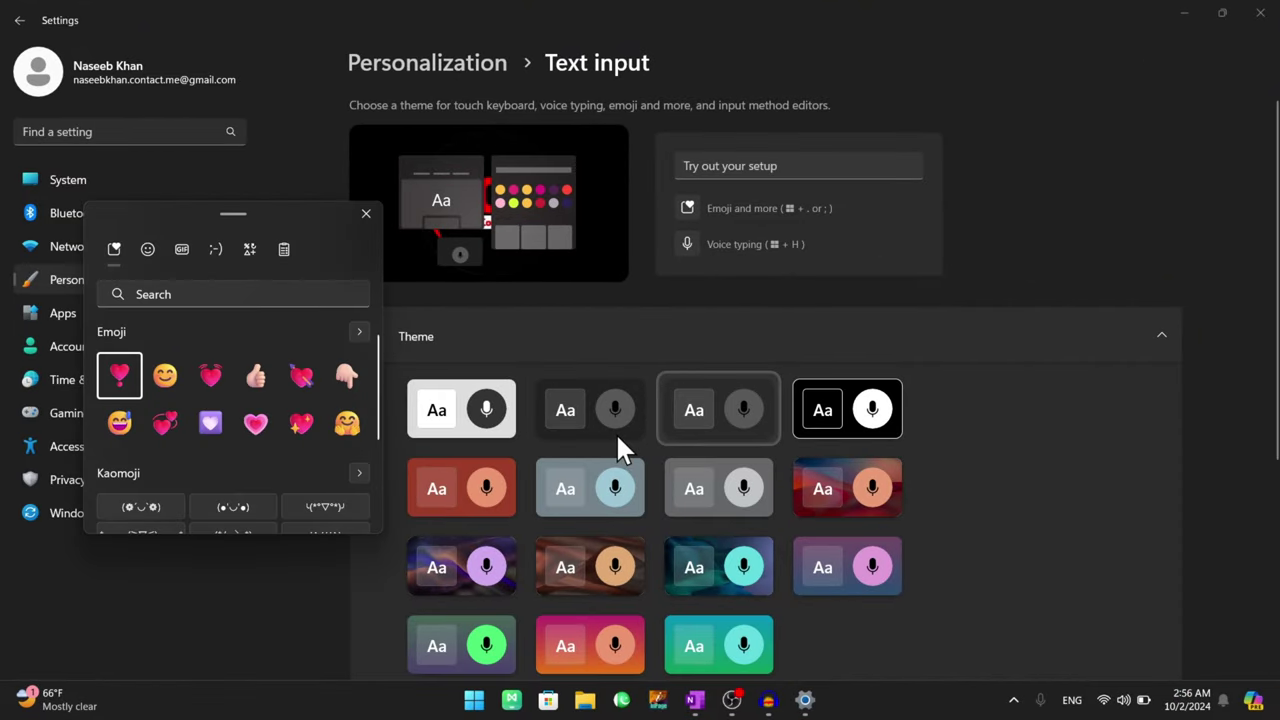
key(Escape)
click(614, 490)
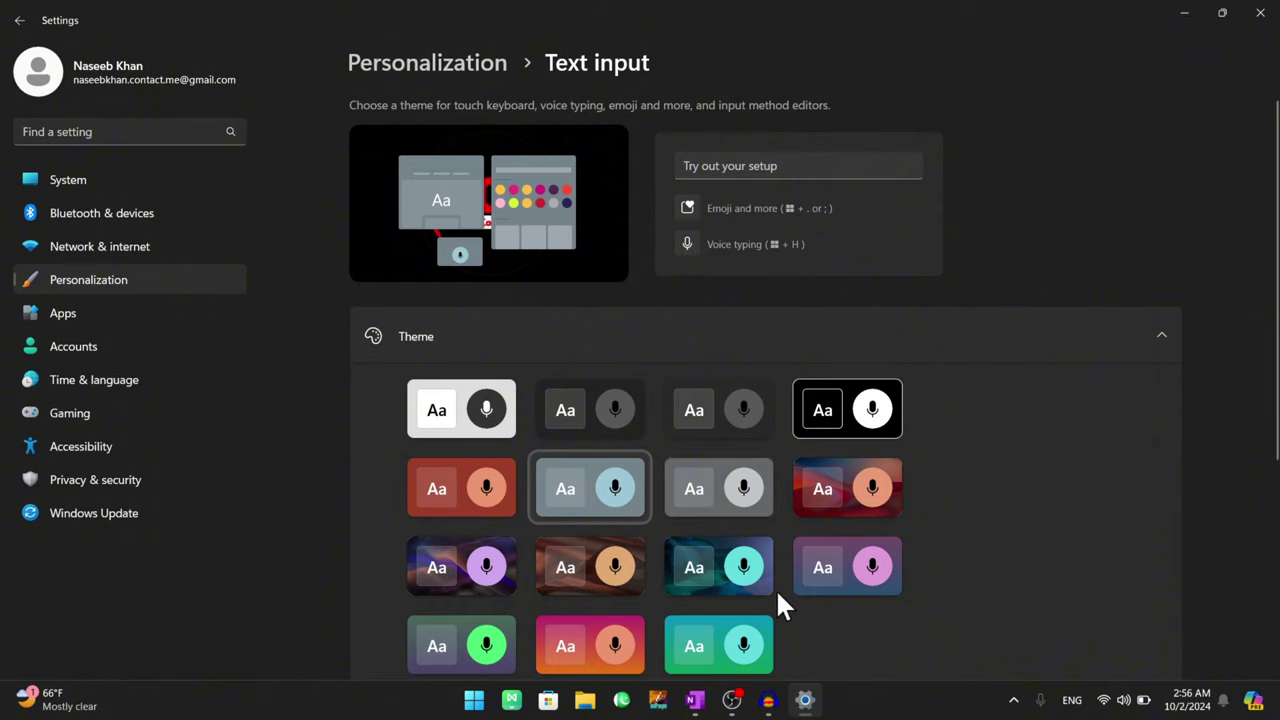
click(849, 467)
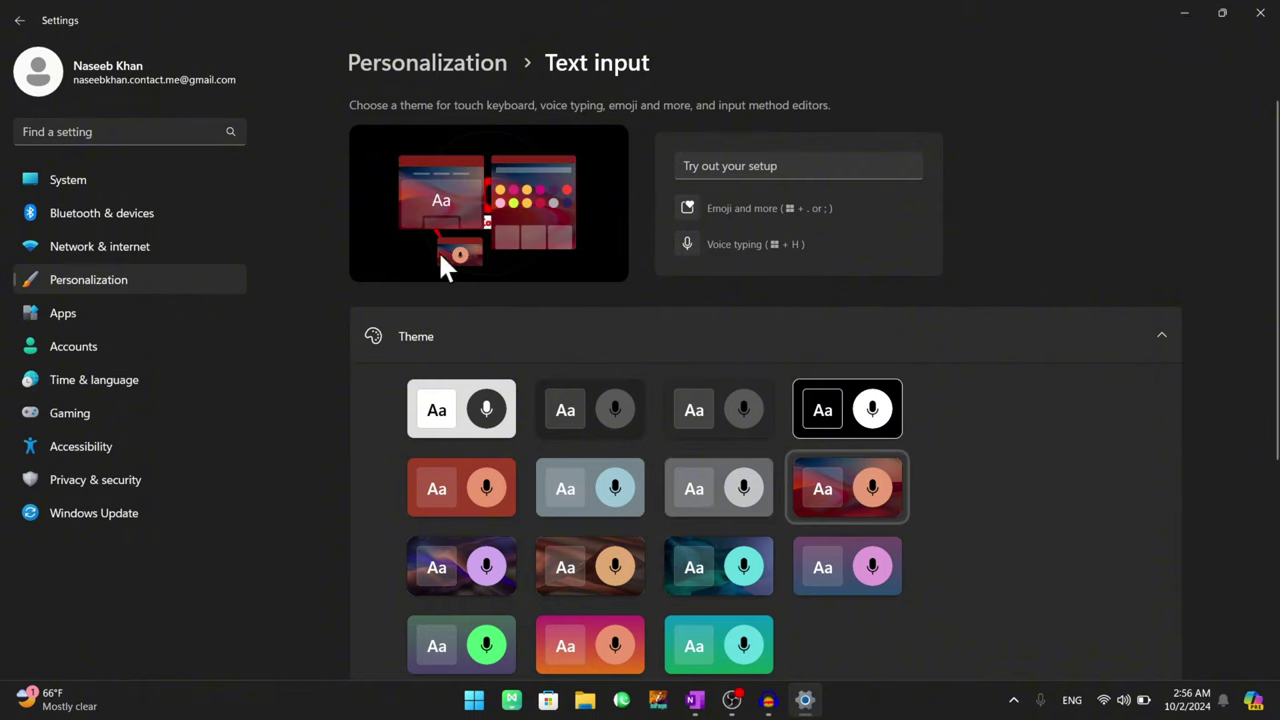
click(692, 428)
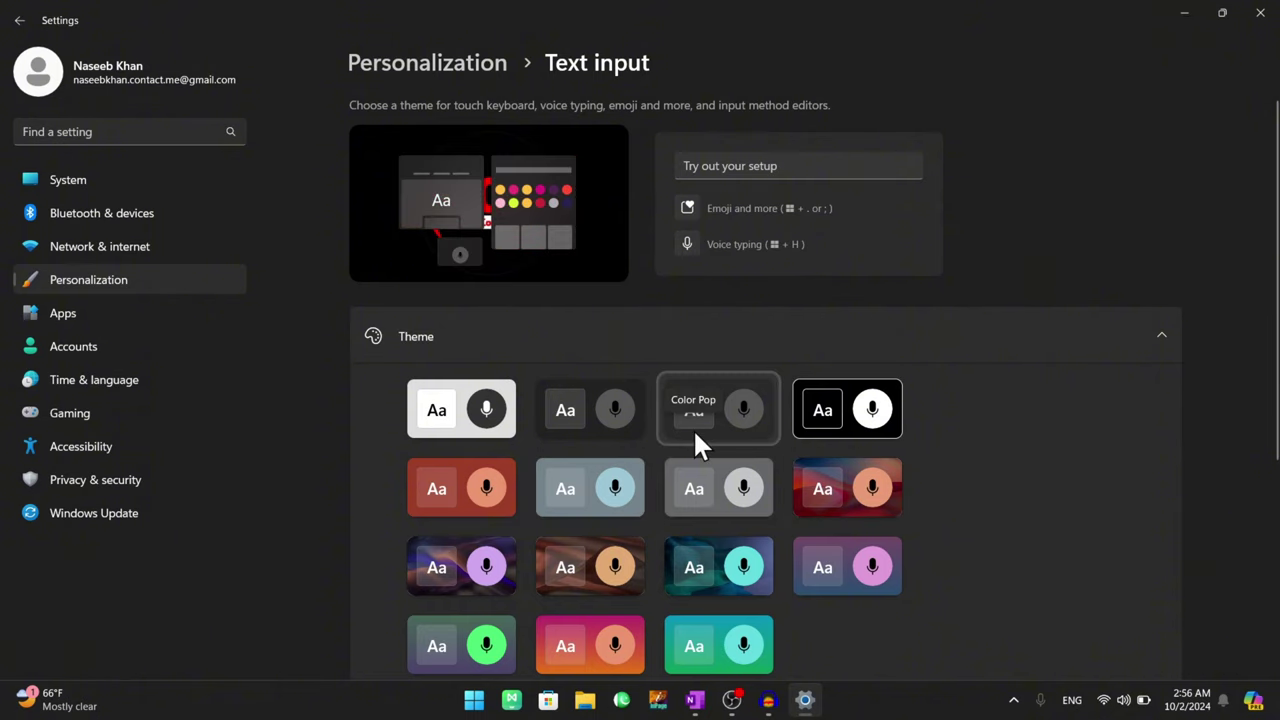
key(super+period)
key(Escape)
Step: Choose the Tangerine Tides theme and preview it in the emoji panel
click(852, 506)
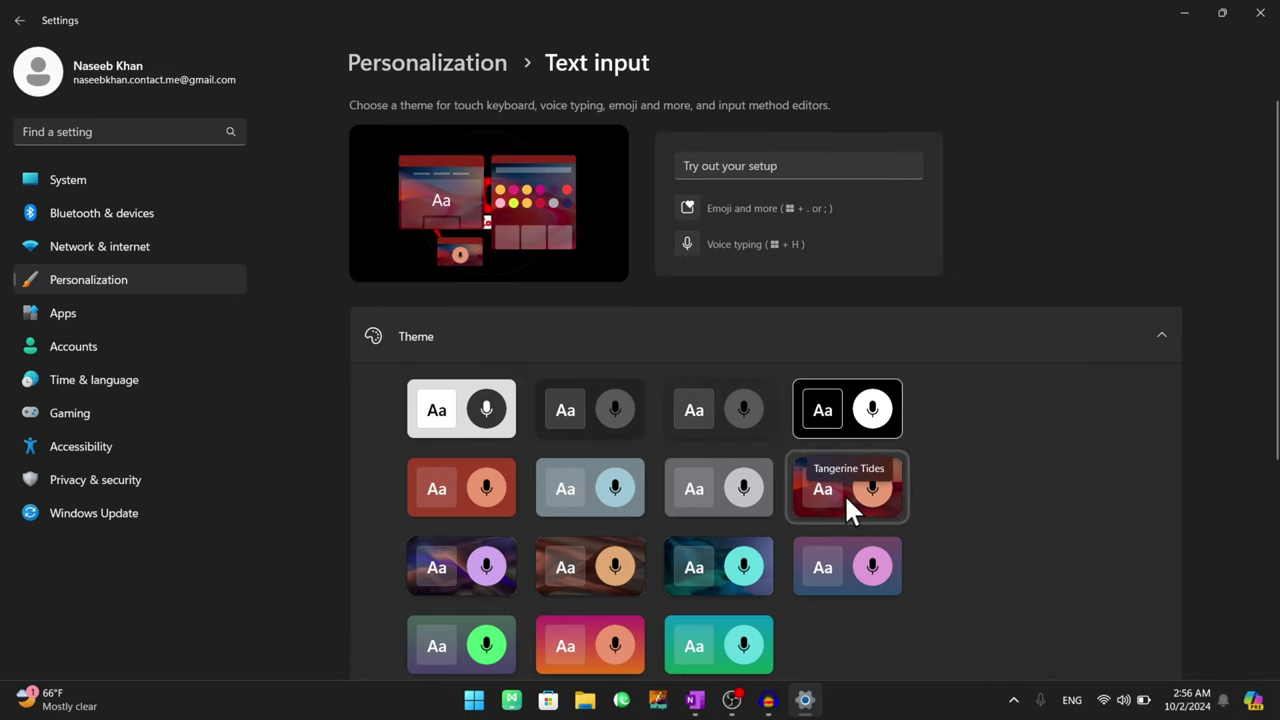
key(super+period)
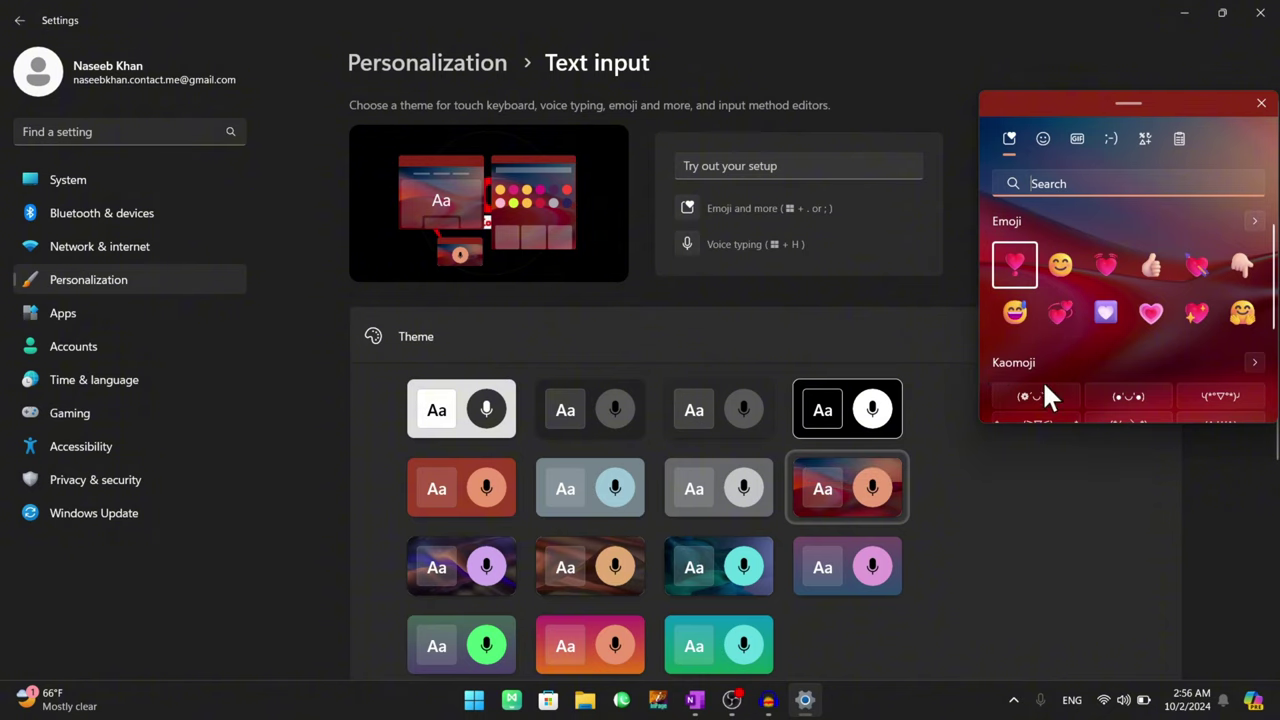
scroll(1050, 370, down, 2)
key(Escape)
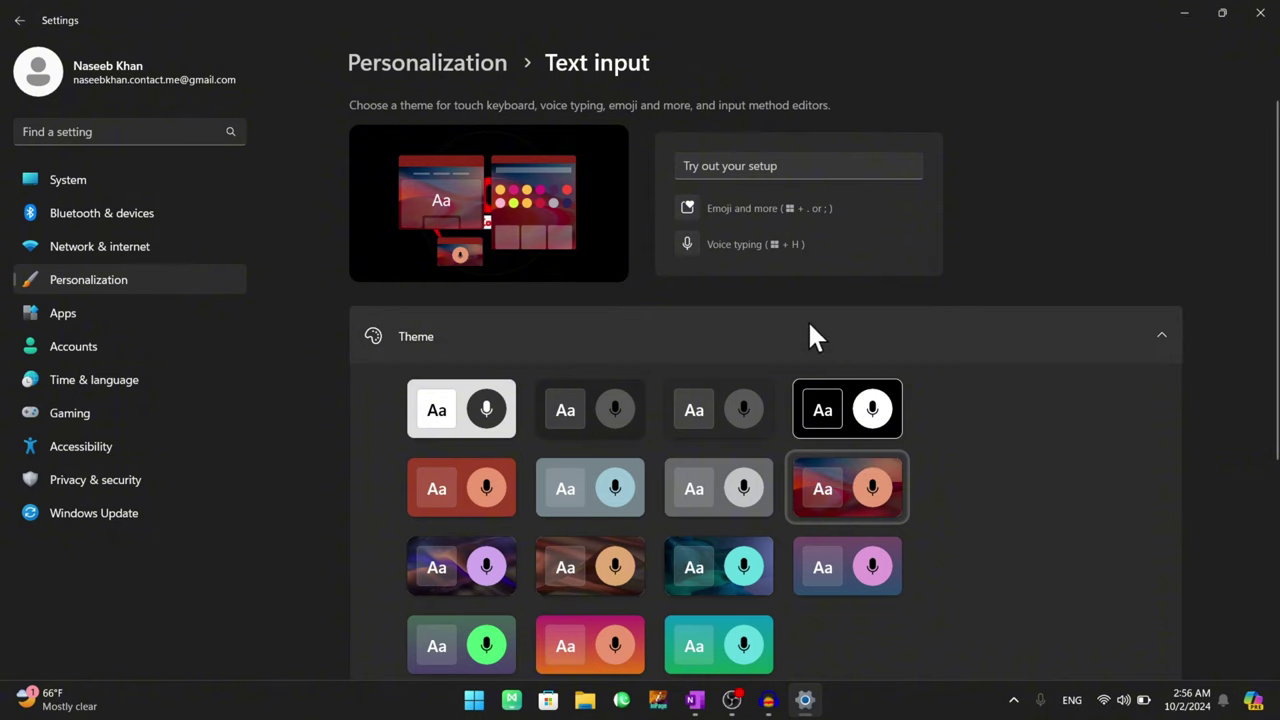
scroll(561, 418, down, 1)
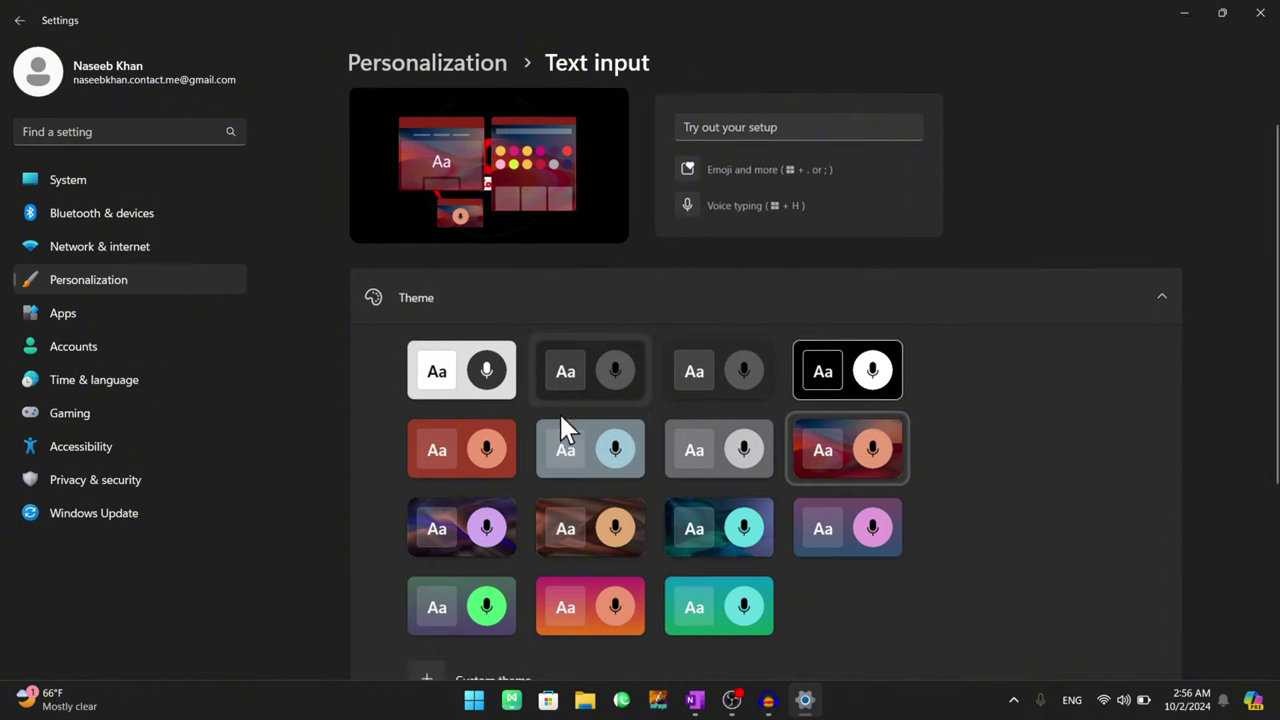
scroll(562, 413, down, 3)
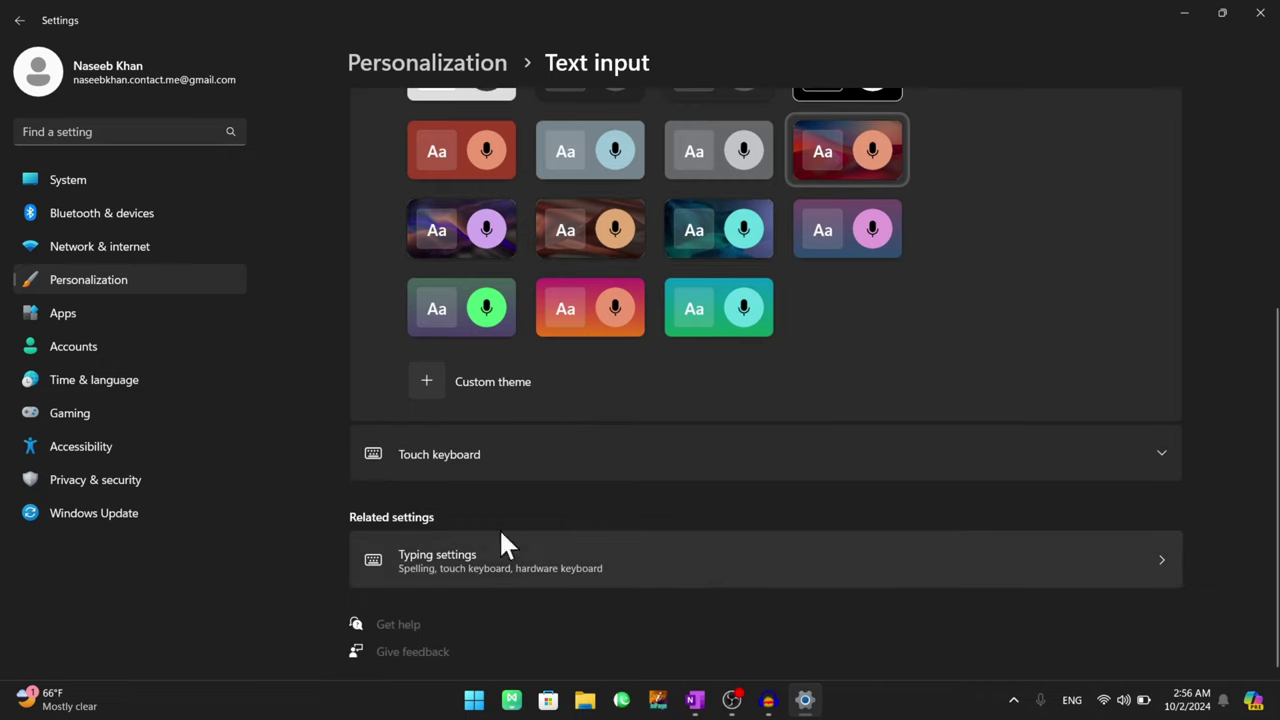
Step: Expand the touch keyboard options and check the taskbar shortcut menu
click(460, 454)
scroll(456, 460, down, 2)
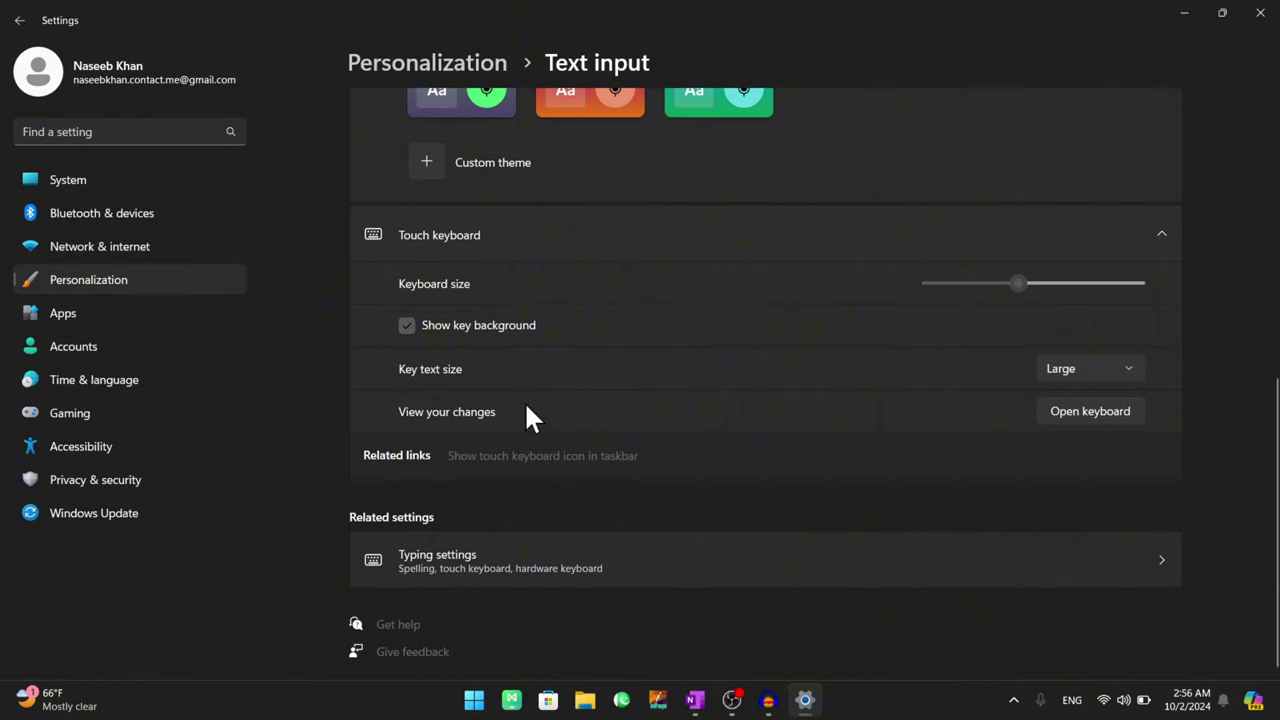
right_click(968, 706)
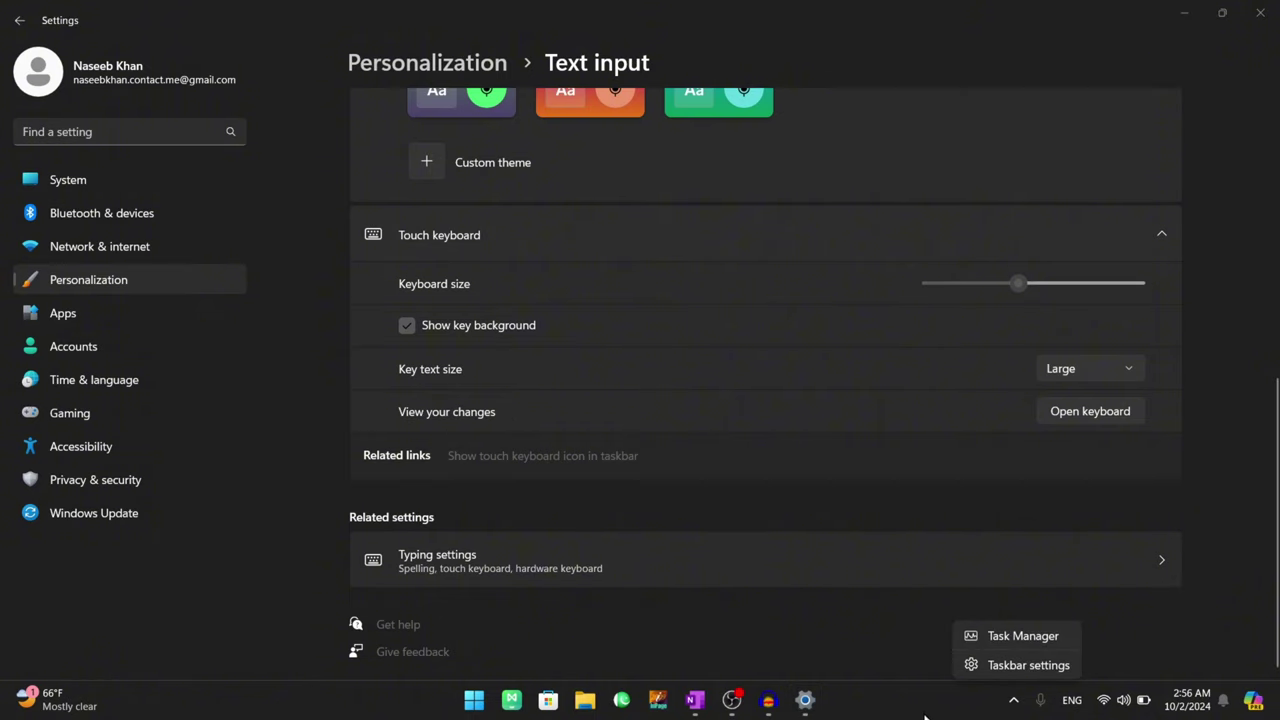
click(924, 712)
right_click(896, 706)
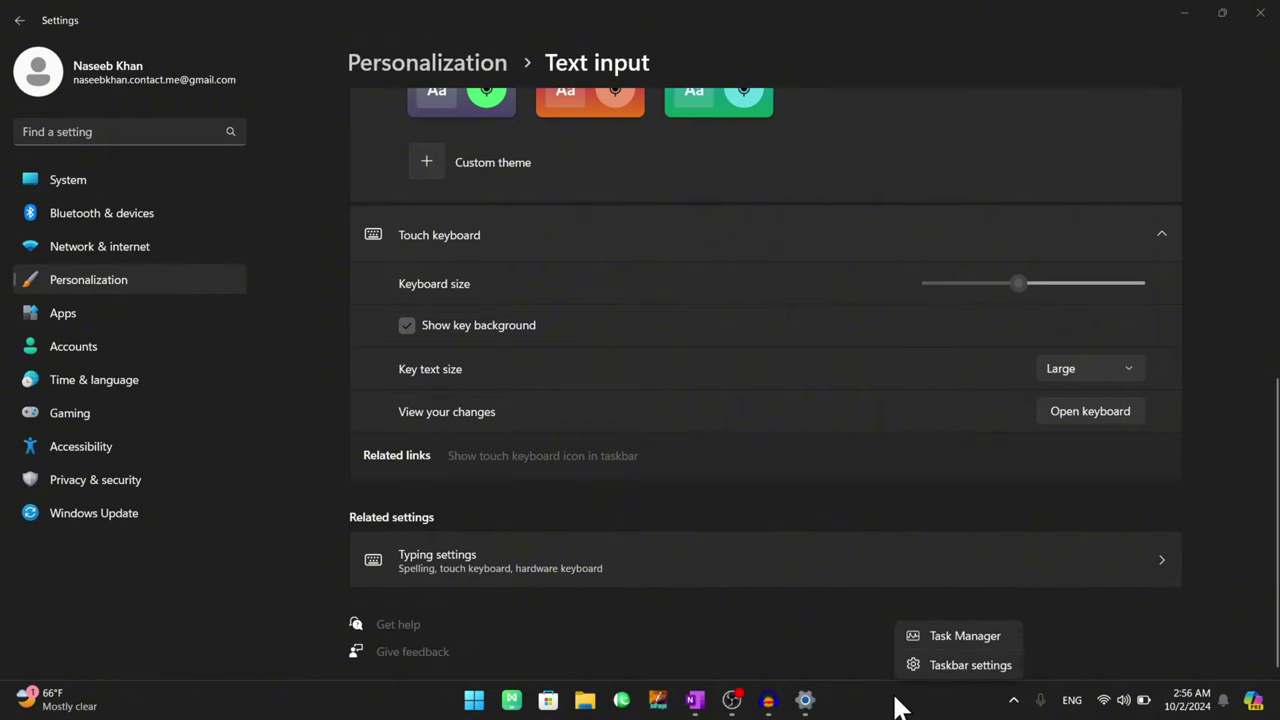
click(849, 640)
scroll(849, 366, up, 1)
scroll(903, 403, down, 1)
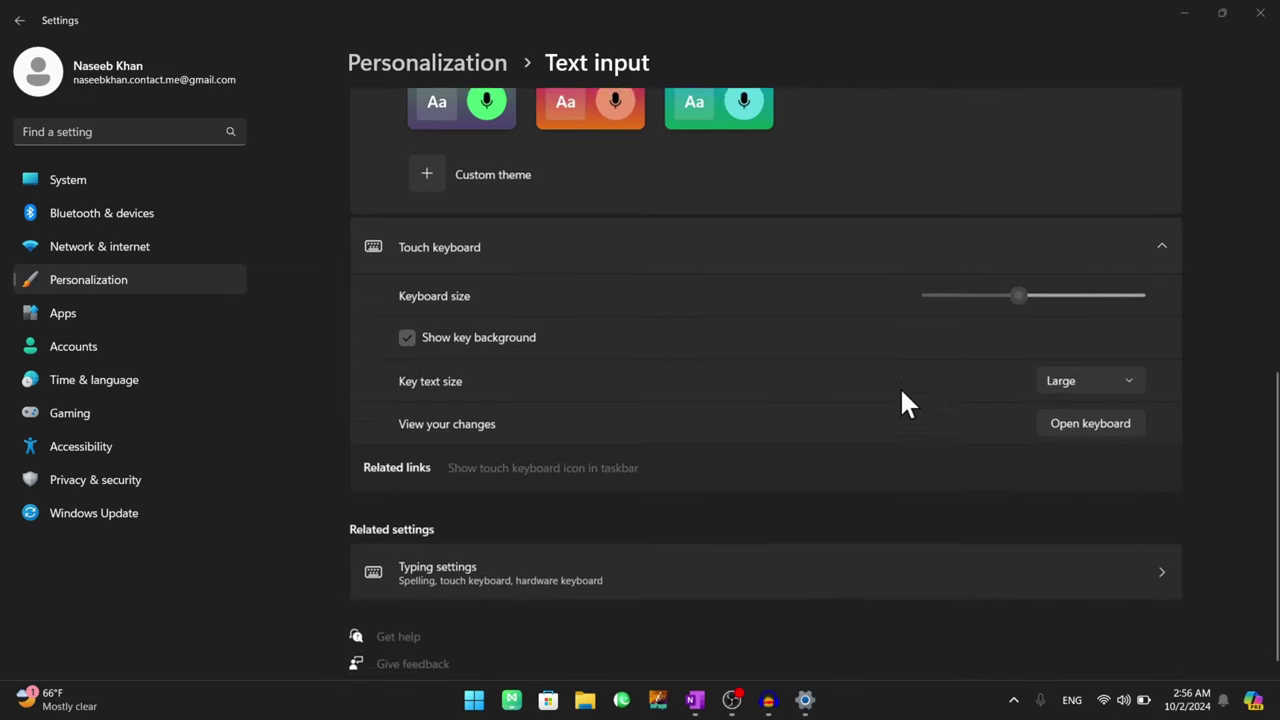
Step: Open the touch keyboard, set key text size Small and keyboard size to 184
click(1066, 411)
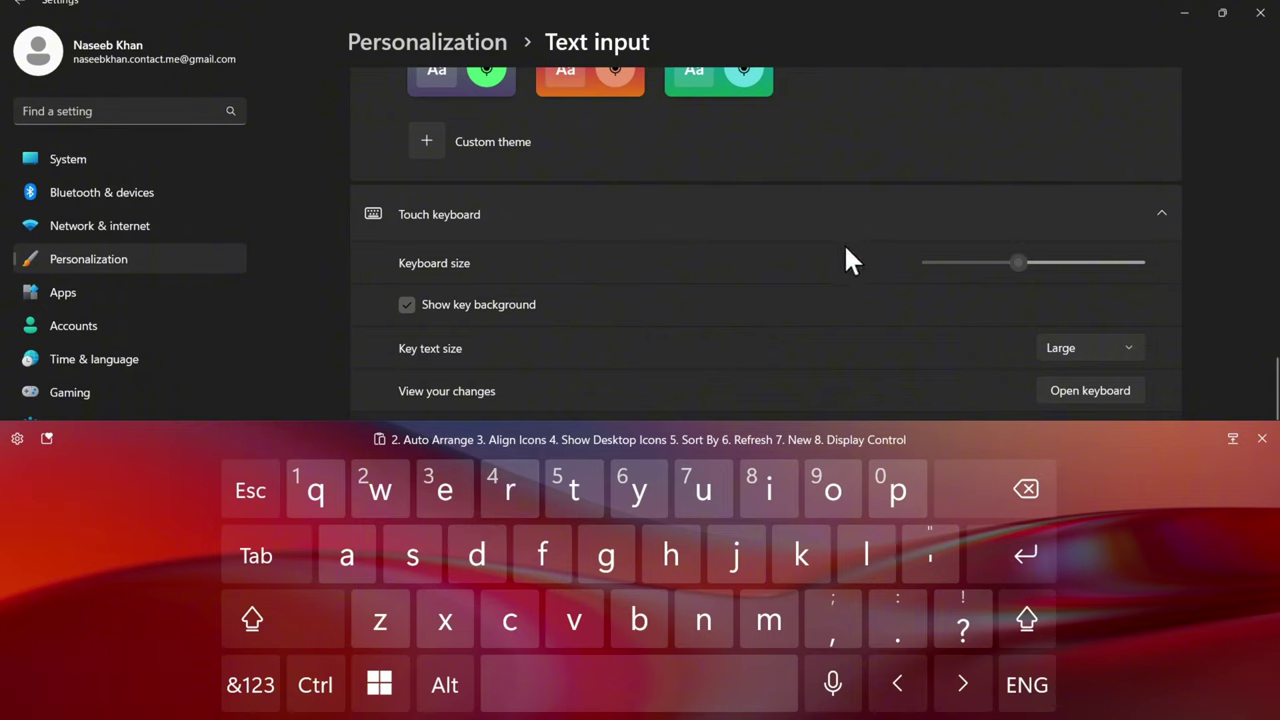
click(1066, 349)
click(1077, 289)
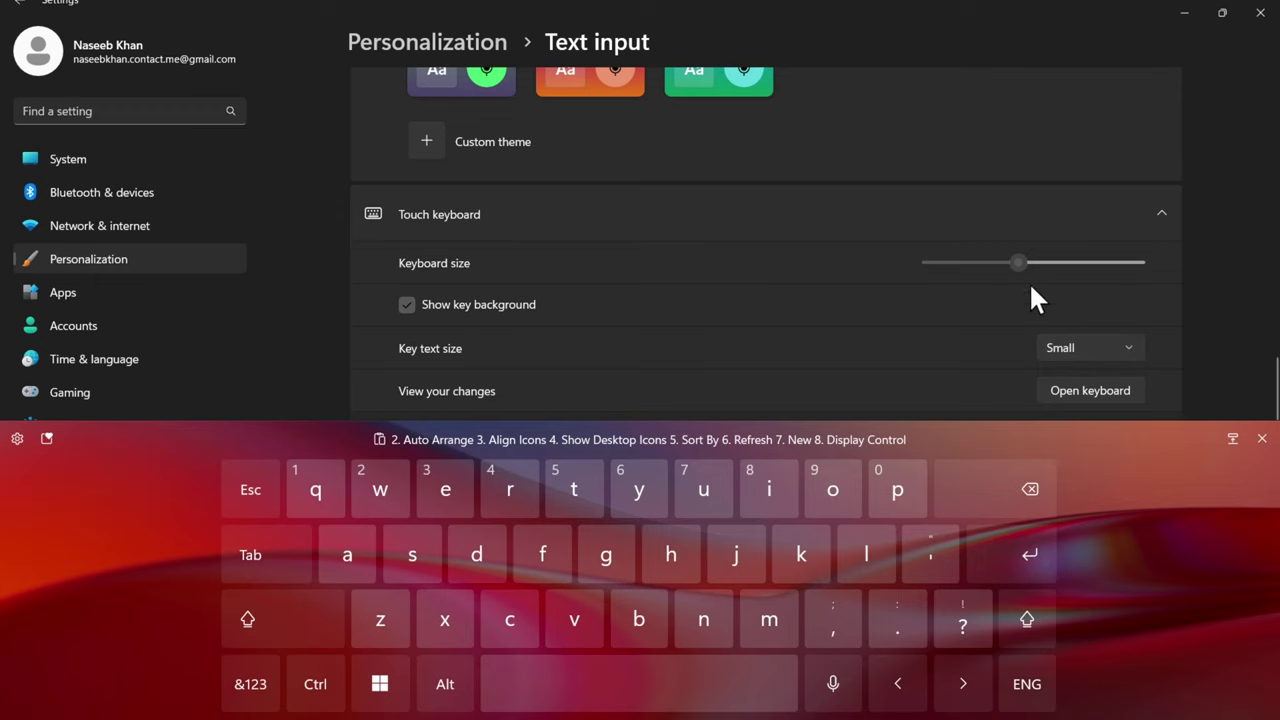
drag(1017, 262, 944, 312)
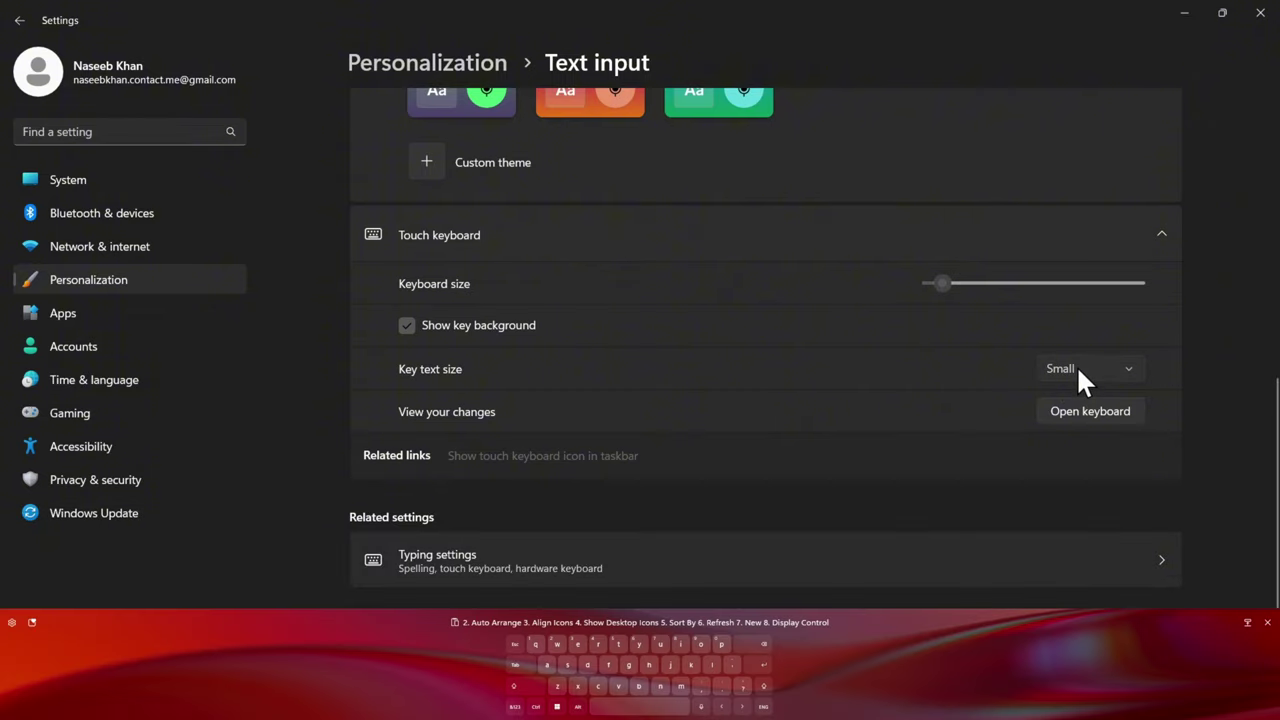
click(1076, 367)
click(940, 284)
scroll(1148, 291, up, 5)
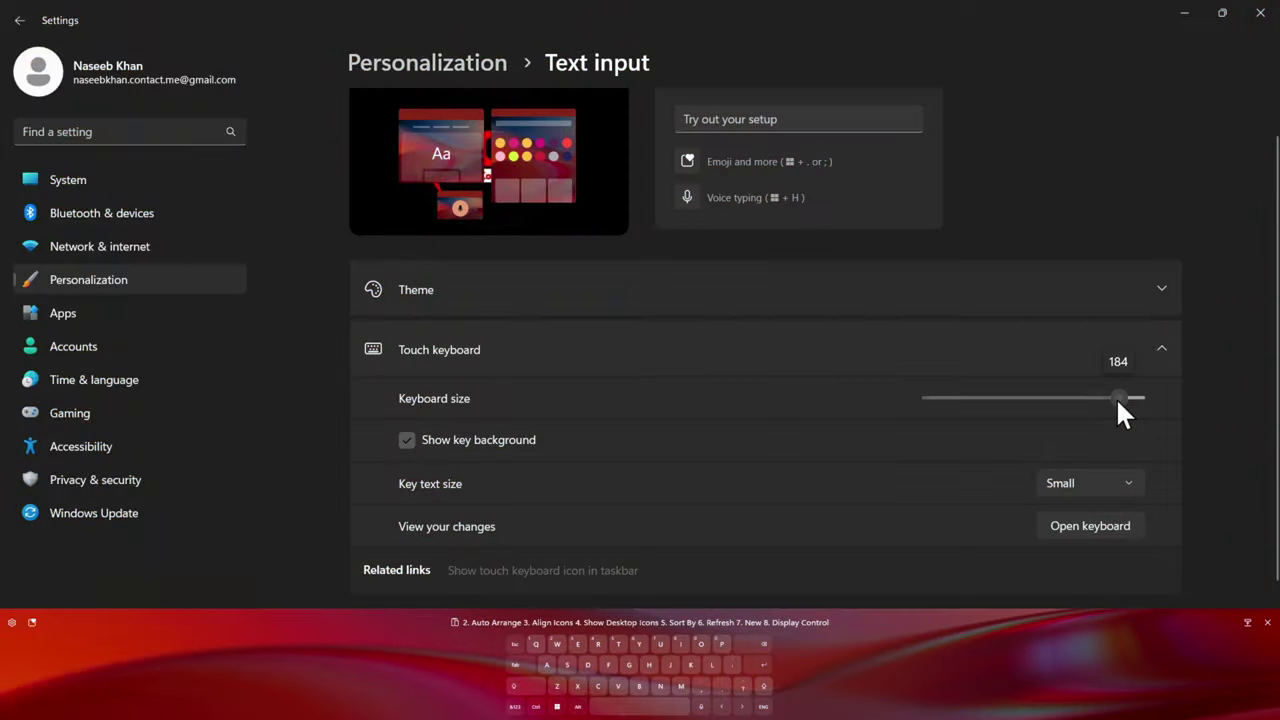
click(1116, 398)
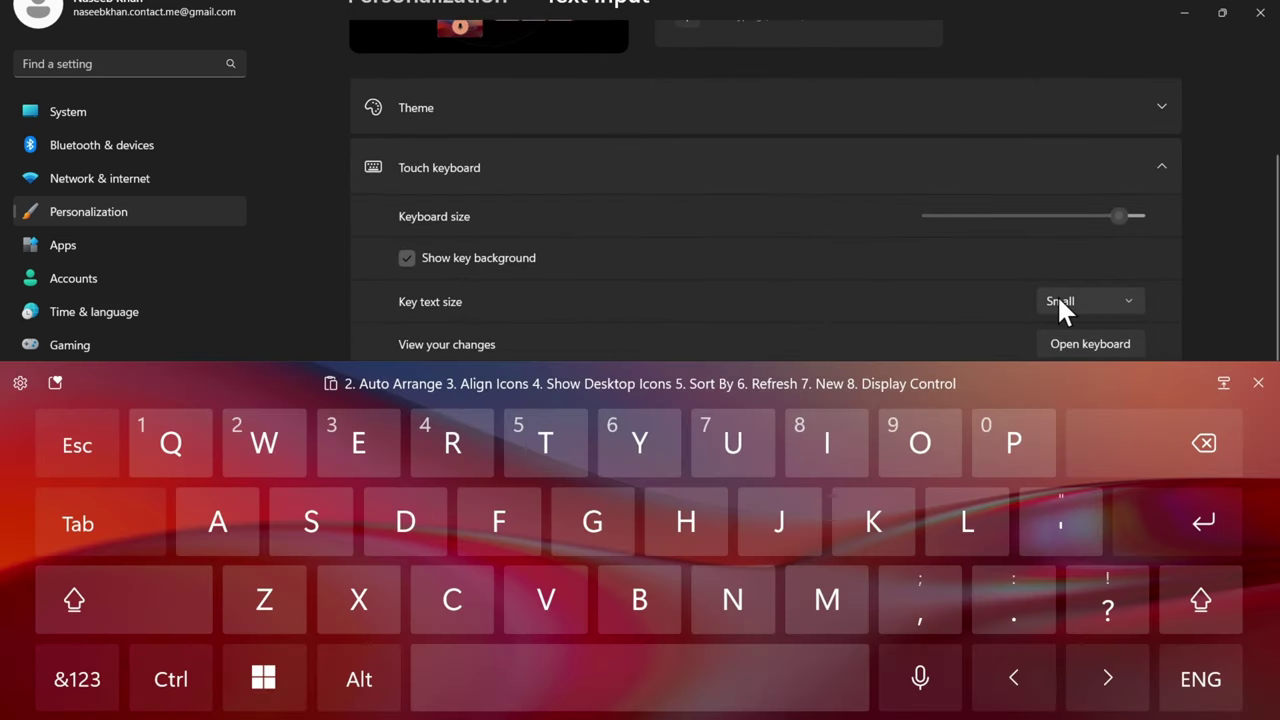
click(1058, 297)
click(1088, 301)
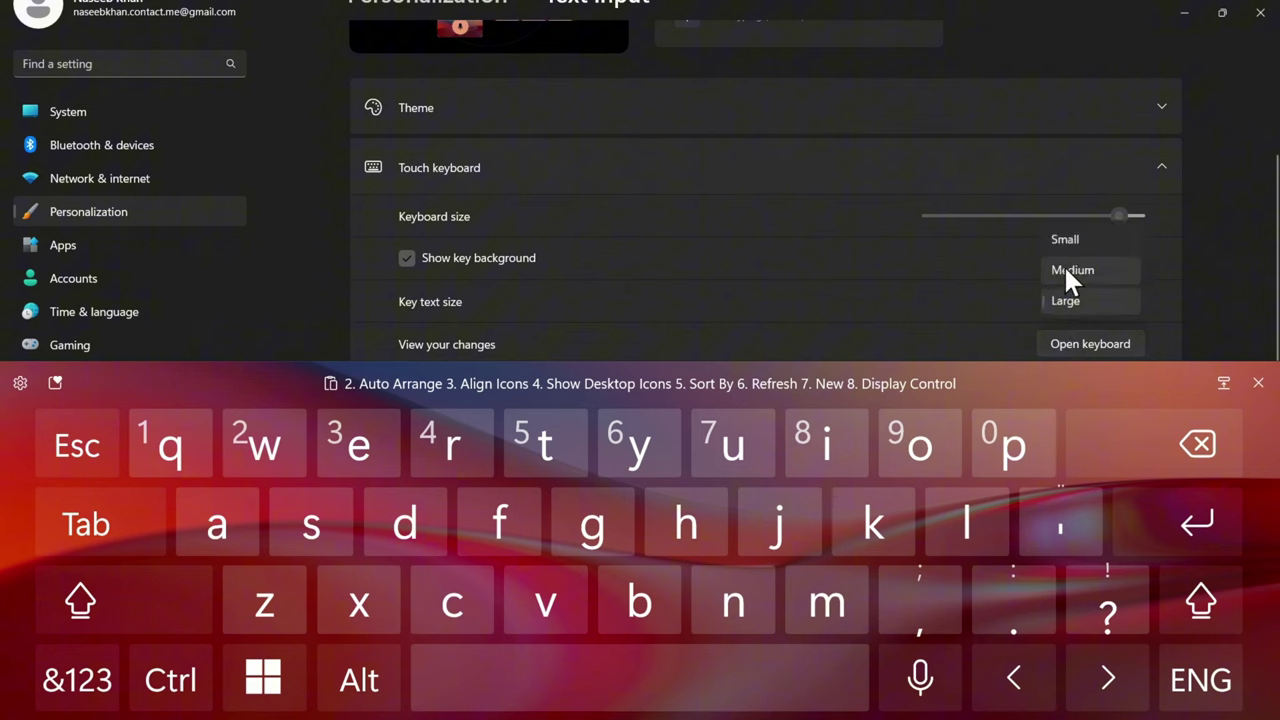
click(1062, 238)
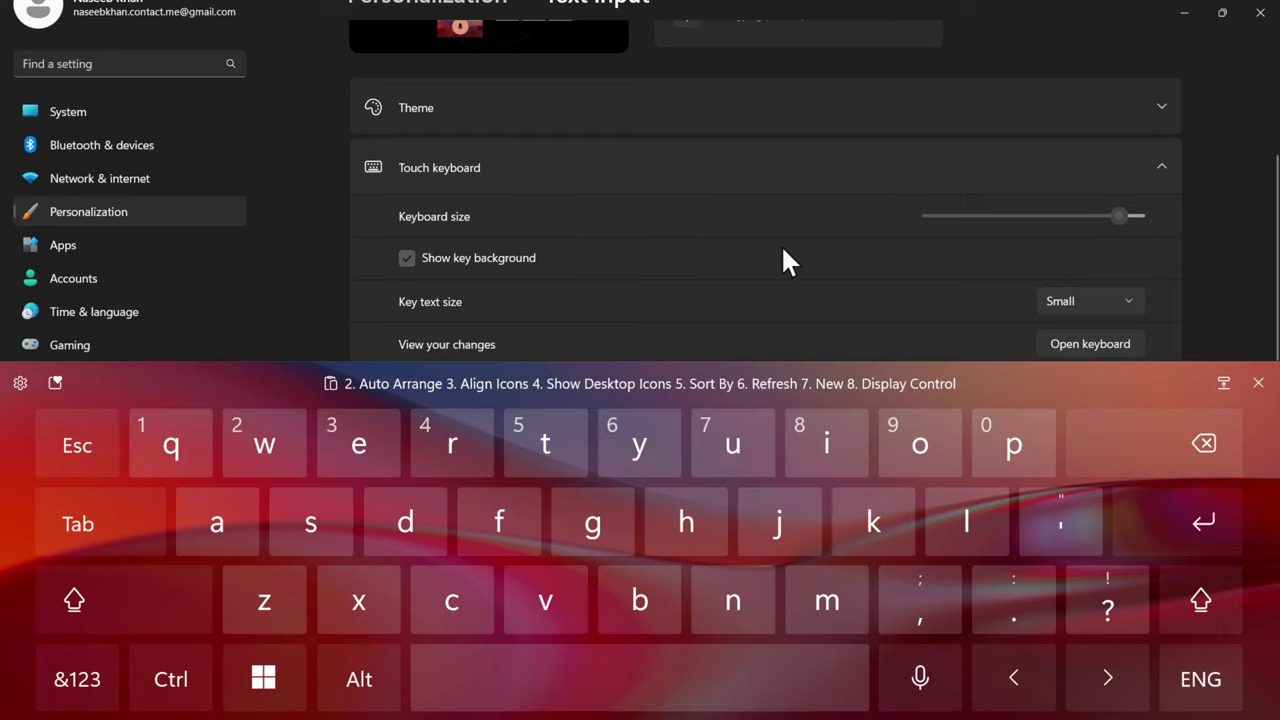
Step: Float the touch keyboard, move it up, dock it full-width, then close it
click(1224, 382)
click(1040, 410)
drag(671, 366, 725, 242)
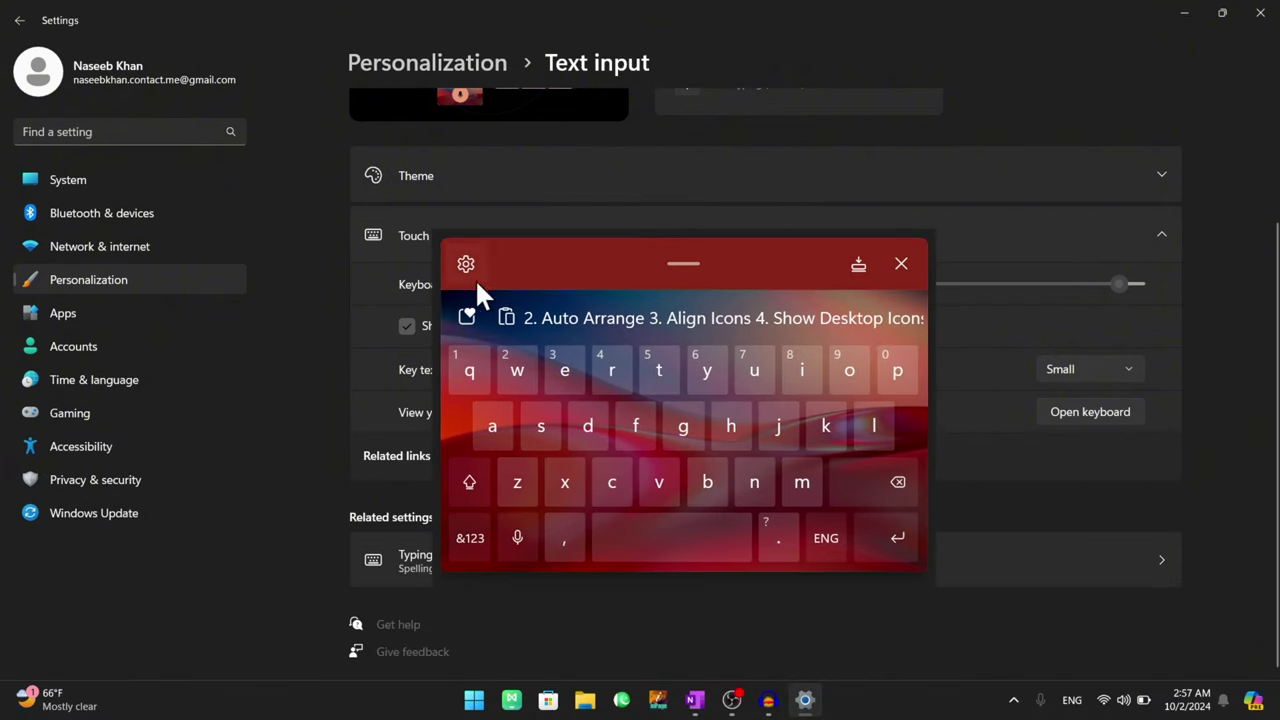
click(860, 264)
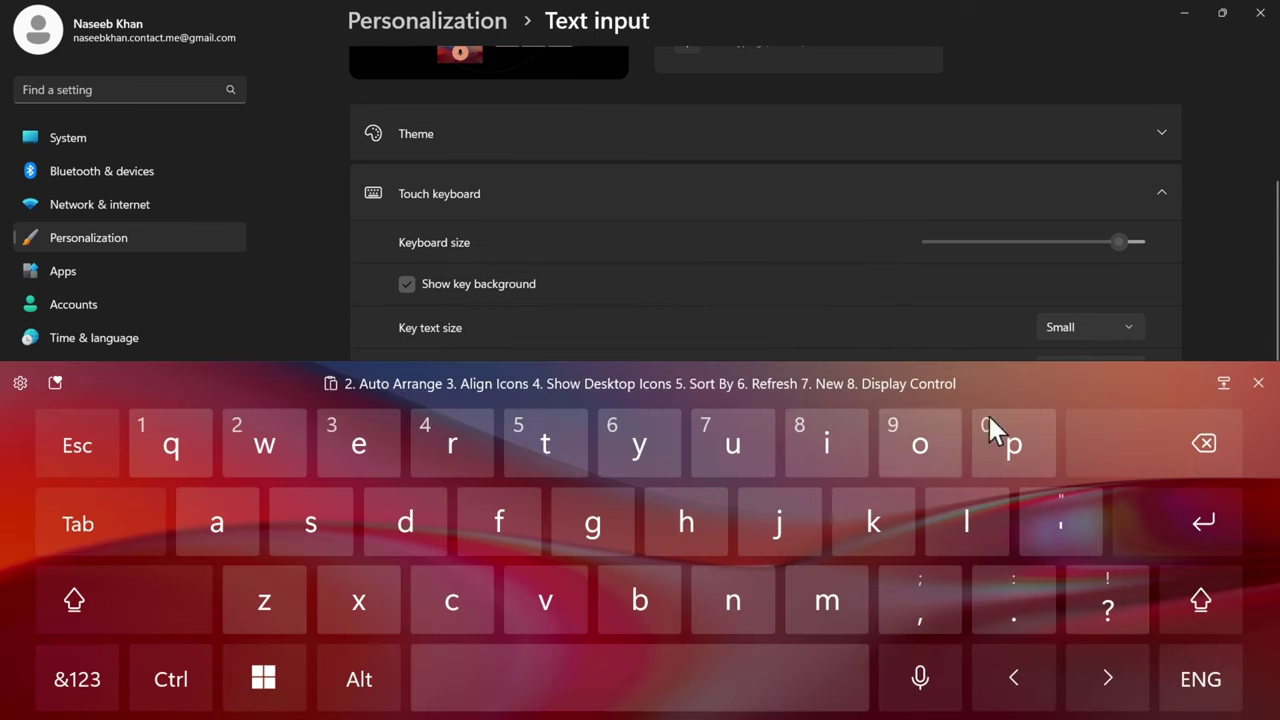
click(1258, 384)
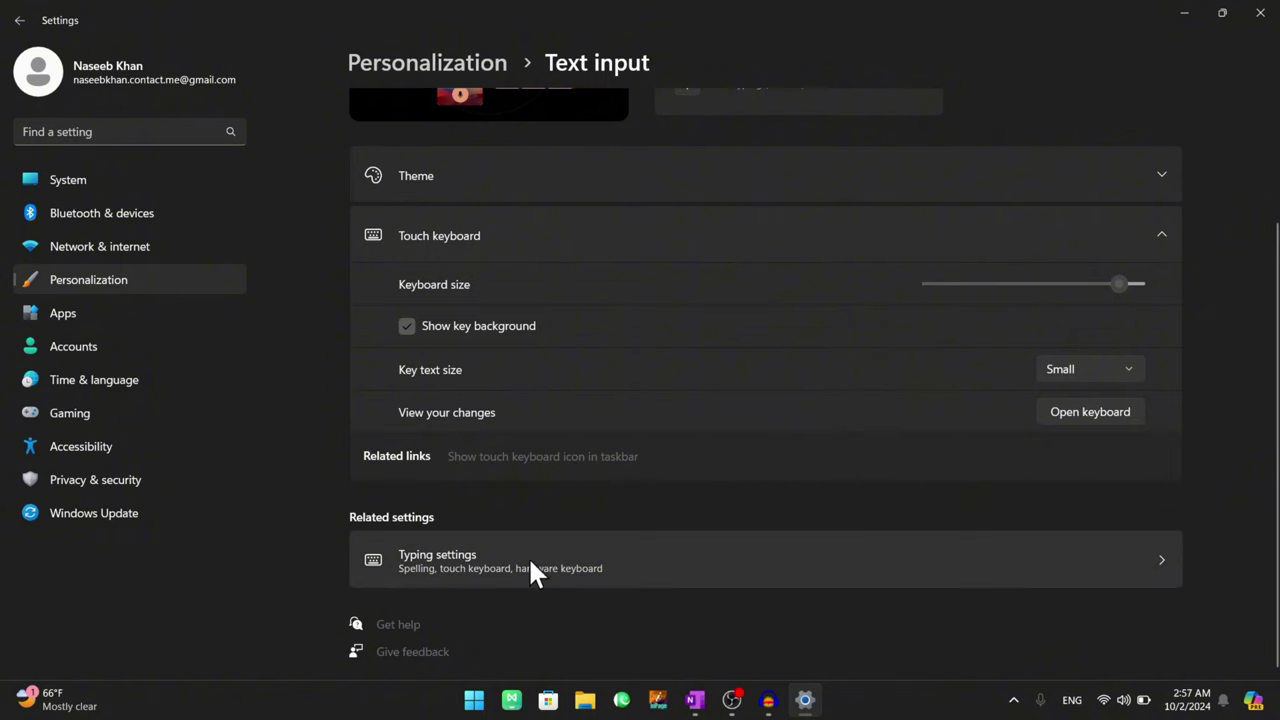
Step: Open the Typing settings page and expand then collapse the touch keyboard options
click(478, 570)
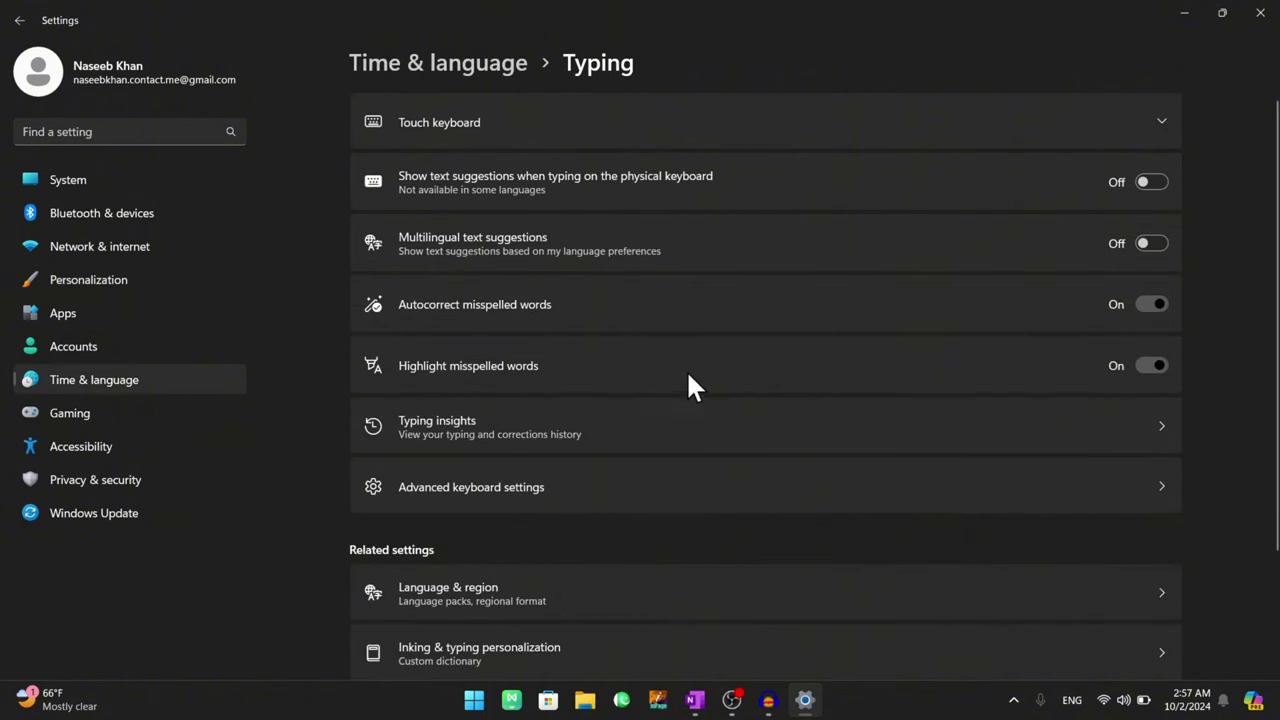
click(507, 127)
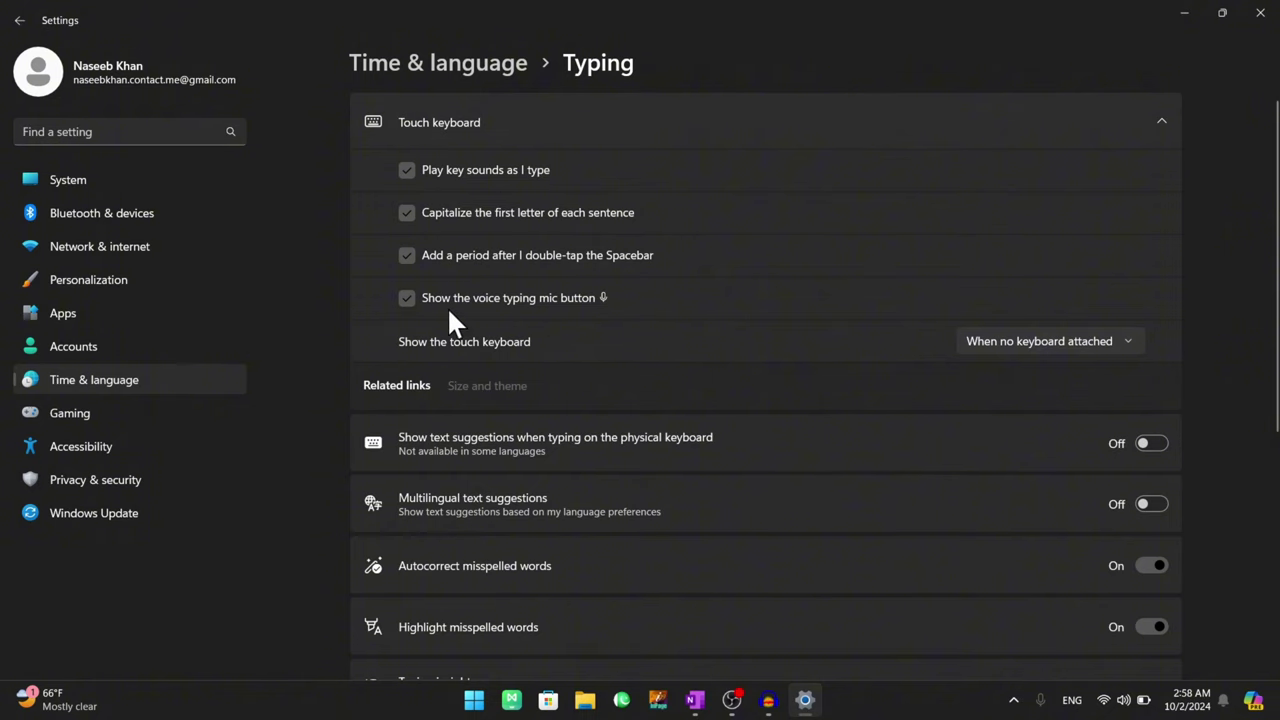
click(1119, 125)
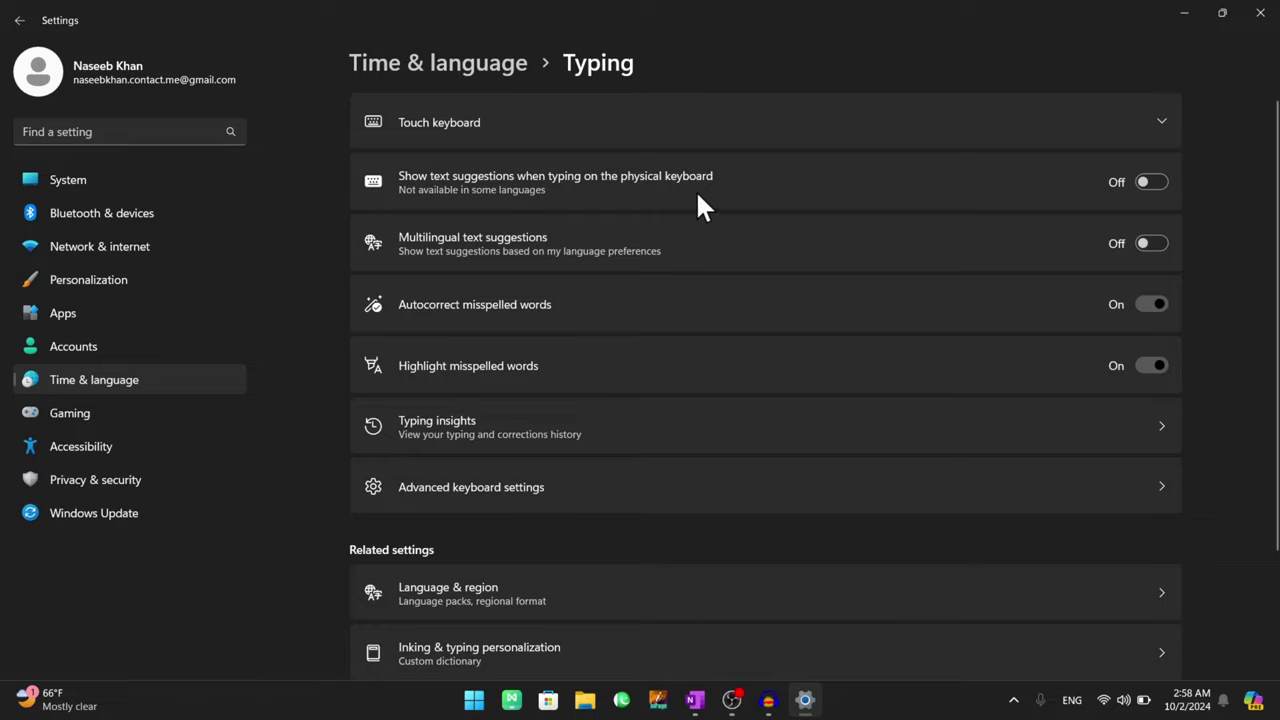
Step: Toggle physical keyboard text suggestions on and back off, then scroll down
click(1142, 182)
click(1142, 182)
scroll(796, 384, down, 1)
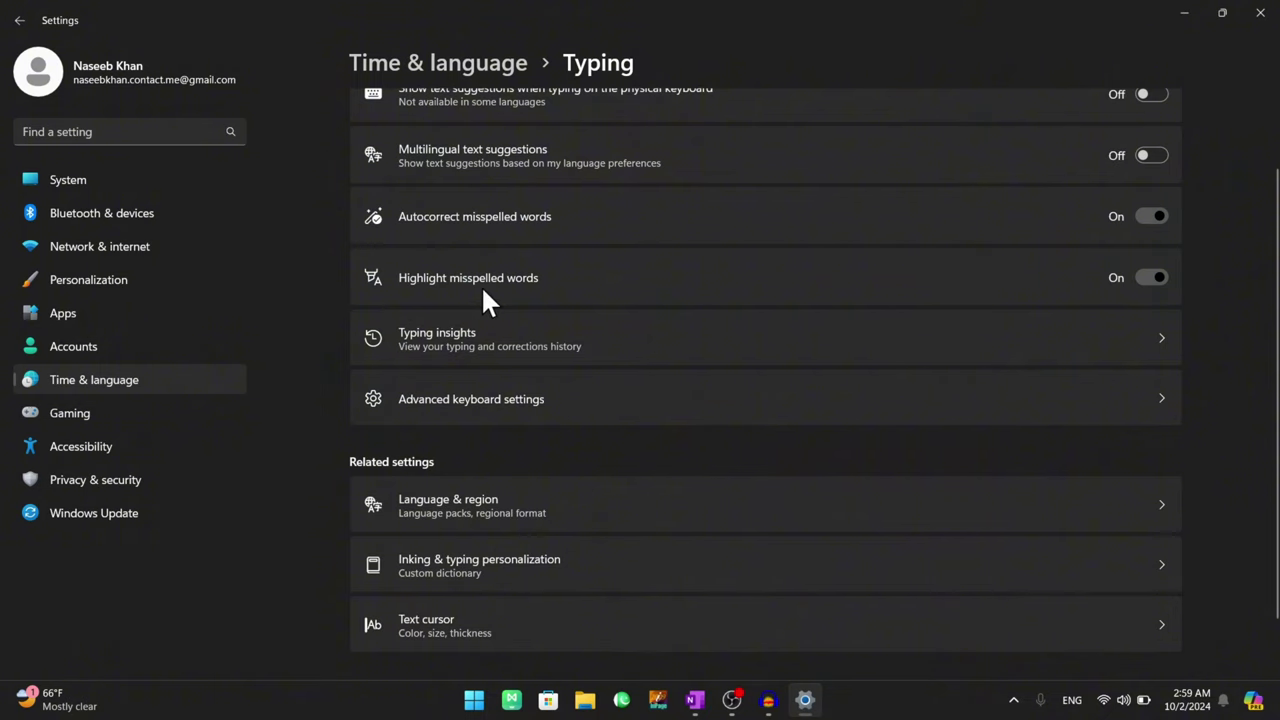
scroll(489, 290, down, 1)
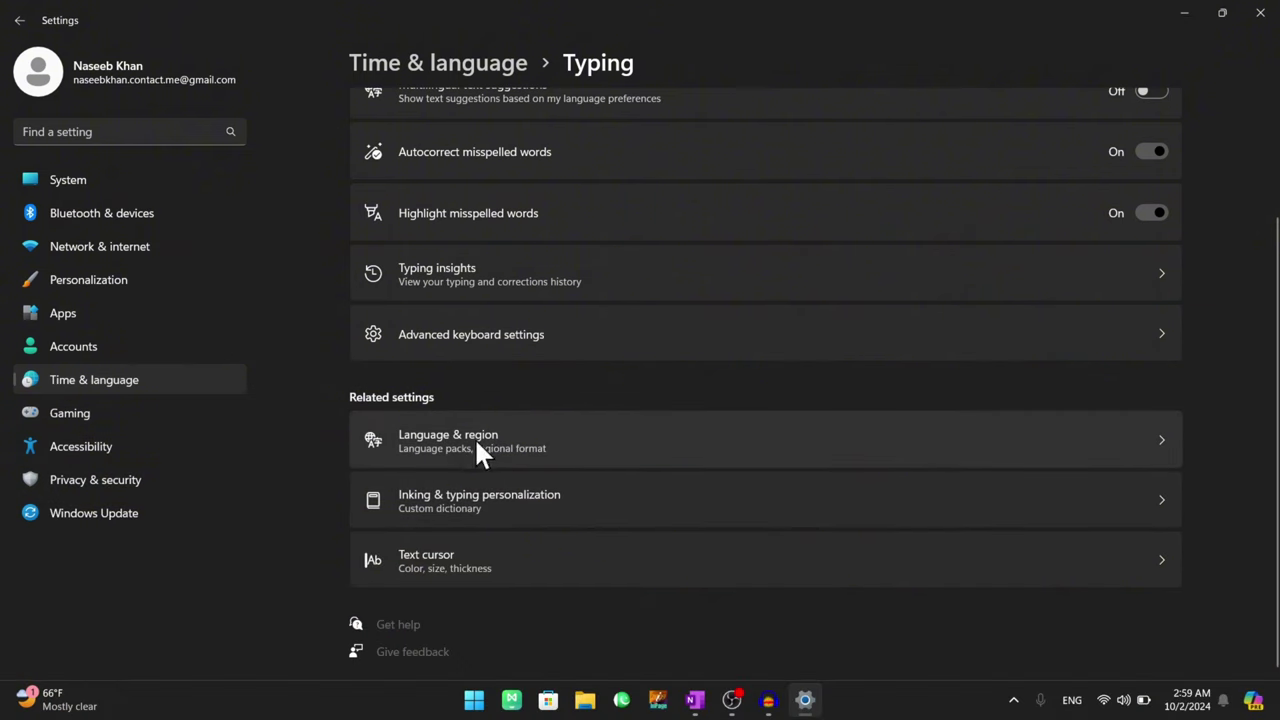
Step: Open Language & region, check the ENG keyboard layouts, and start adding a language
click(463, 442)
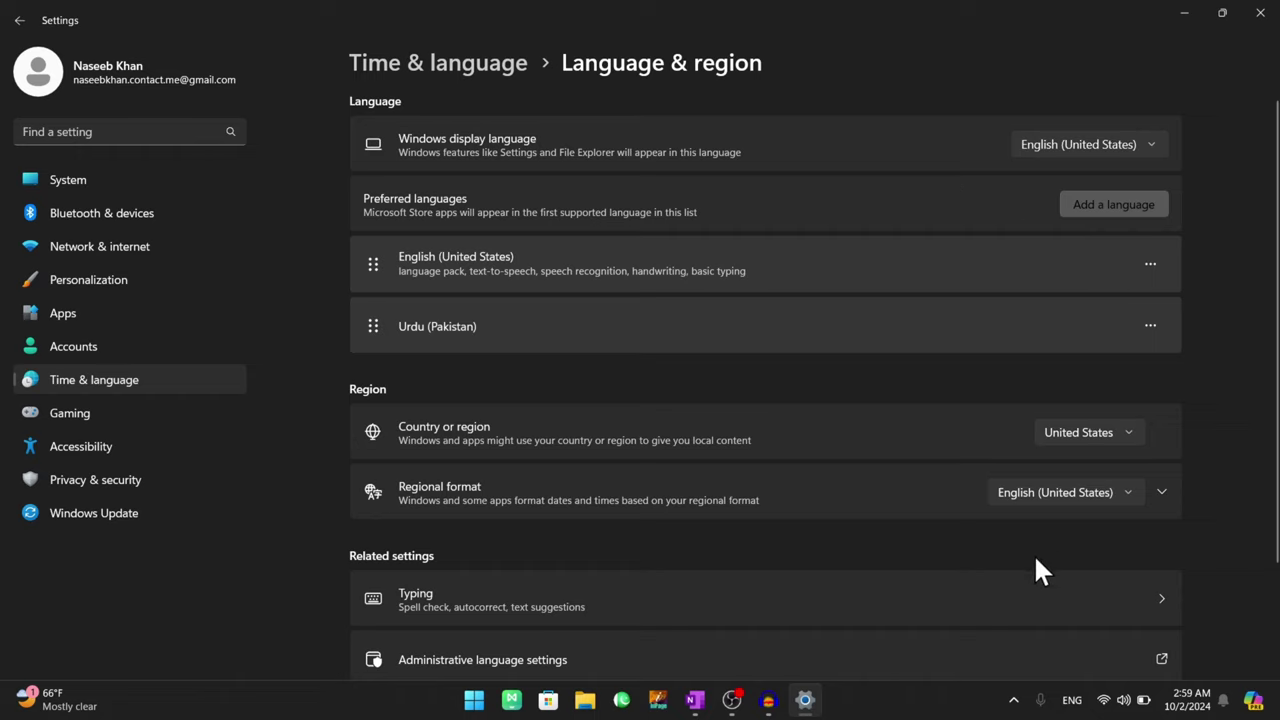
click(1078, 701)
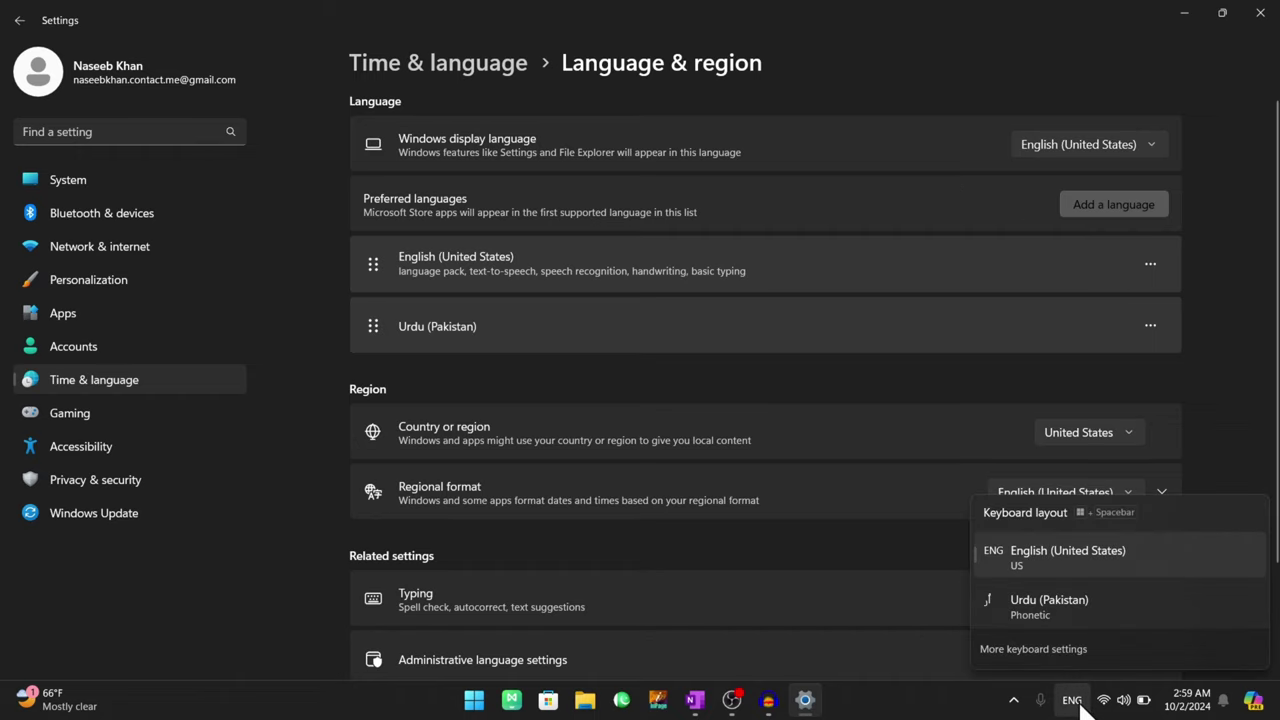
click(1075, 700)
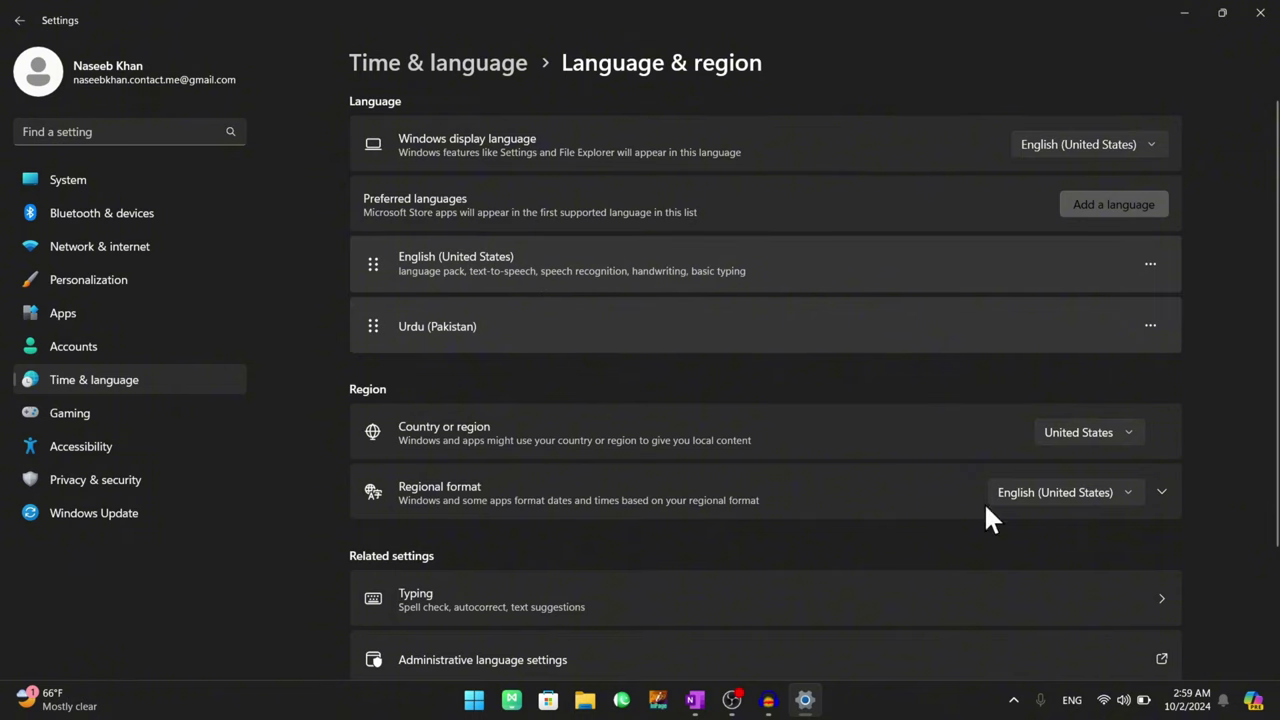
click(1071, 700)
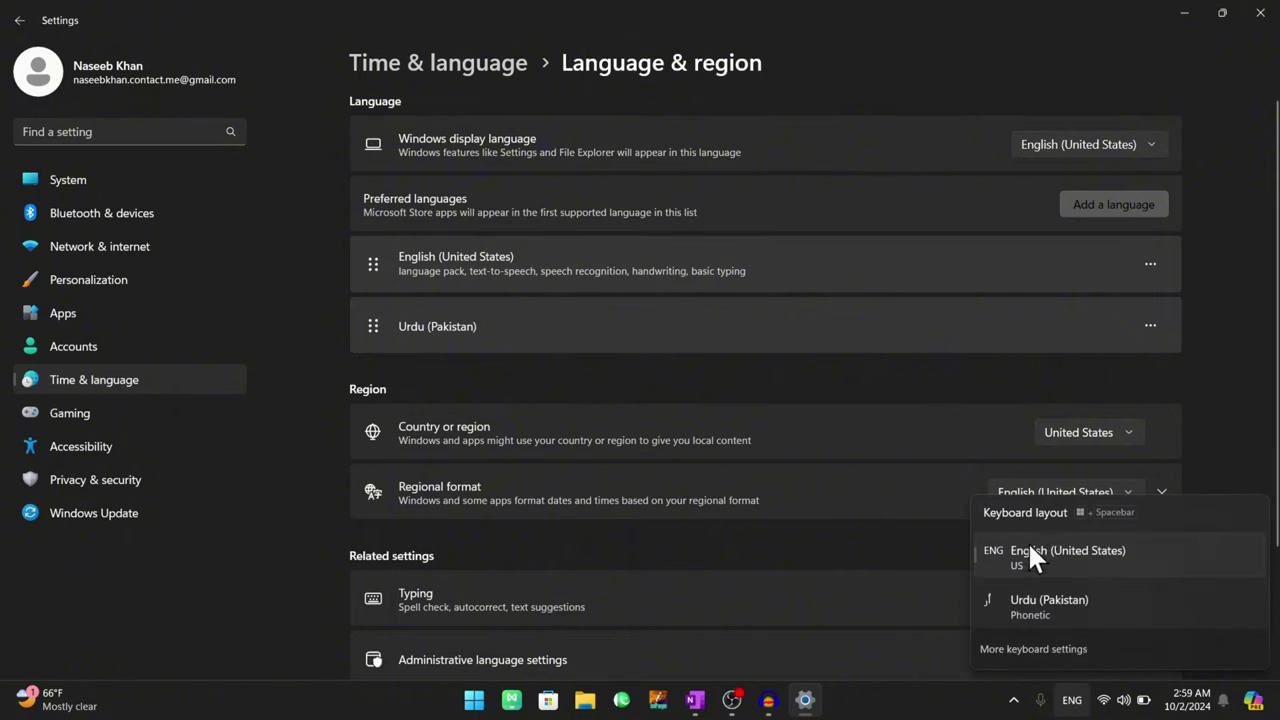
click(1172, 240)
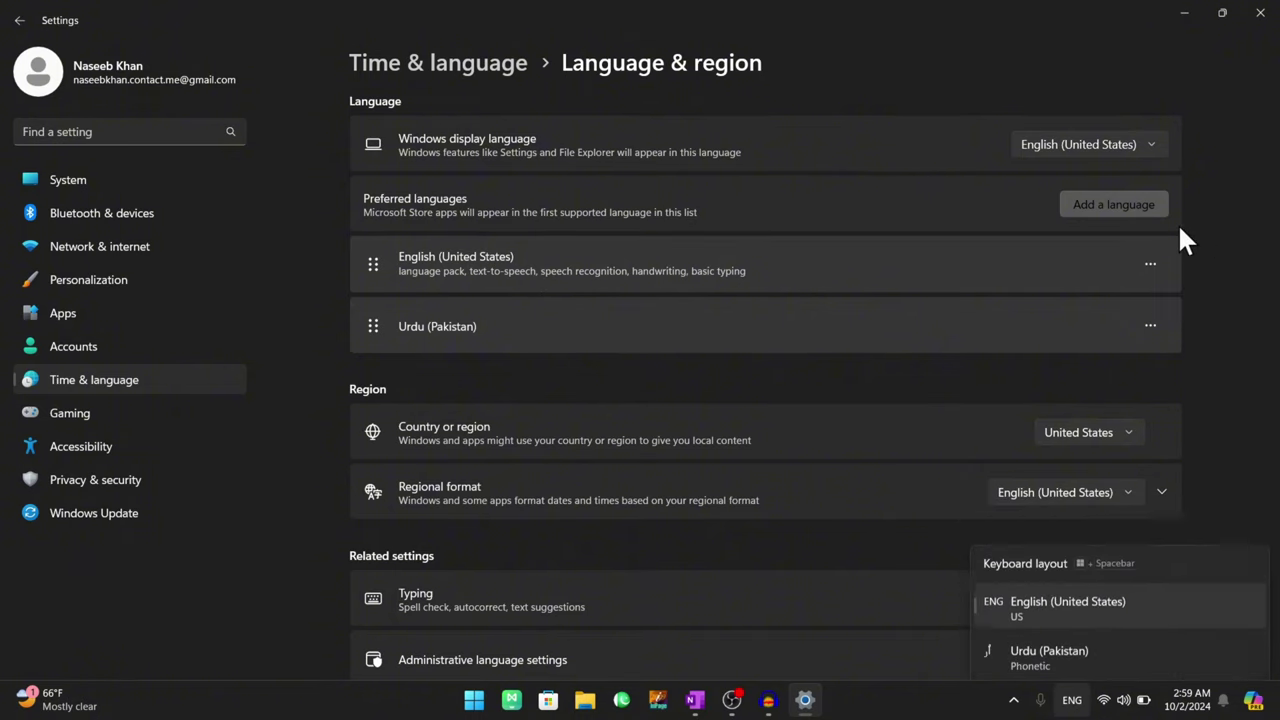
click(1090, 204)
Step: Install Arabic (Algeria) as a preferred language and confirm it appears among keyboard layouts
scroll(495, 380, down, 2)
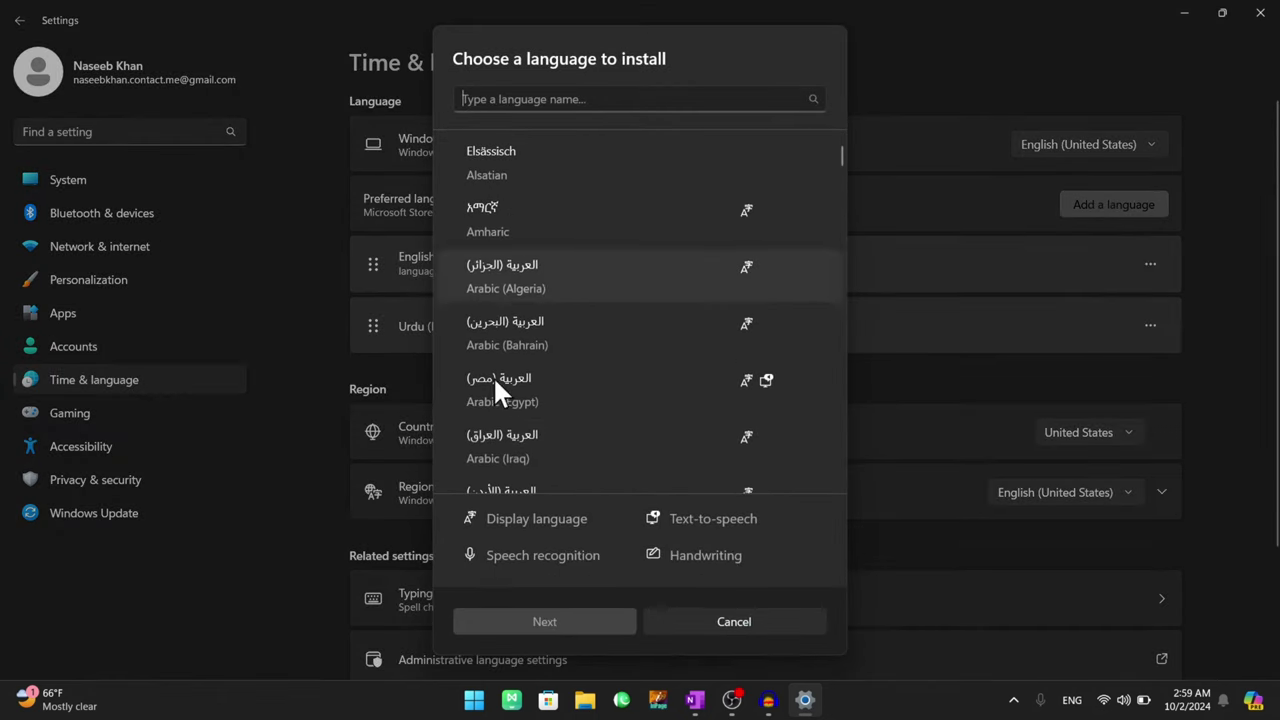
click(522, 269)
click(558, 622)
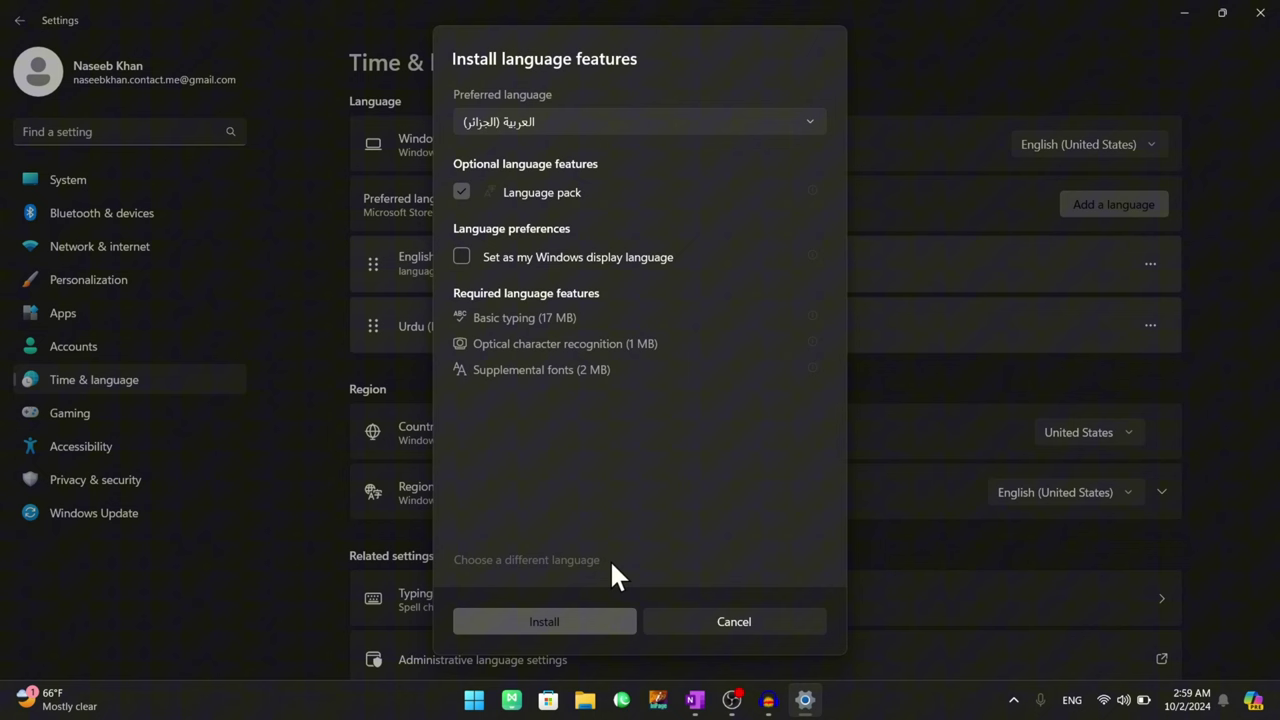
click(589, 622)
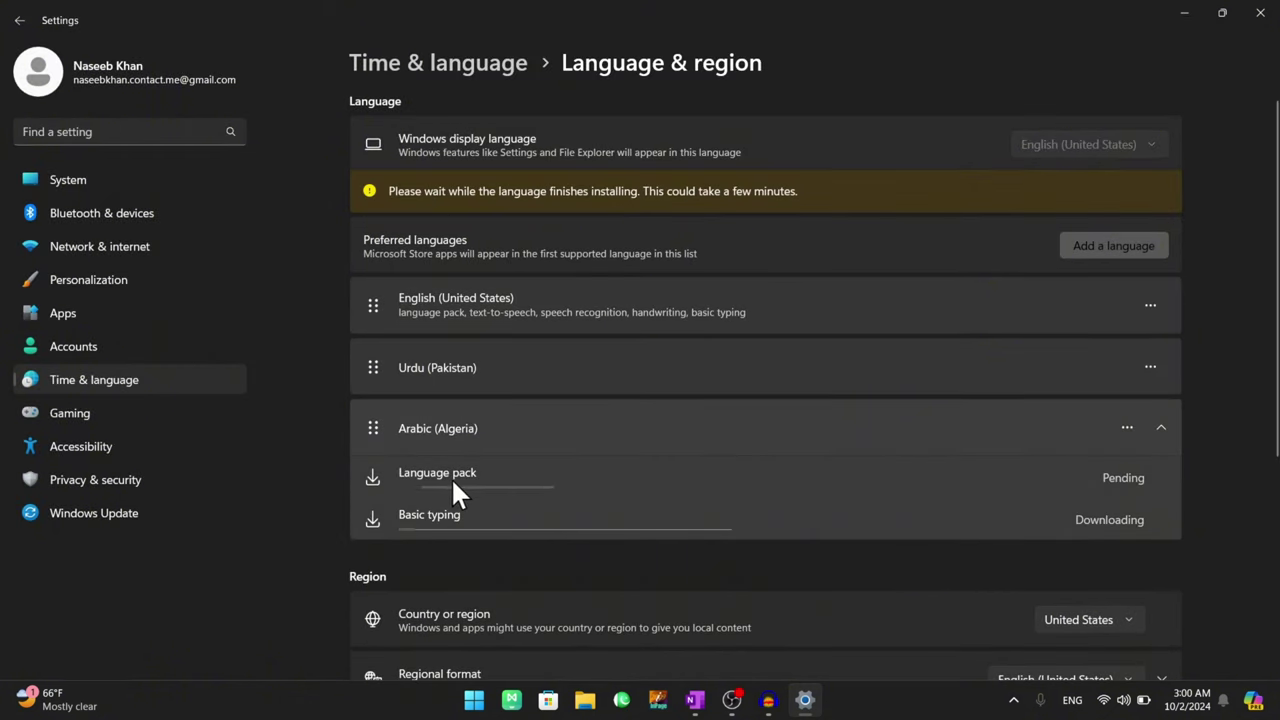
click(1074, 702)
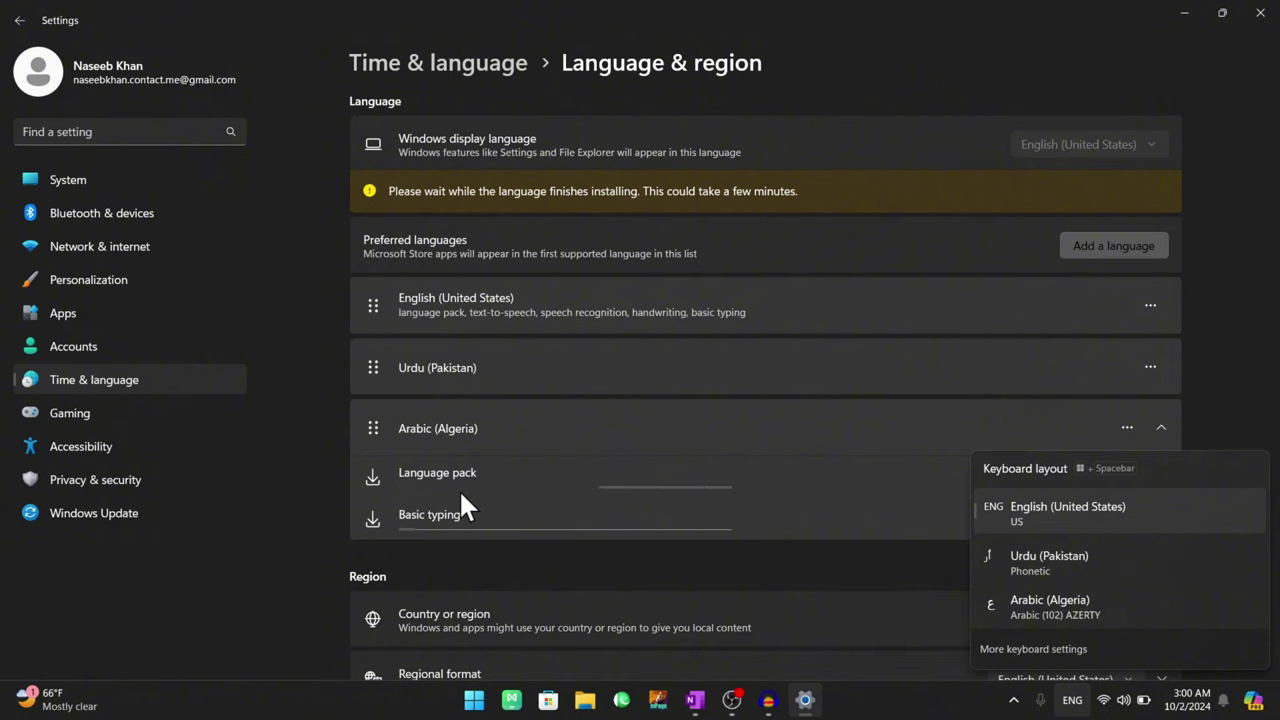
click(706, 574)
Step: Remove Arabic (Algeria), leaving English (United States) and Urdu (Pakistan) as preferred languages
click(1127, 425)
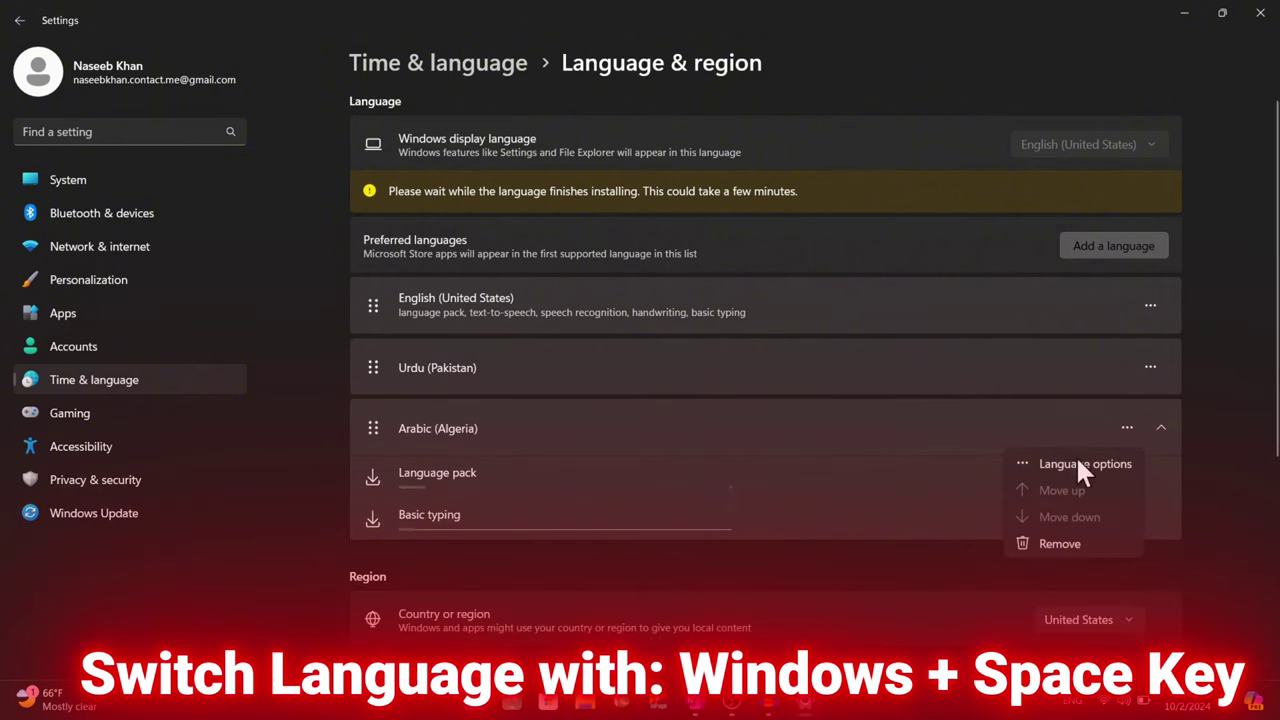
click(1055, 541)
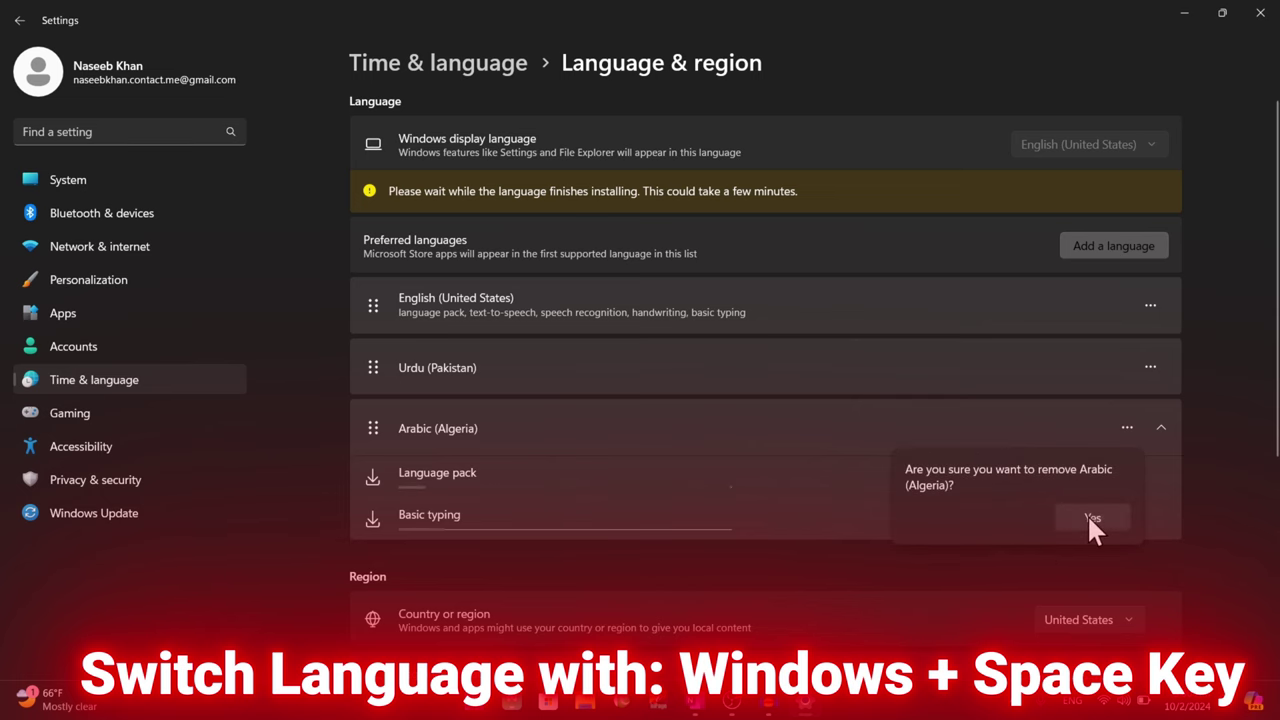
click(1088, 516)
scroll(1175, 165, down, 2)
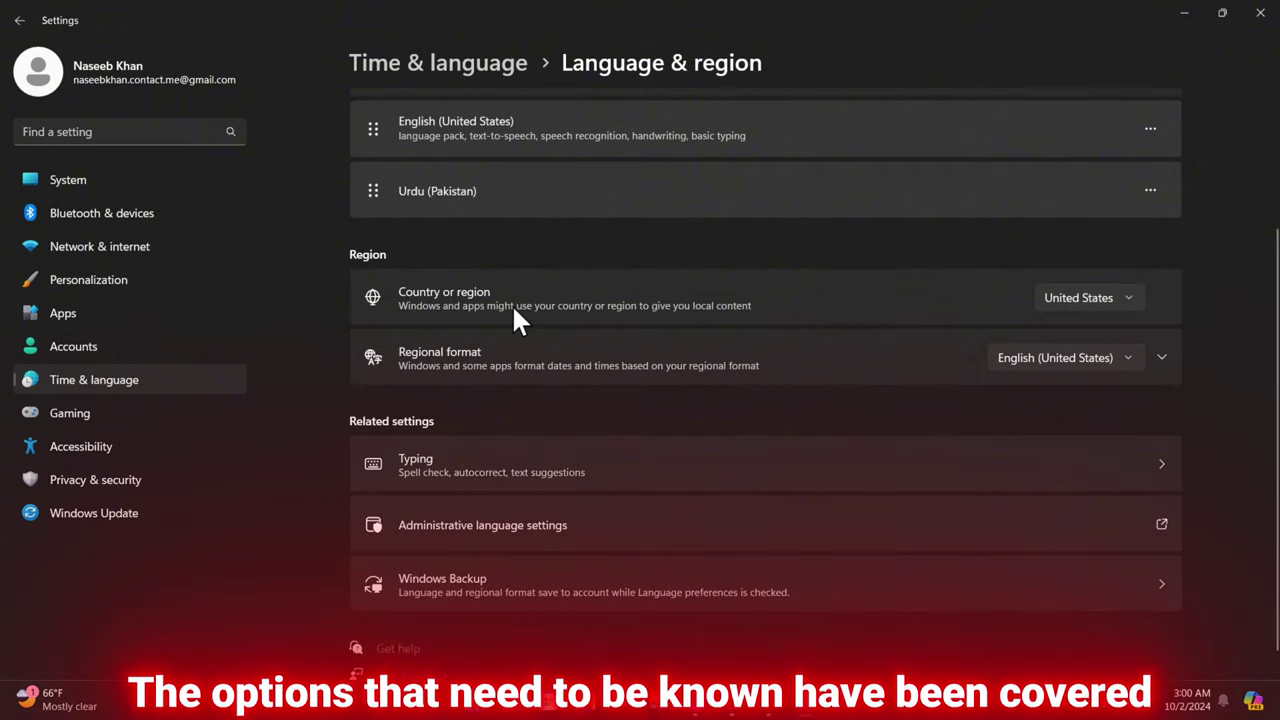
scroll(588, 366, down, 1)
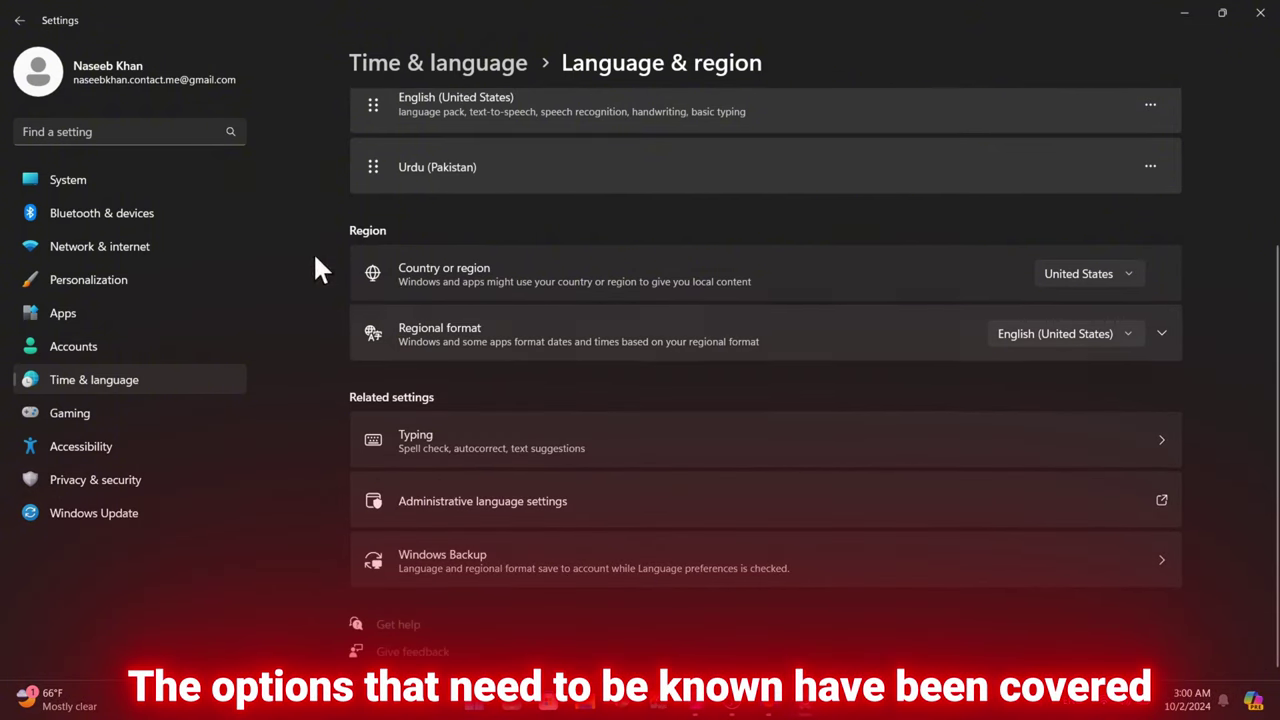
Step: Go from the typing settings to the Accessibility Text cursor page
click(478, 416)
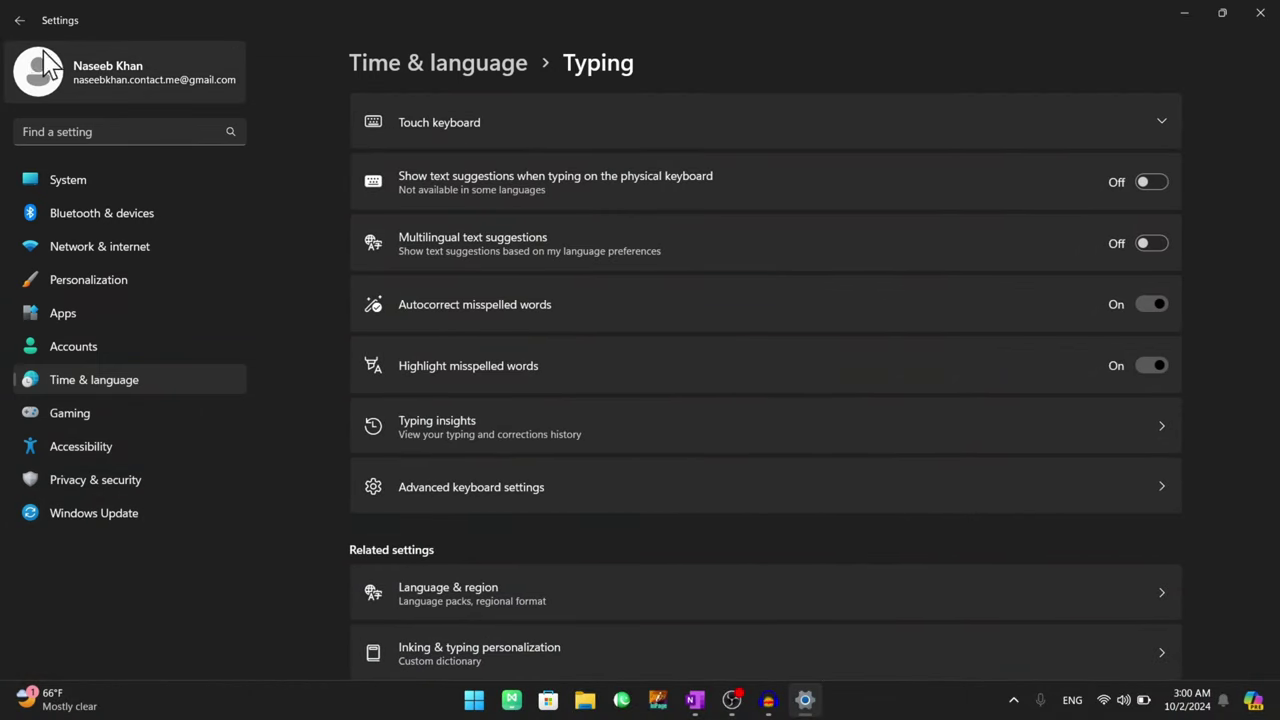
scroll(663, 439, down, 5)
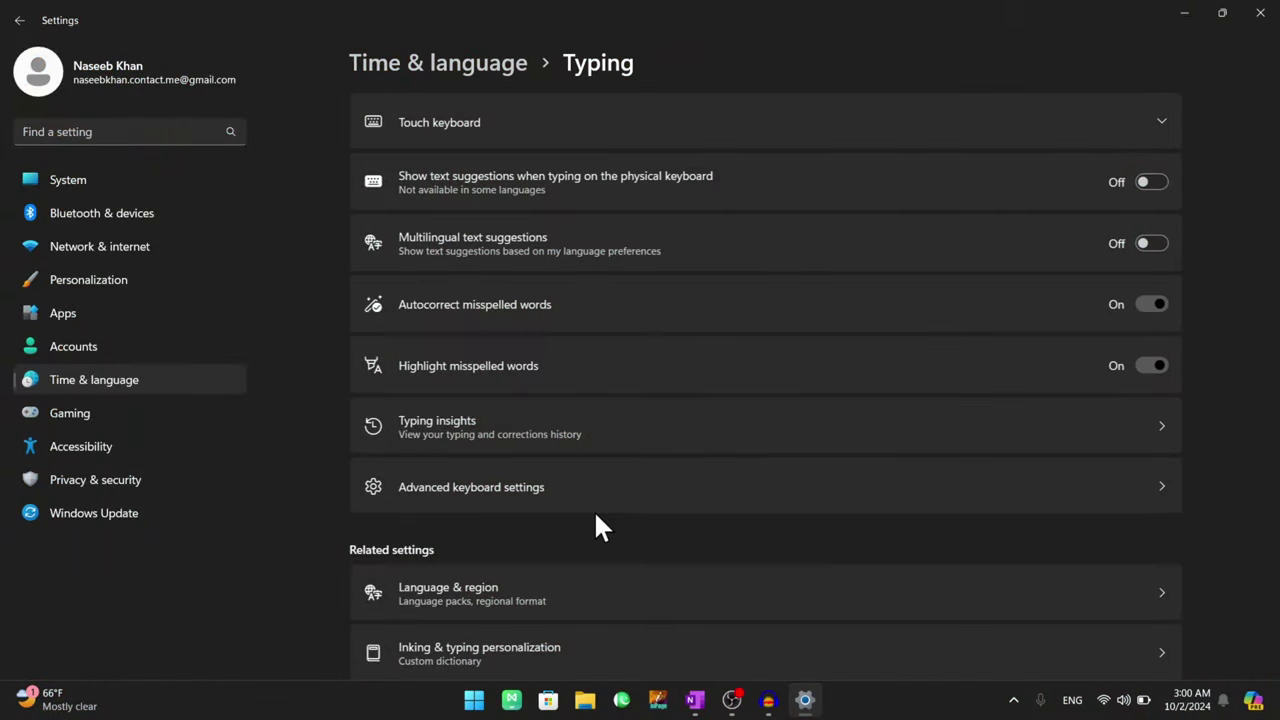
scroll(593, 509, down, 2)
scroll(596, 517, down, 2)
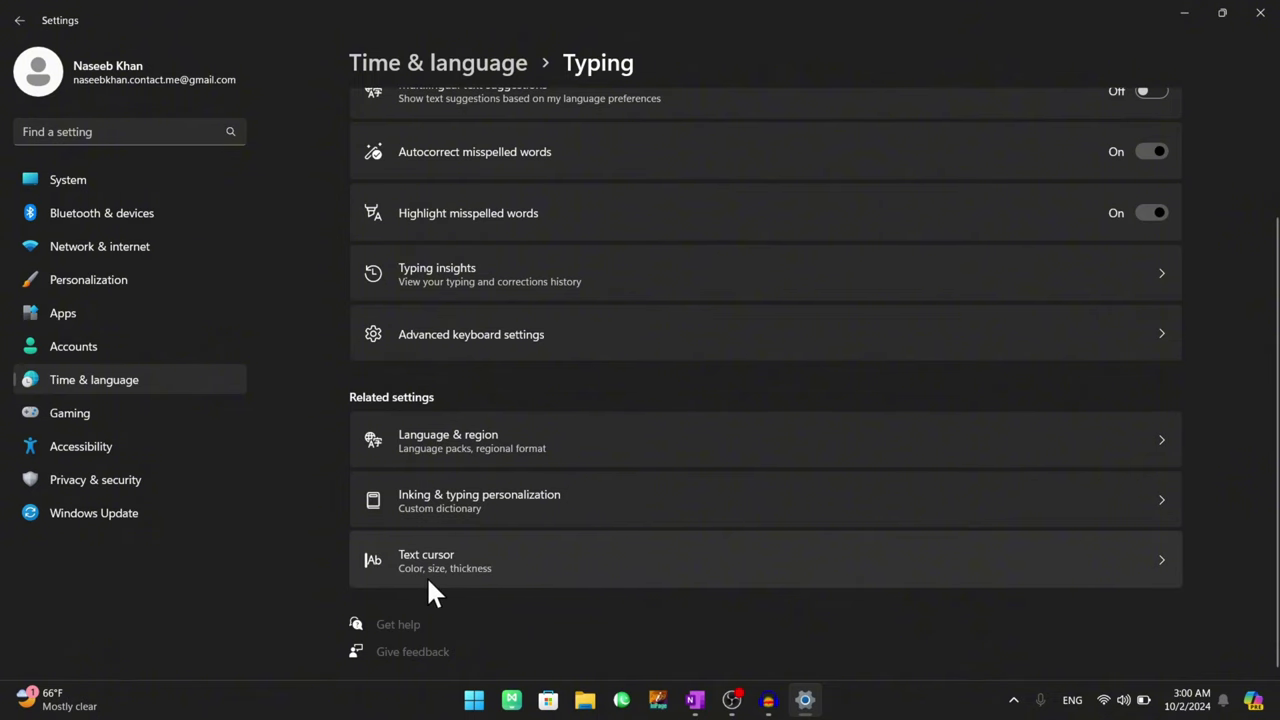
click(499, 576)
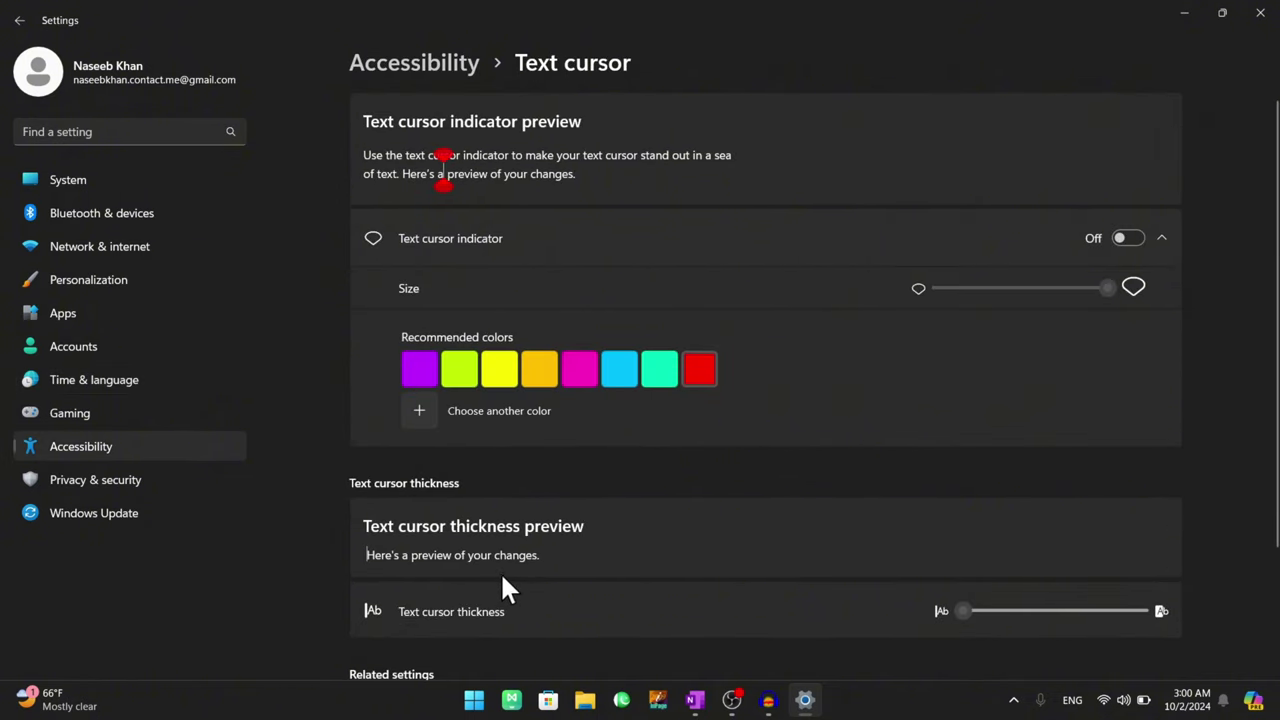
click(472, 702)
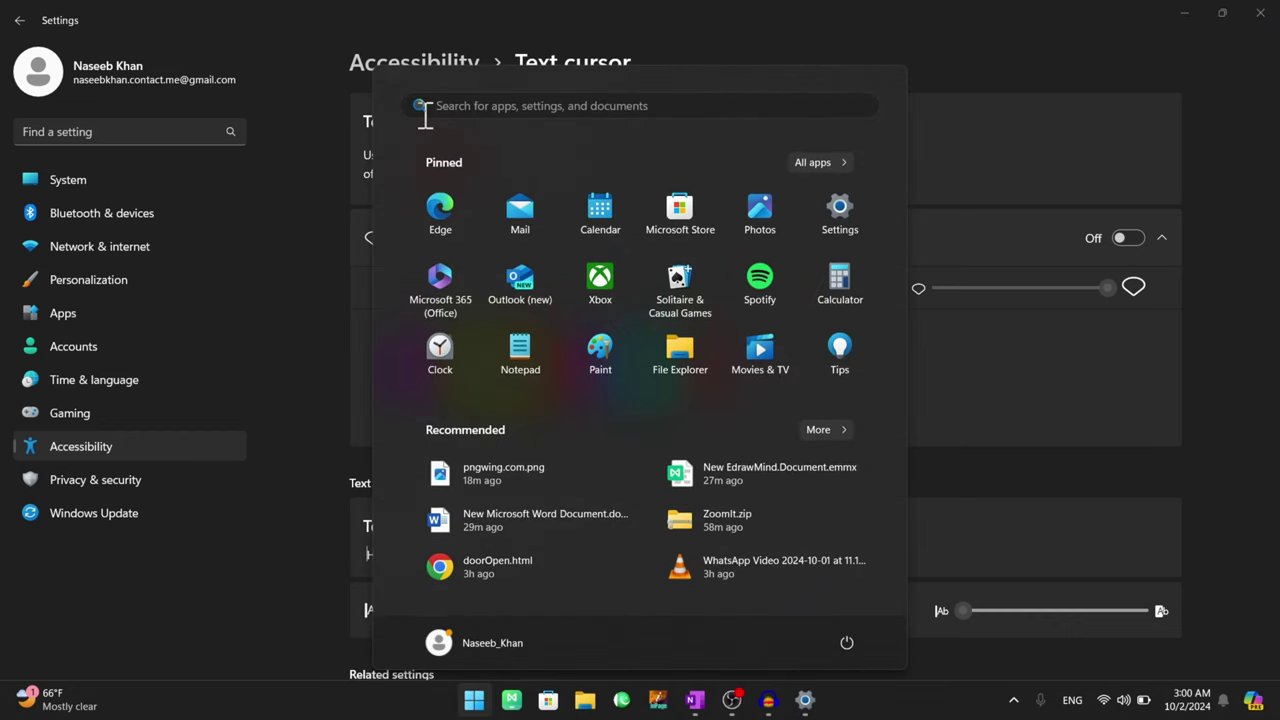
click(657, 8)
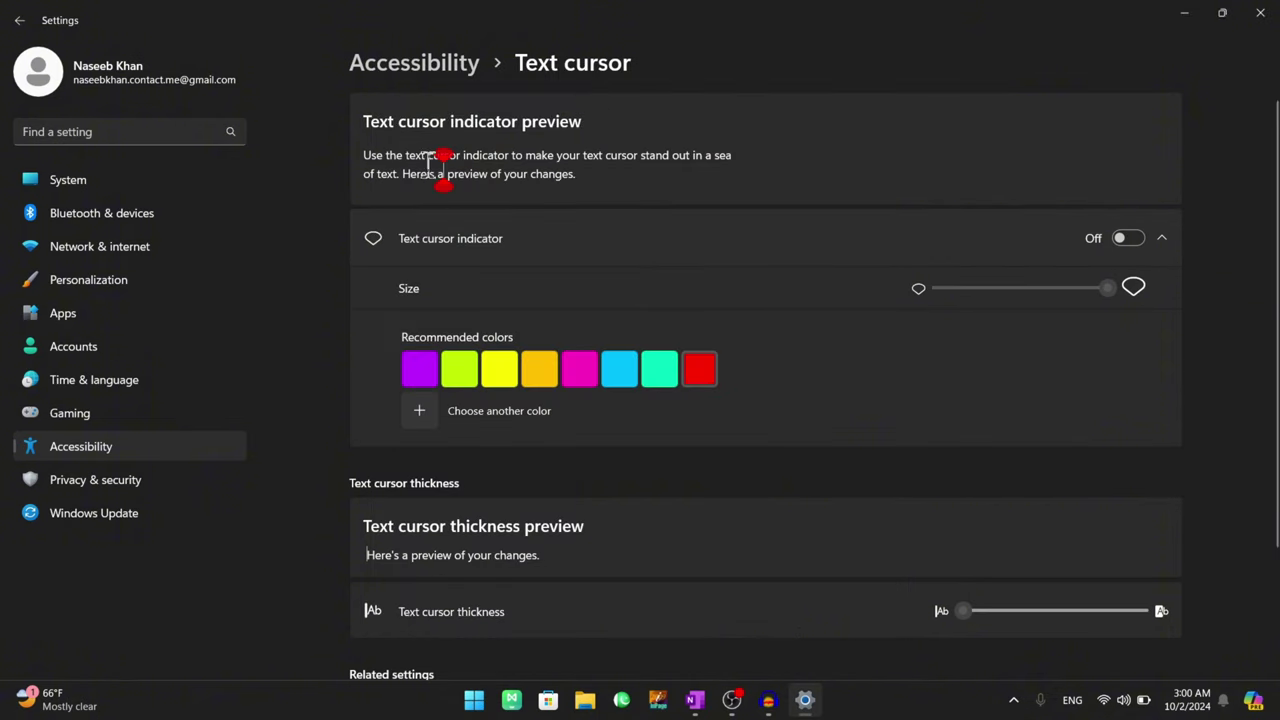
Step: Turn on the text cursor indicator with a custom black colour
click(1140, 238)
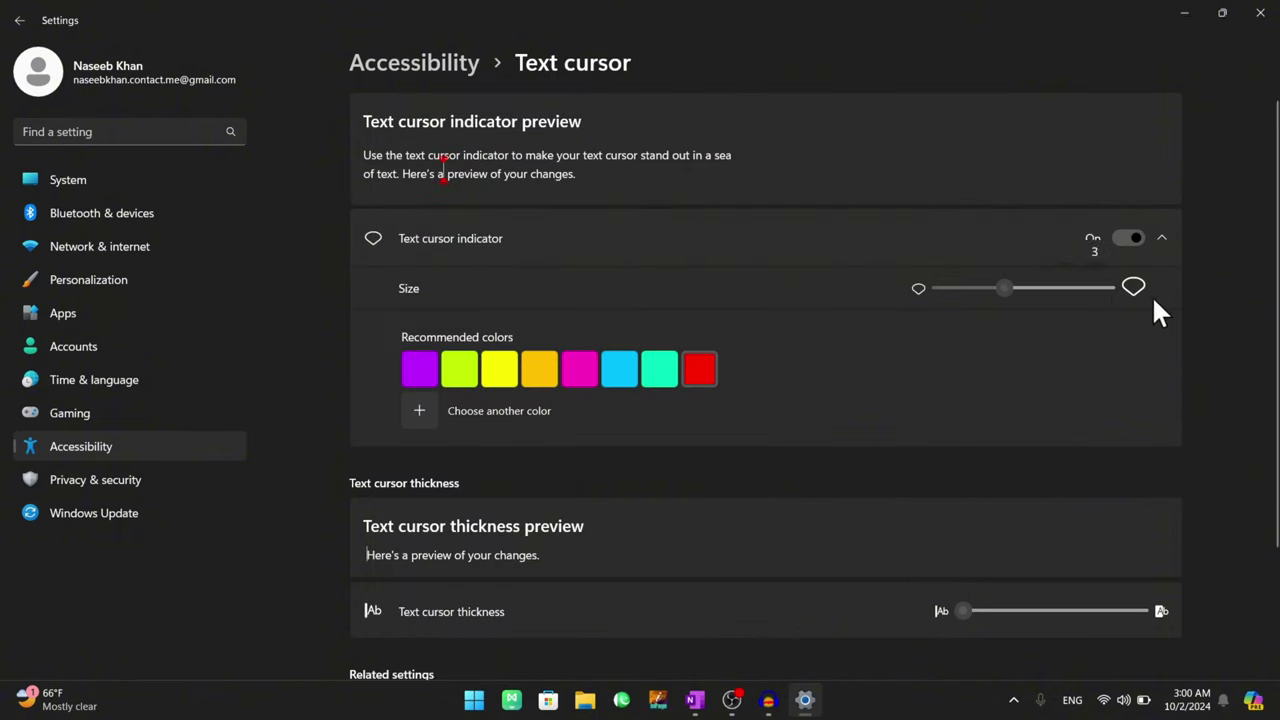
click(424, 412)
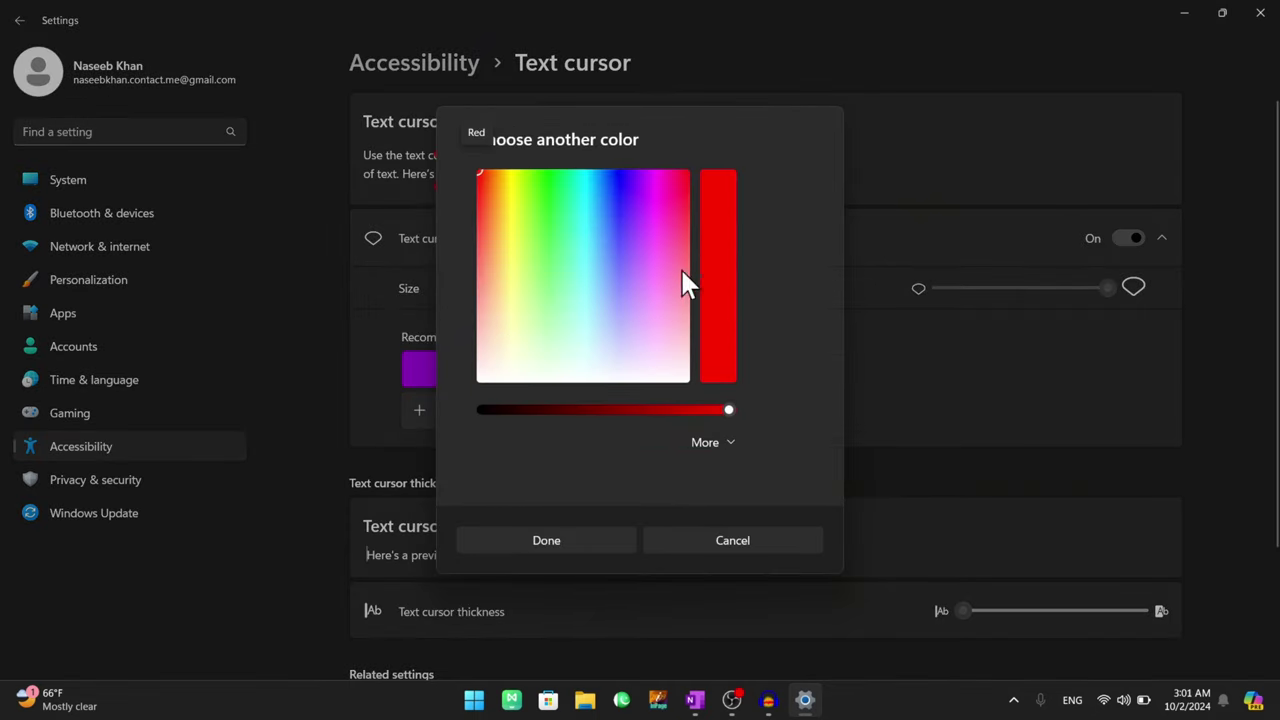
drag(580, 417, 465, 418)
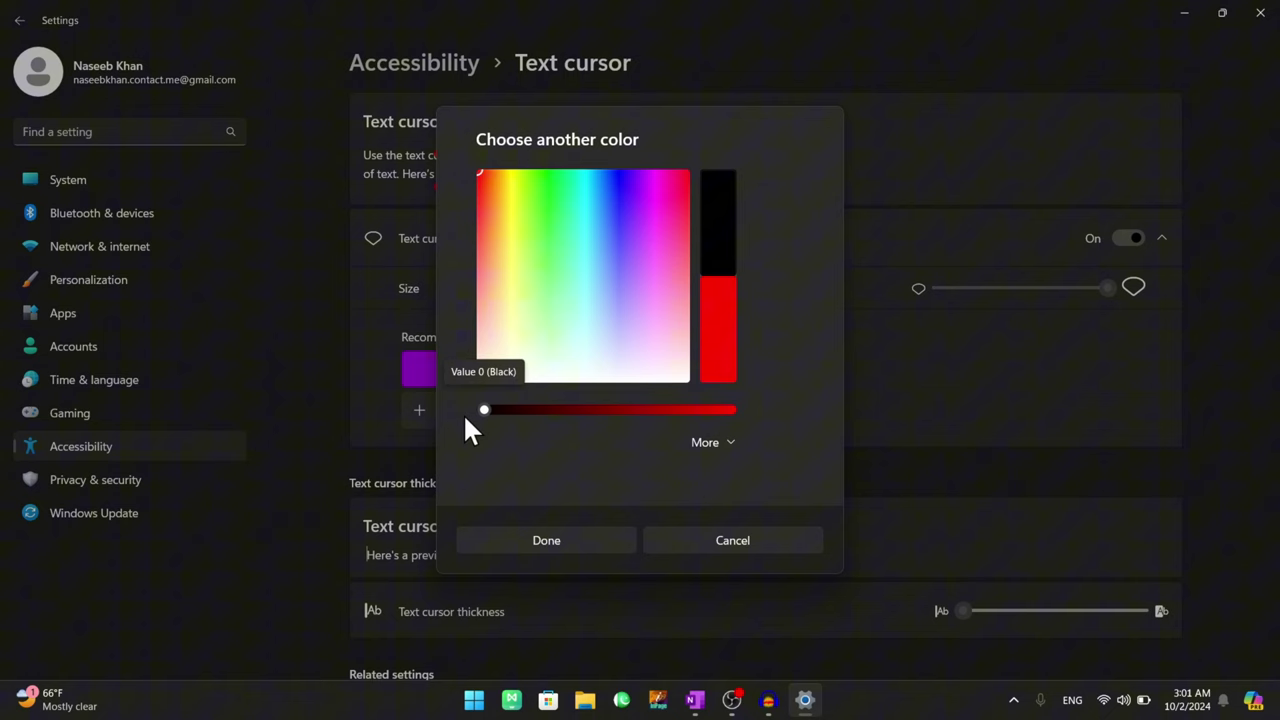
click(564, 535)
Step: Dismiss Start search and switch the text cursor indicator off
click(466, 708)
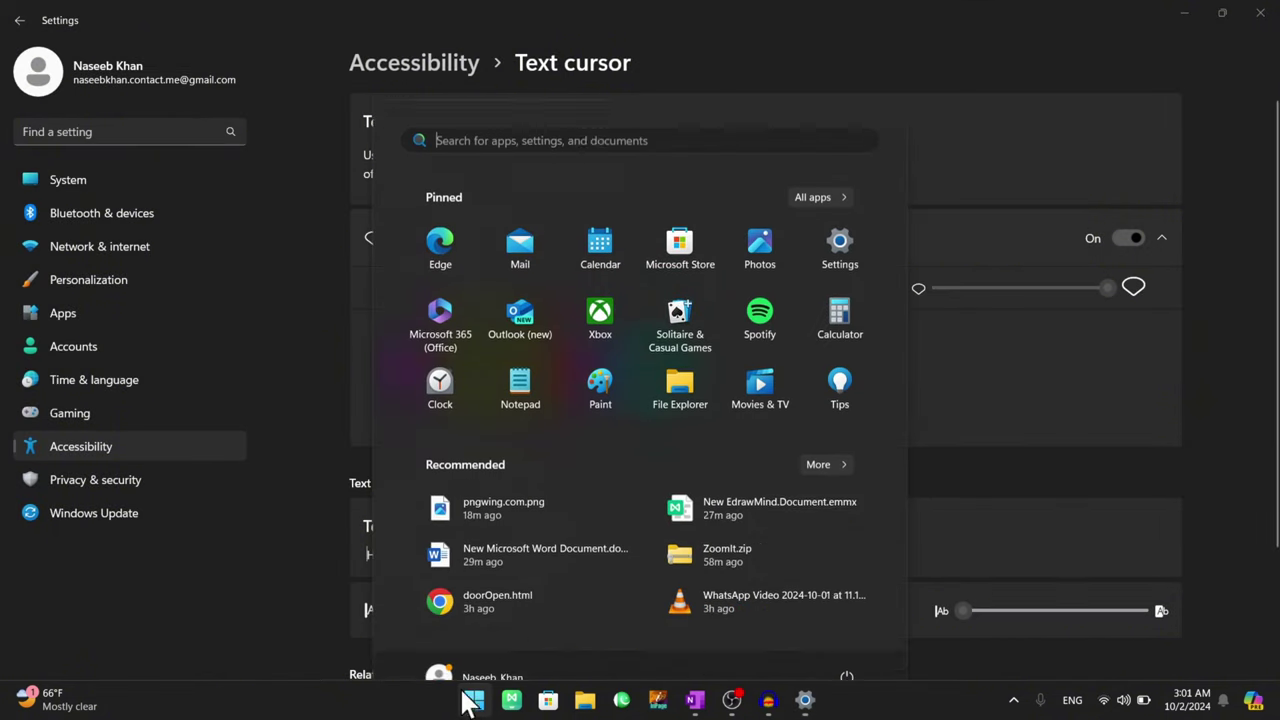
text(aasdfasf)
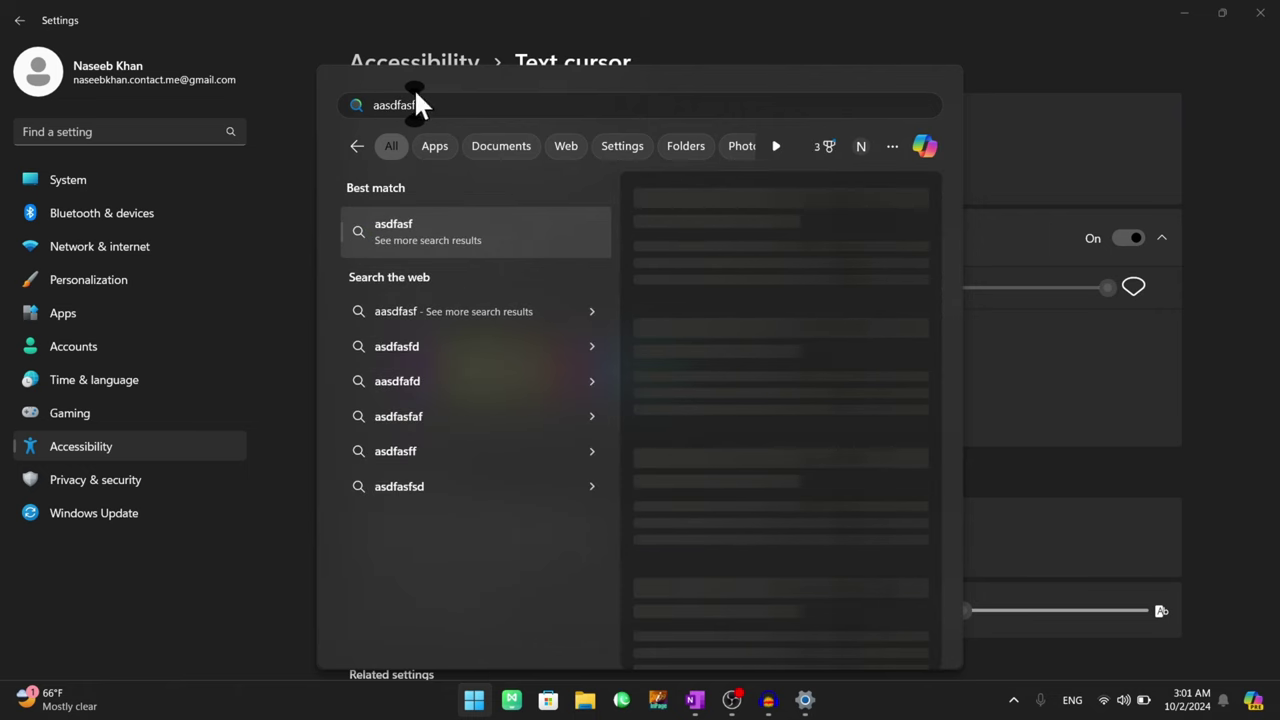
click(698, 14)
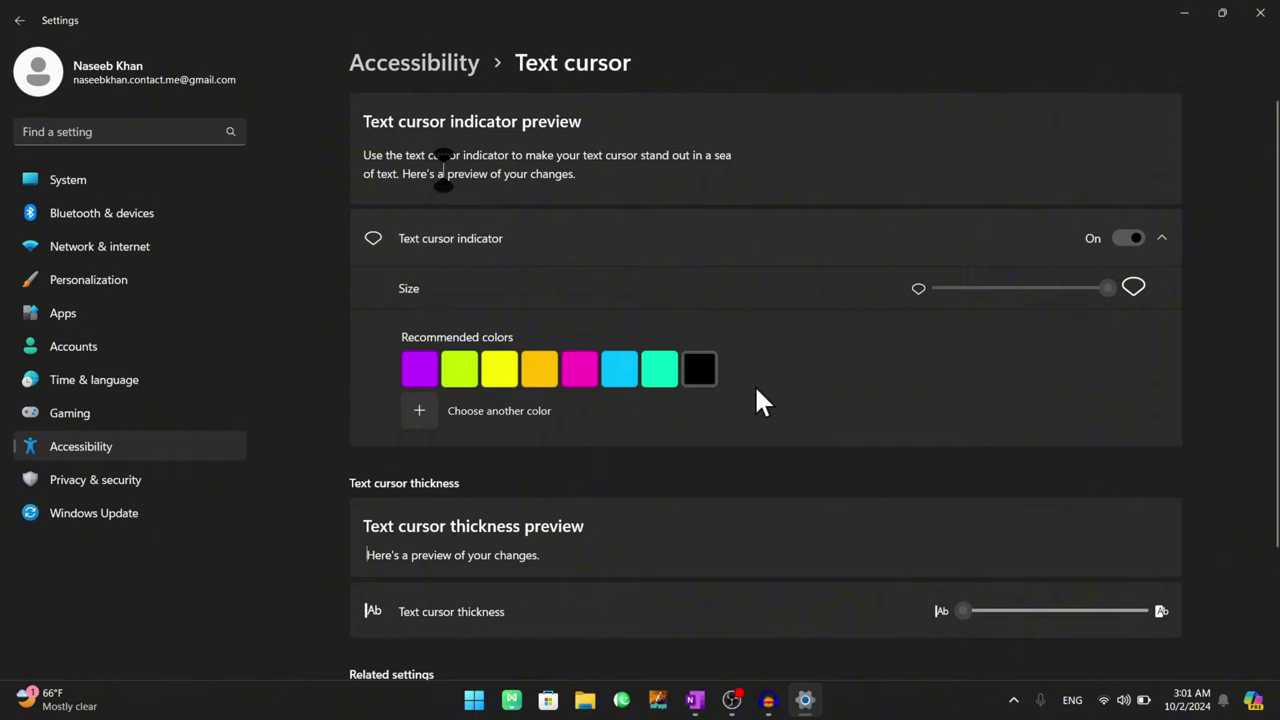
click(1130, 236)
scroll(744, 330, down, 3)
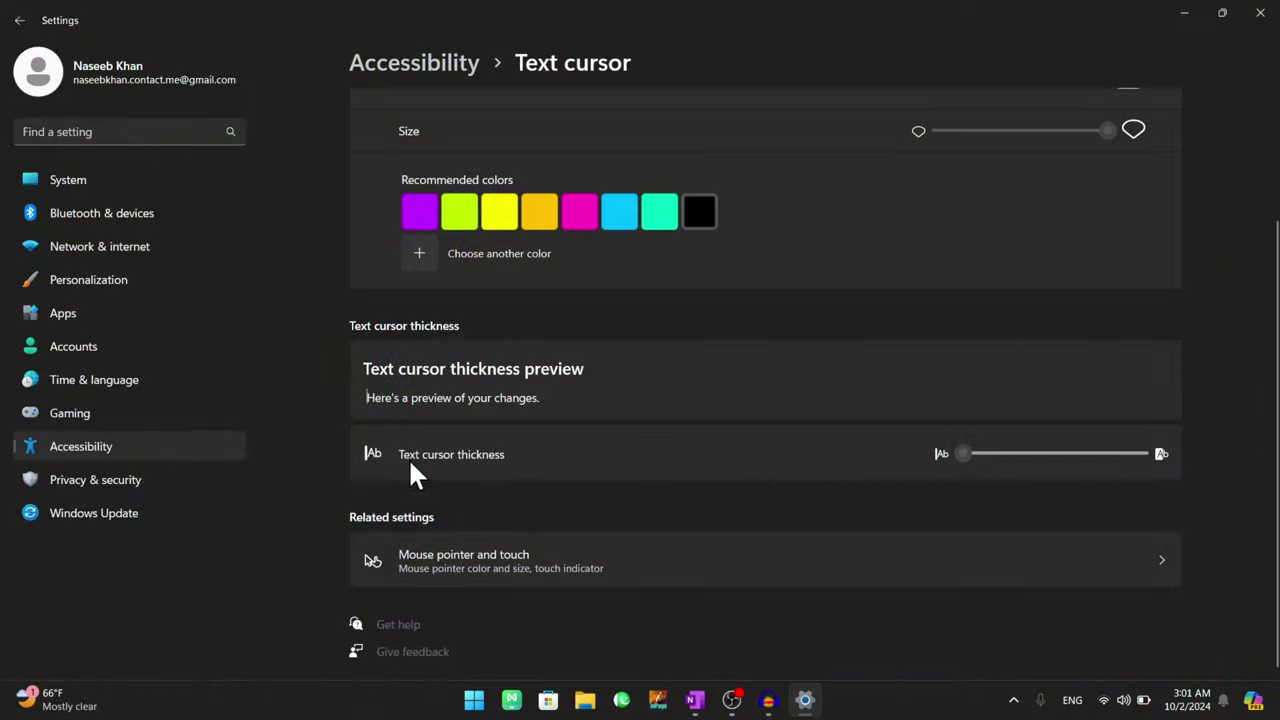
click(474, 704)
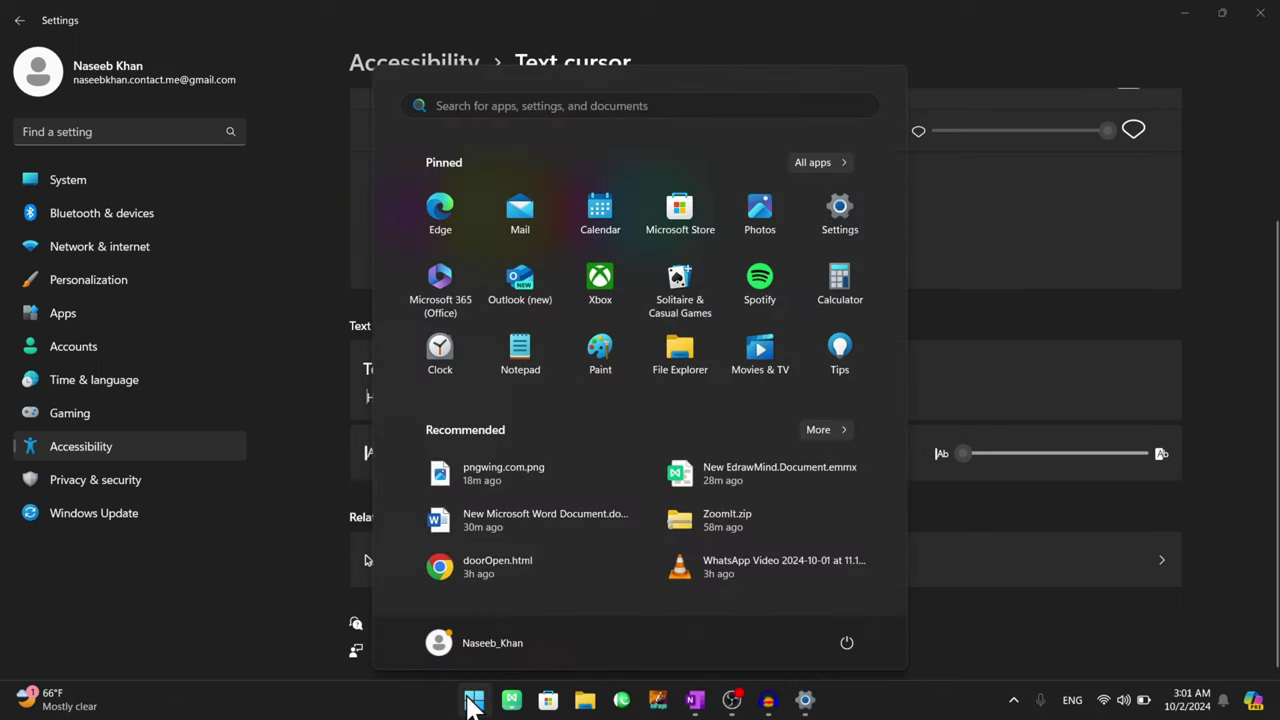
click(474, 702)
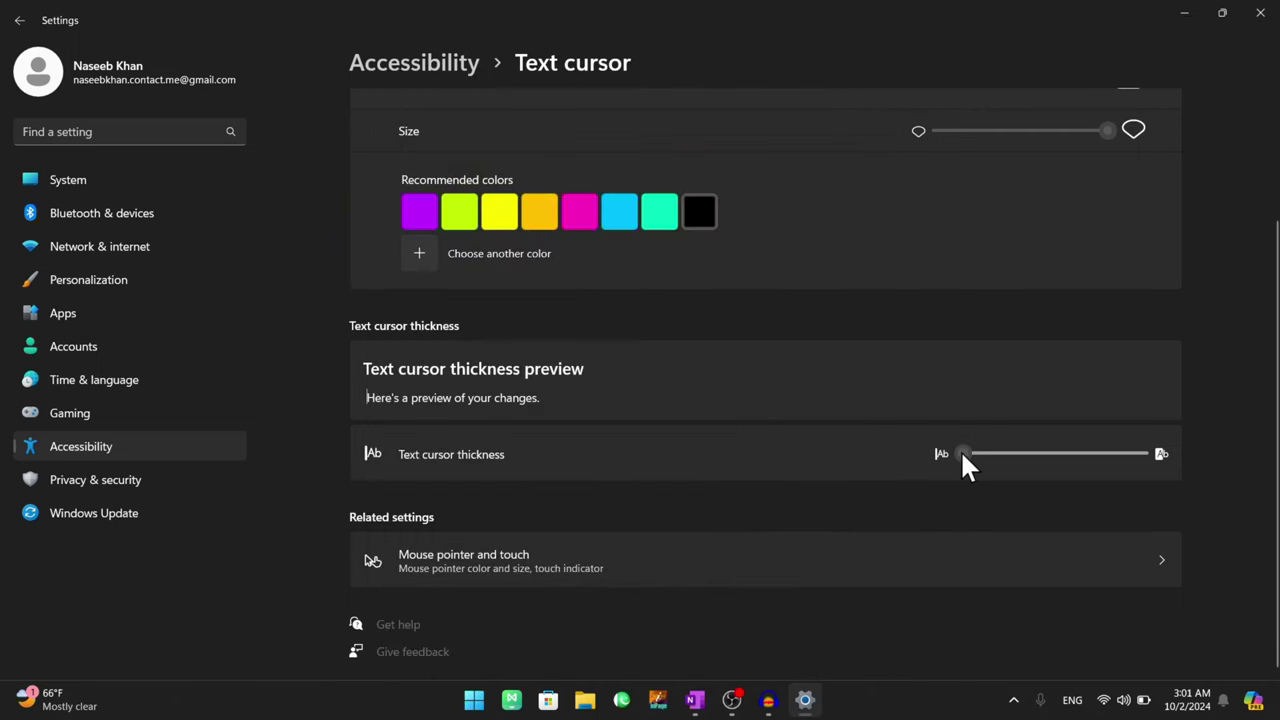
drag(962, 452, 1203, 456)
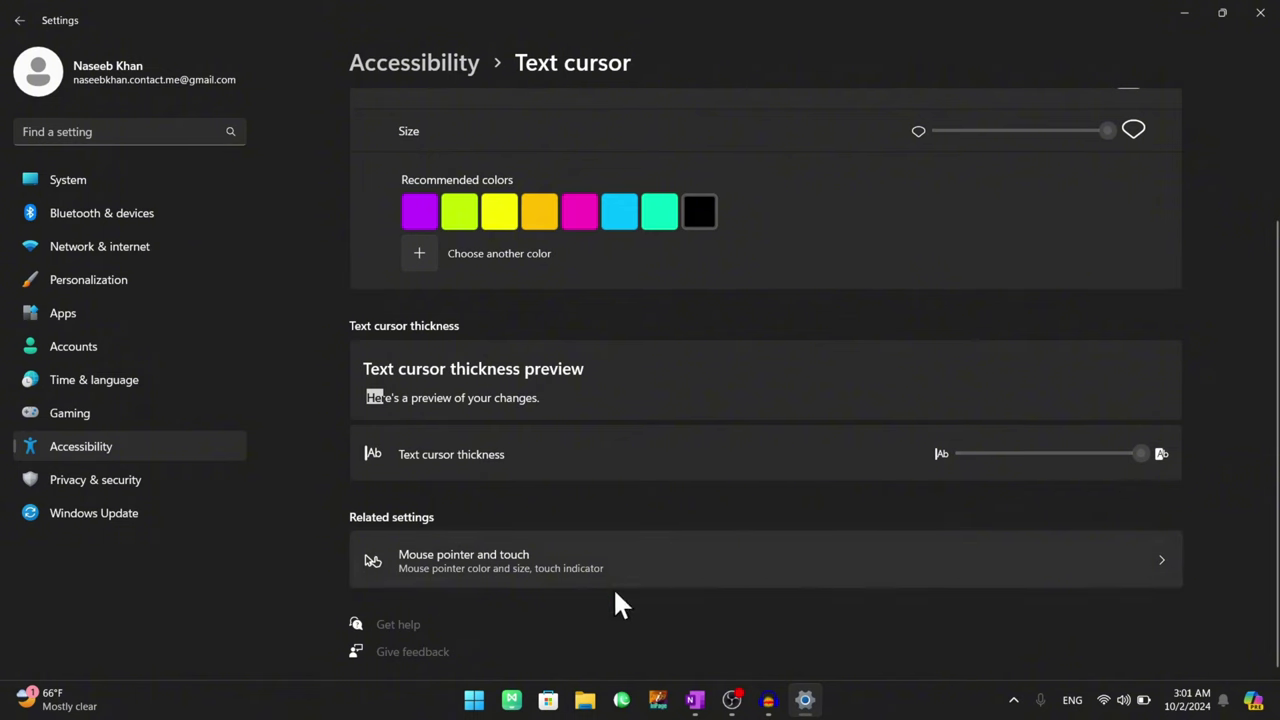
click(474, 702)
text(asdf)
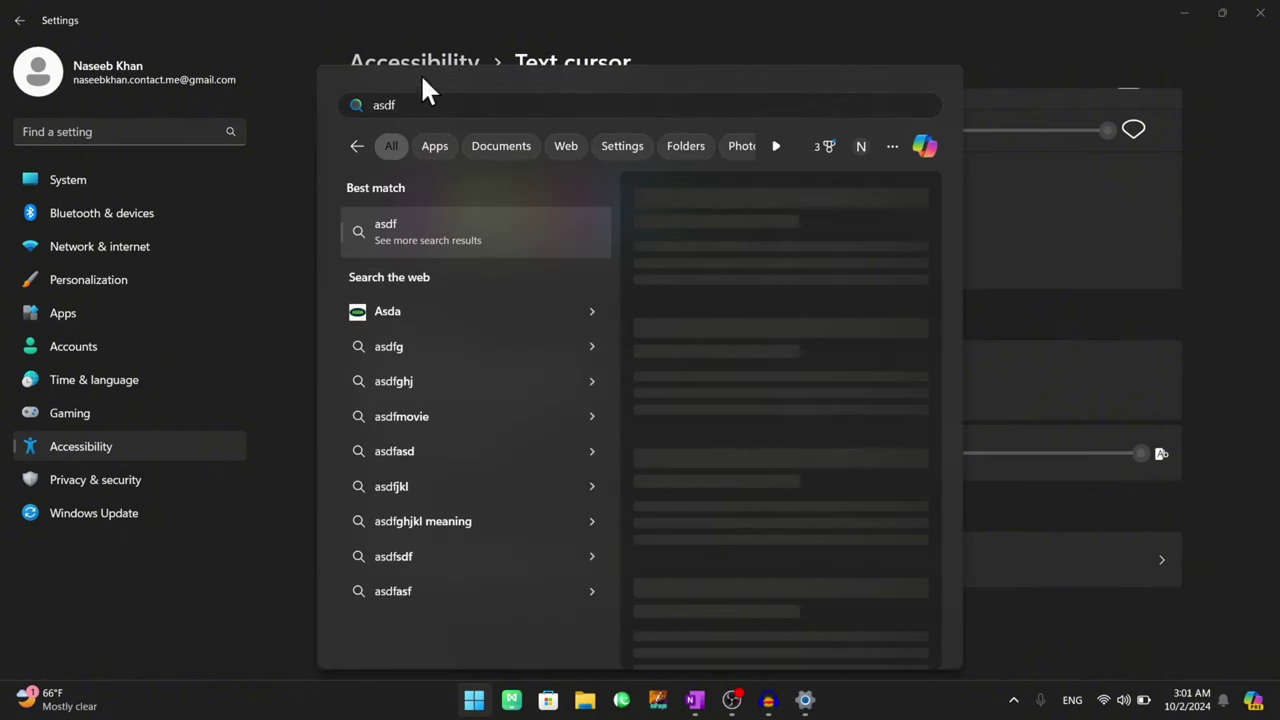
key(BackSpace)
key(BackSpace)
key(BackSpace)
key(BackSpace)
key(Escape)
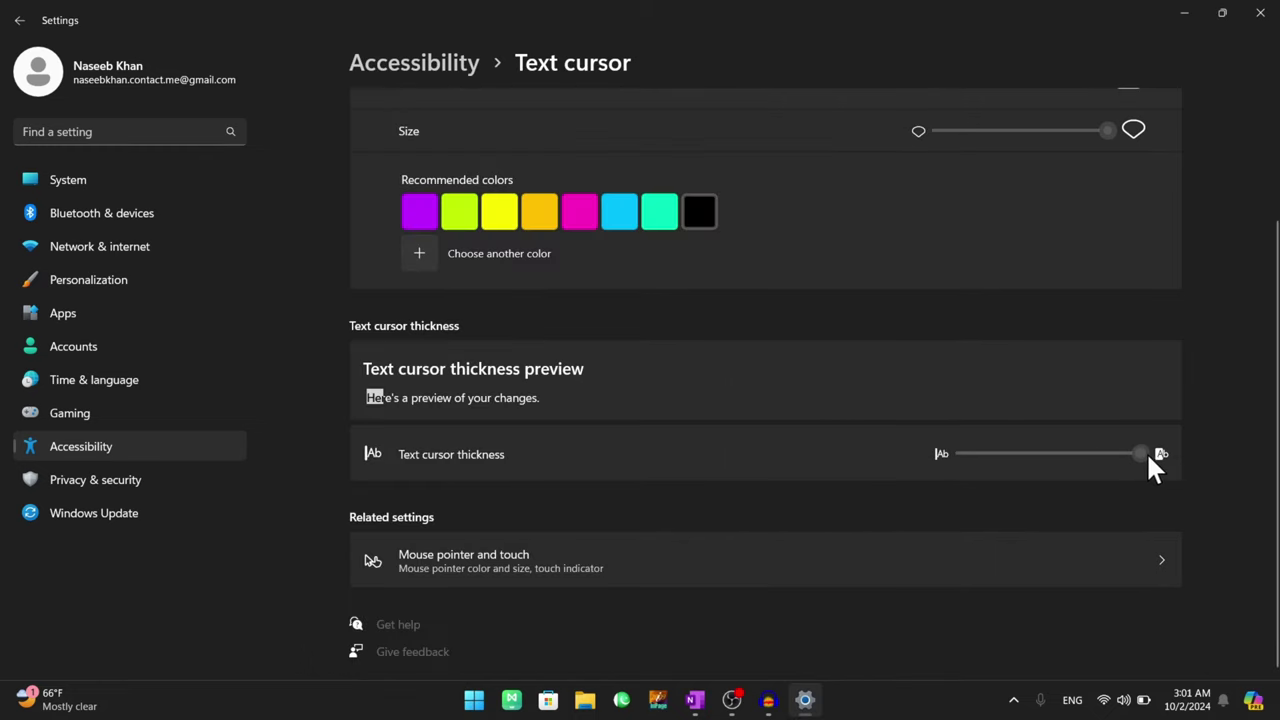
drag(1148, 451, 883, 474)
scroll(440, 620, up, 2)
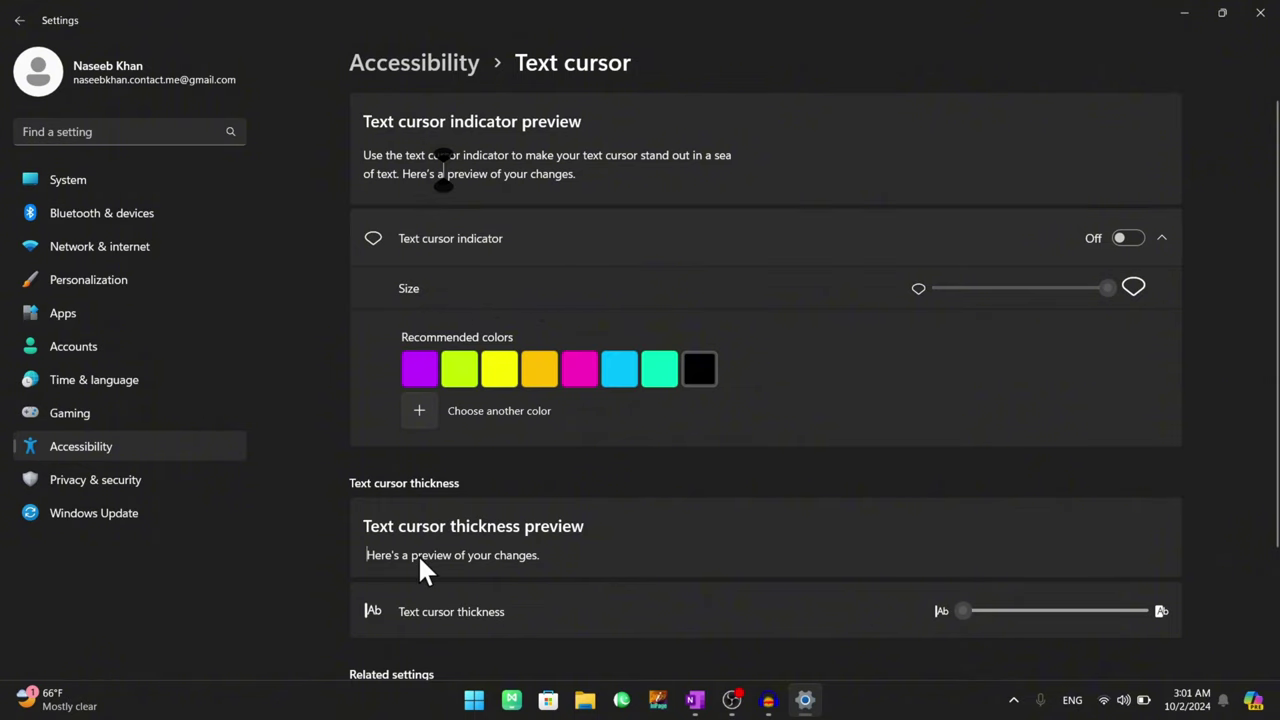
scroll(489, 624, down, 2)
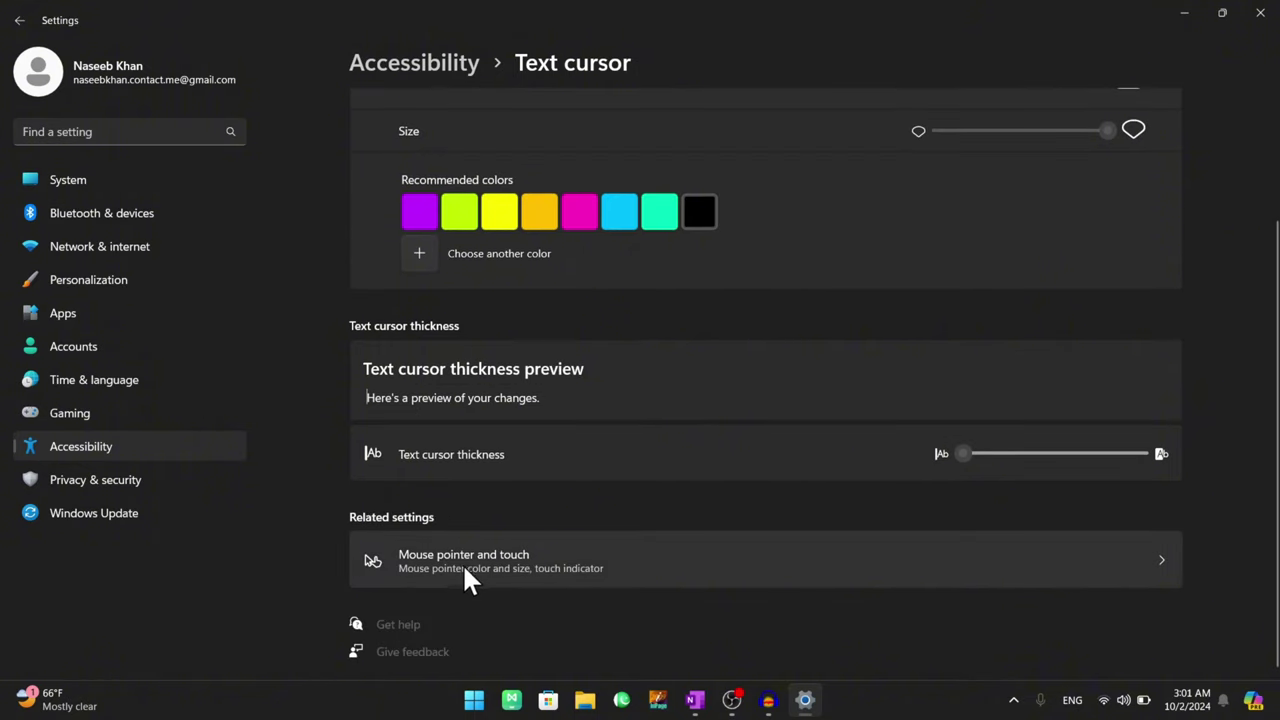
Step: Give the mouse pointer the custom-colour style in black, after trying cyan
click(500, 566)
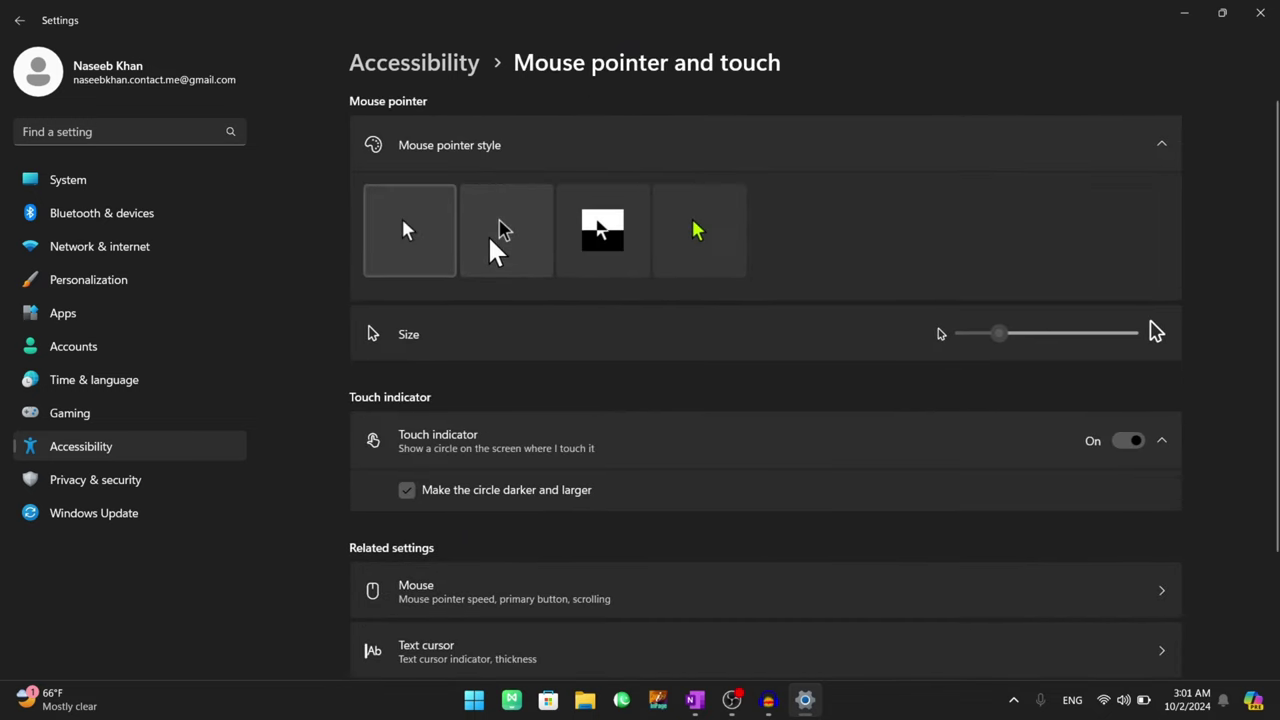
click(694, 240)
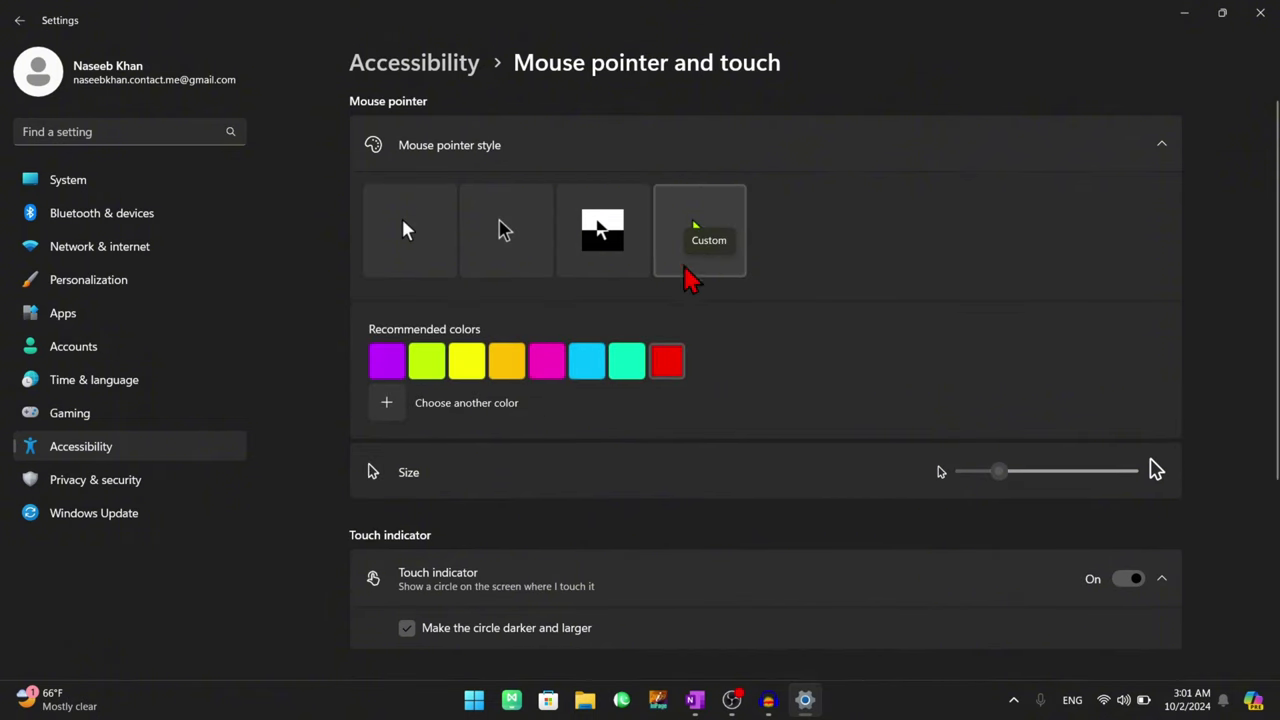
click(595, 366)
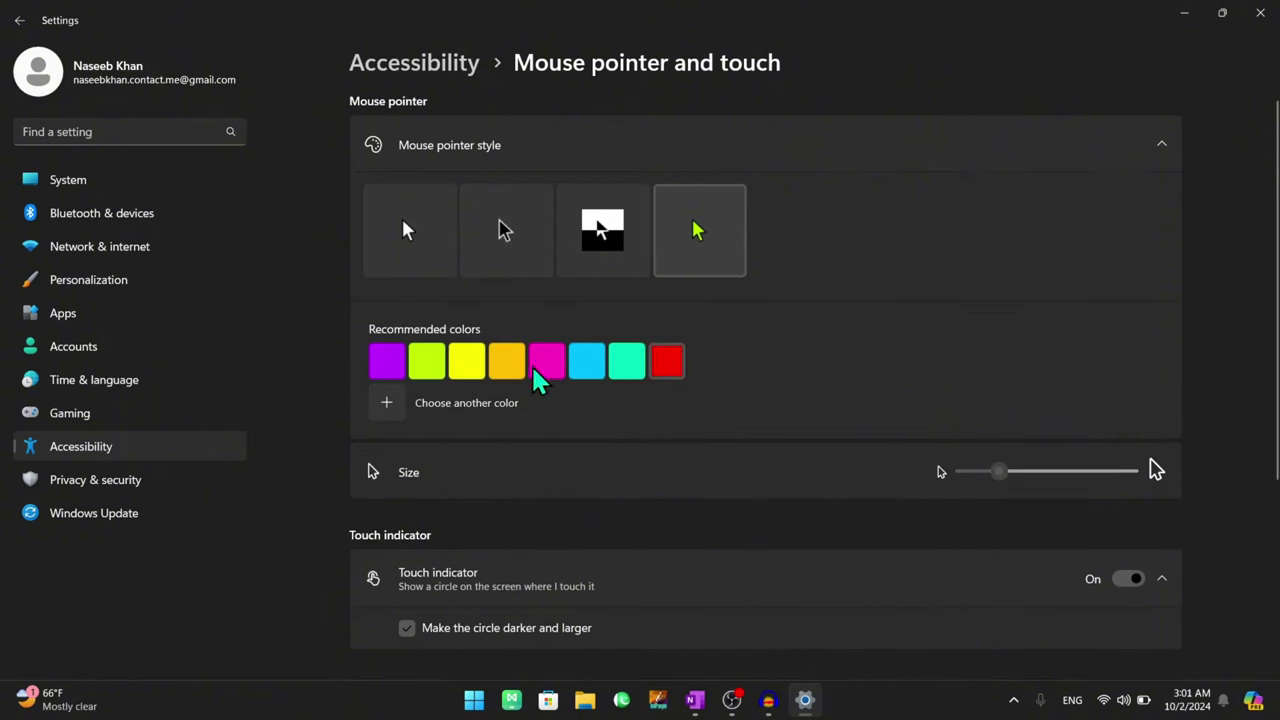
click(420, 366)
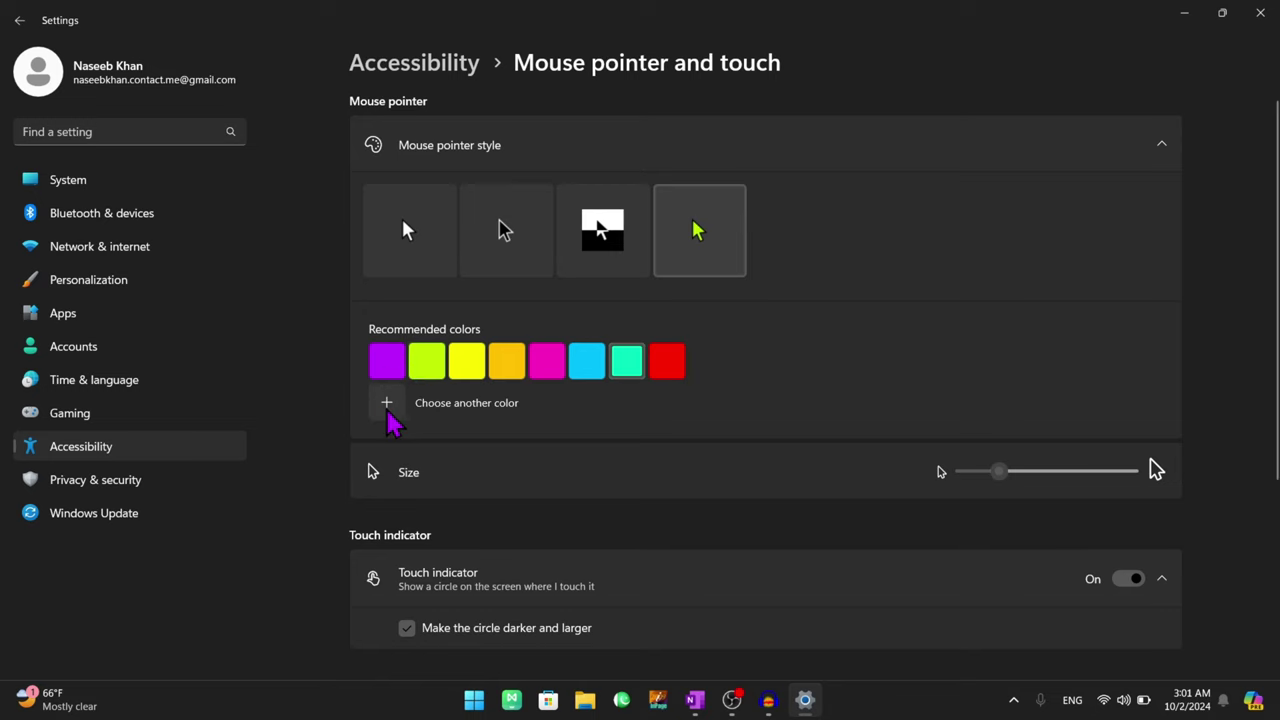
click(386, 406)
drag(526, 412, 437, 411)
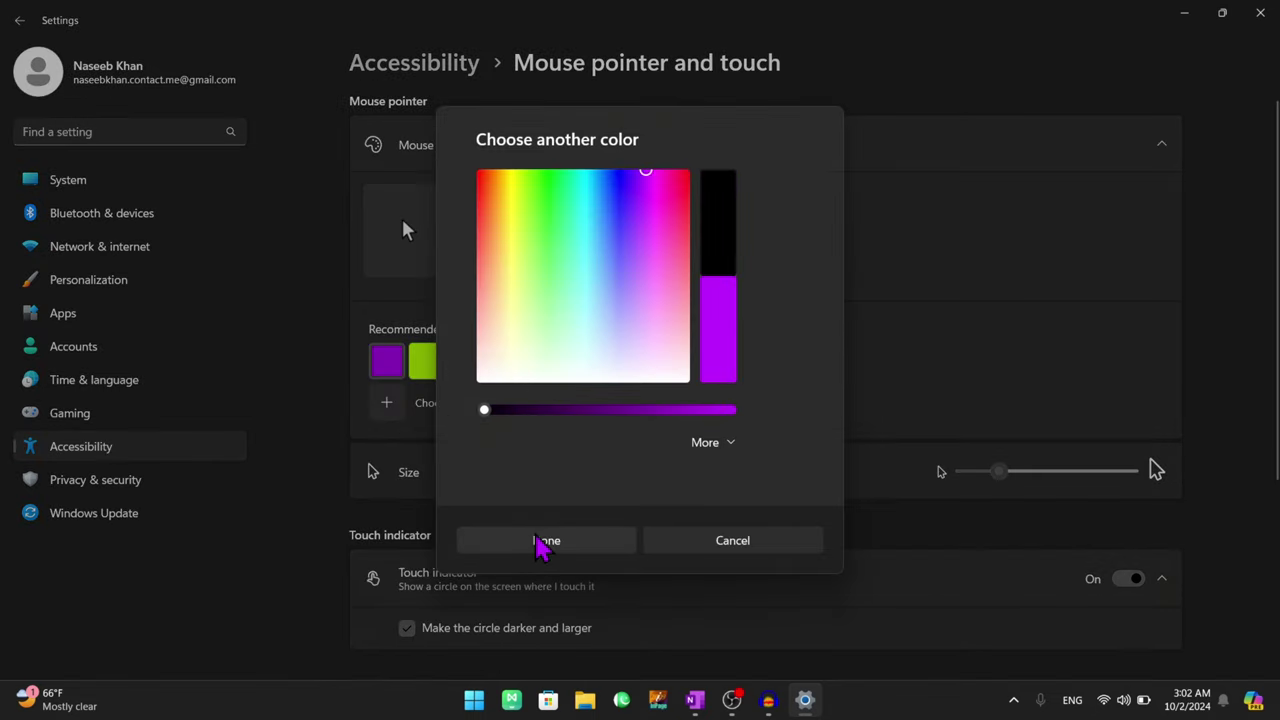
click(540, 541)
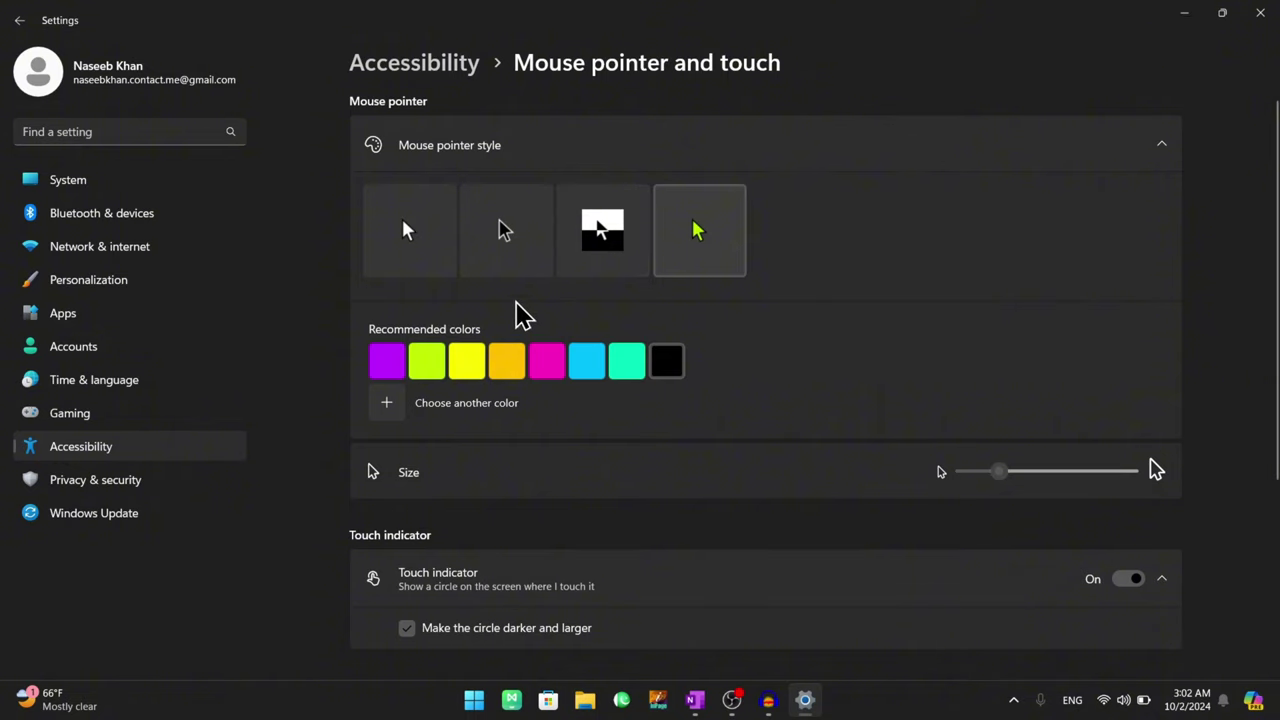
Step: Try the maximum pointer size, then set the pointer size back to 4
scroll(593, 408, down, 1)
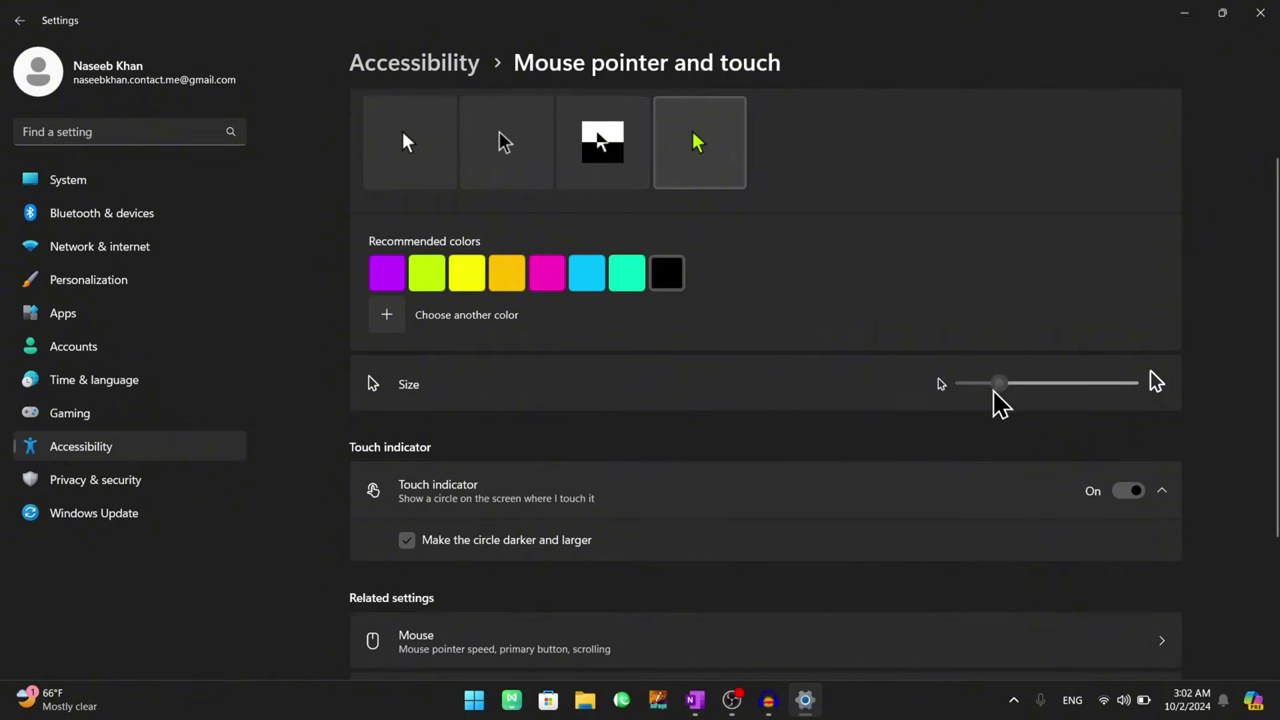
drag(991, 392, 1151, 366)
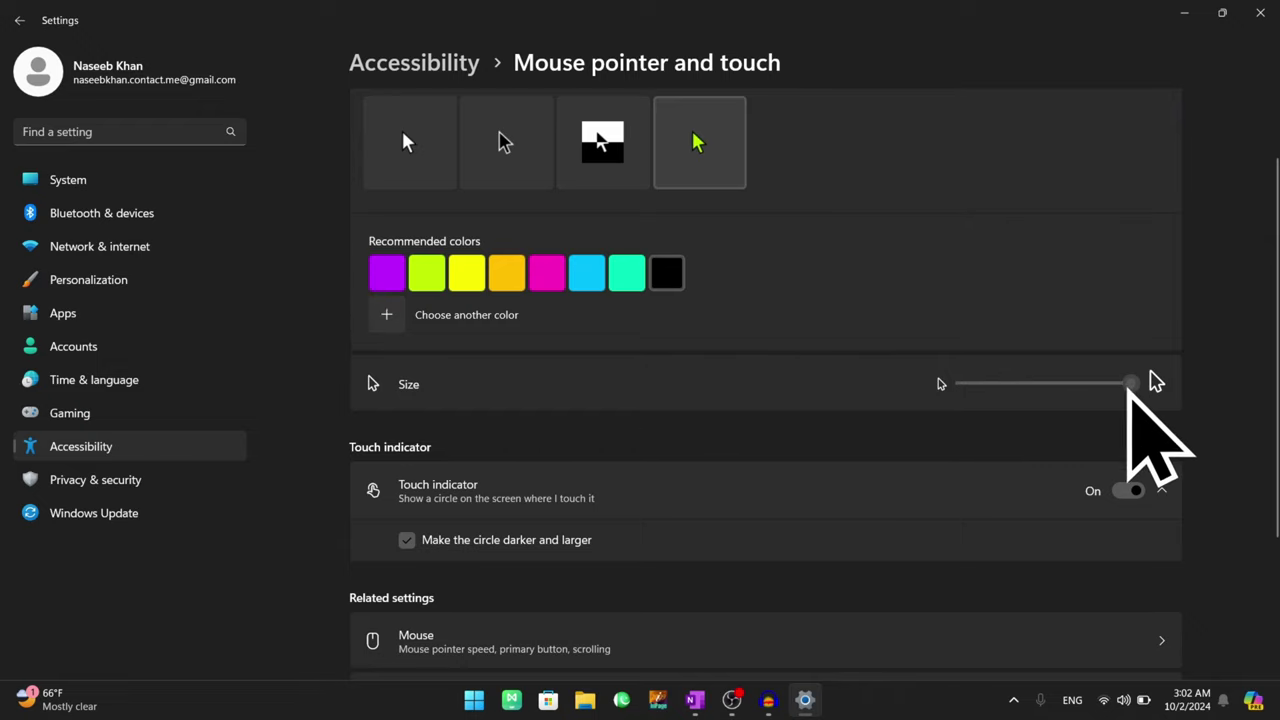
drag(1131, 386, 998, 390)
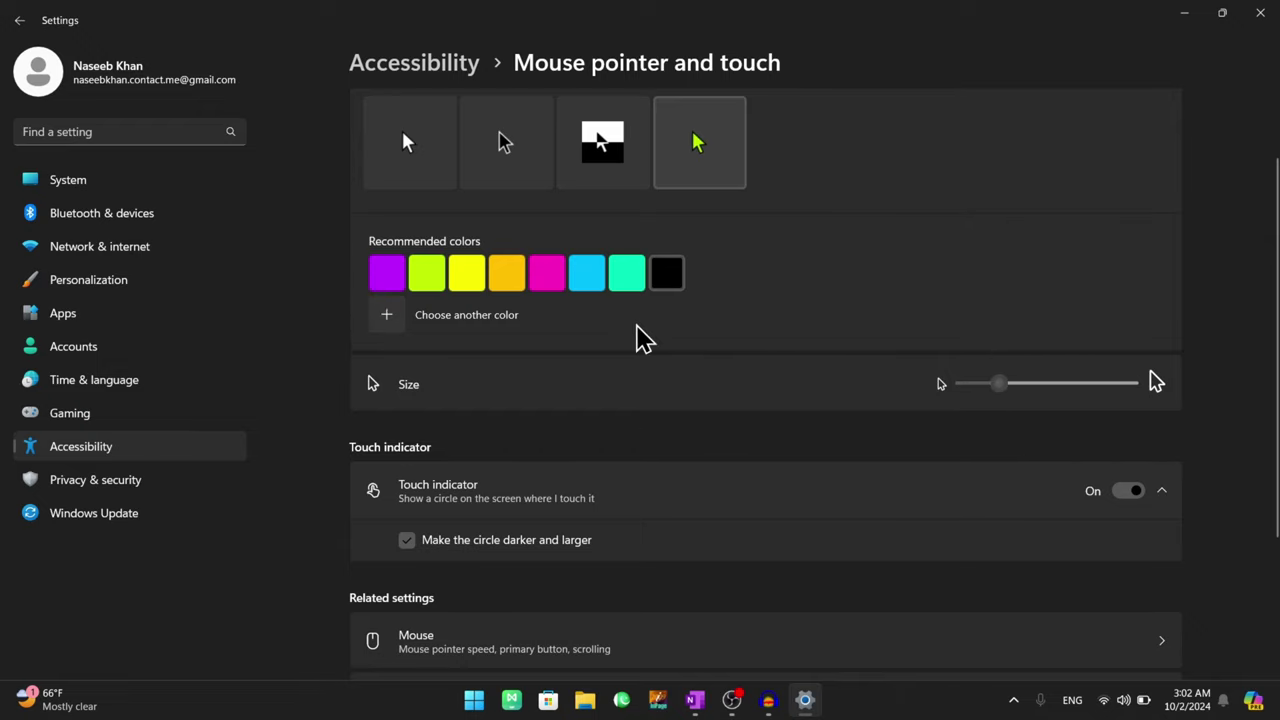
scroll(600, 363, down, 2)
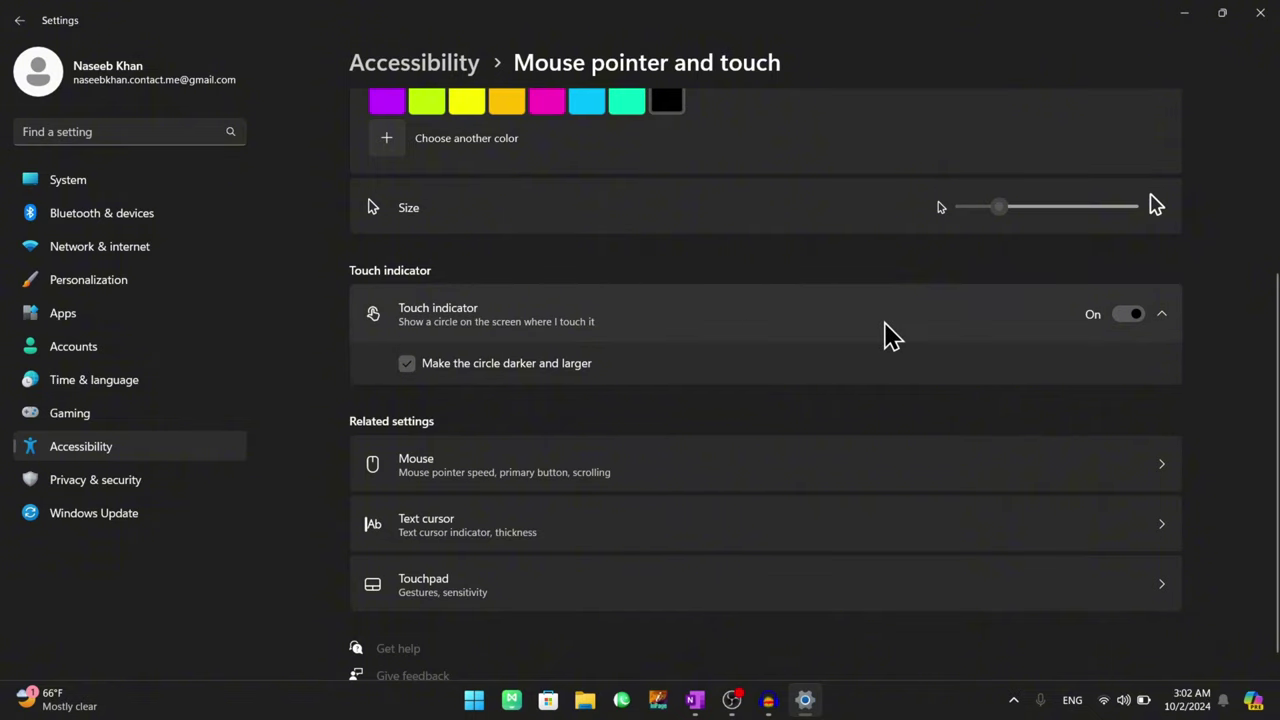
scroll(450, 390, down, 1)
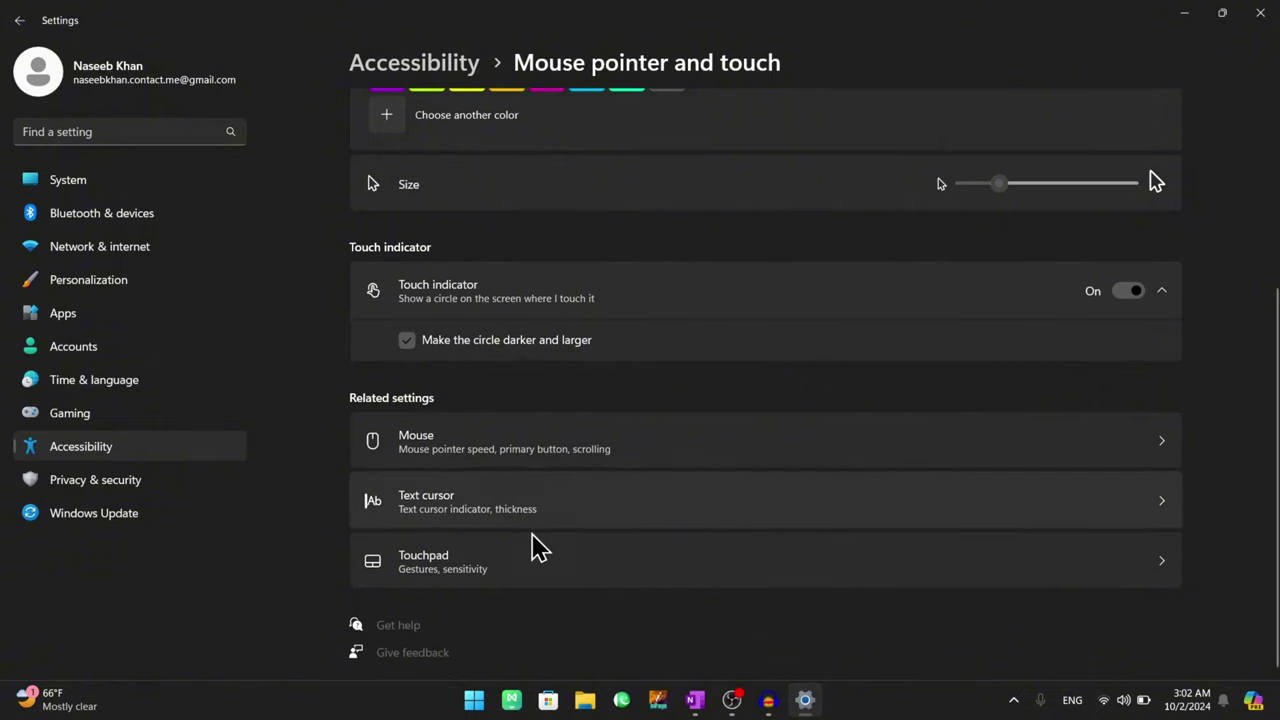
click(485, 512)
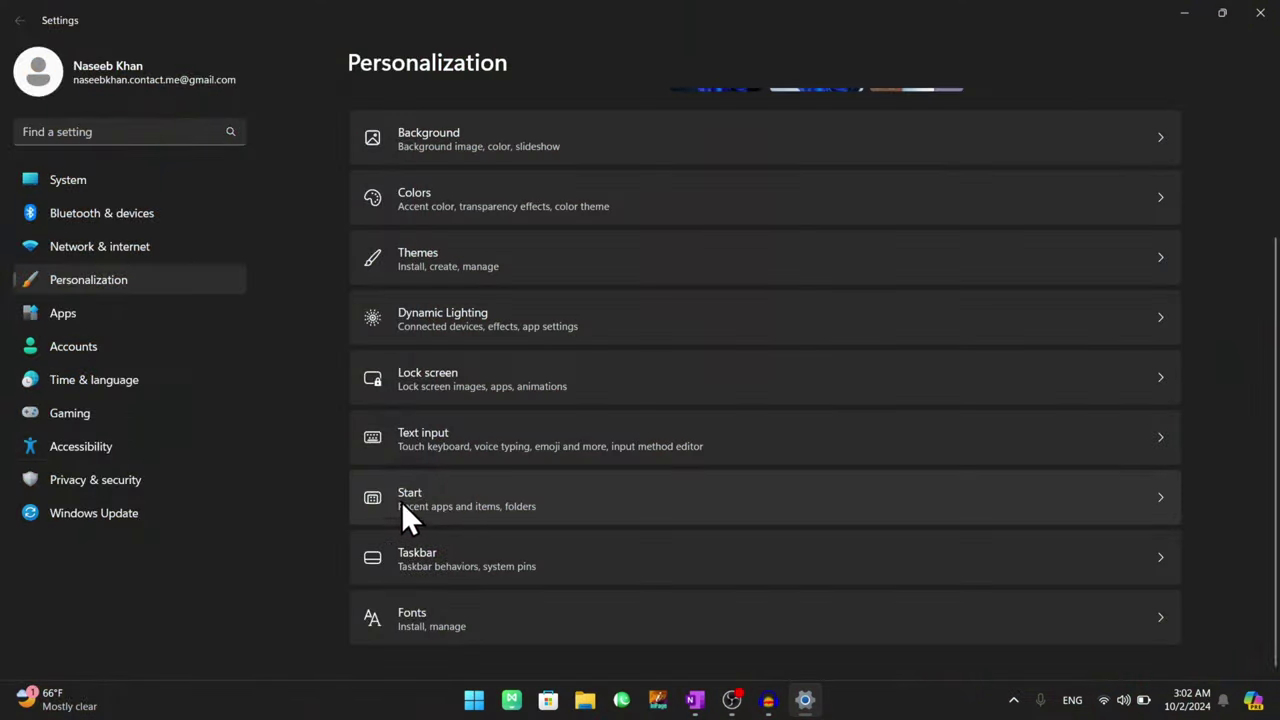
Step: In the Start settings, preview the More recommendations layout in the Start menu
click(474, 700)
click(474, 700)
click(441, 497)
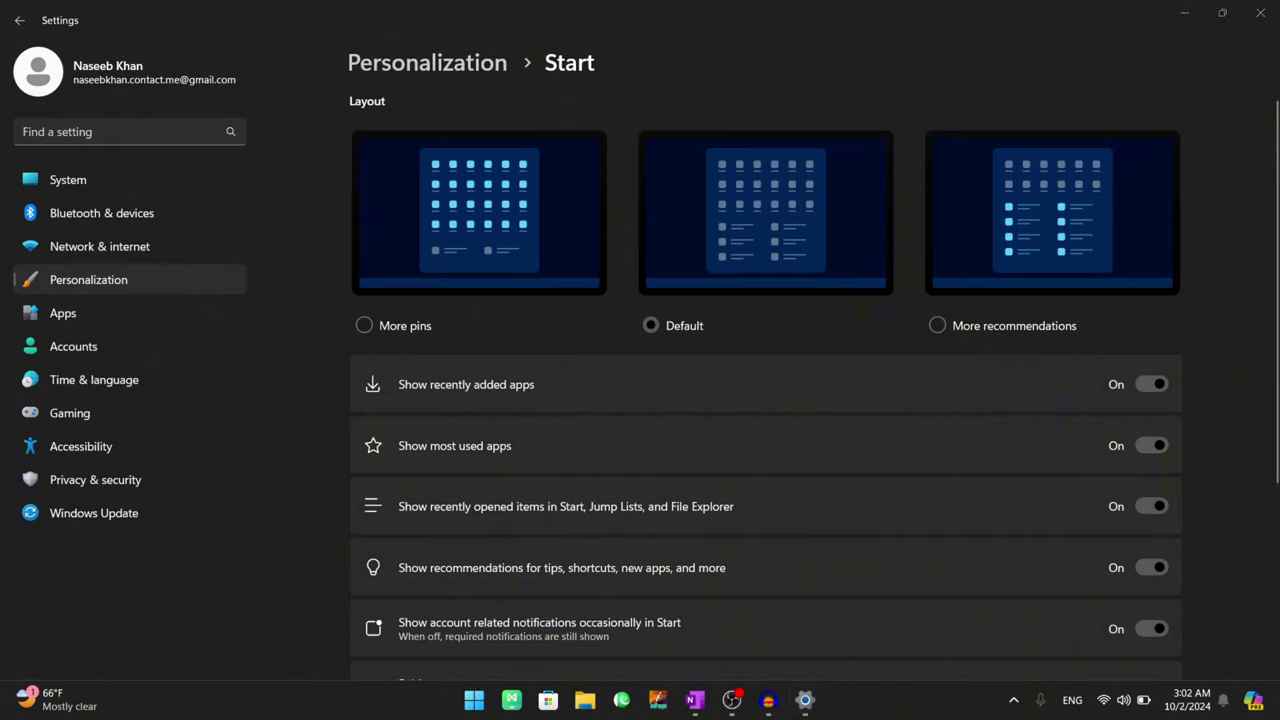
click(474, 700)
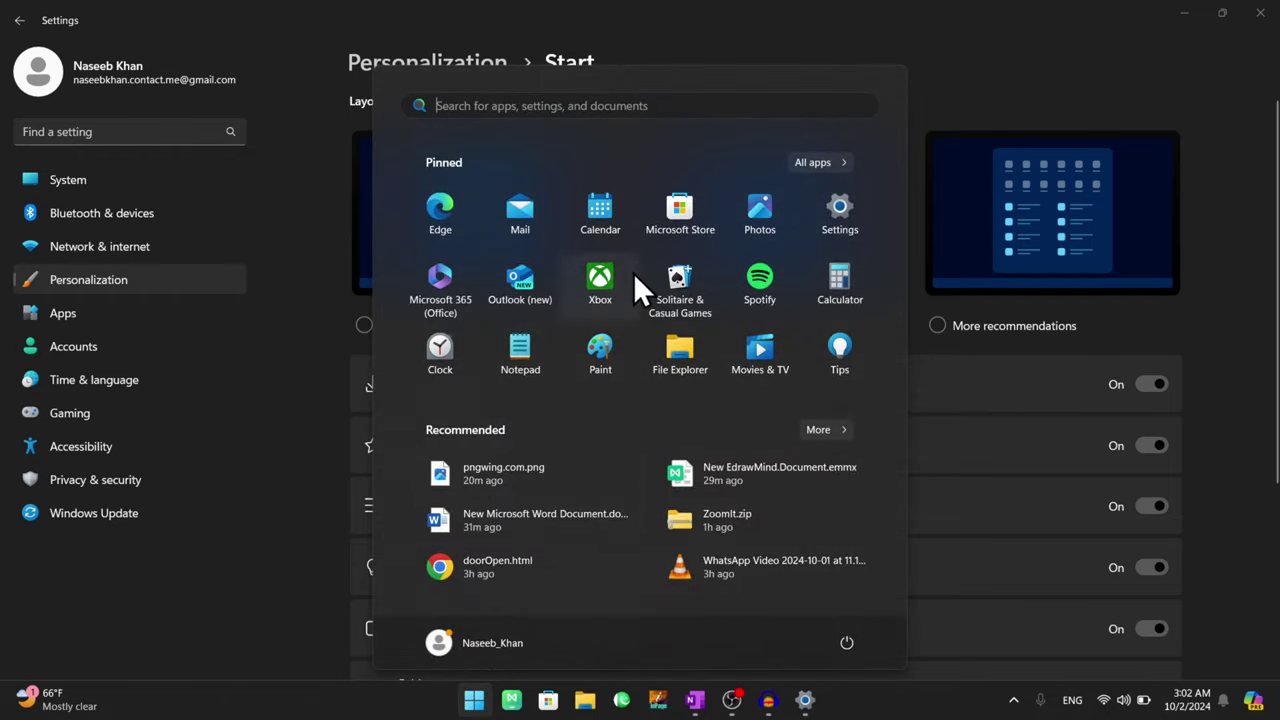
click(956, 326)
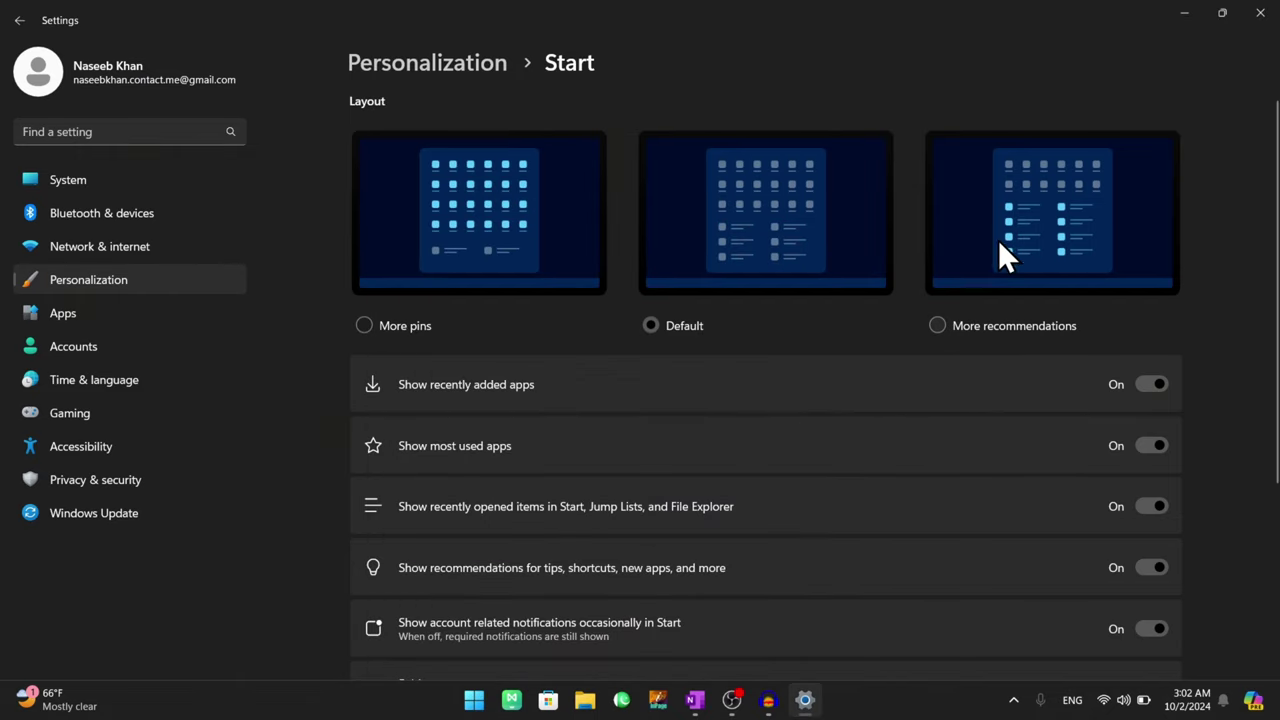
click(958, 325)
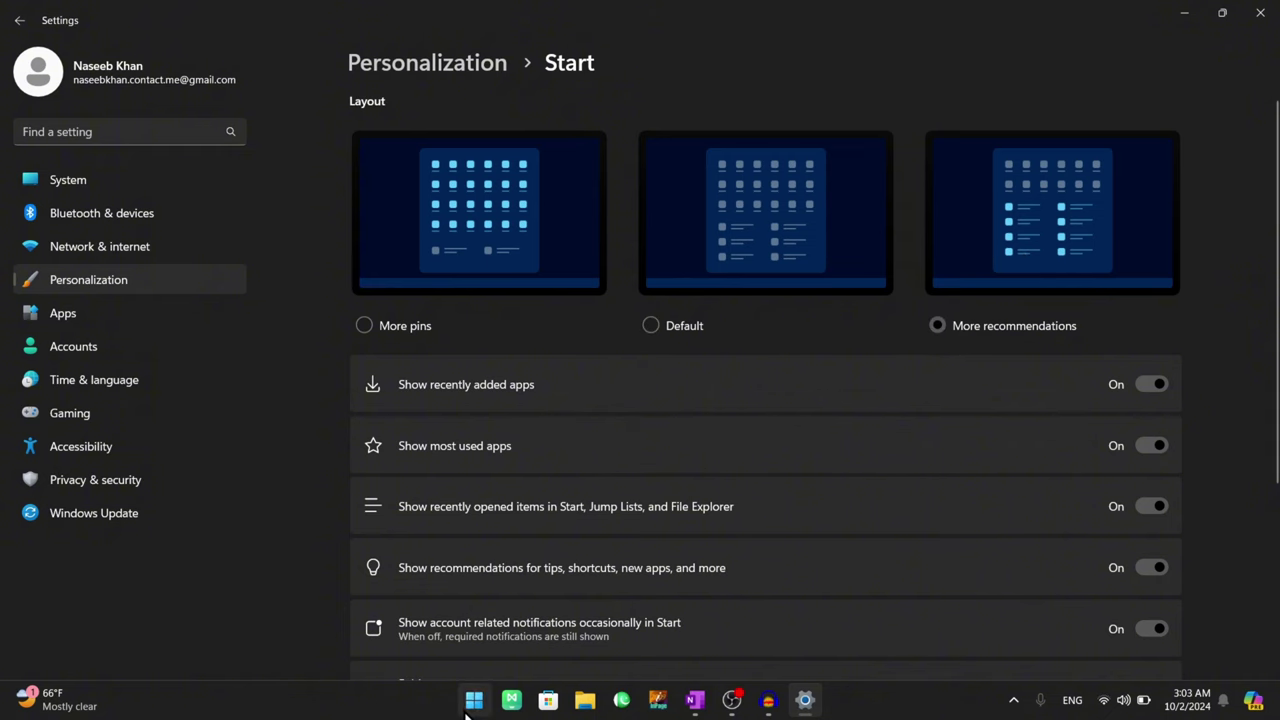
click(470, 706)
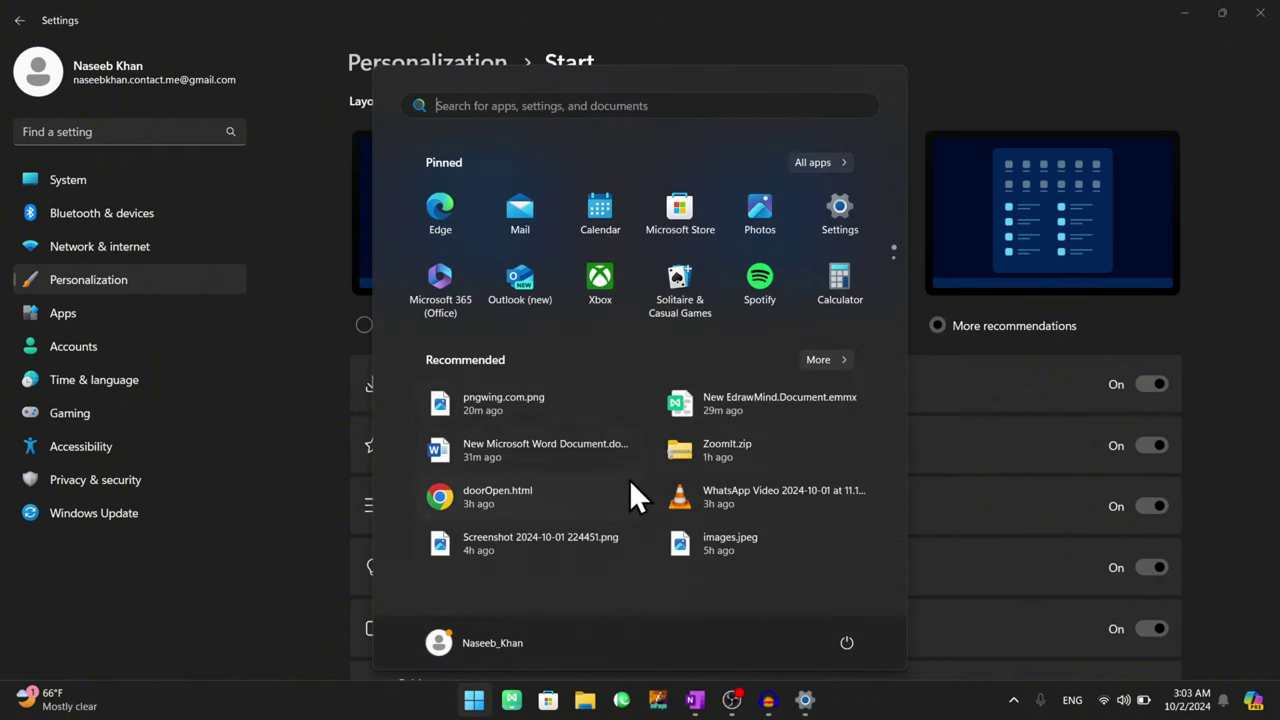
click(977, 344)
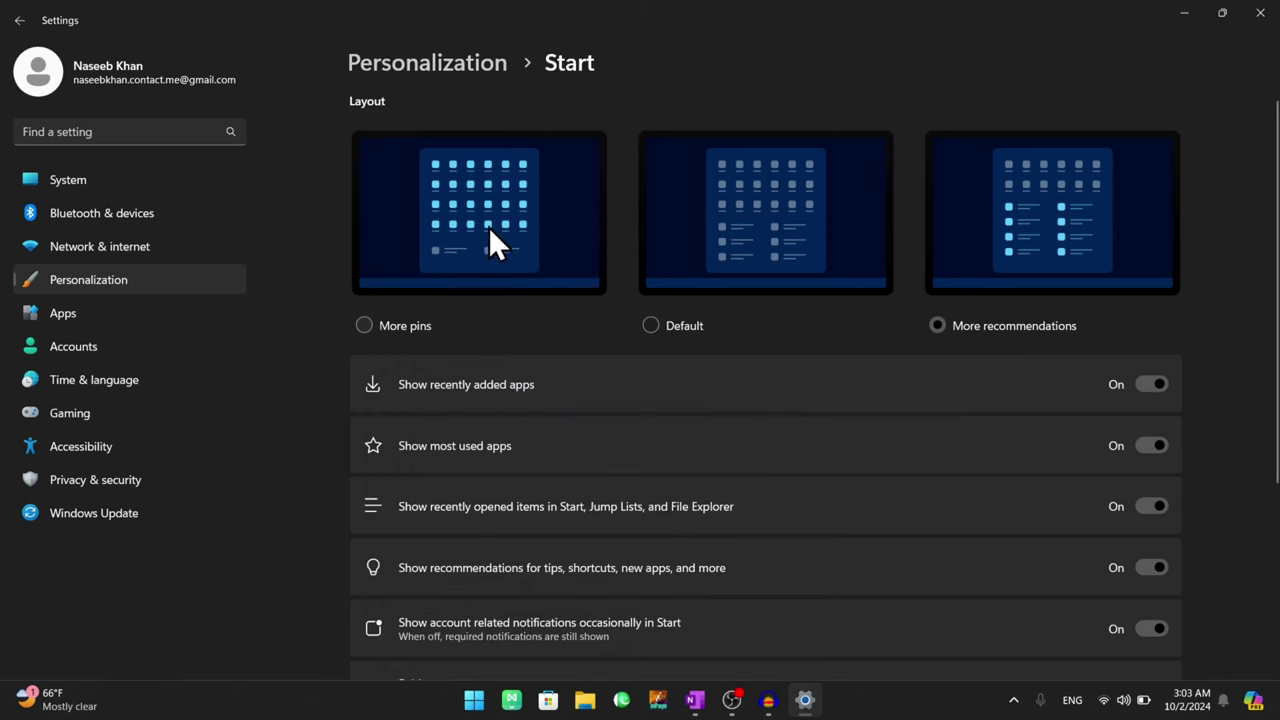
Step: Switch the Start layout to More pins and preview its three rows of pinned apps
click(385, 322)
click(474, 700)
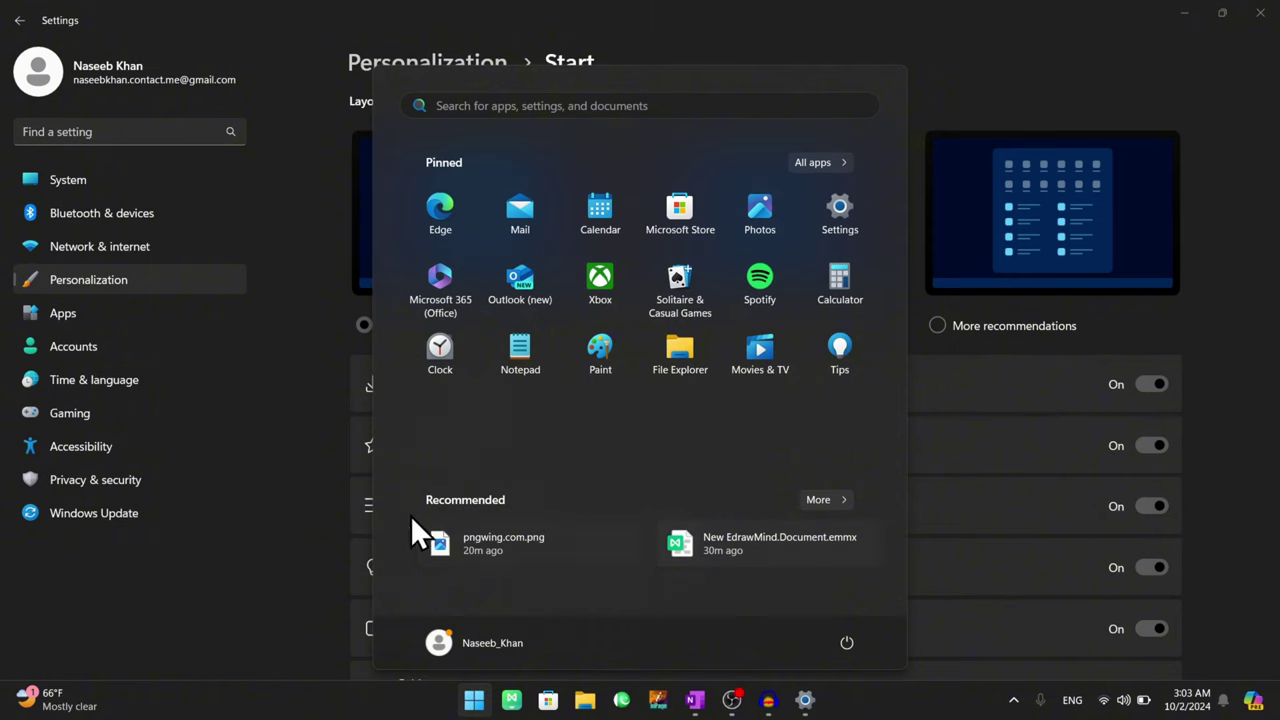
click(916, 11)
scroll(531, 289, down, 5)
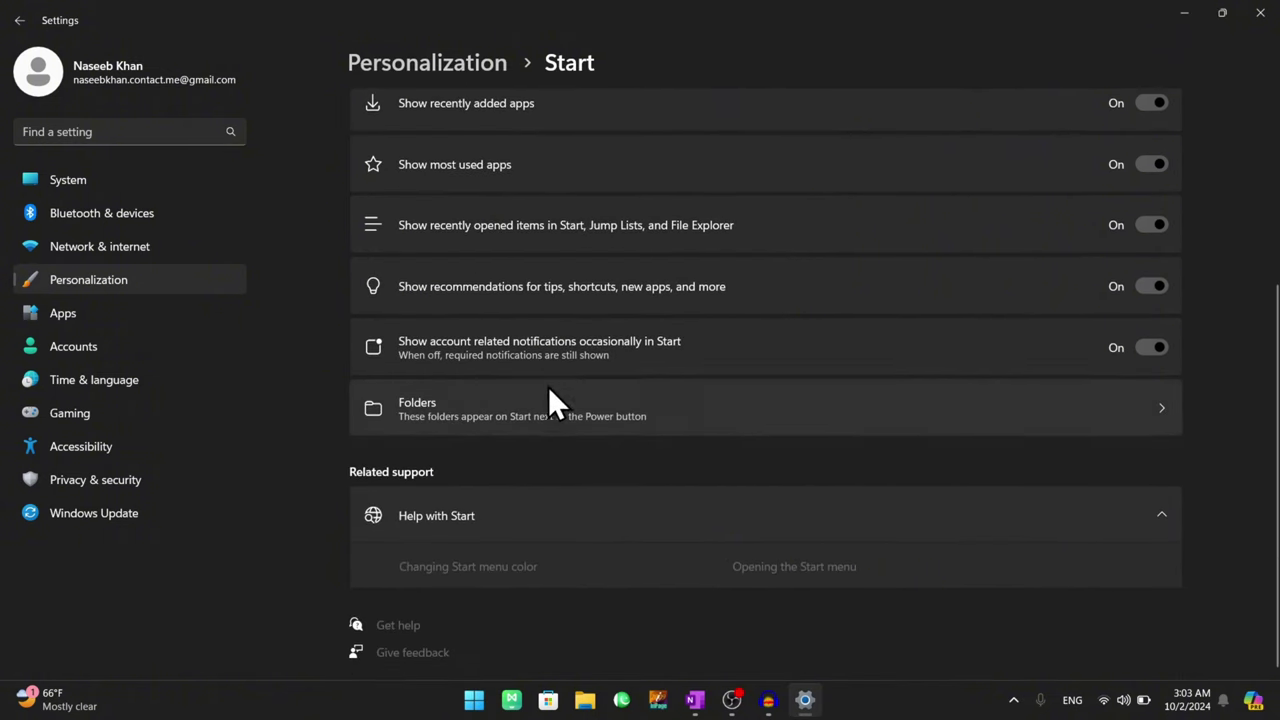
scroll(577, 322, up, 1)
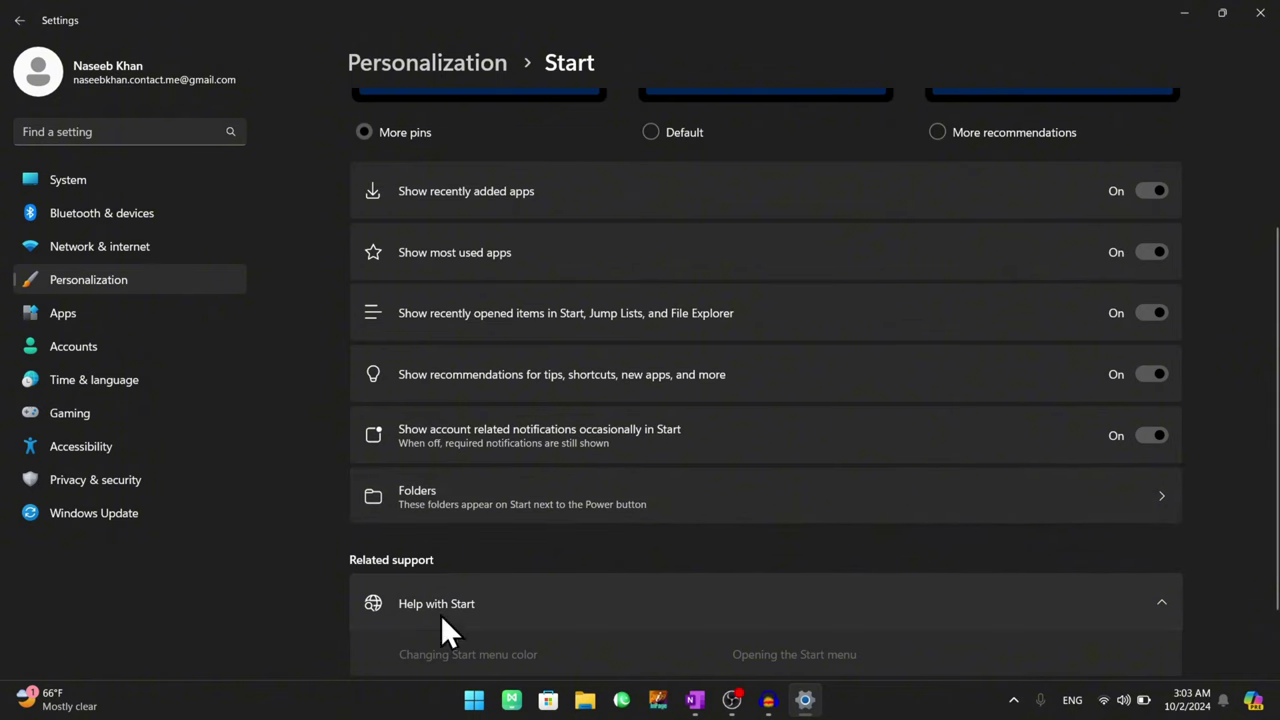
click(470, 700)
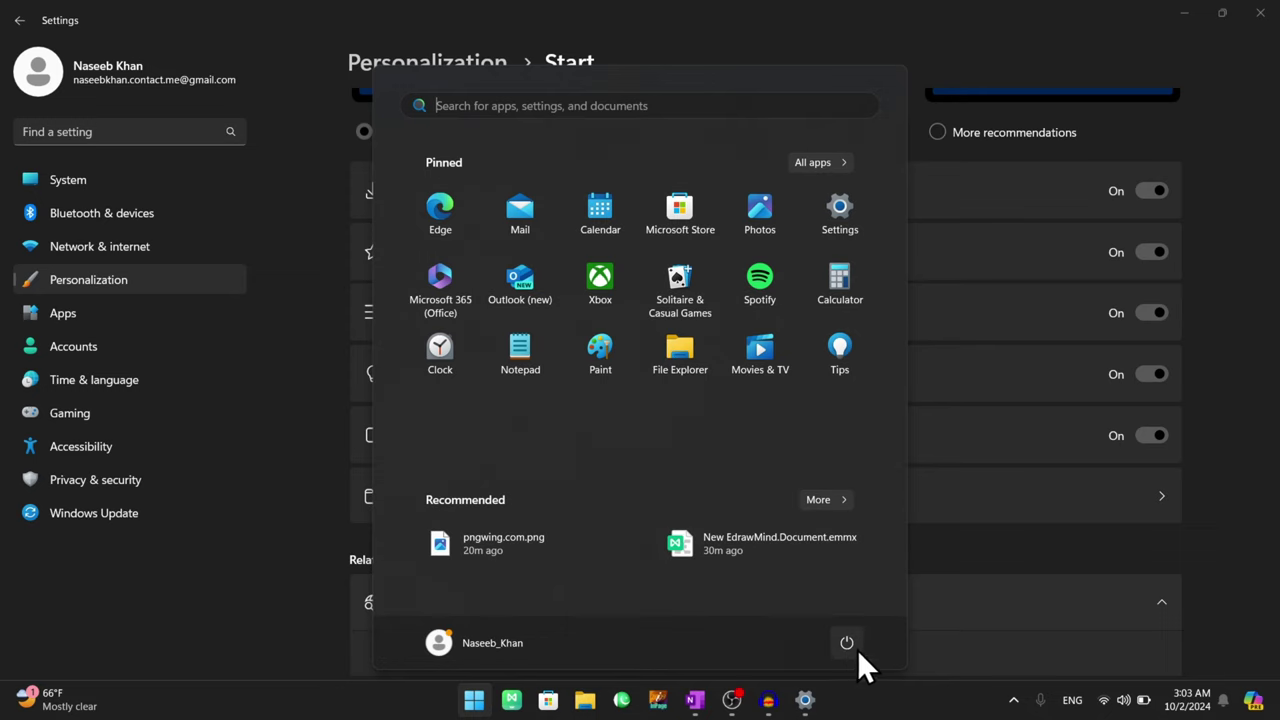
key(Escape)
scroll(460, 320, down, 2)
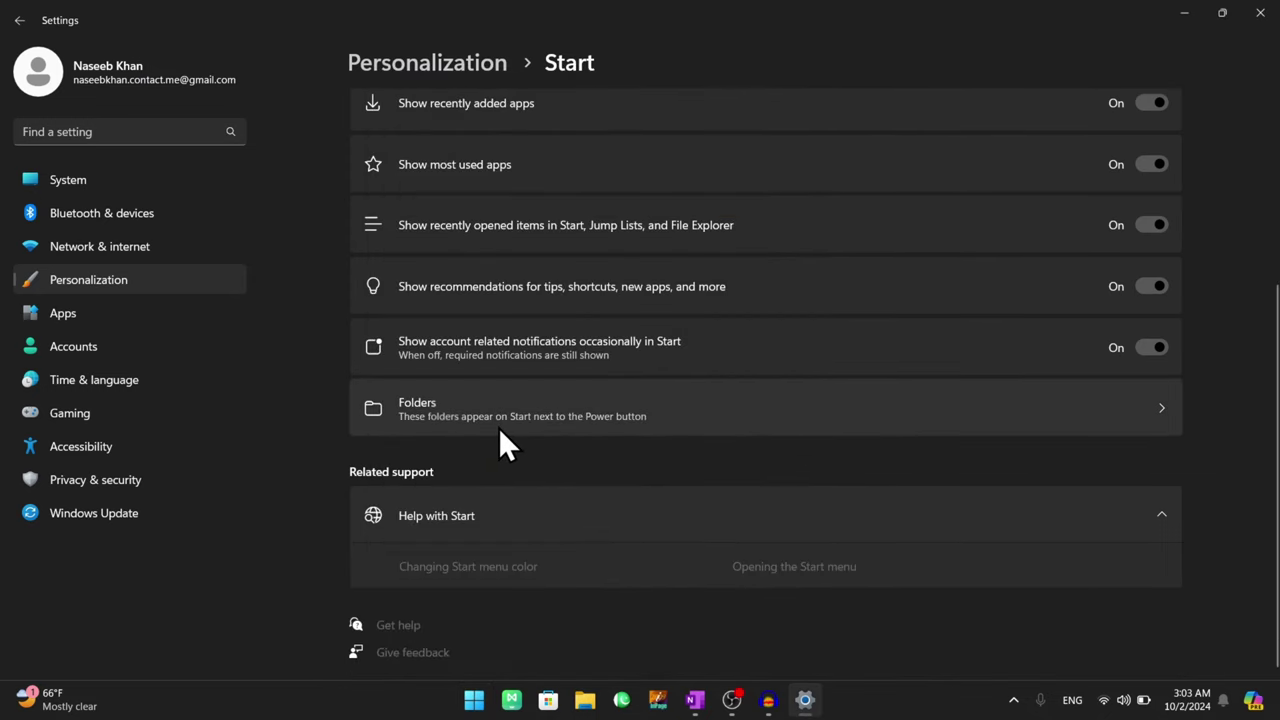
Step: Try the Settings and File Explorer folders beside Power on Start, then leave all folders off
click(474, 410)
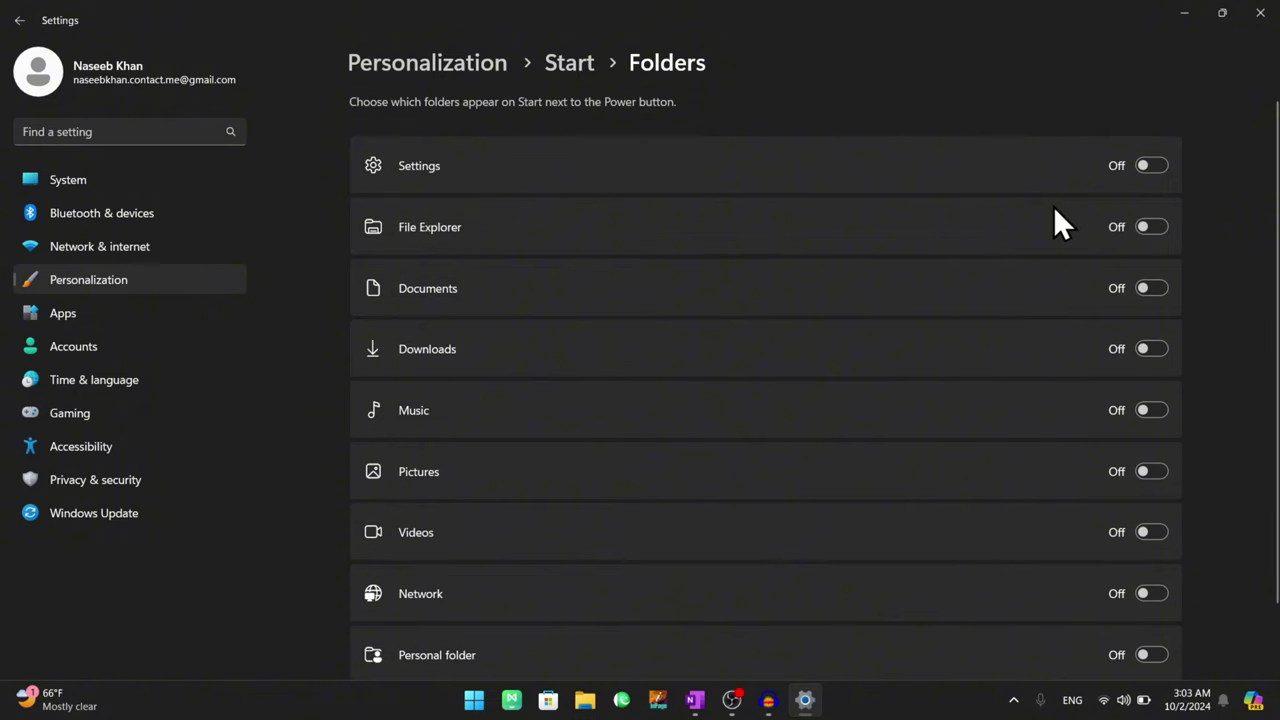
click(470, 699)
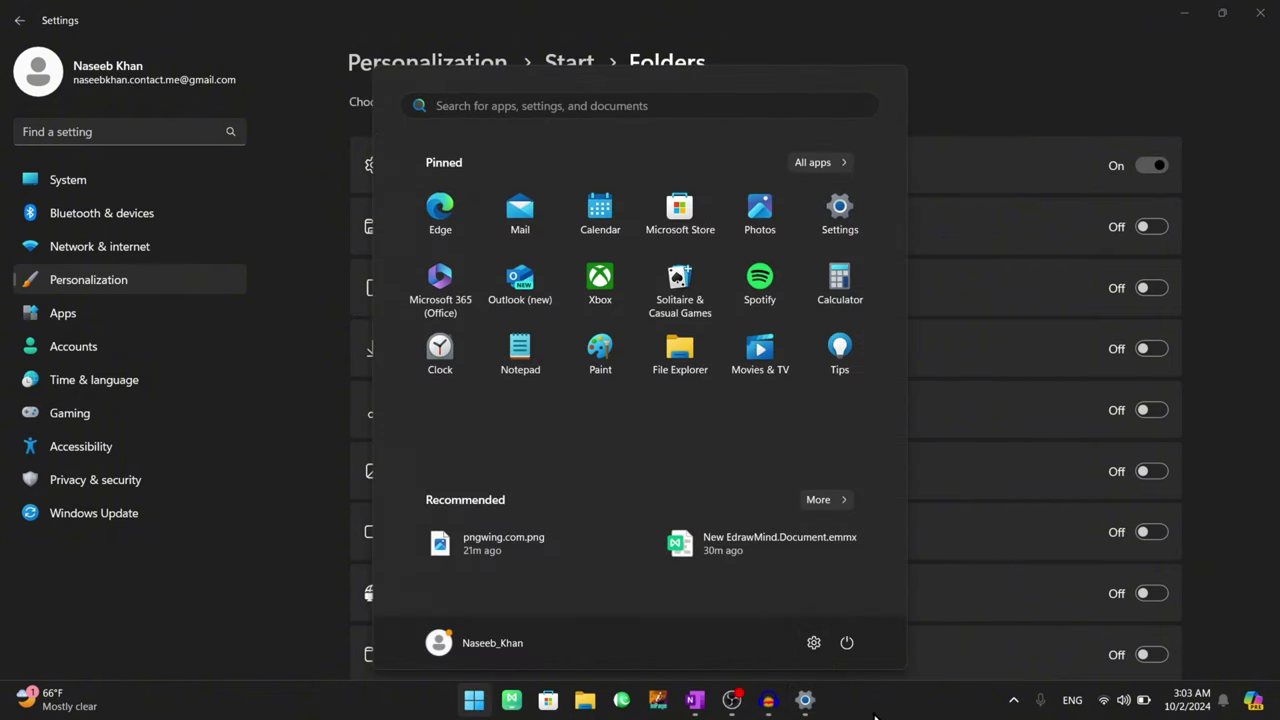
key(Escape)
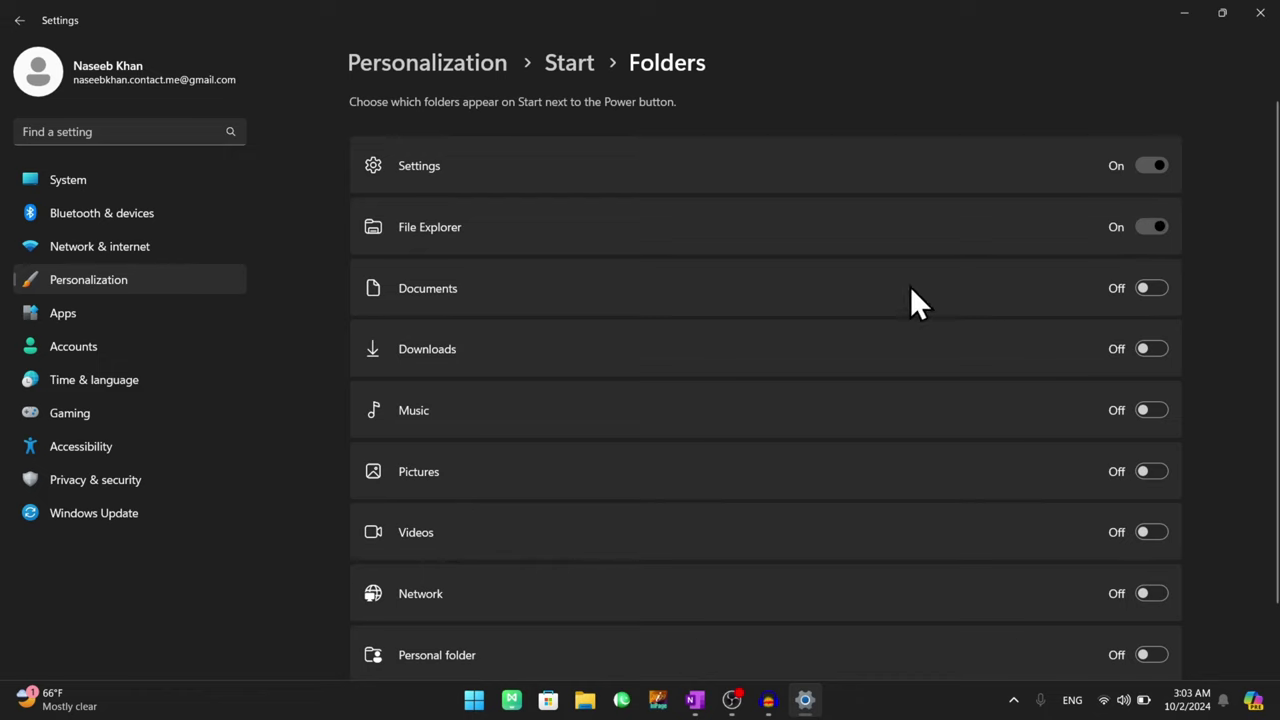
click(474, 700)
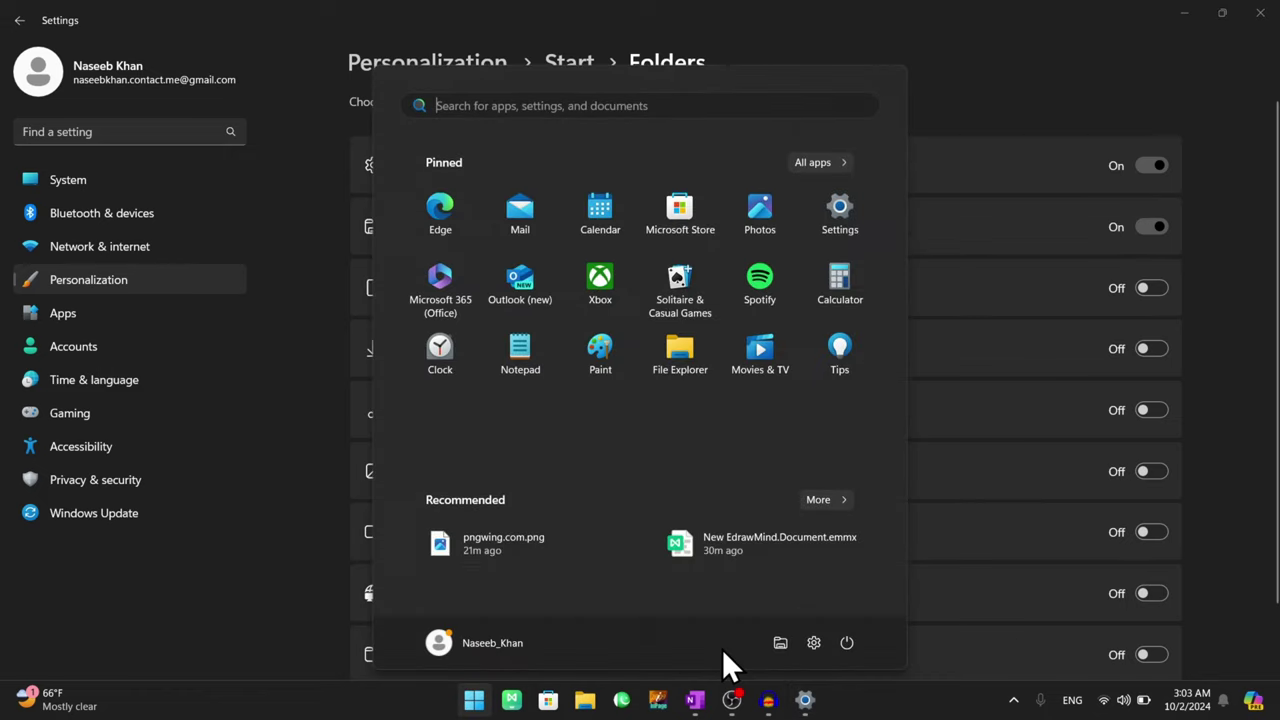
key(Escape)
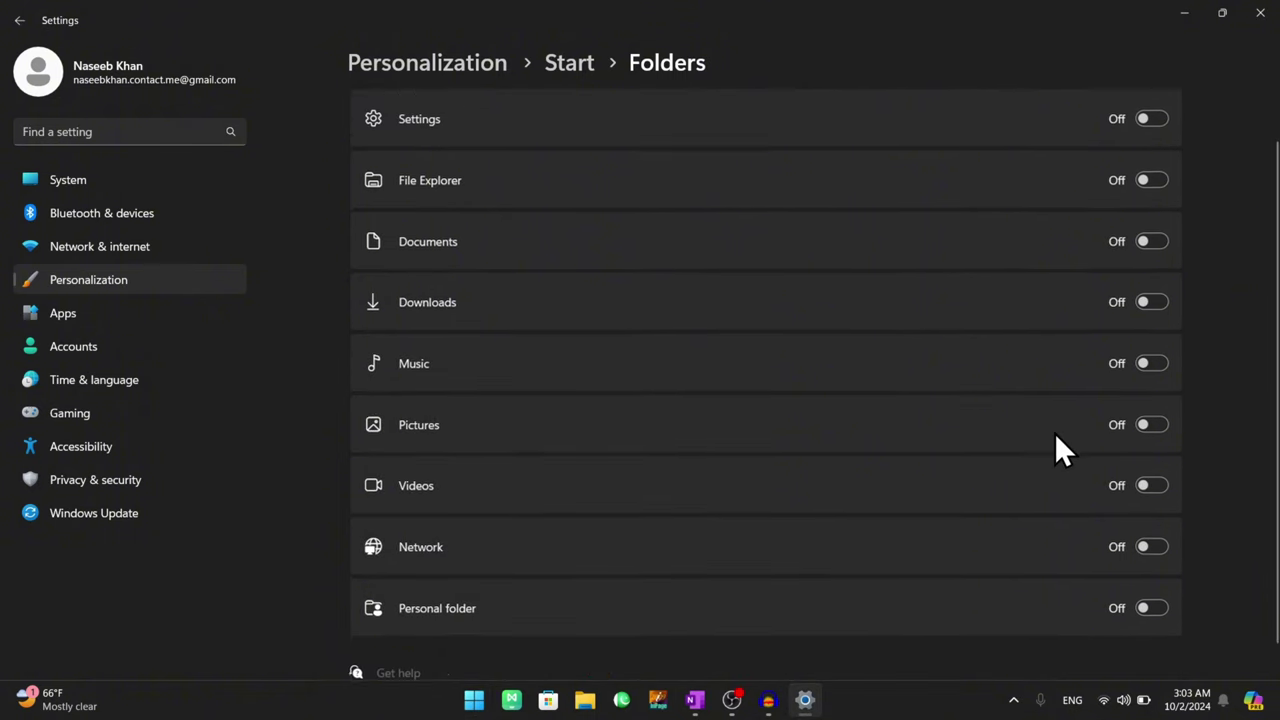
click(19, 20)
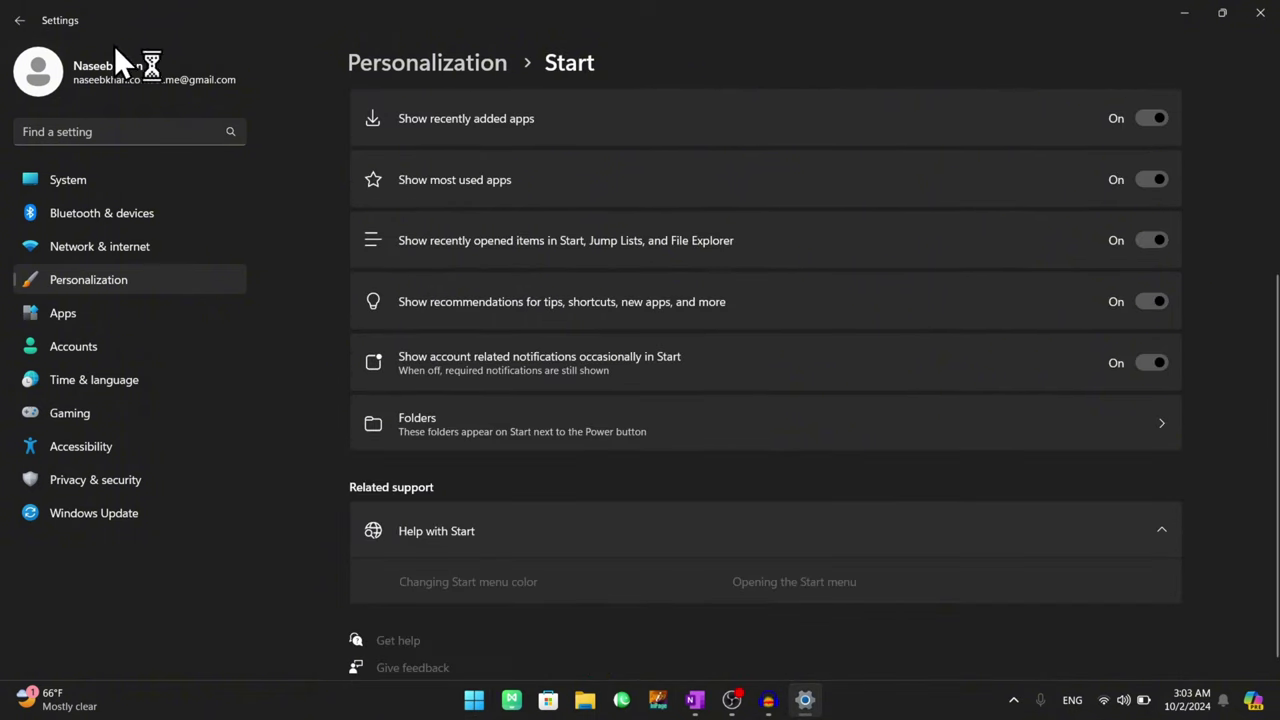
Step: Open the Fonts page listing 356 fonts by way of the taskbar's Taskbar settings shortcut
click(19, 20)
scroll(597, 510, down, 2)
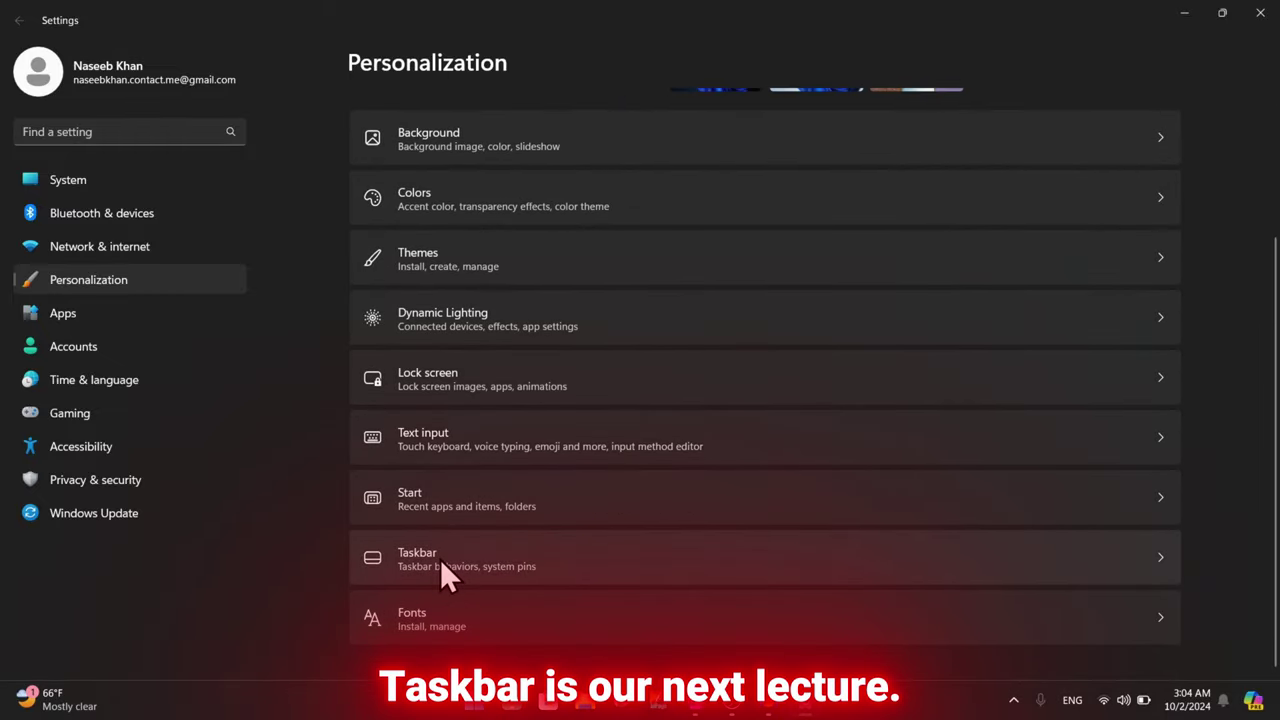
right_click(903, 700)
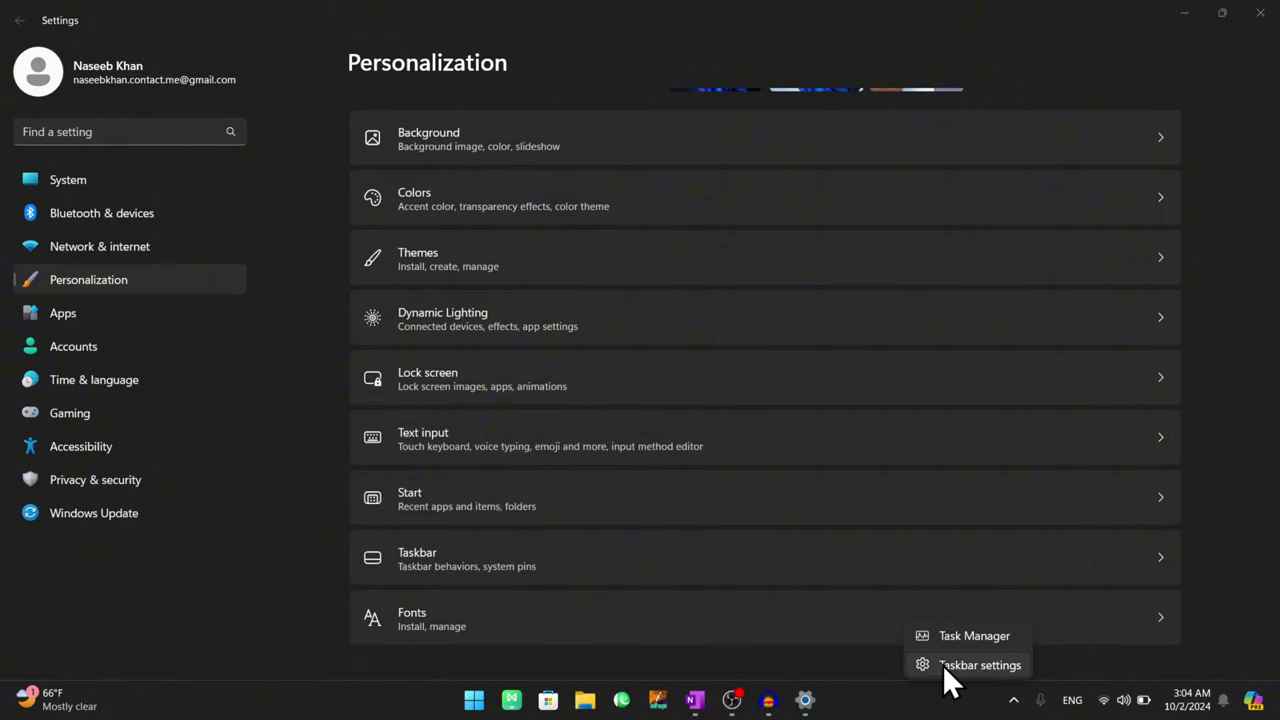
click(415, 616)
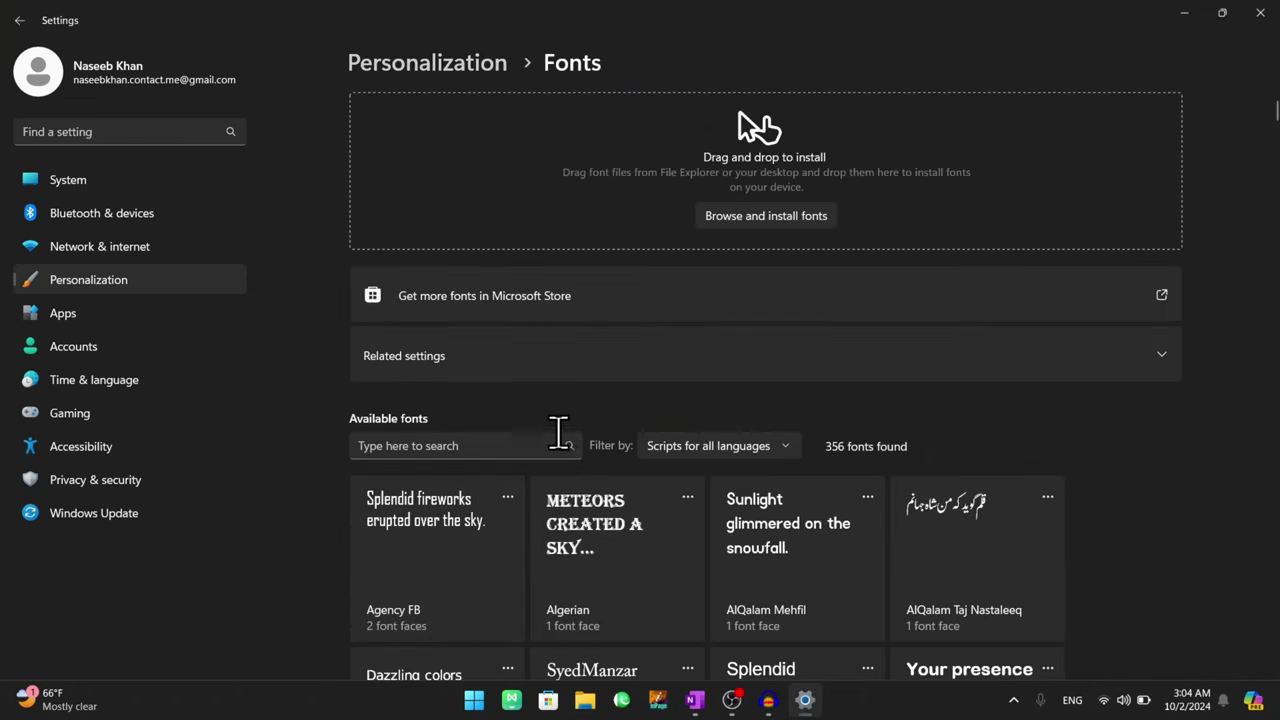
scroll(557, 434, down, 2)
click(411, 357)
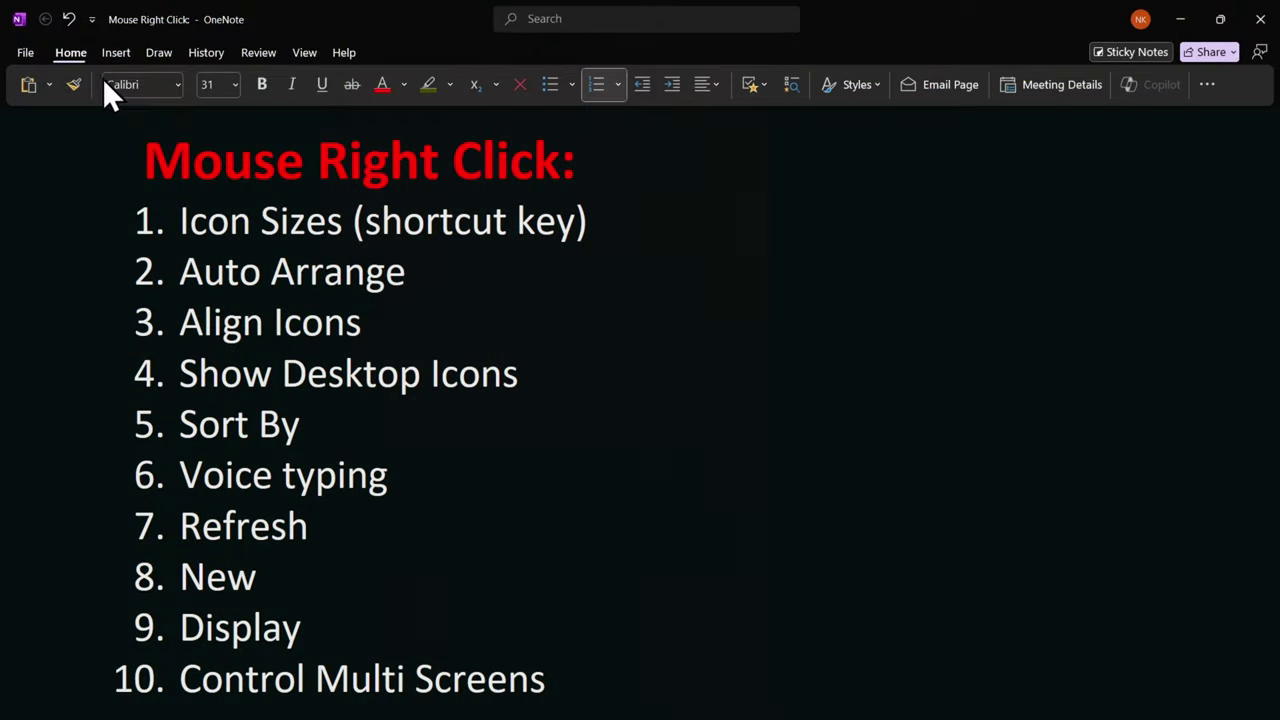
click(177, 86)
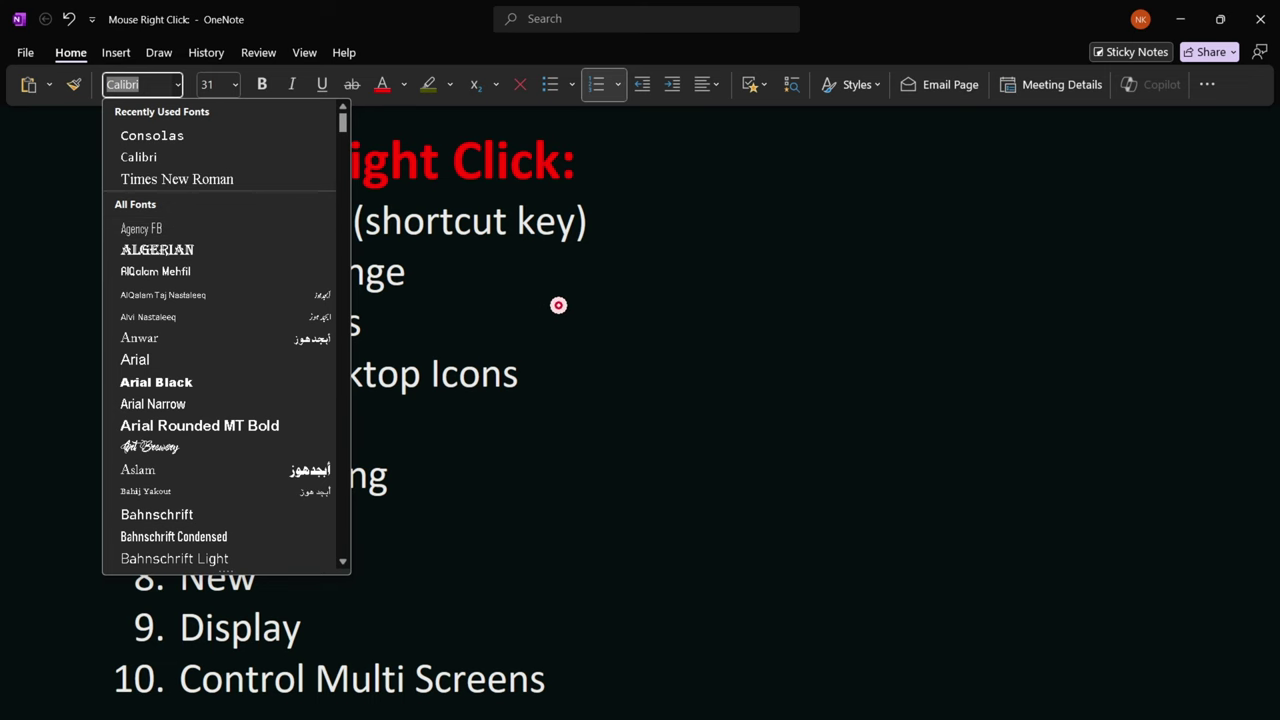
key(F11)
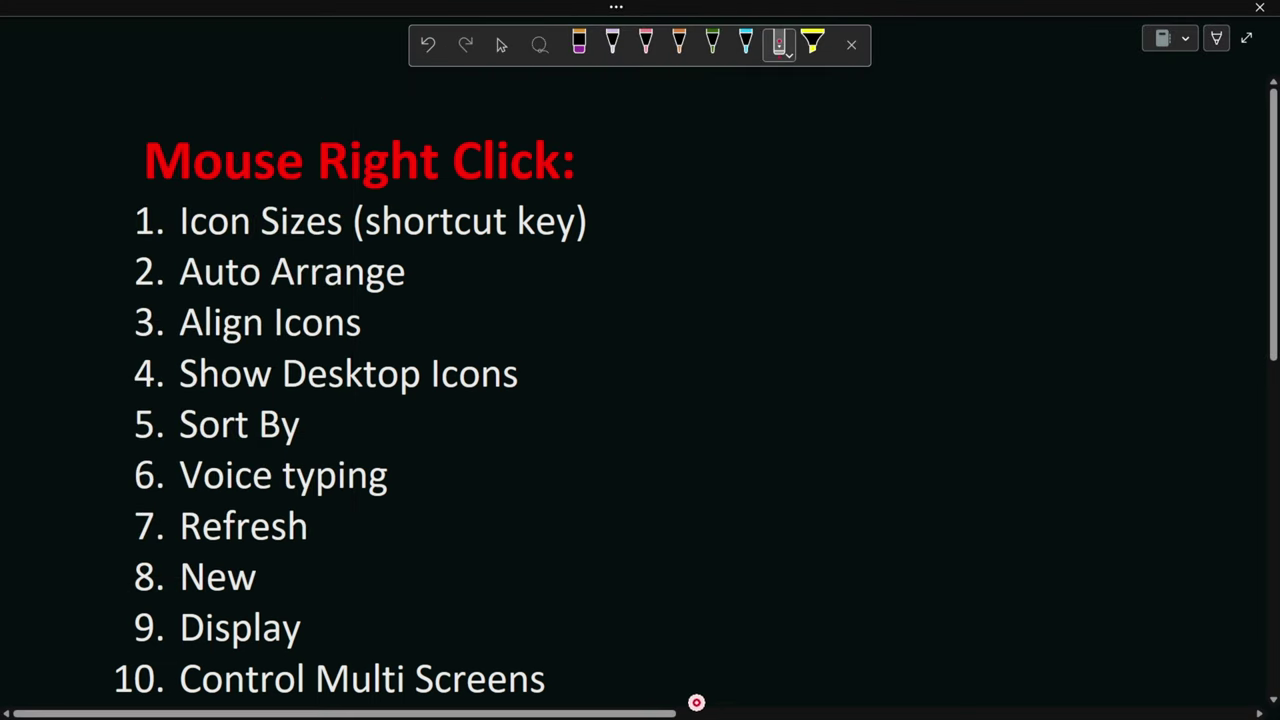
key(super)
click(795, 704)
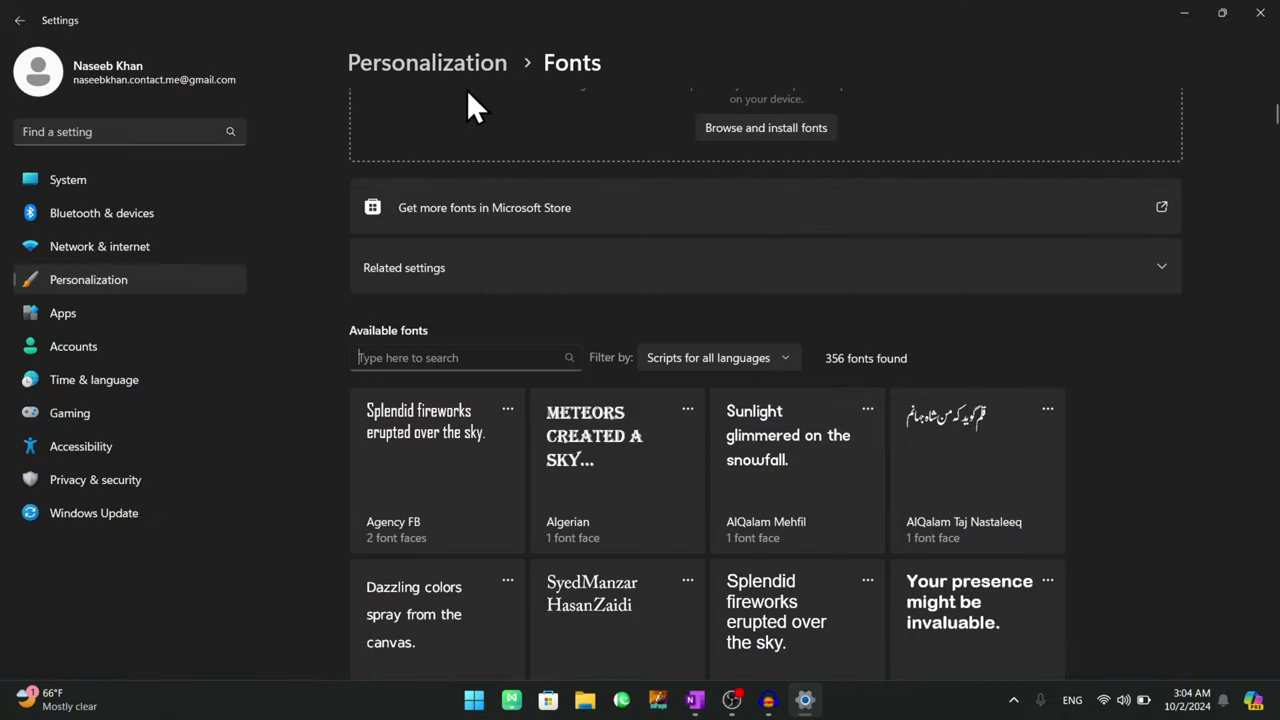
scroll(463, 392, down, 2)
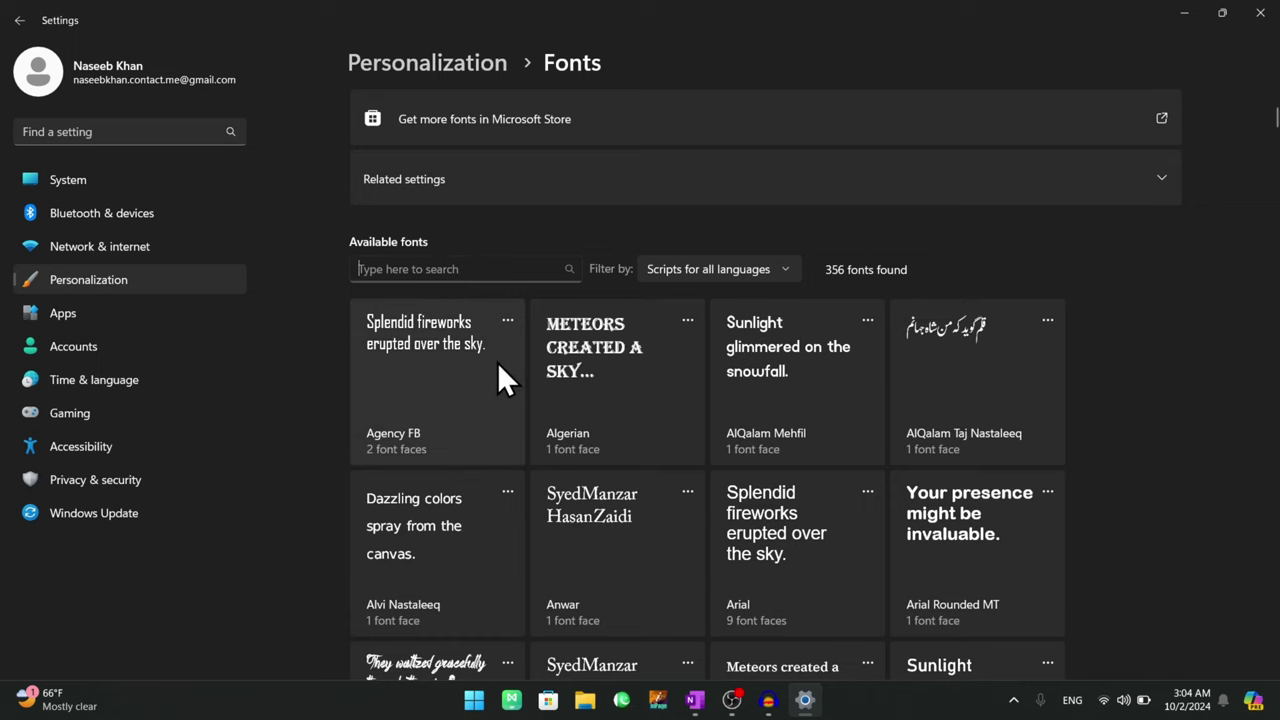
scroll(453, 311, down, 3)
scroll(400, 240, up, 5)
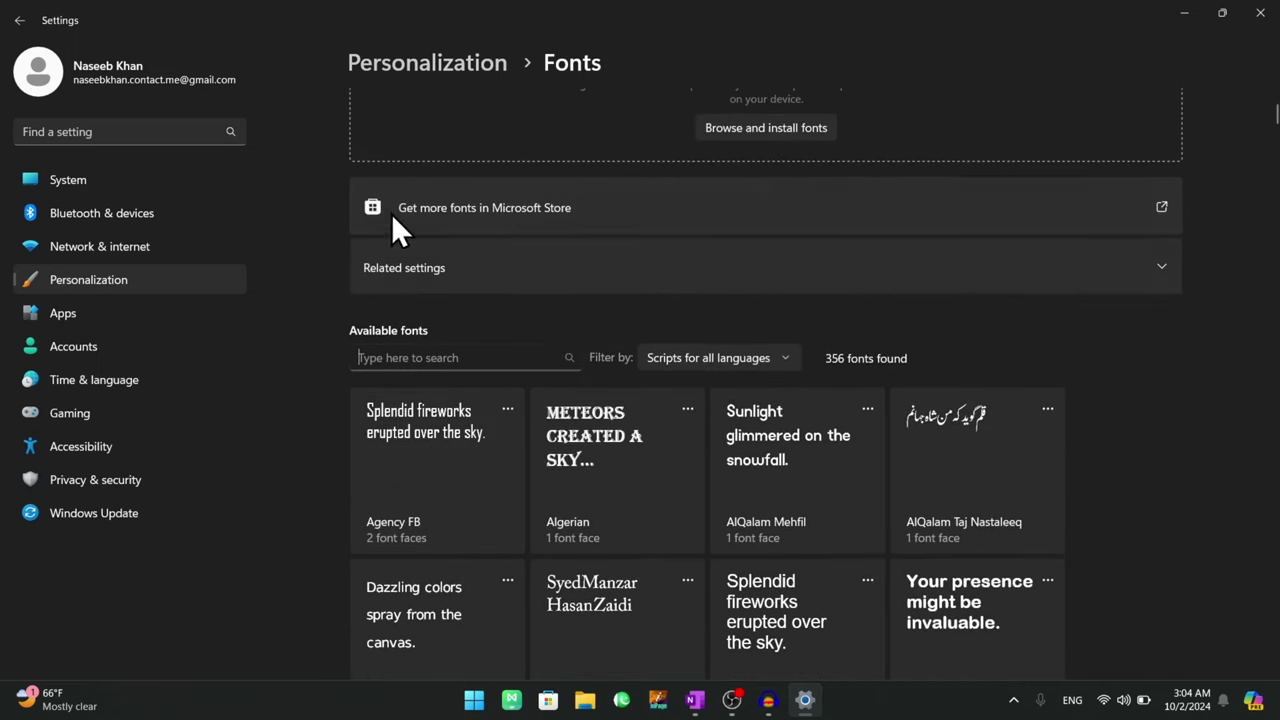
scroll(471, 405, up, 1)
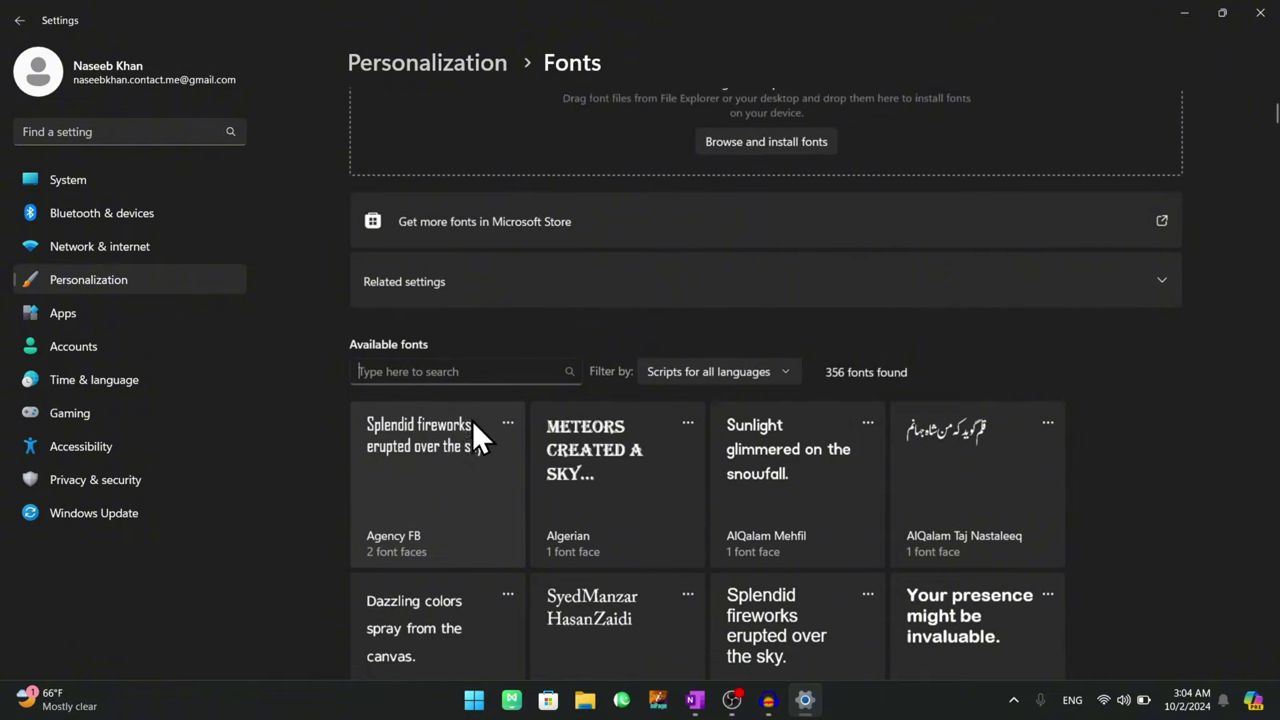
scroll(472, 420, down, 3)
click(686, 231)
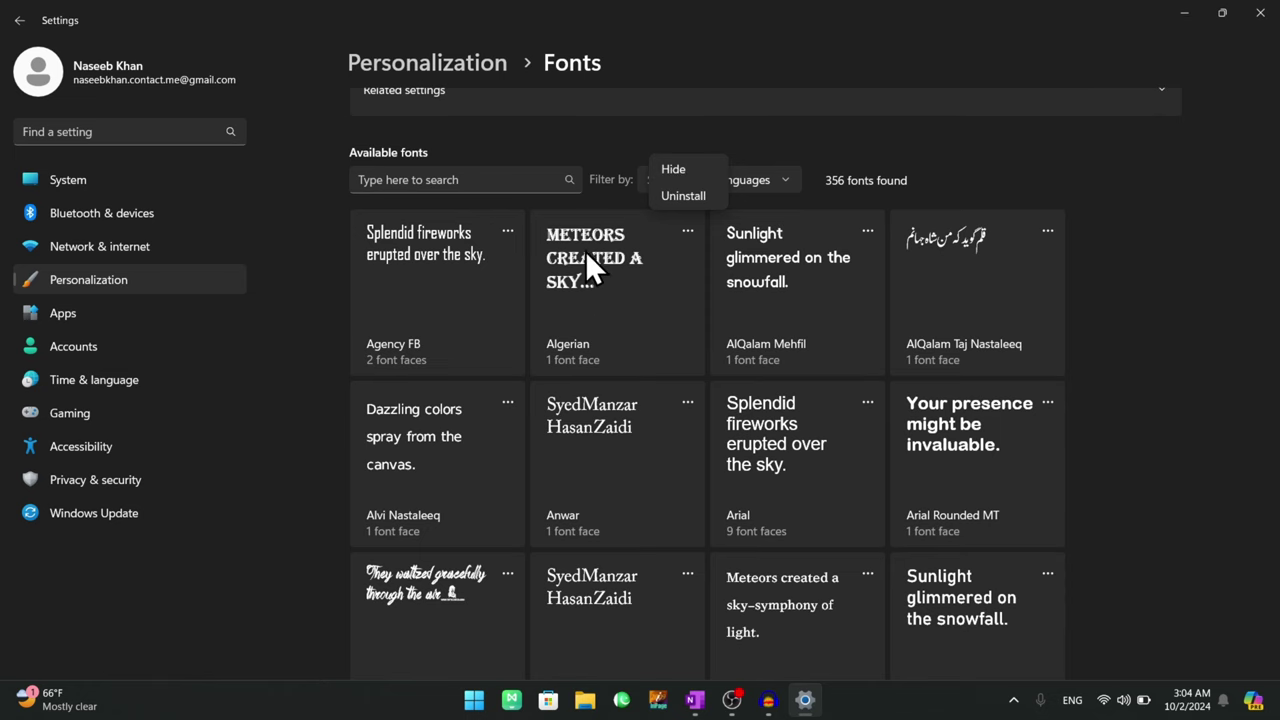
click(575, 281)
click(684, 231)
click(890, 142)
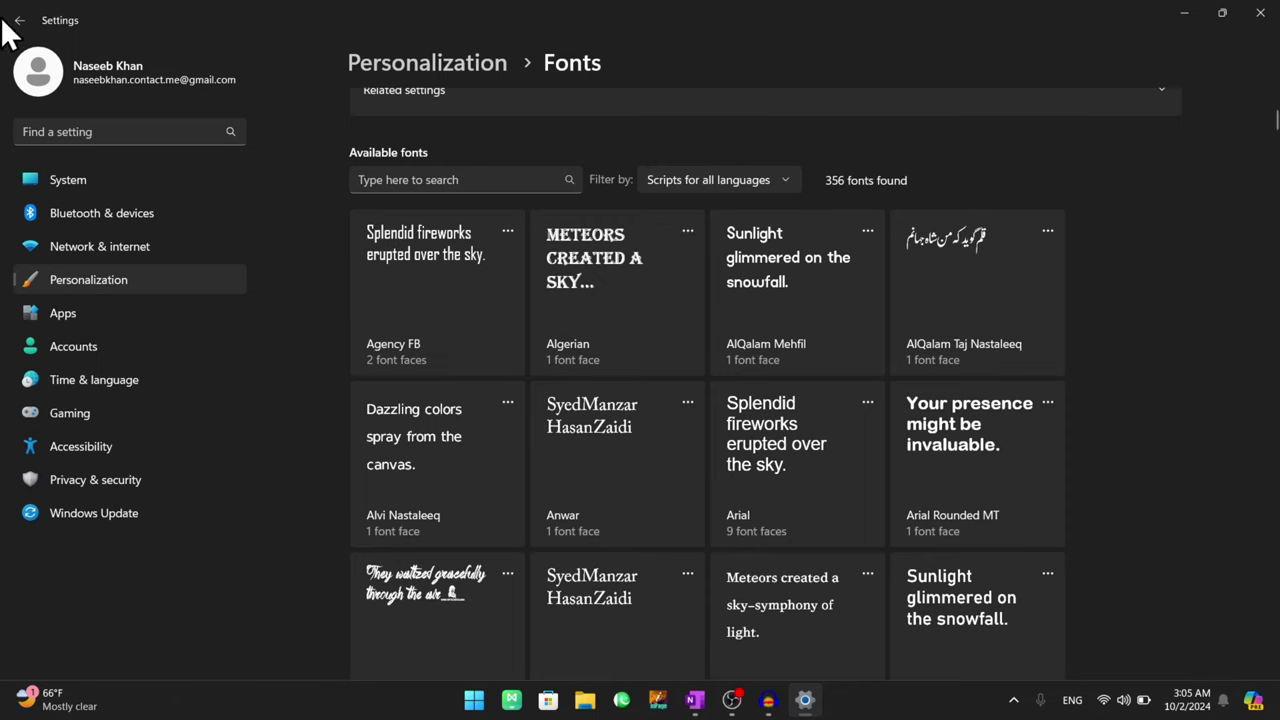
Step: Close Settings and reopen it on Personalization from the desktop's Personalize option
click(1260, 13)
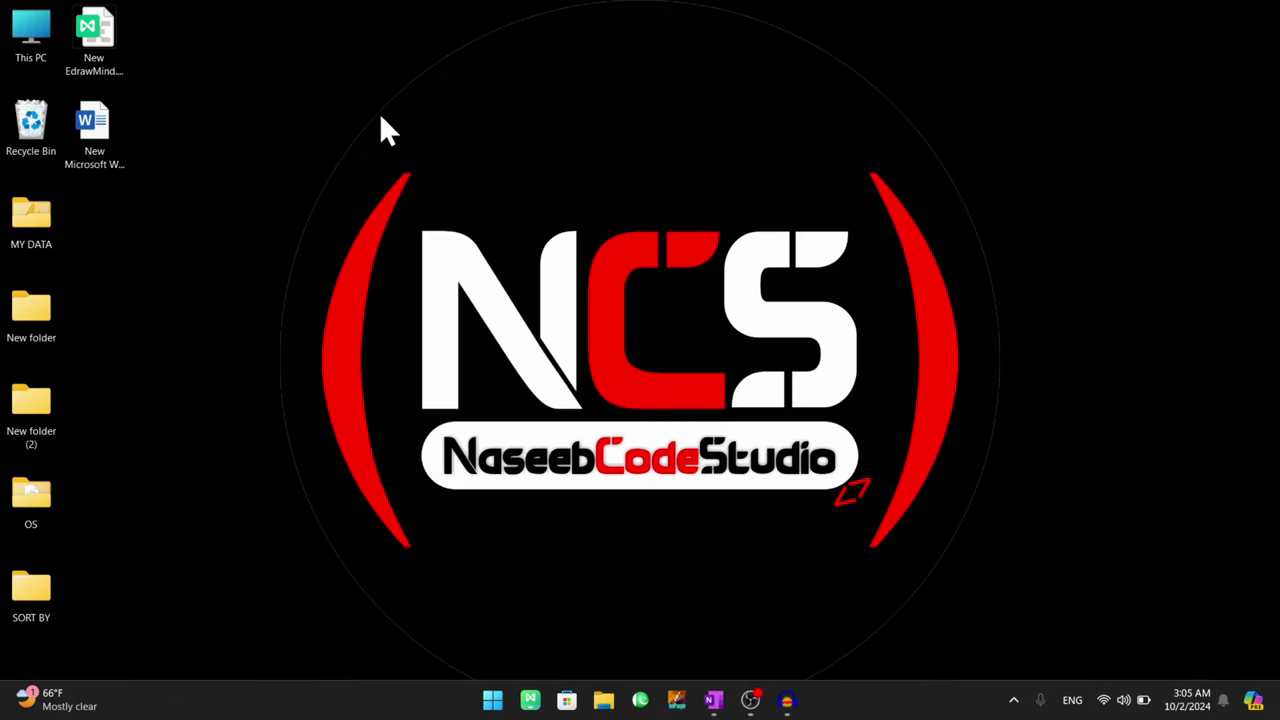
key(shift+F10)
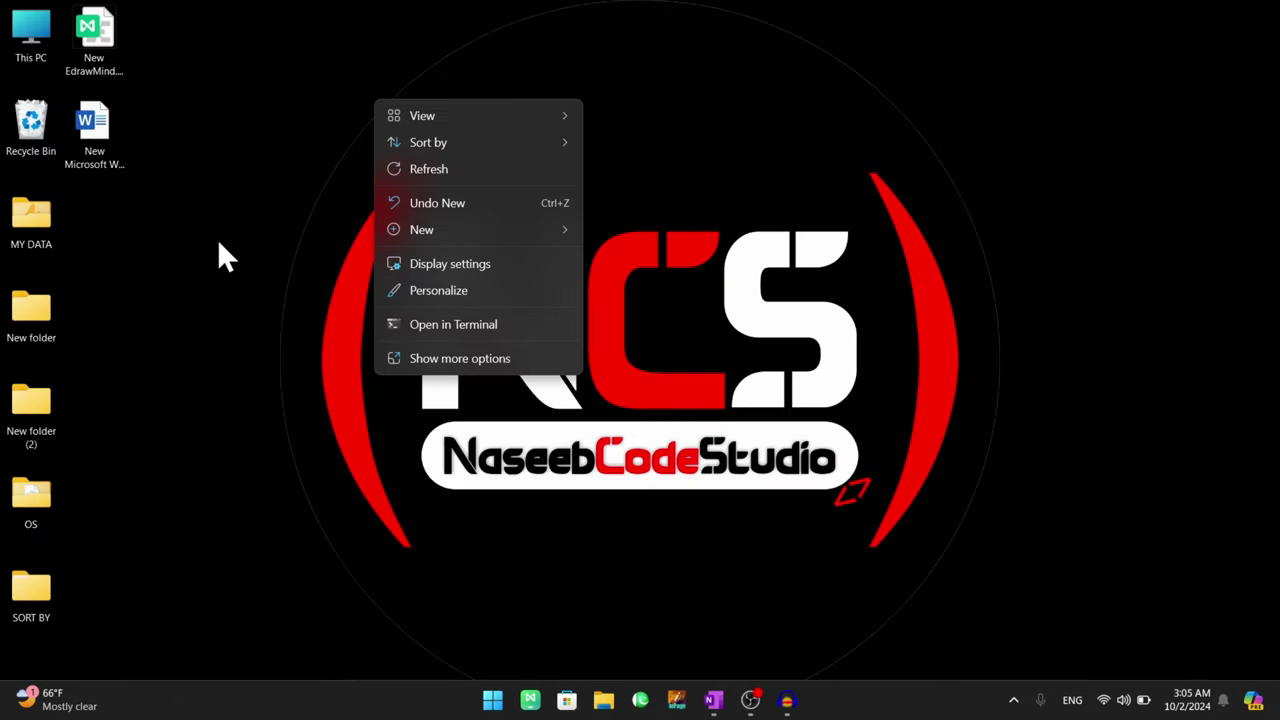
click(444, 295)
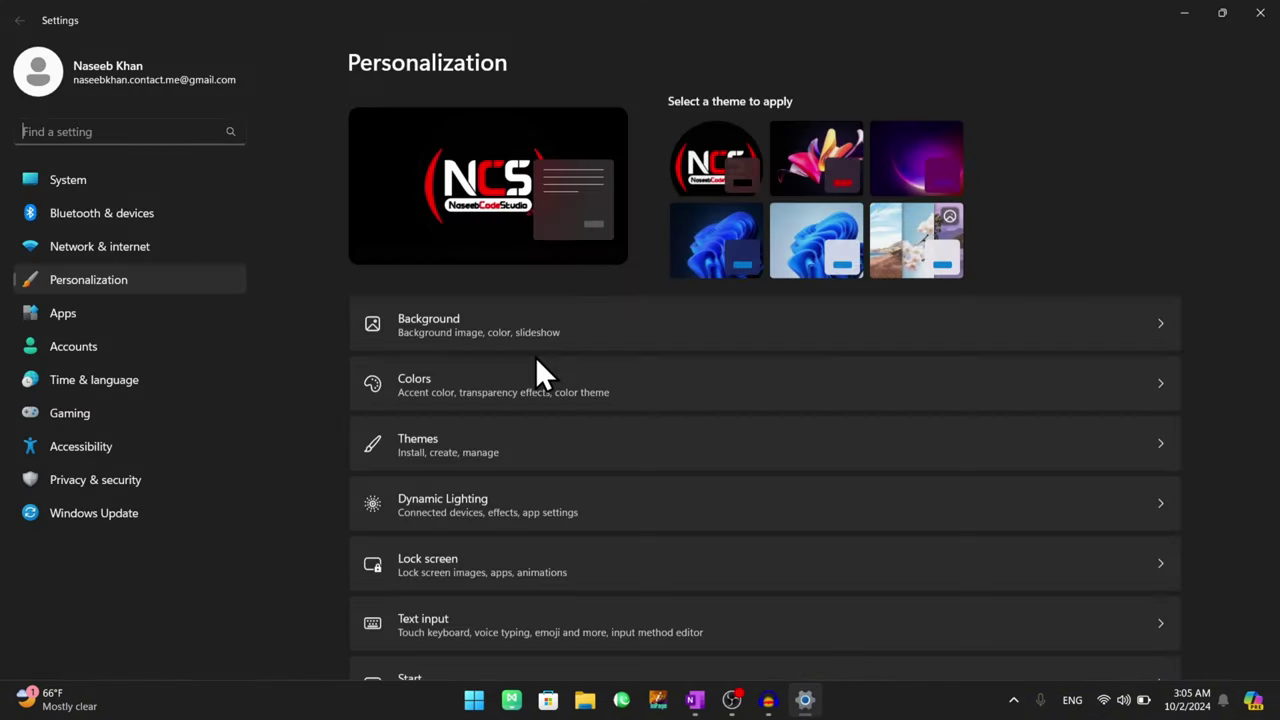
scroll(536, 358, down, 2)
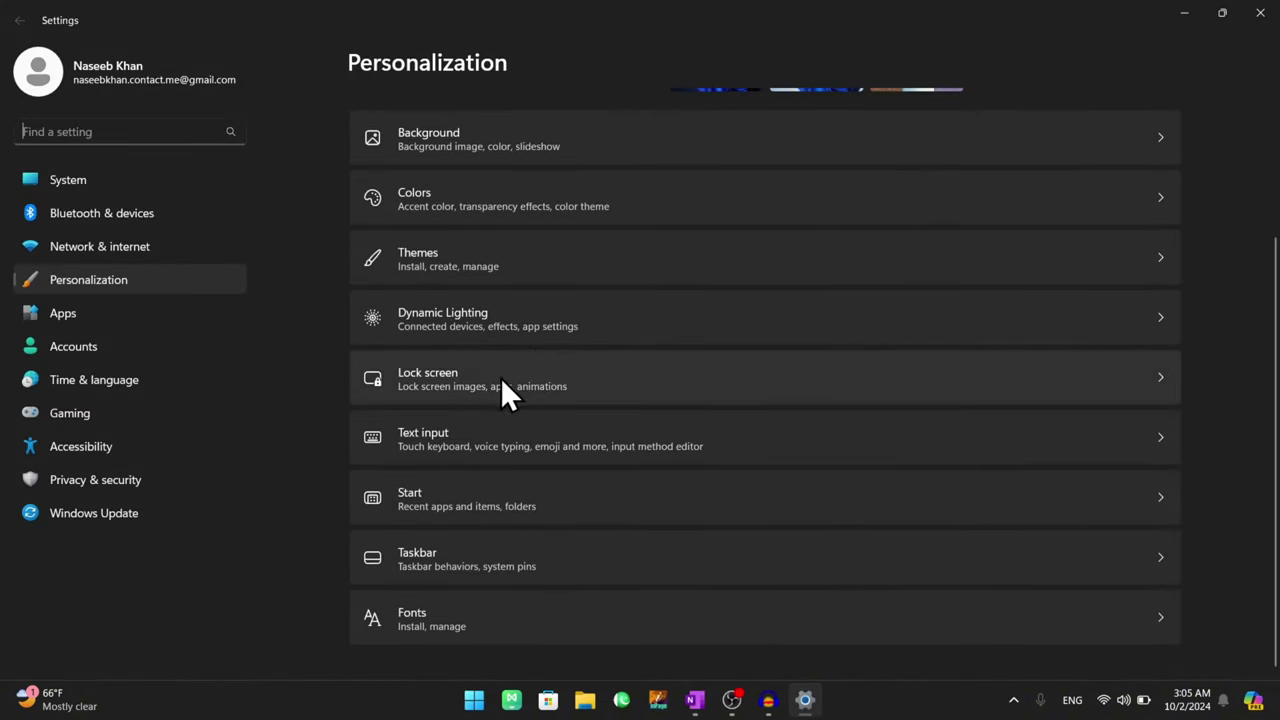